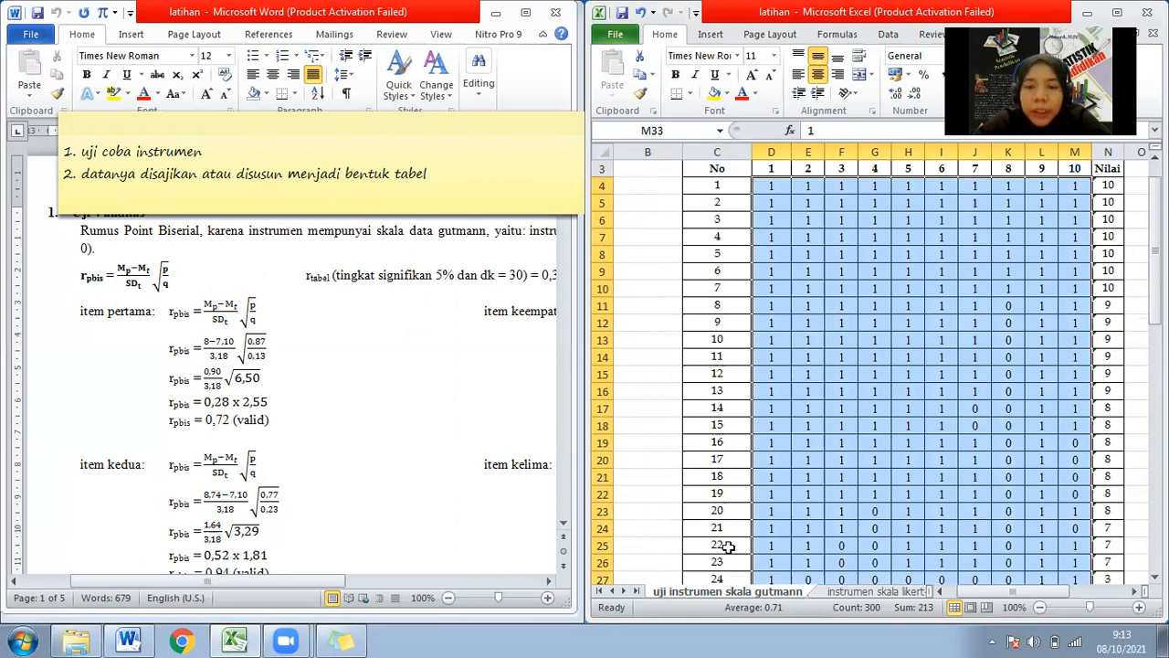
- Go to the No header cell C3 on the uji instrumen skala gutmann sheet and save the workbook
double_click(741, 592)
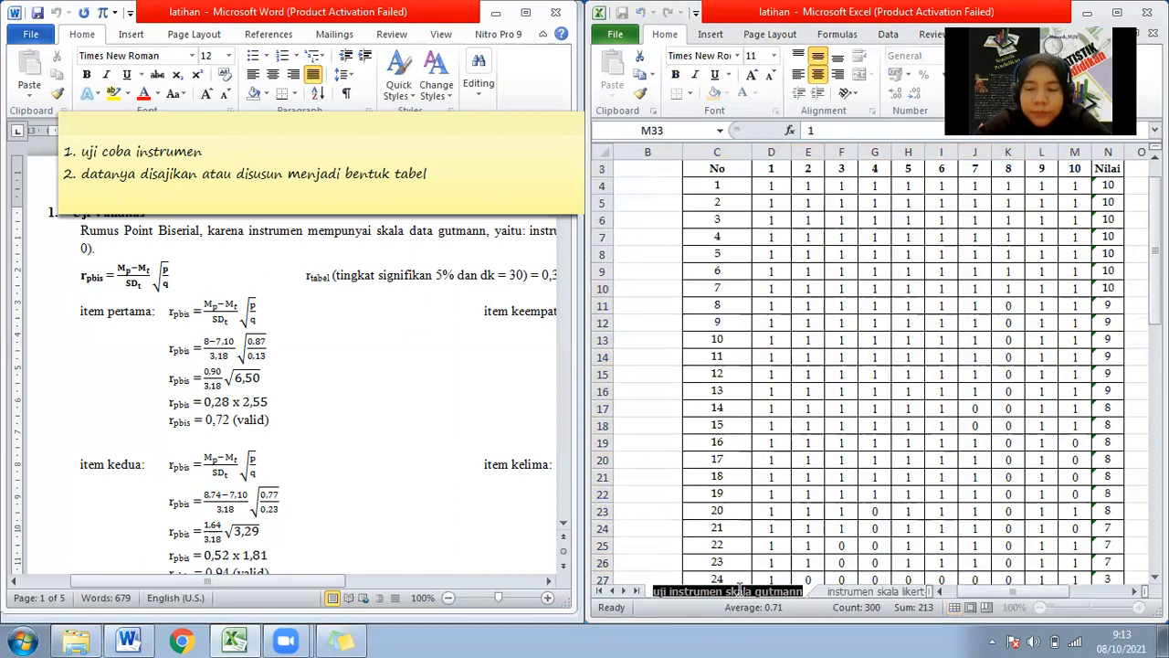
click(836, 319)
key(ctrl+Up)
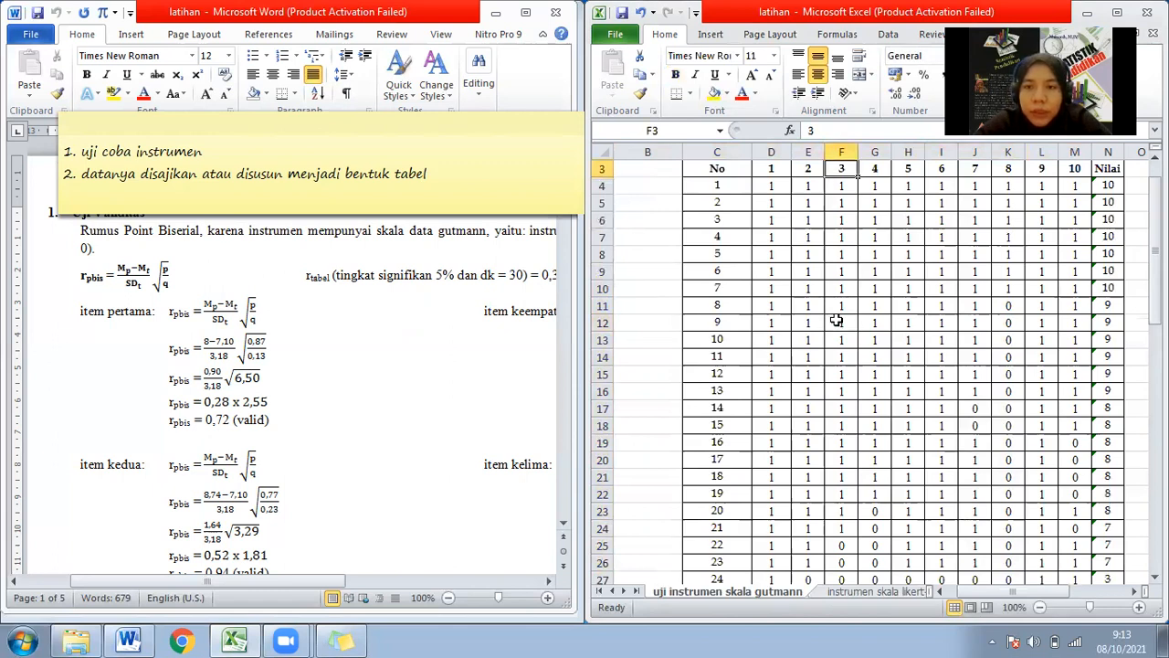
key(Up)
key(Up)
key(Left)
key(Left)
key(Left)
key(Left)
key(Left)
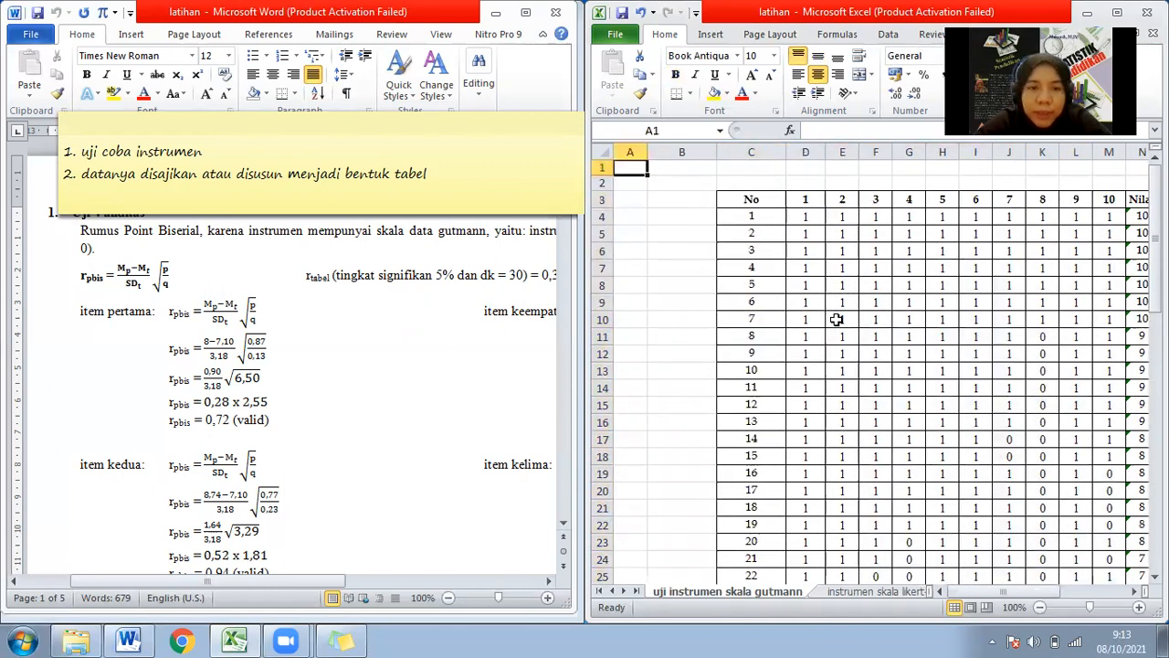
key(Down)
key(Right)
key(Down)
key(Right)
key(ctrl+s)
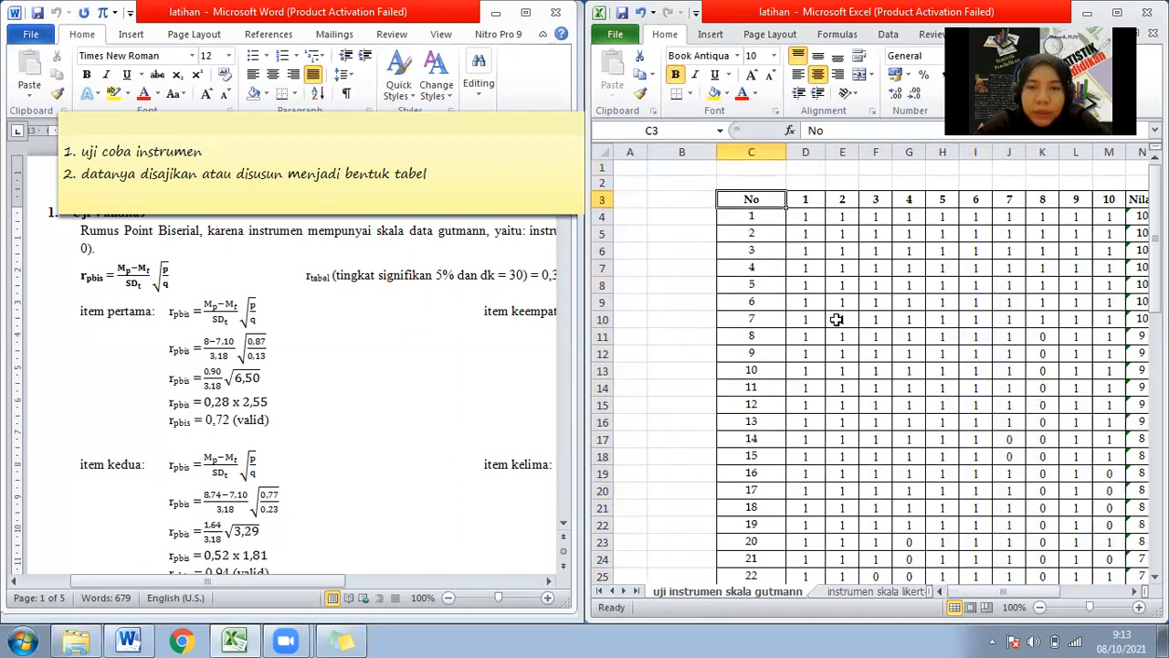
- Review the score table's header row from item 1 through item 10 to the Nilai column
key(Right)
key(Right)
key(Right)
key(Right)
key(Right)
key(Right)
key(Right)
key(Right)
key(Right)
key(Right)
key(Right)
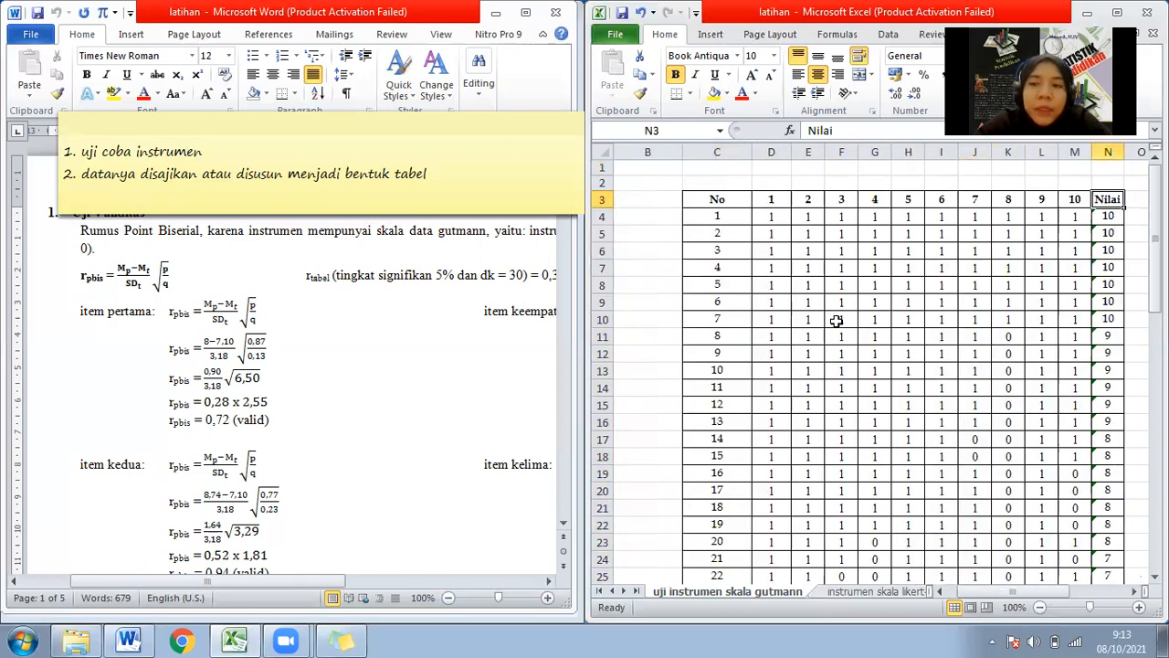
click(836, 319)
click(738, 267)
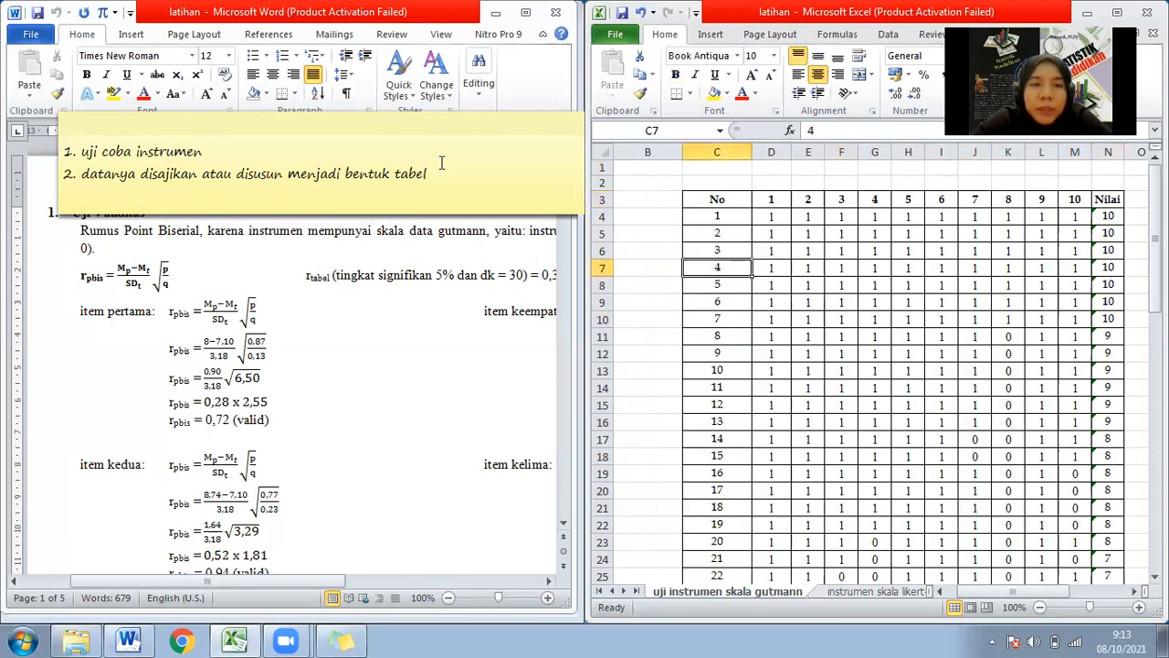
- Add the line "3. pahami rumus" to the end of the sticky note and close the note
click(441, 162)
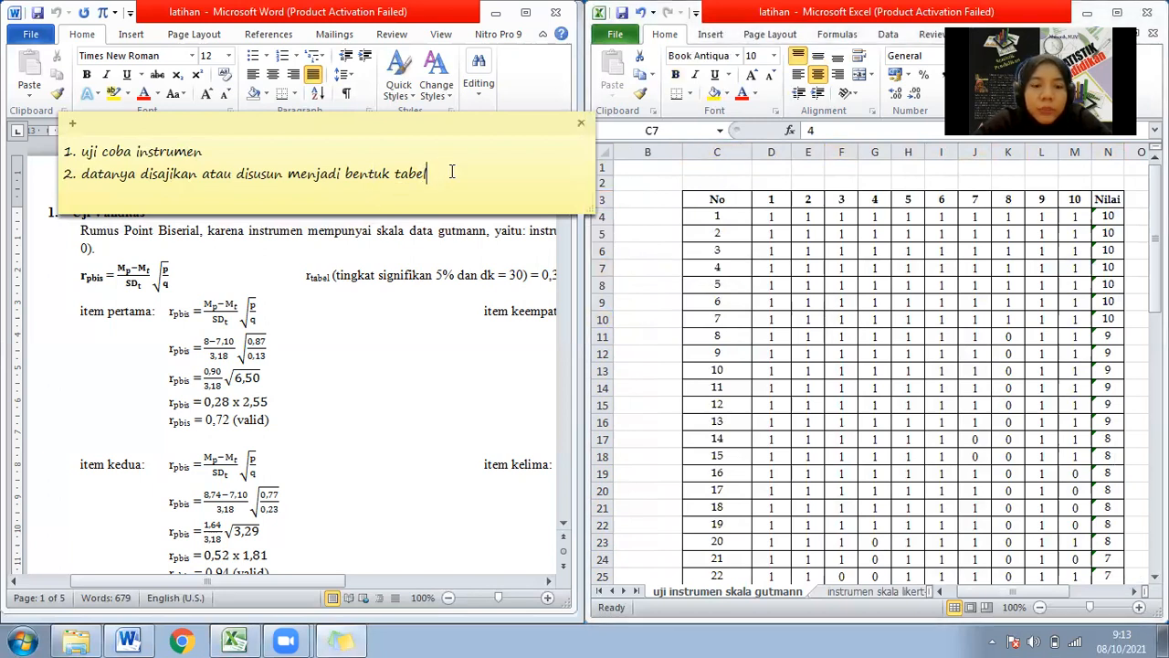
key(Return)
text(3. pahami rumus ata)
key(BackSpace)
key(BackSpace)
key(BackSpace)
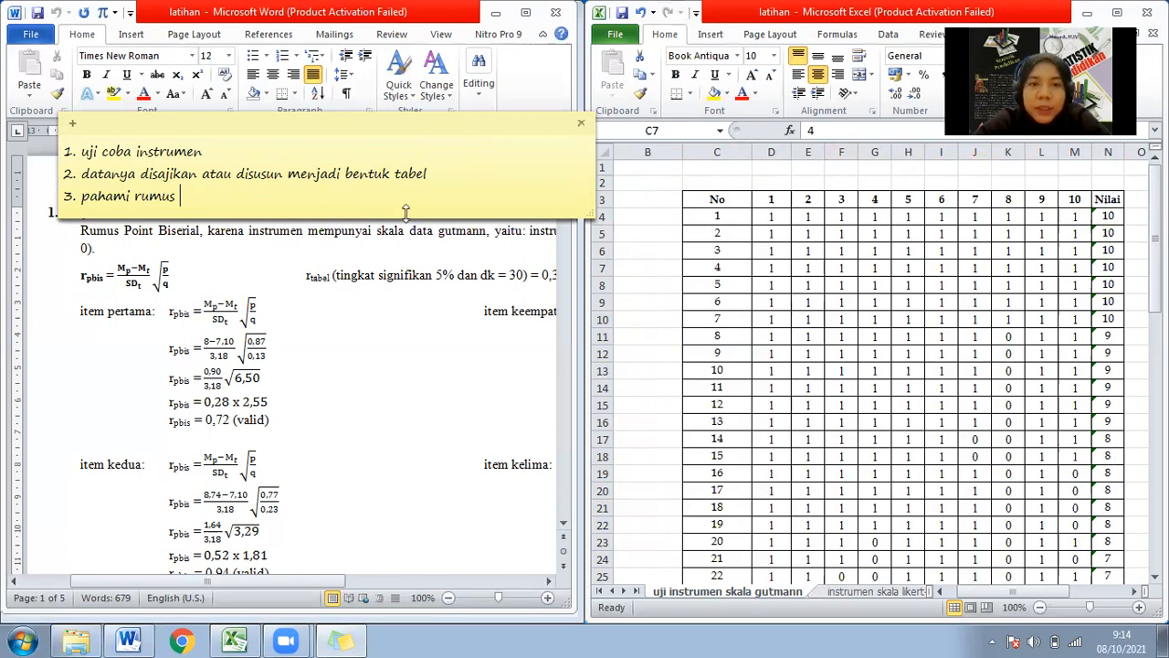
click(766, 240)
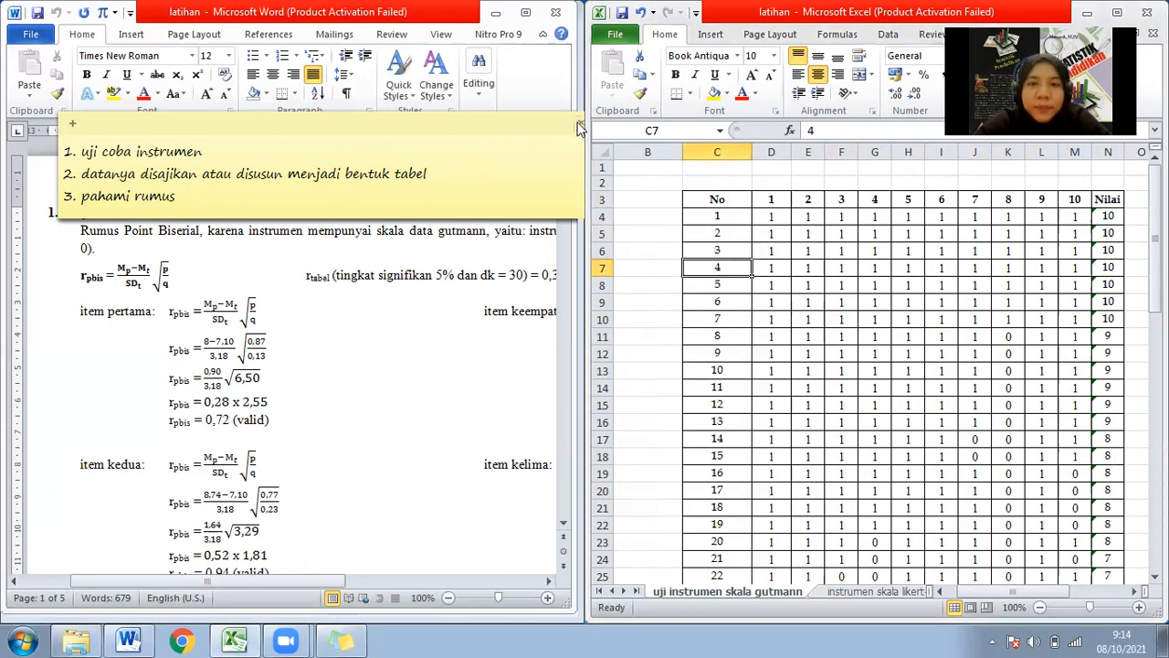
click(577, 128)
- Examine the table layout again along row 3, from the No header across the ten items to Nilai
click(772, 305)
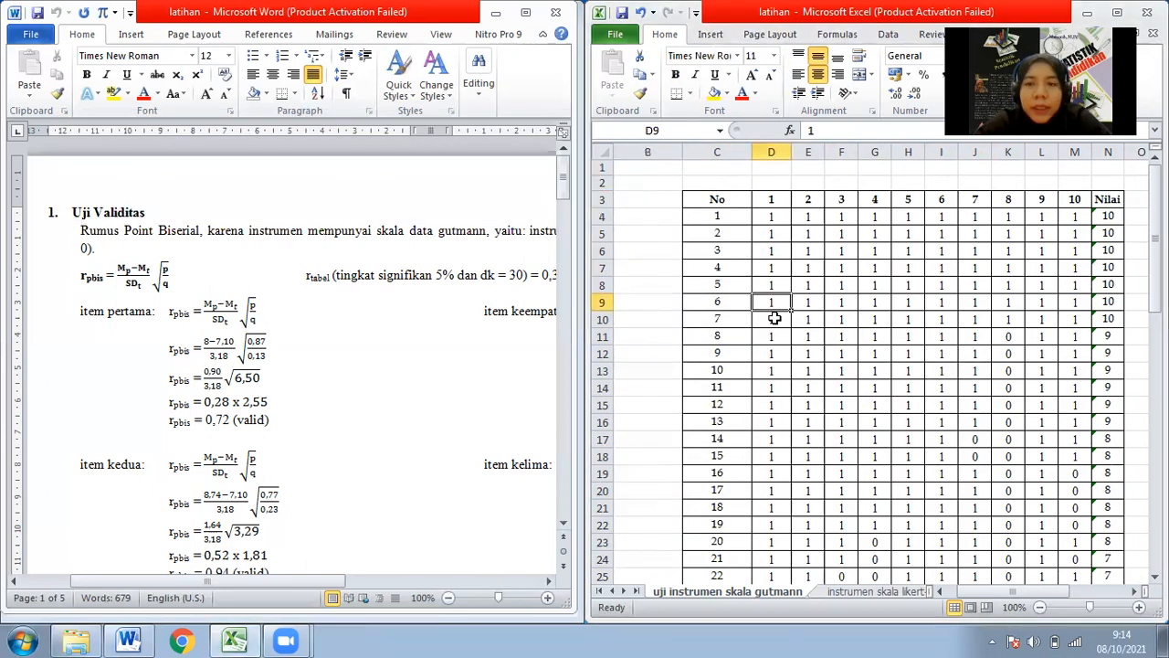
key(ctrl+Up)
key(Left)
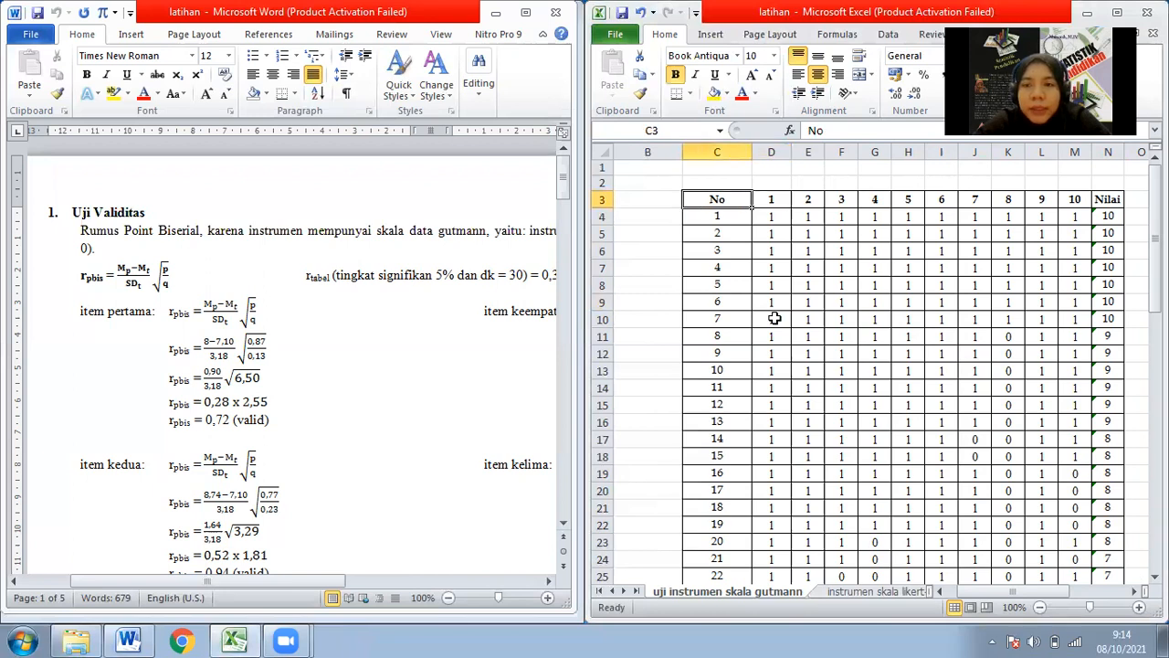
key(shift+Right)
key(shift+Right)
key(shift+Right)
key(shift+Right)
key(shift+Right)
key(shift+Right)
key(shift+Right)
key(shift+Right)
key(shift+Right)
key(Right)
key(ctrl+Right)
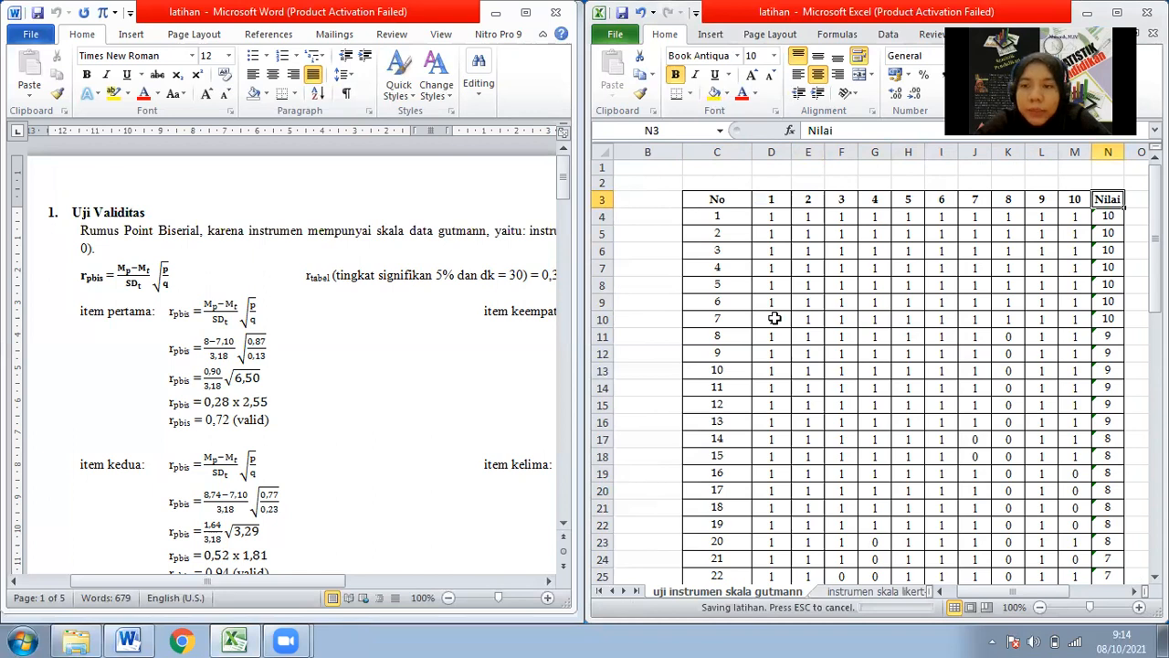
- Enter =SUM(D4:M4) in cell N4 to total the first respondent's ten item scores
key(Down)
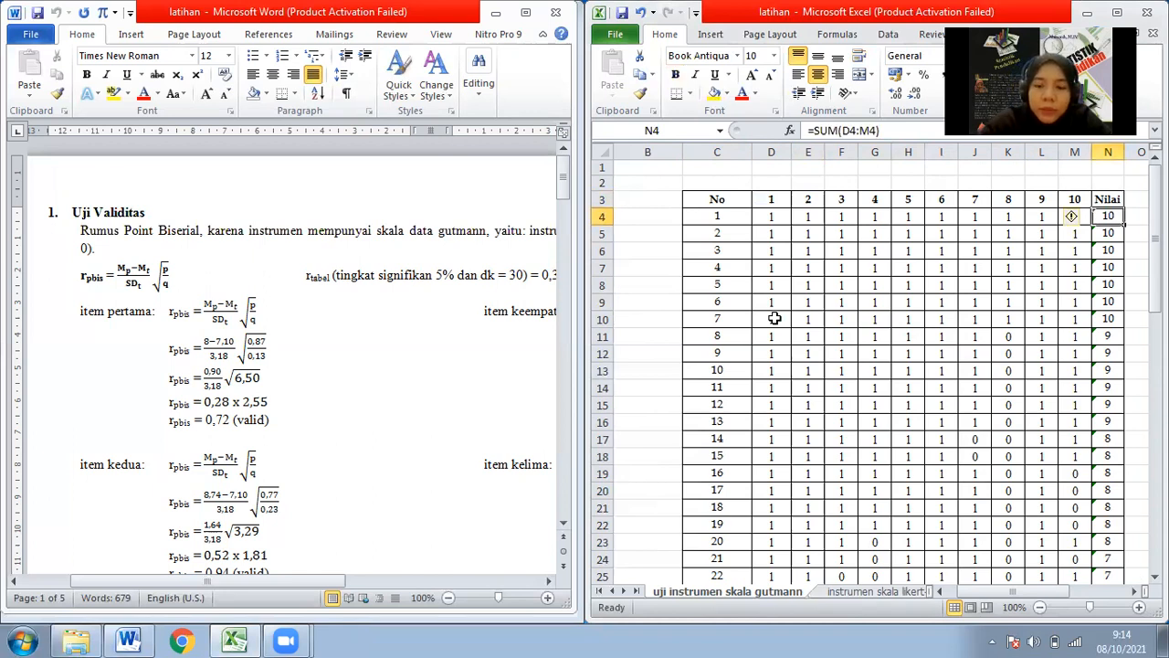
text(=sum()
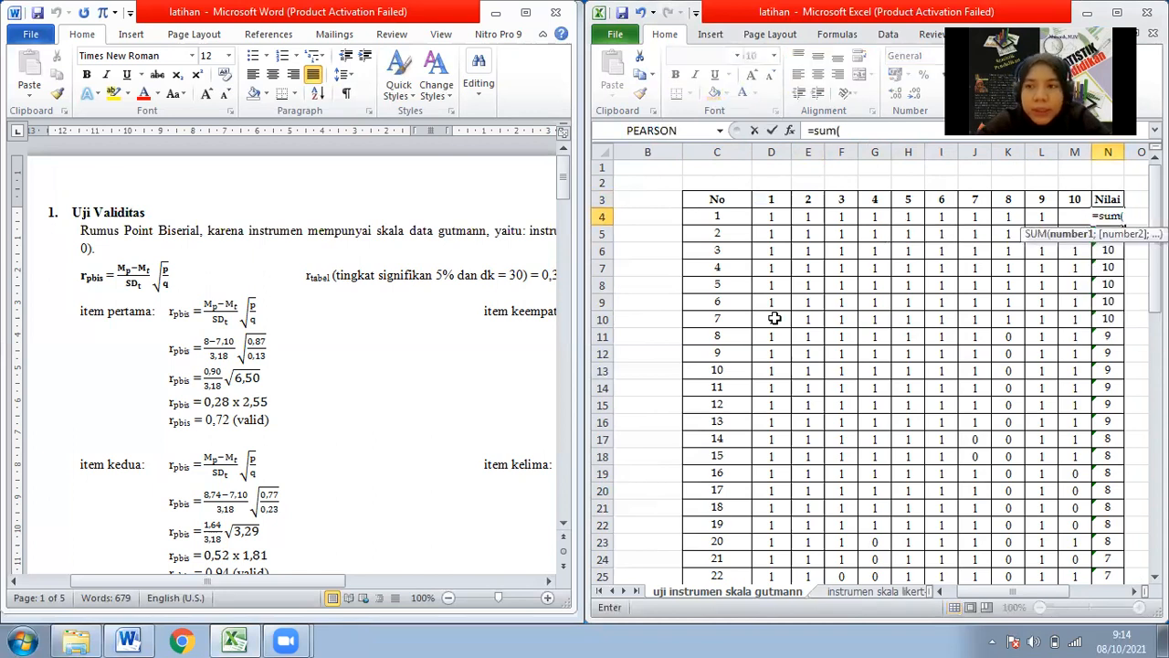
key(Left)
key(shift+Left)
key(shift+Left)
key(shift+Left)
key(shift+Left)
key(shift+Left)
key(shift+Left)
key(shift+Left)
key(shift+Left)
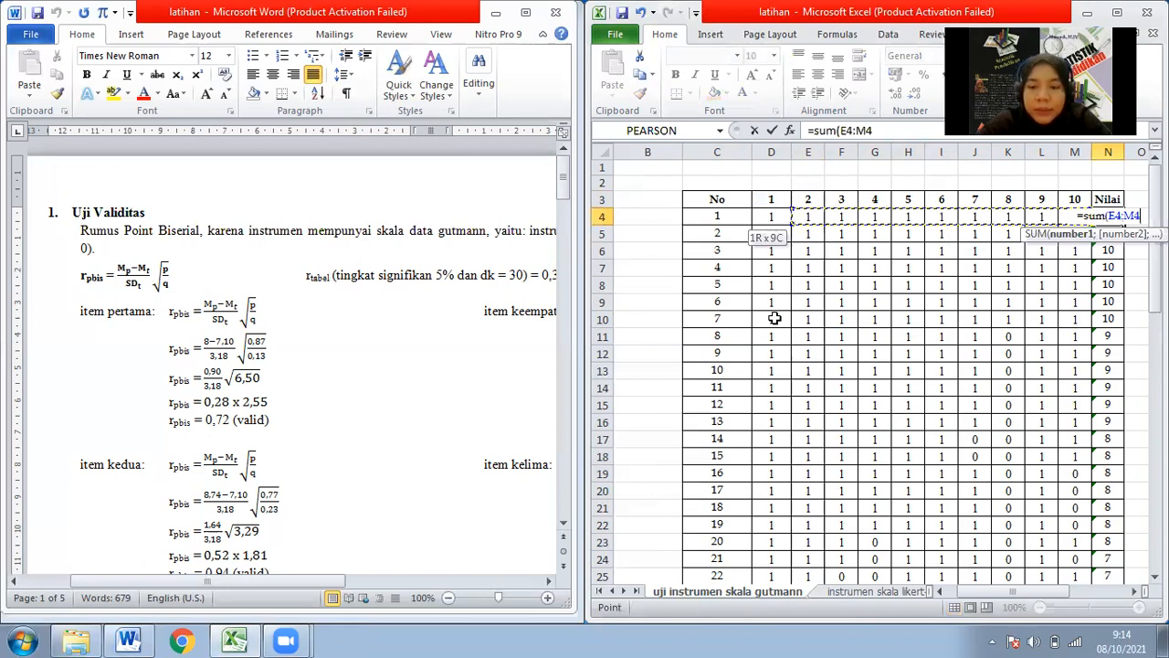
key(shift+Left)
key(ctrl+Return)
- Copy the N4 sum formula down the Nilai column to N33 and save the workbook
key(ctrl+c)
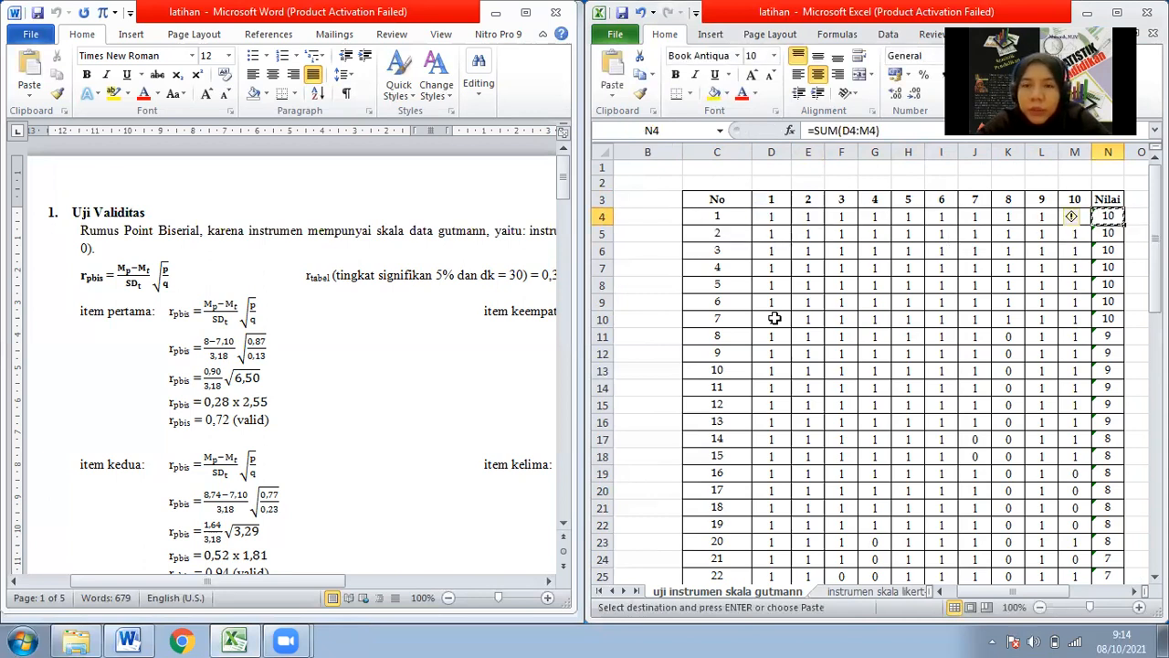
key(ctrl+shift+Down)
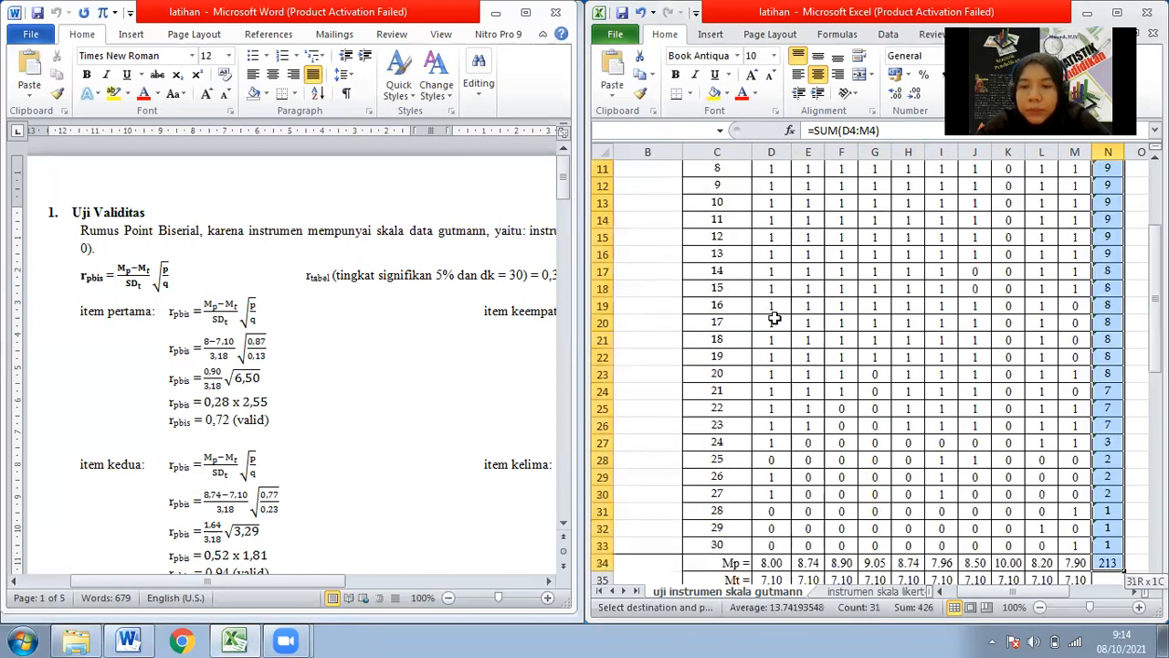
key(shift+Up)
key(ctrl+v)
key(ctrl+Down)
key(ctrl+s)
key(Up)
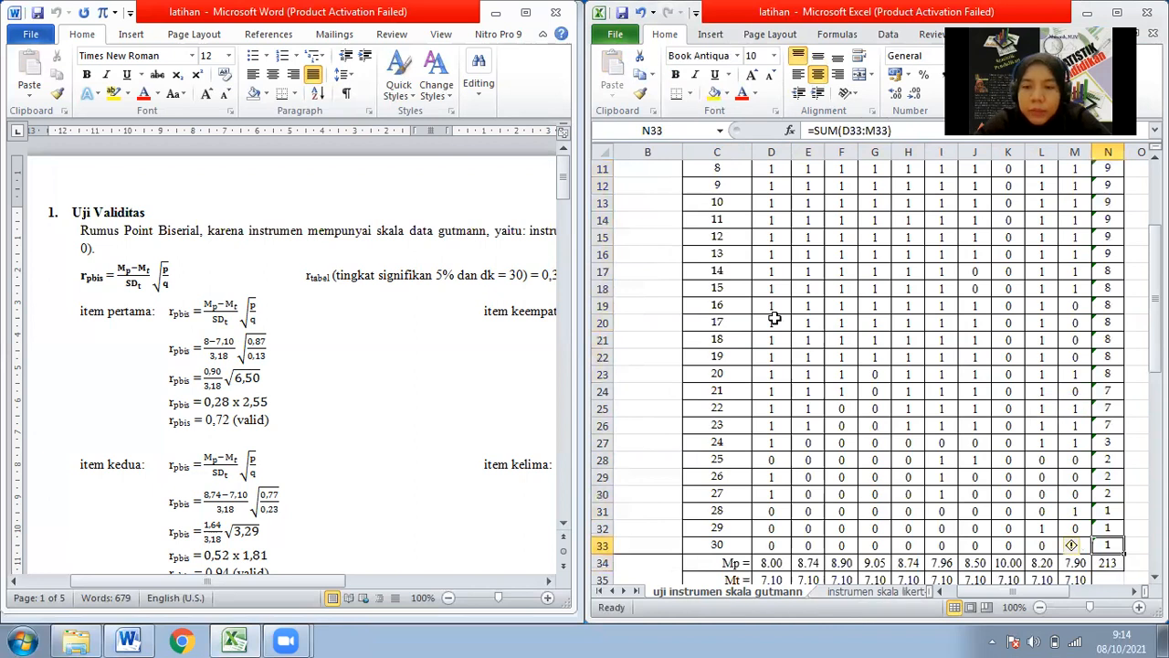
- Select the 30 respondents' data including Nilai, C4:N33 without headers, and open a custom sort for it
key(ctrl+shift+Left)
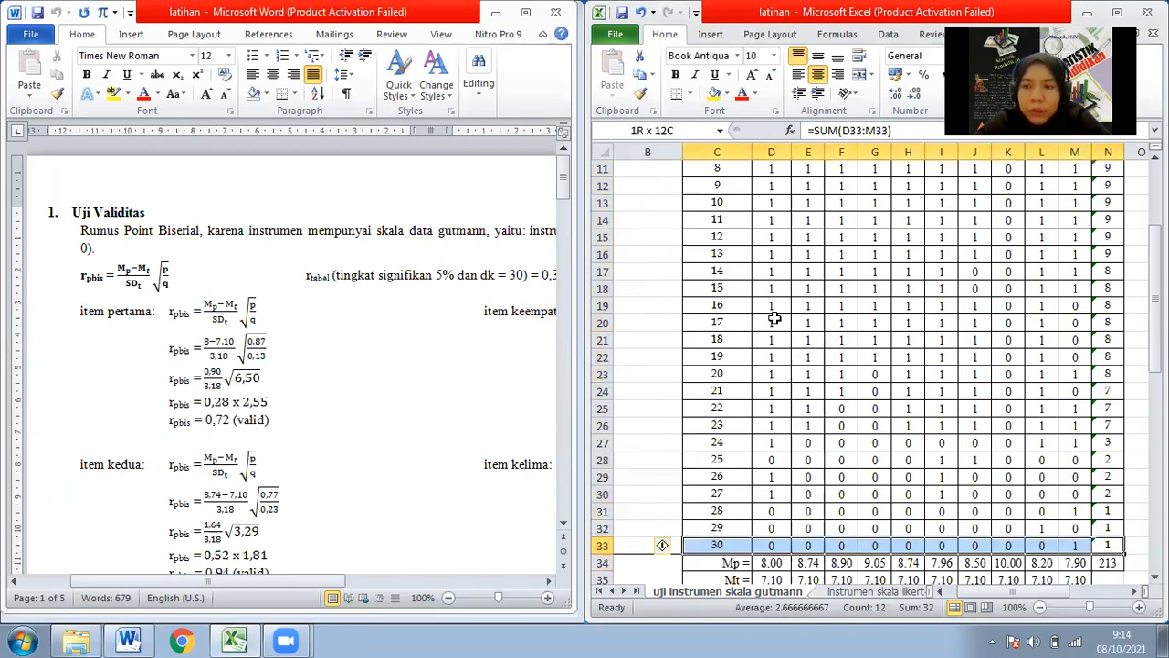
key(ctrl+shift+Up)
key(shift+Down)
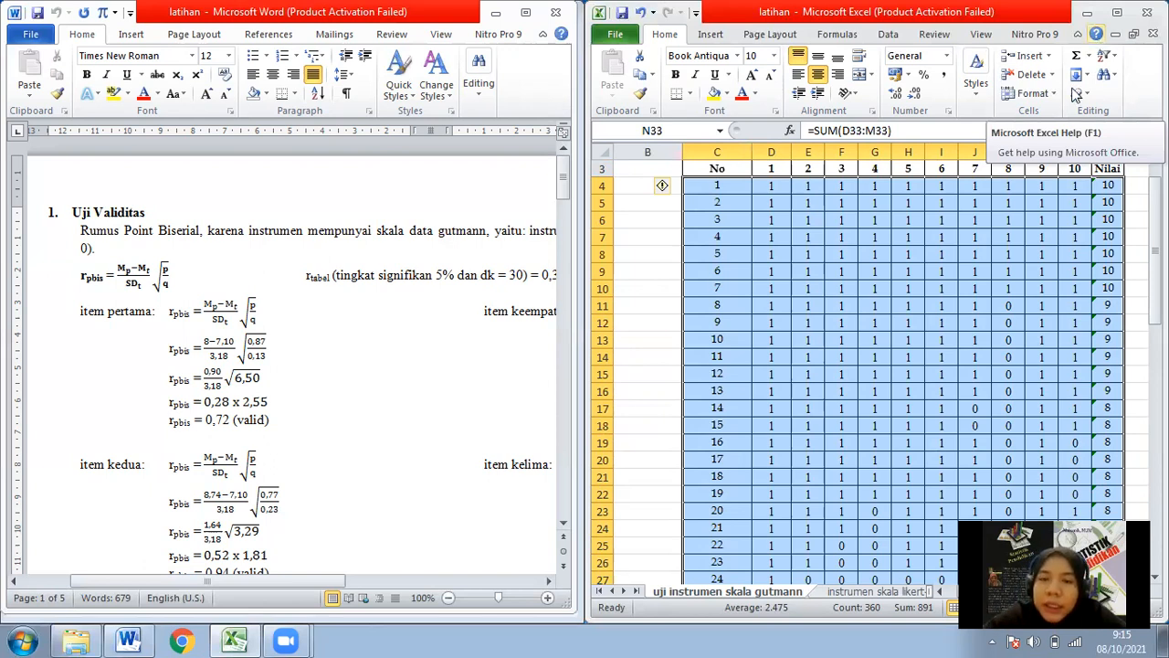
click(744, 187)
key(ctrl+shift+Right)
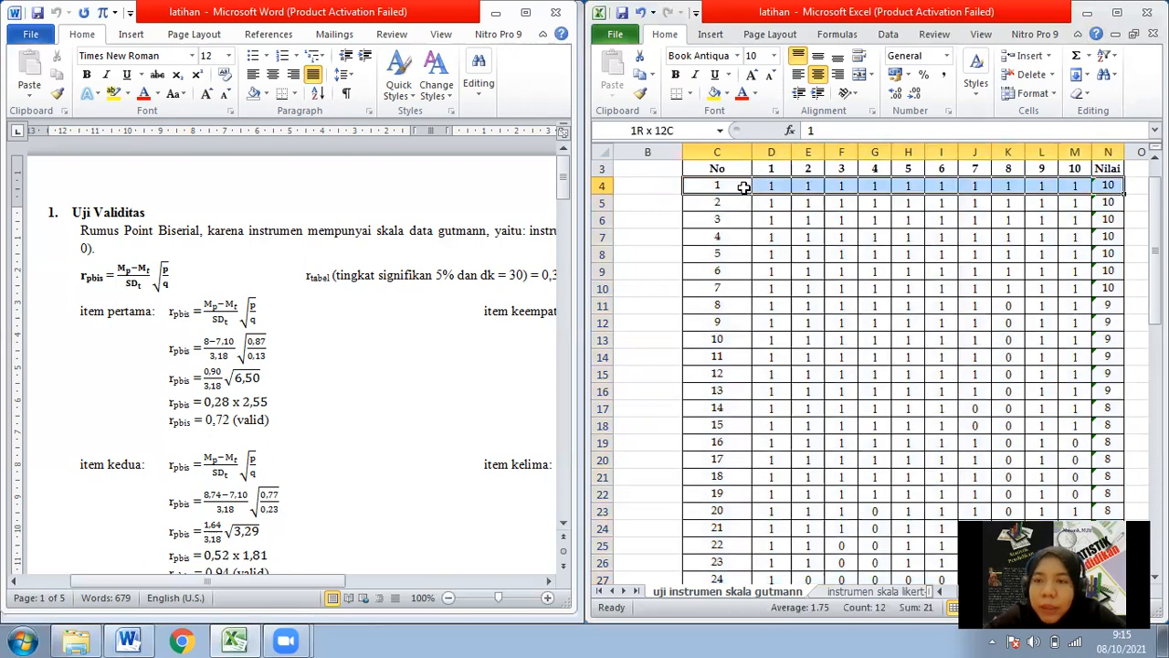
key(ctrl+shift+Down)
key(shift+Up)
key(shift+Up)
key(shift+Up)
key(shift+Up)
key(shift+Up)
key(shift+Up)
key(shift+Up)
key(shift+Up)
key(shift+Up)
key(shift+Up)
key(shift+Up)
key(shift+Up)
key(shift+Up)
key(shift+Up)
key(shift+Up)
key(shift+Up)
key(shift+Up)
key(shift+Up)
key(shift+Up)
key(shift+Up)
key(shift+Up)
key(shift+Up)
key(shift+Up)
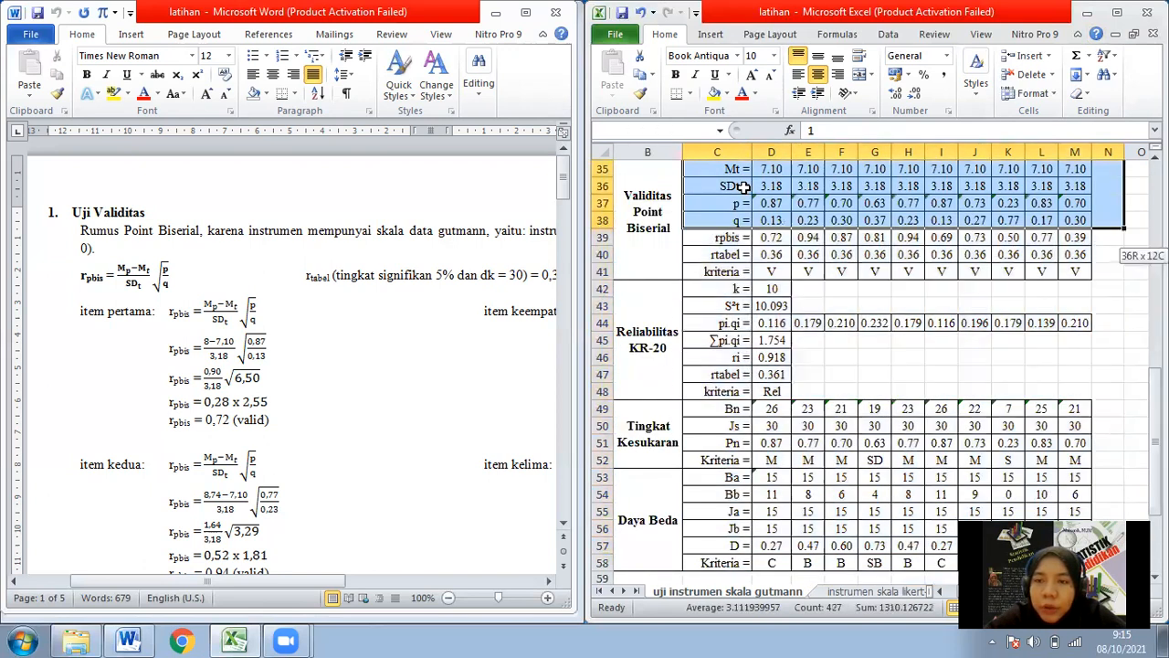
key(shift+Up)
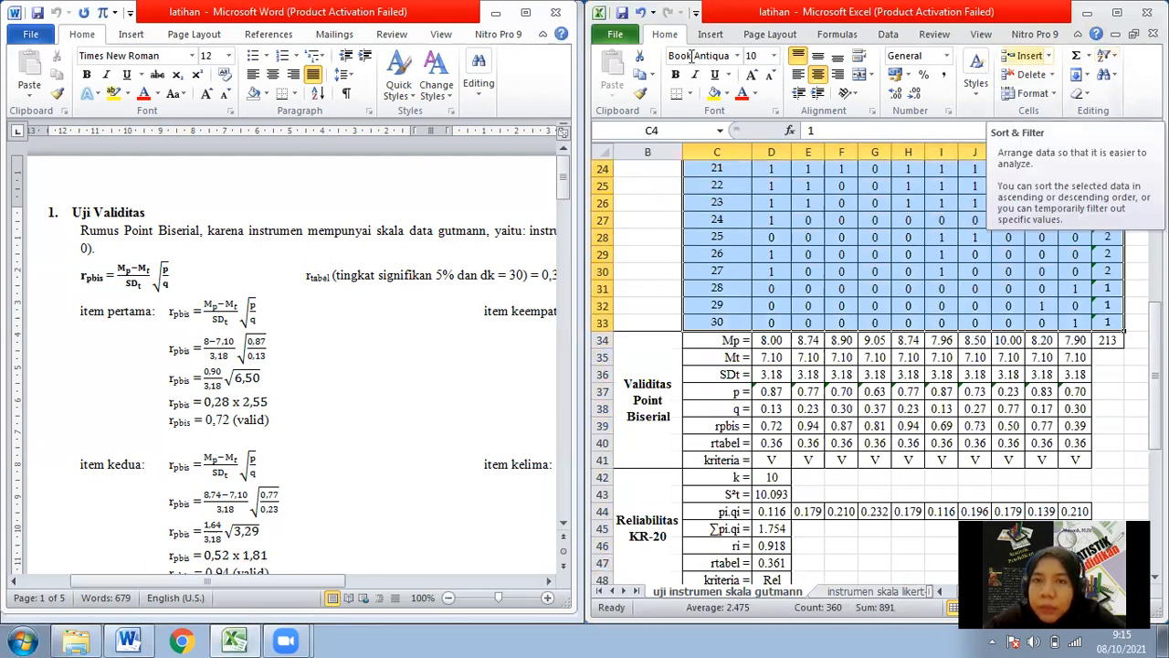
click(1107, 59)
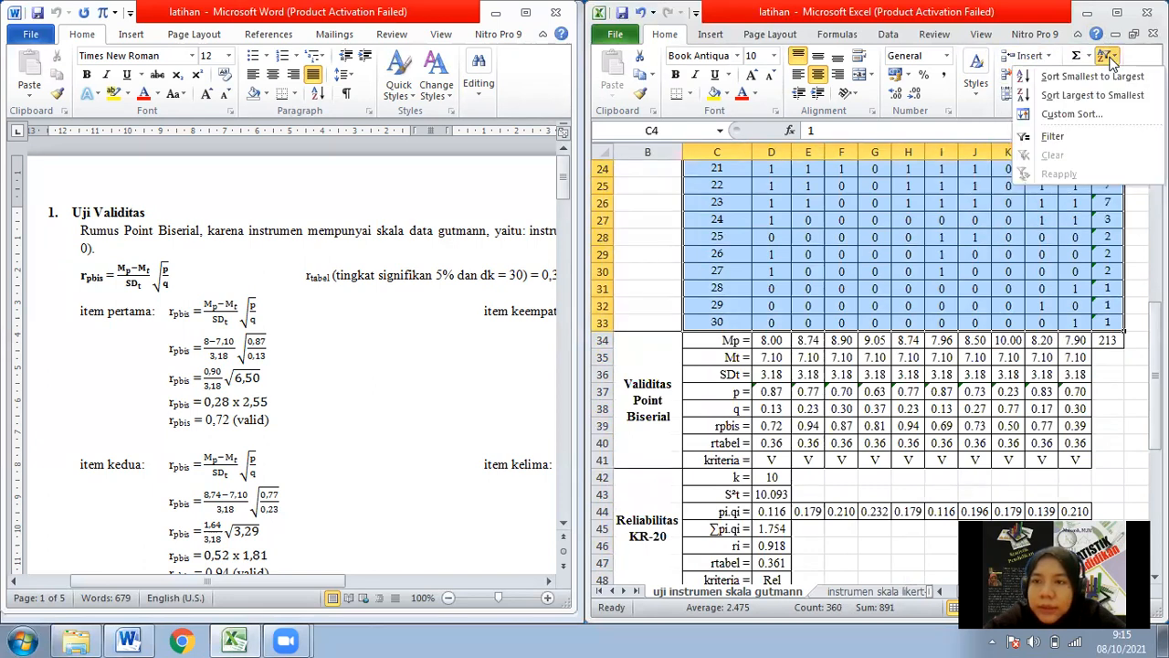
click(1076, 116)
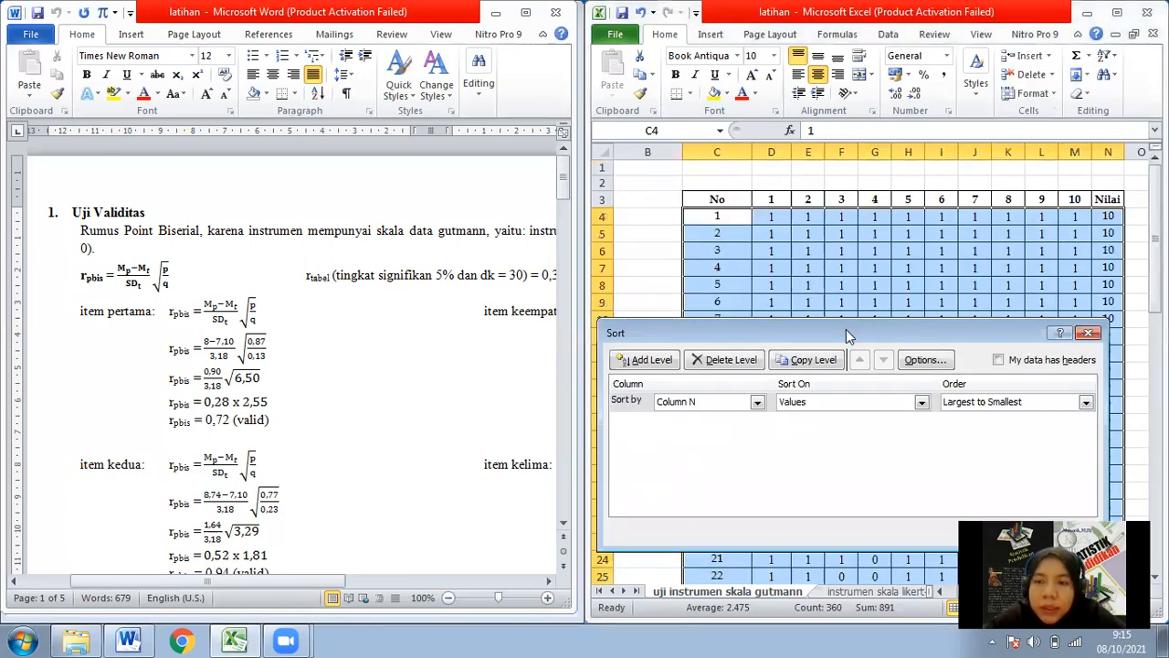
- Set the custom sort to order the data by Column N values from Largest to Smallest
drag(846, 329, 719, 237)
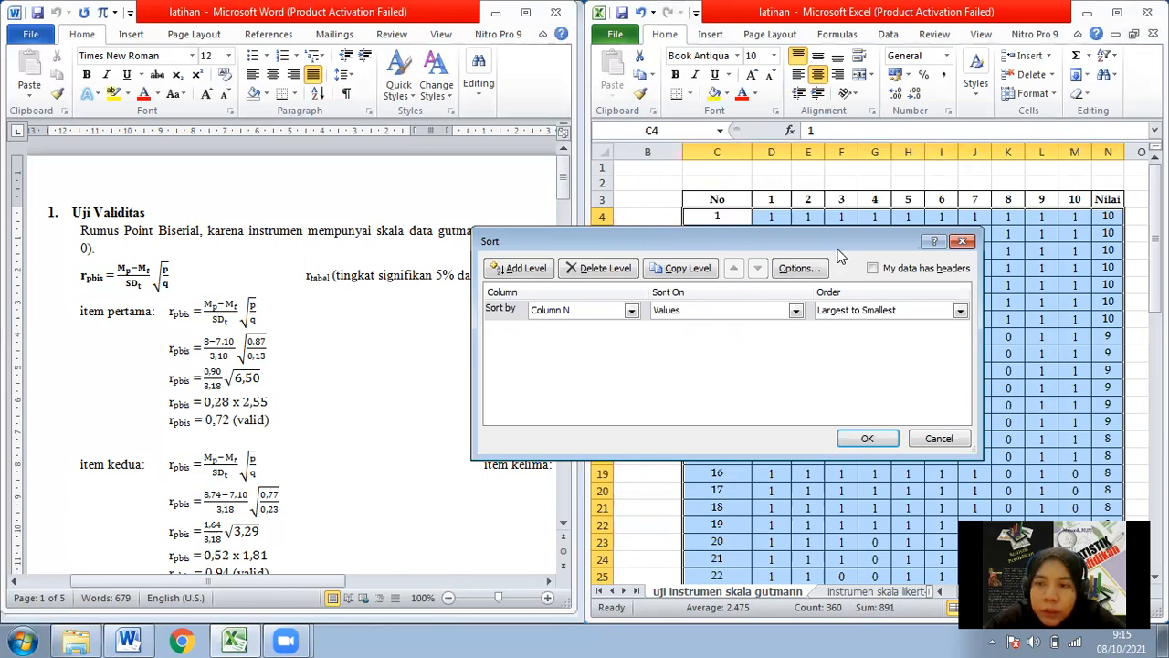
drag(839, 249, 894, 110)
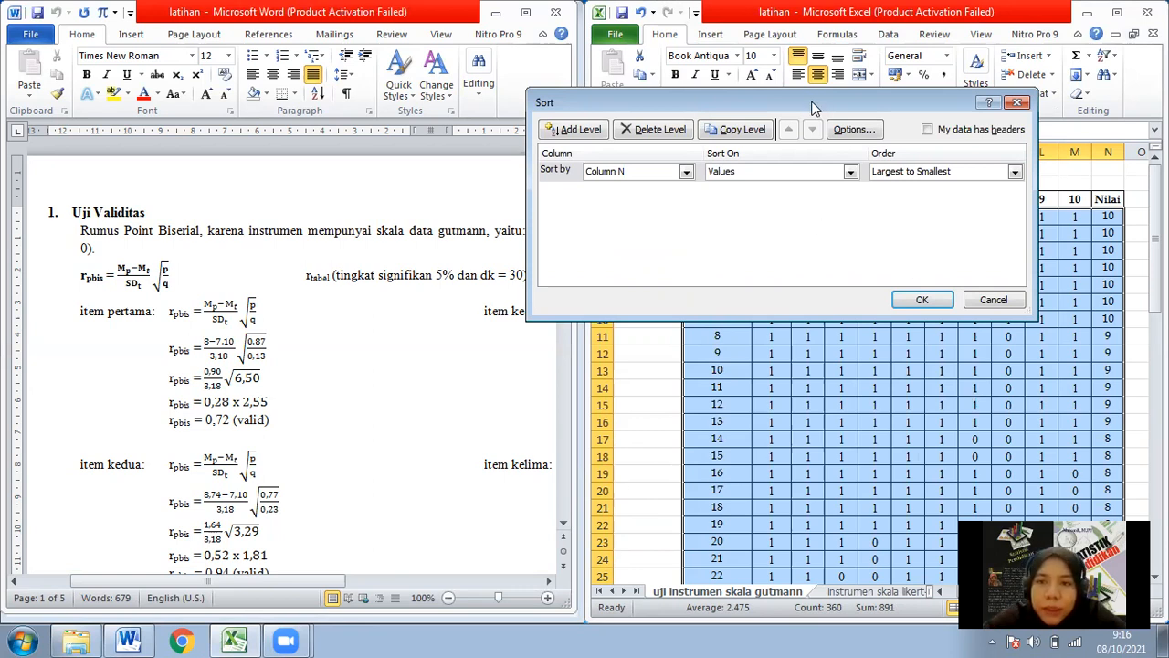
drag(813, 107, 688, 161)
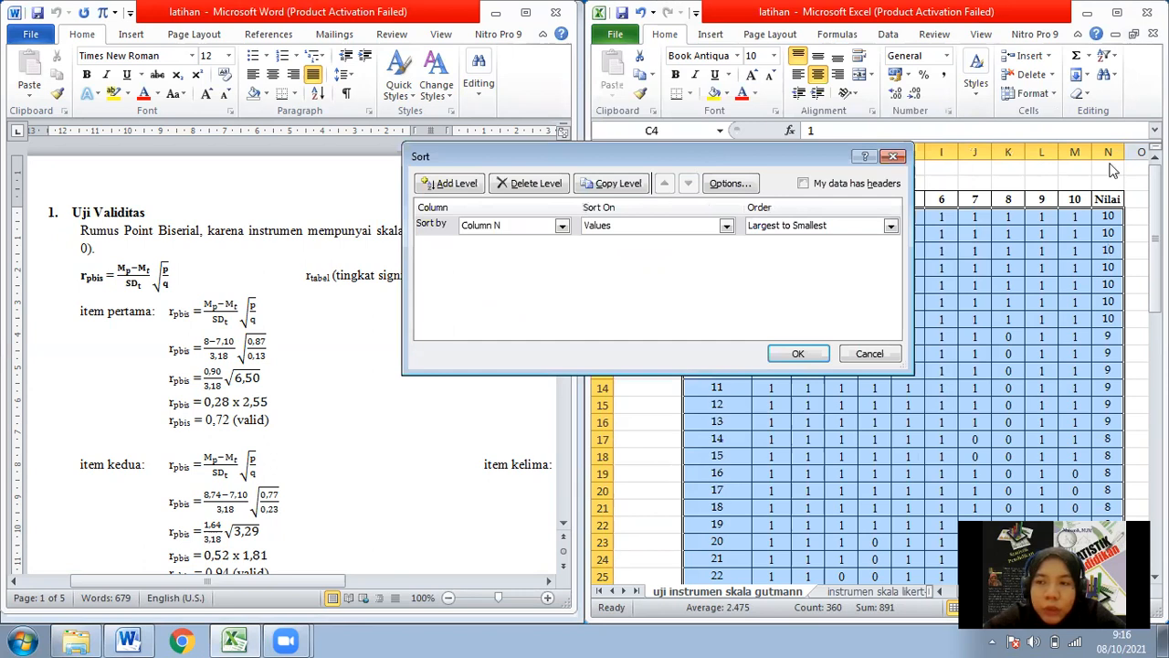
click(548, 225)
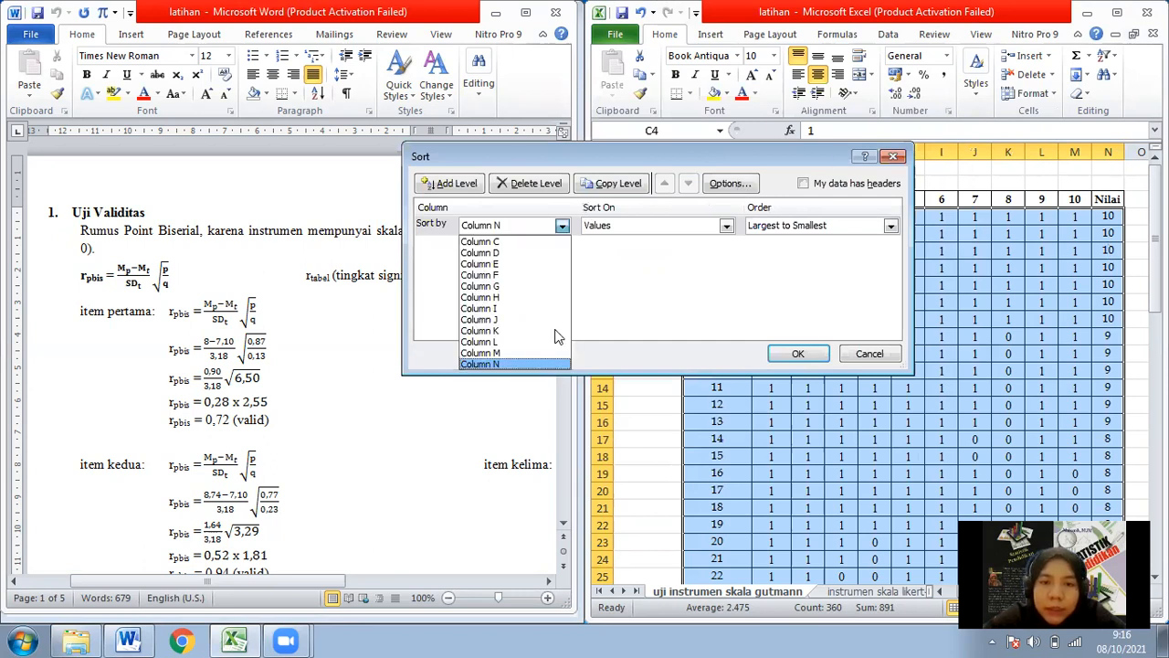
click(529, 364)
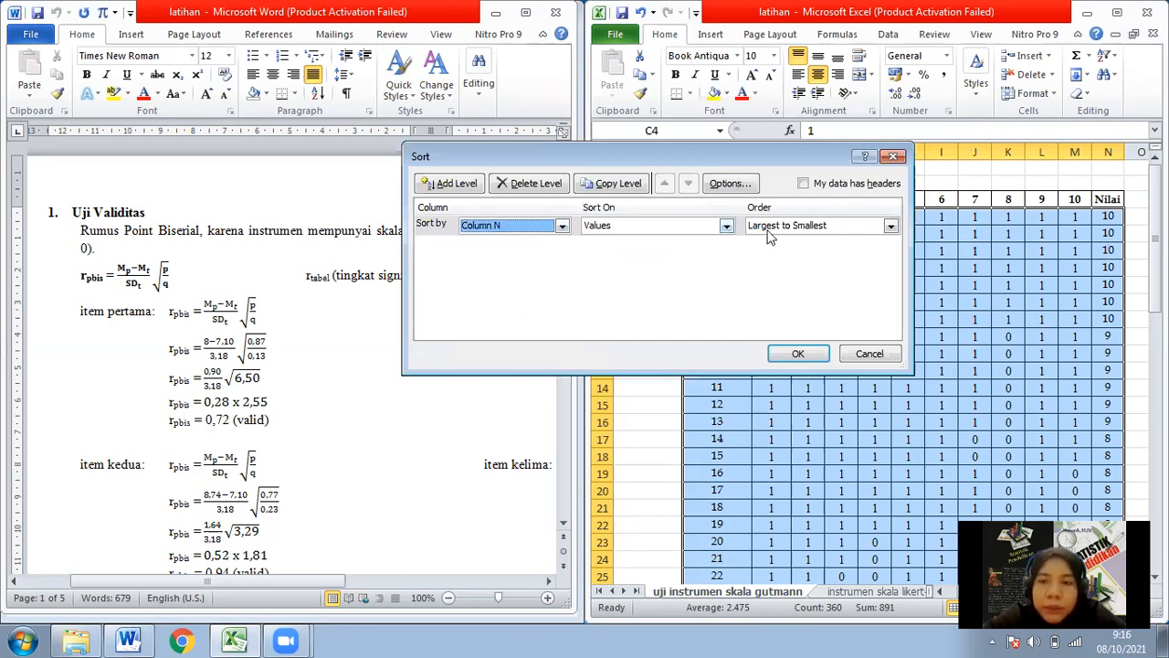
click(783, 228)
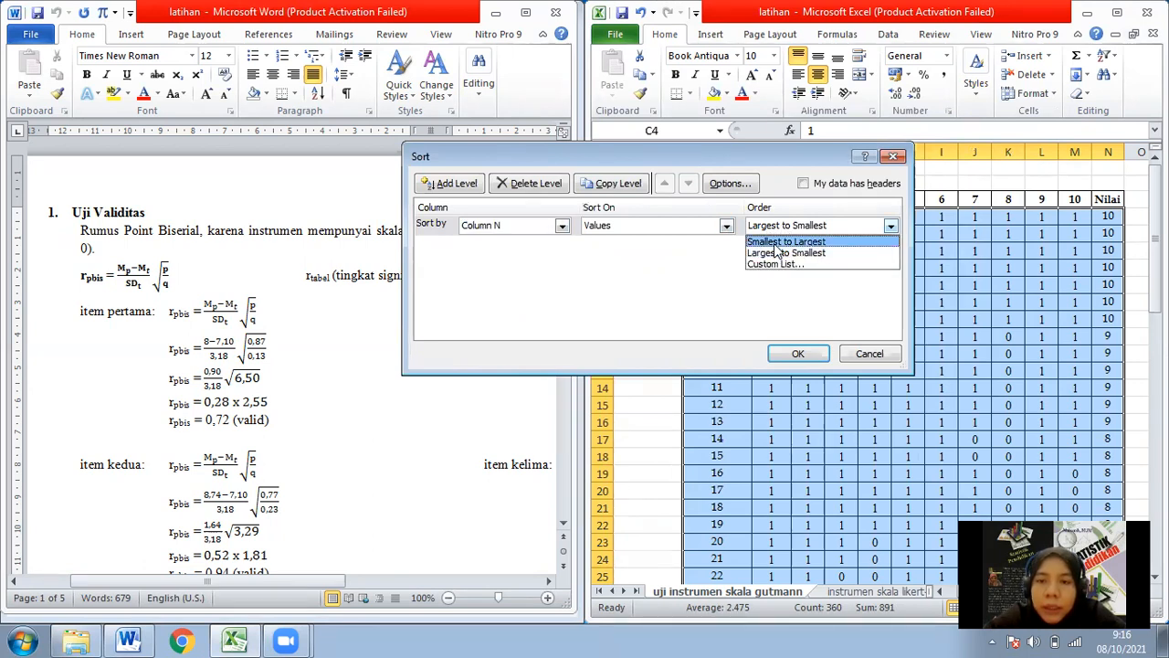
click(841, 253)
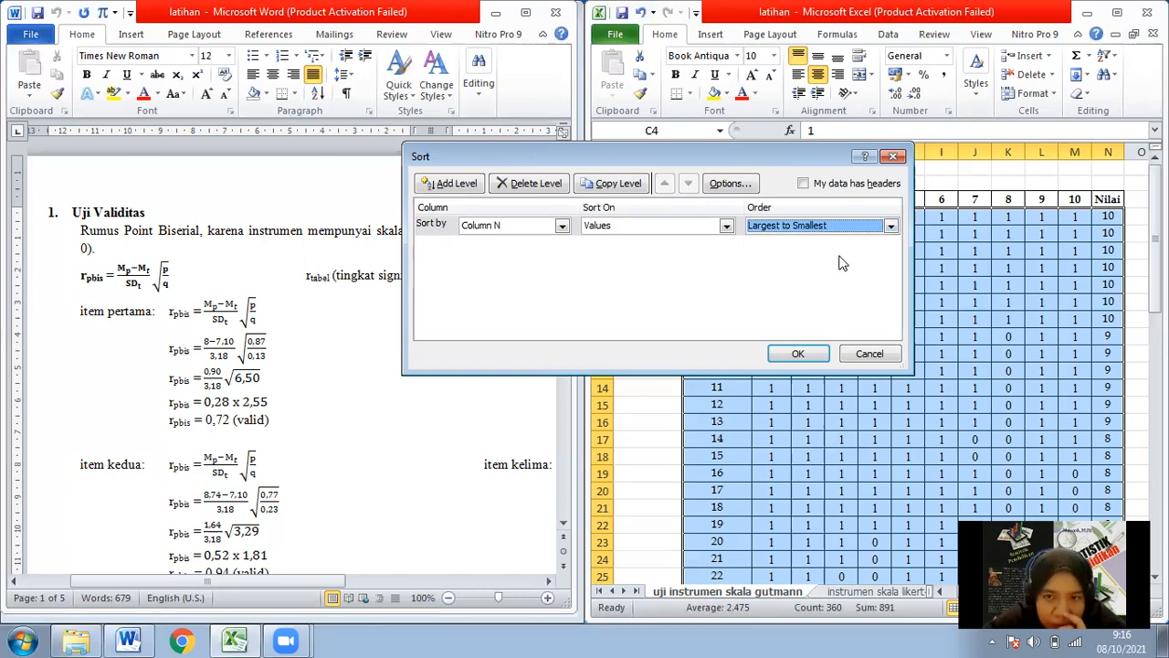
- Apply the custom sort without a header row, ordering the respondents by Column N from Largest to Smallest
click(802, 184)
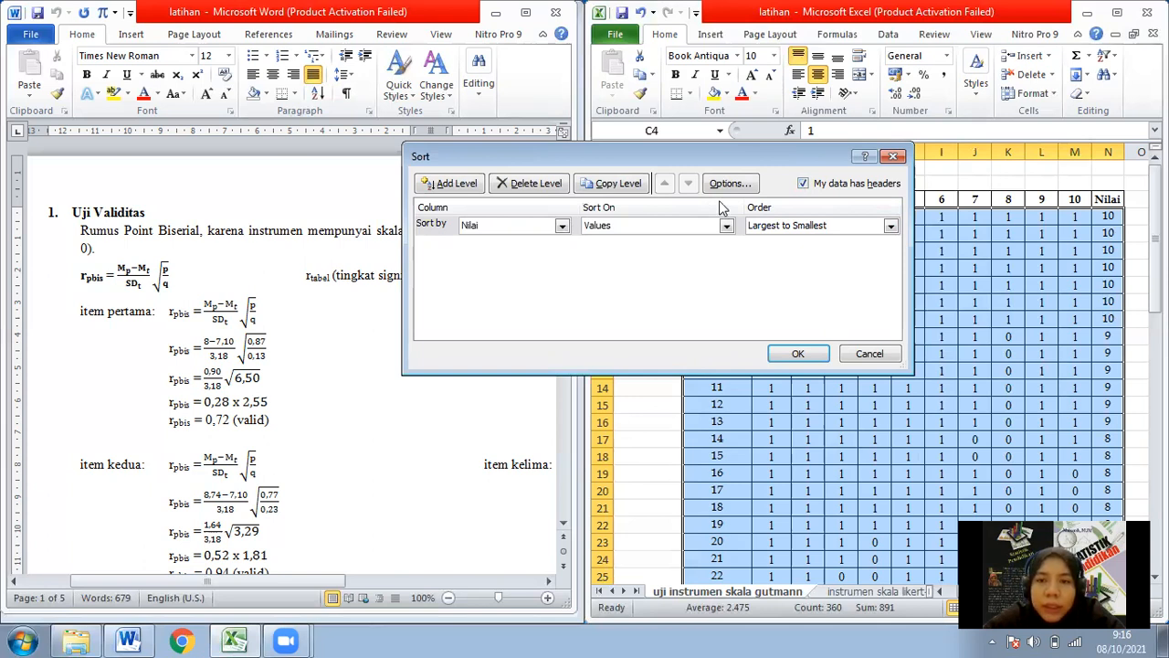
click(803, 184)
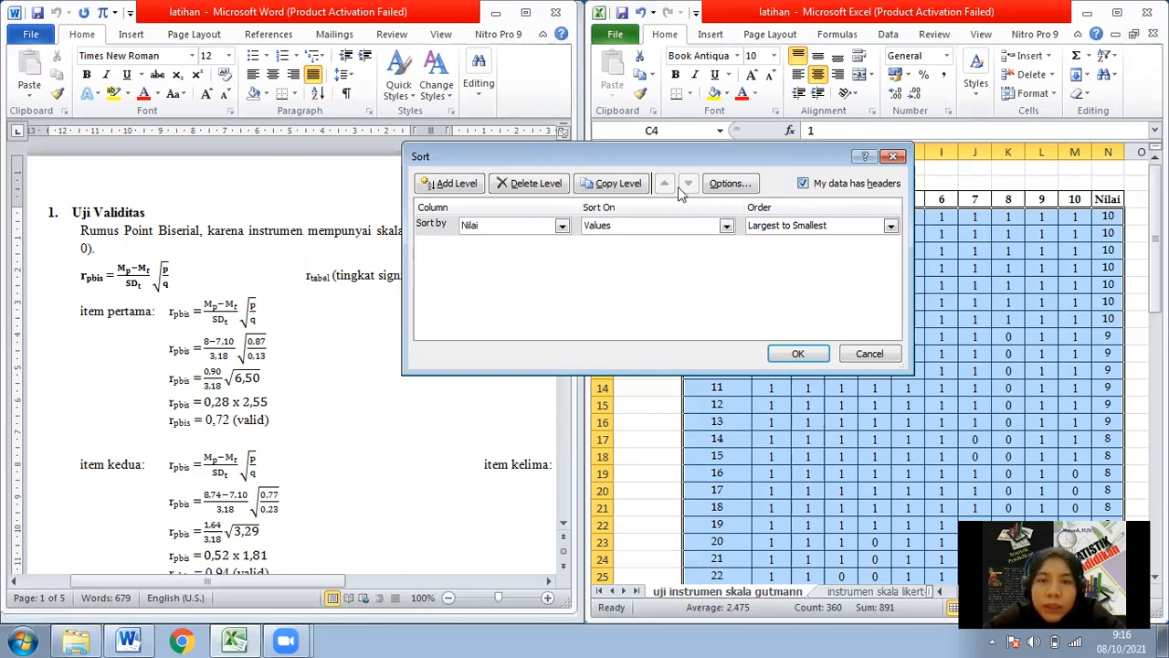
click(546, 228)
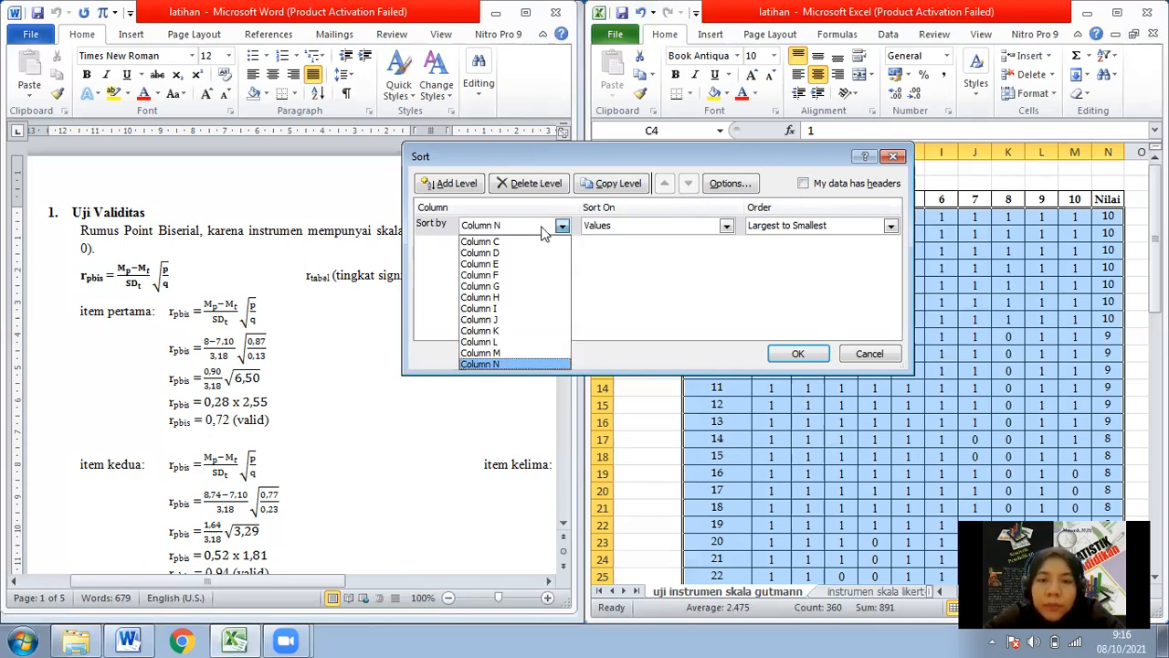
click(502, 366)
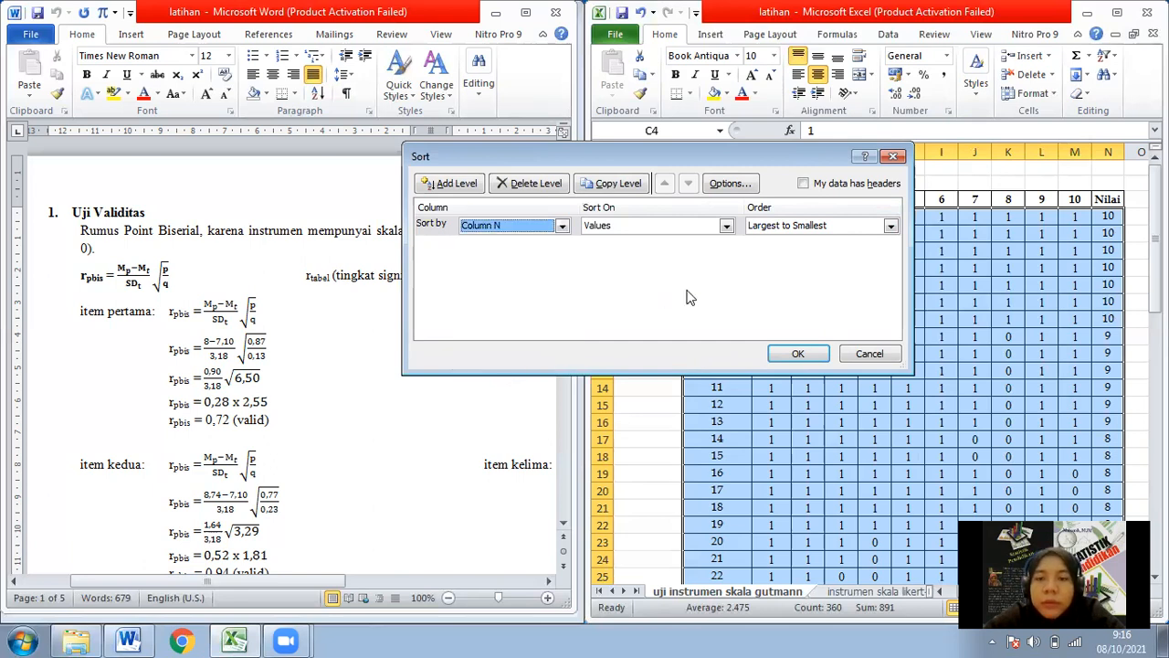
click(793, 356)
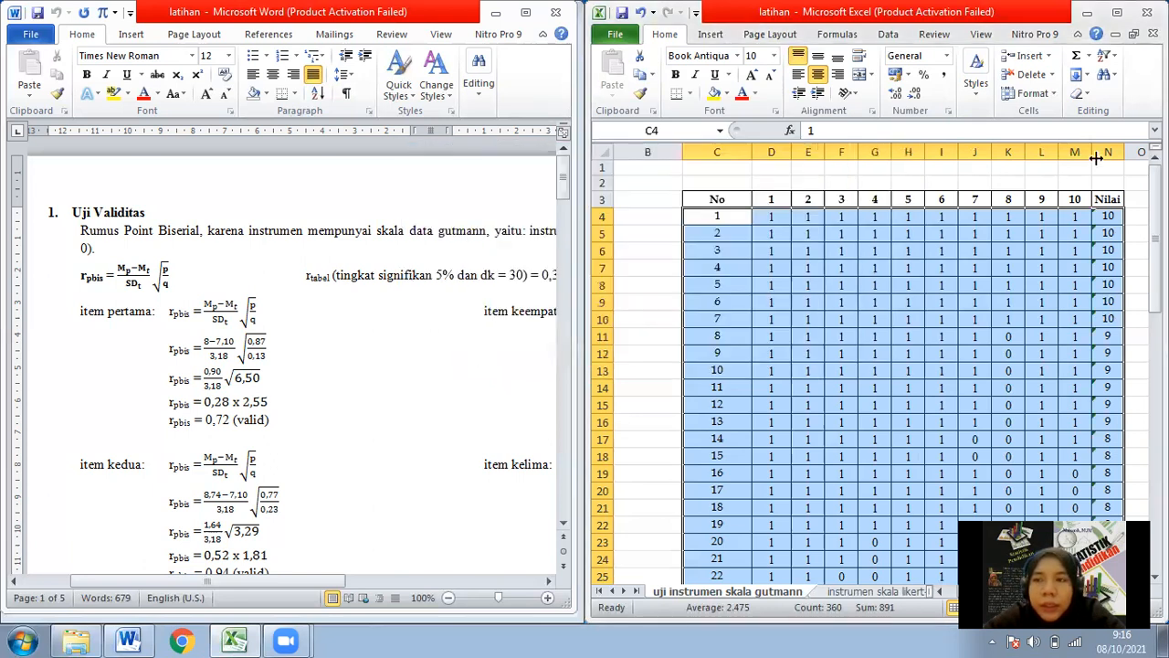
- Sort the selected respondent data by Column C values from Largest to Smallest
click(1106, 74)
click(1066, 115)
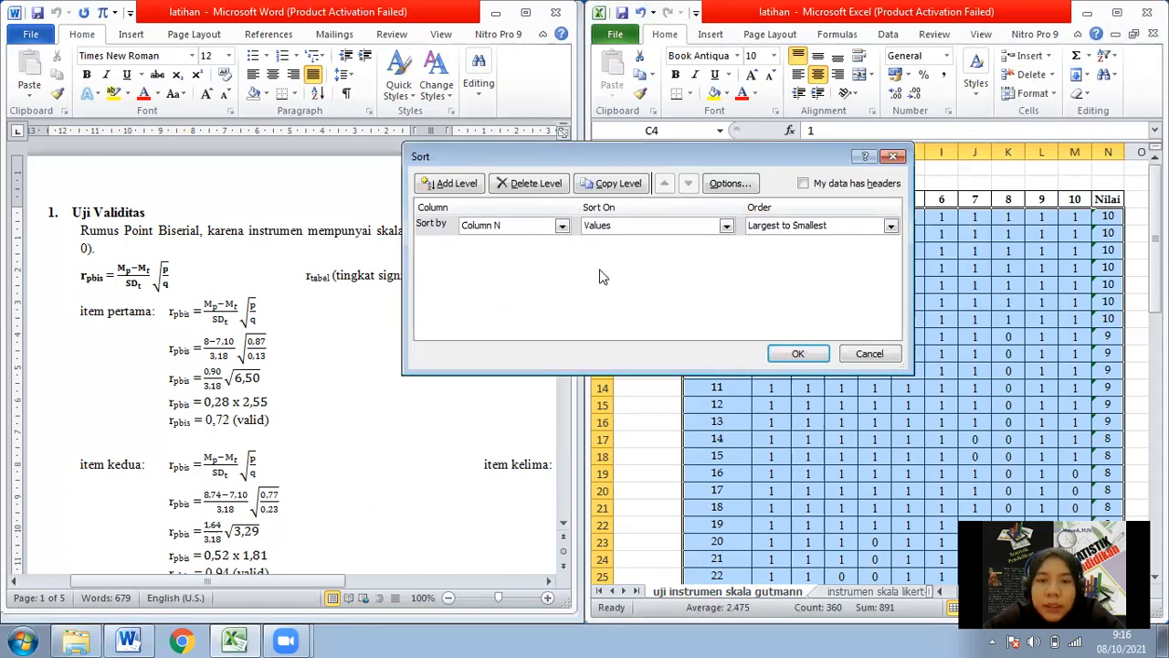
drag(650, 159, 309, 236)
click(195, 303)
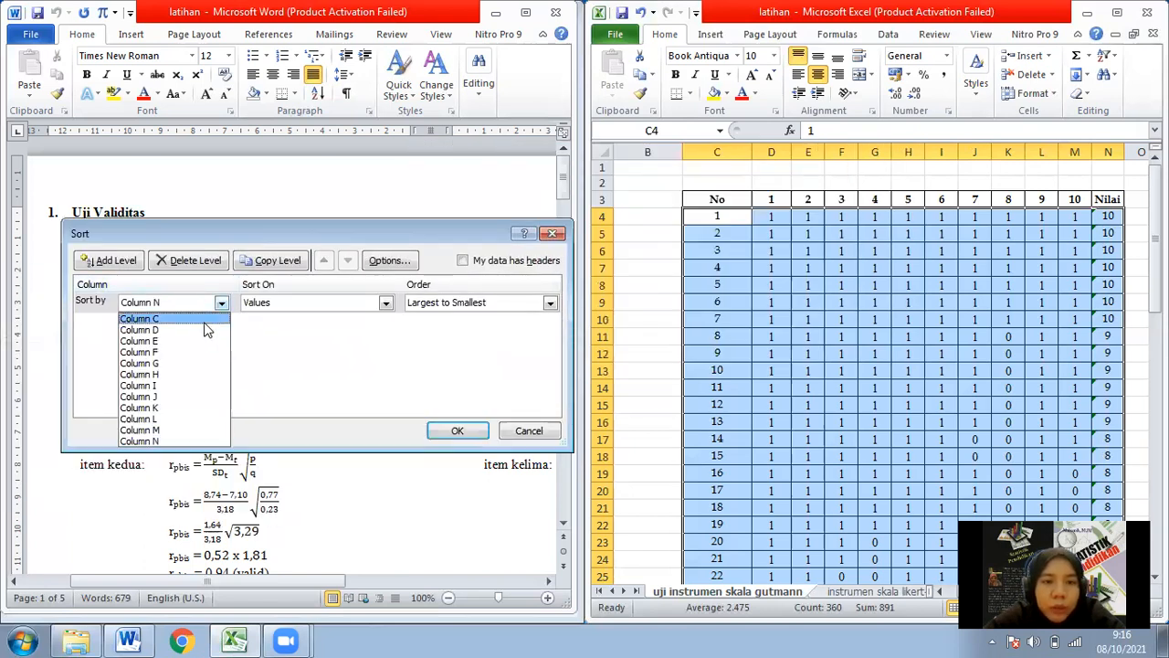
click(205, 321)
click(482, 303)
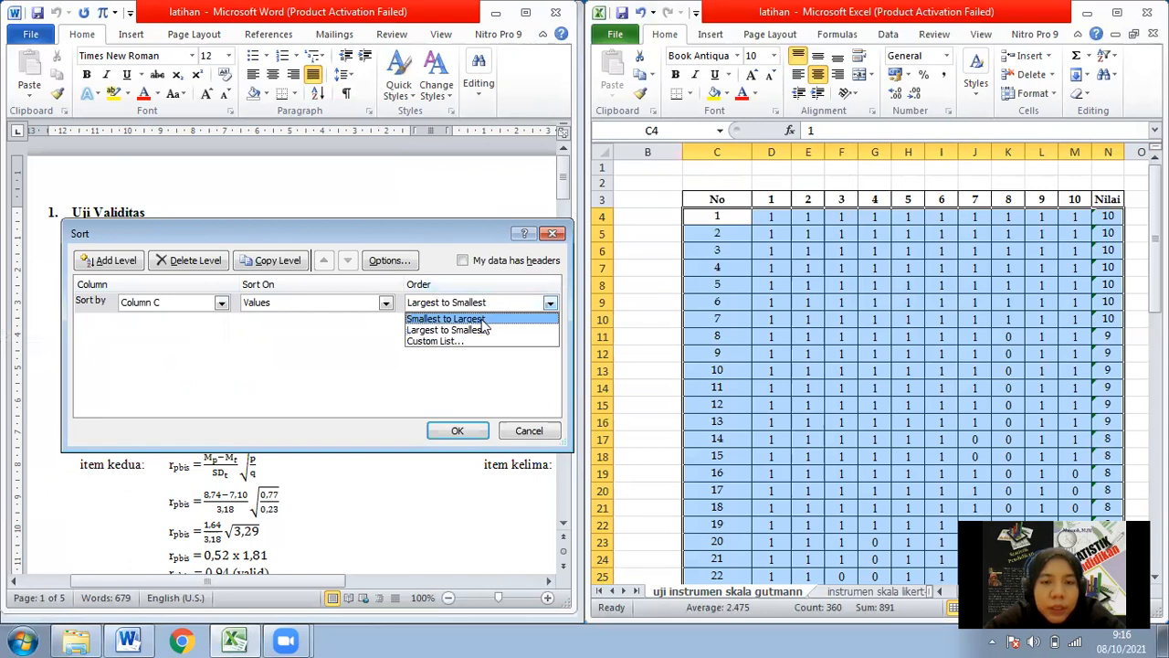
click(481, 321)
click(486, 304)
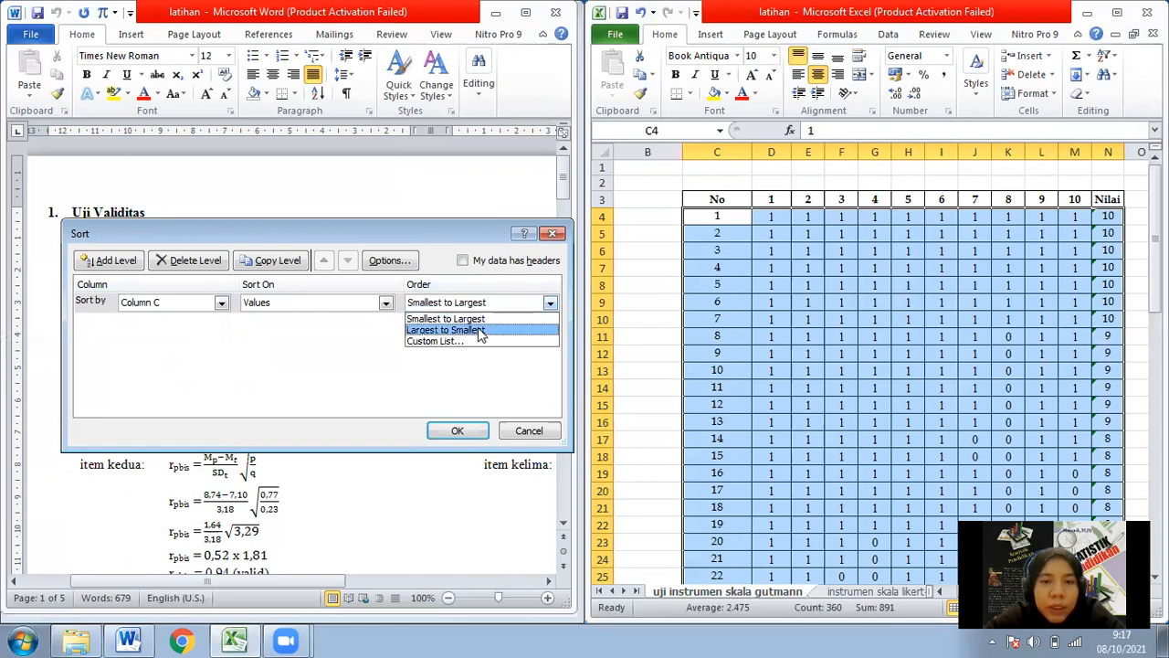
click(479, 331)
click(460, 431)
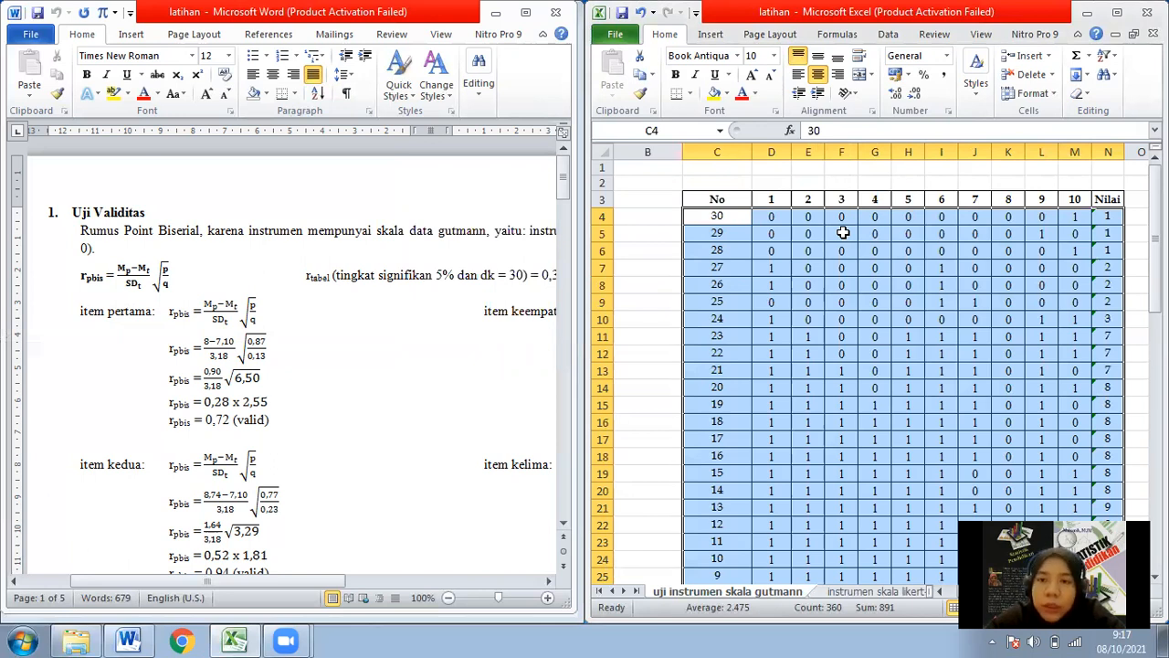
- Re-sort the selected respondent data by Column N values from Largest to Smallest
click(1104, 57)
click(1102, 113)
click(220, 303)
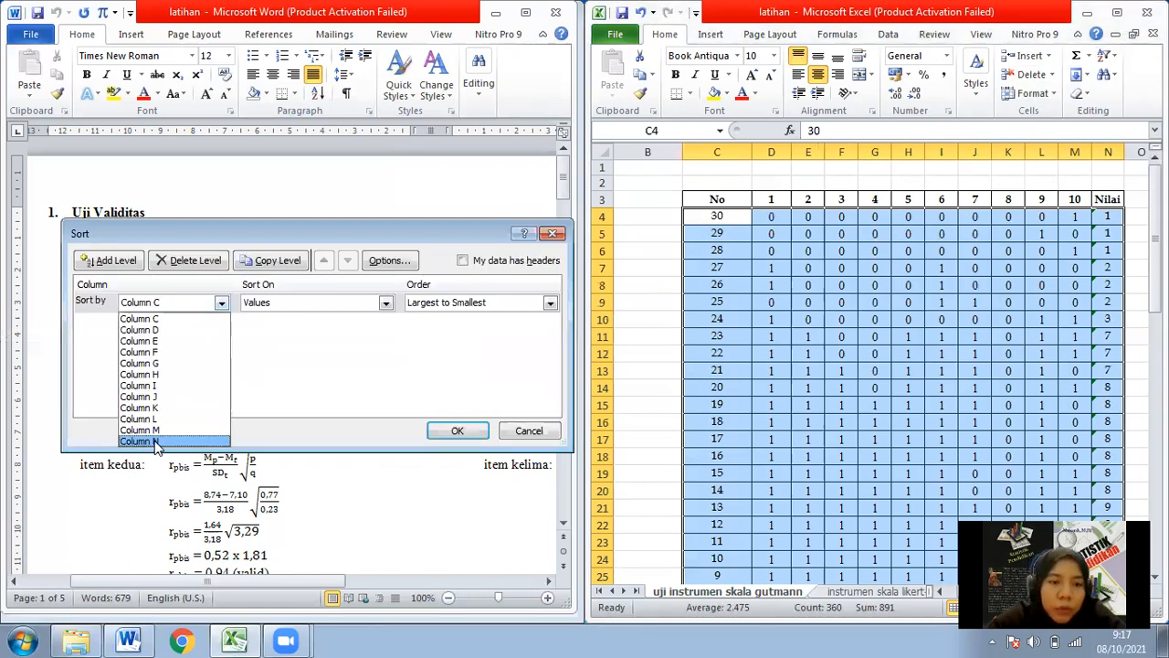
click(155, 442)
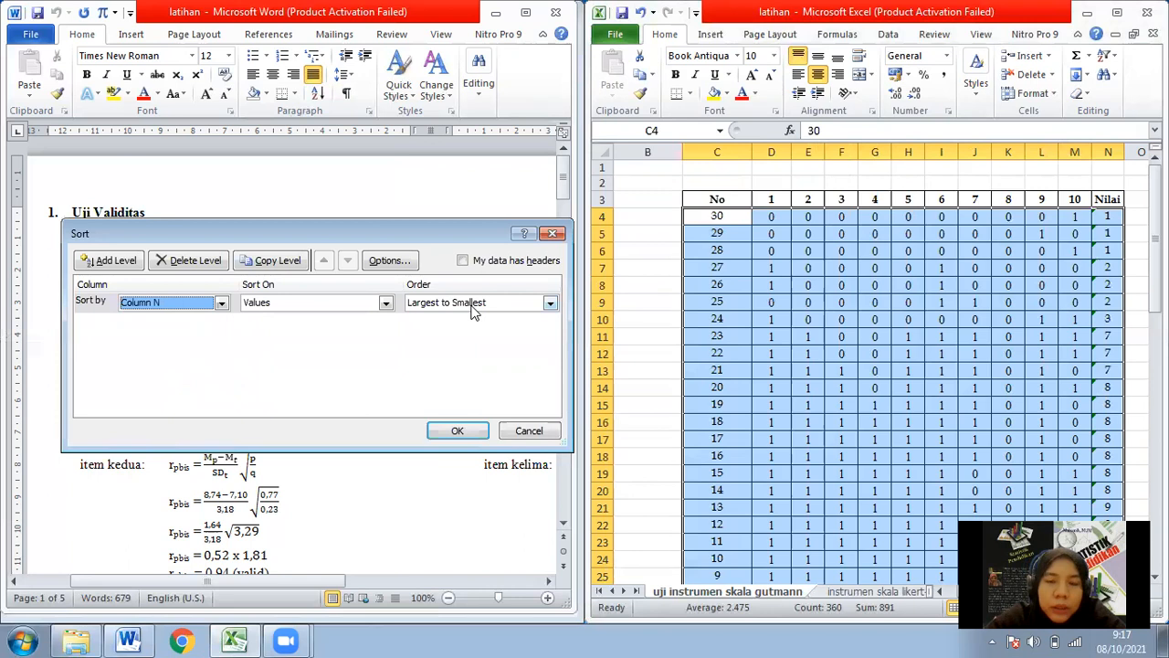
click(461, 431)
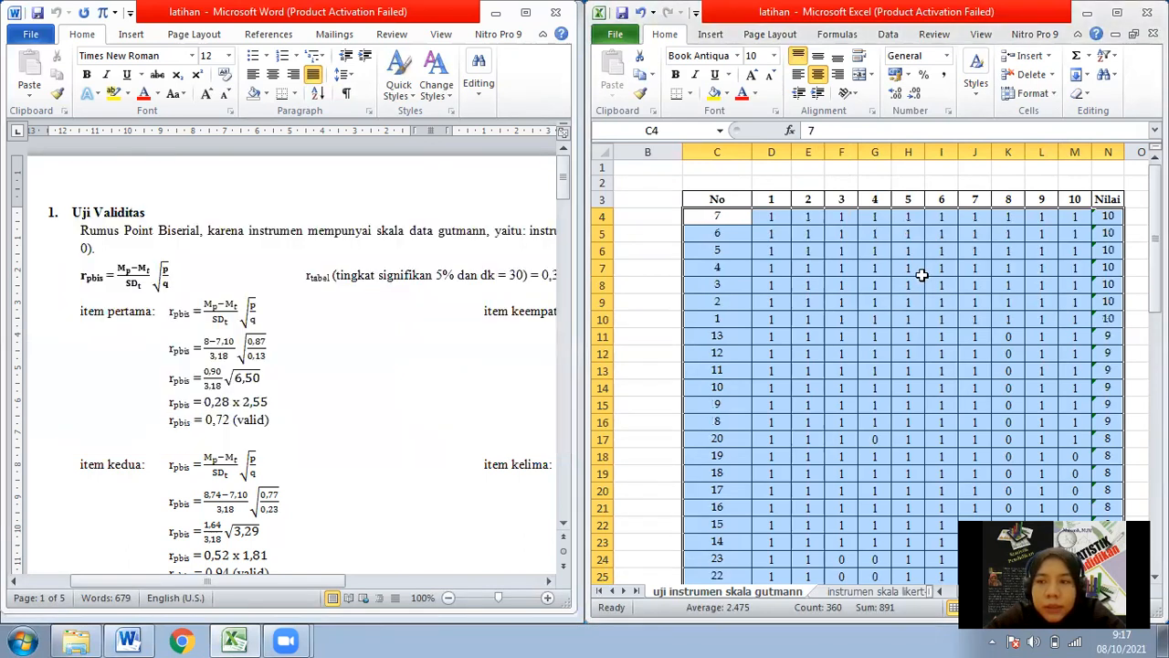
- Restart the numbering in the No column by entering 1 in C4 and 2 in C5
click(728, 216)
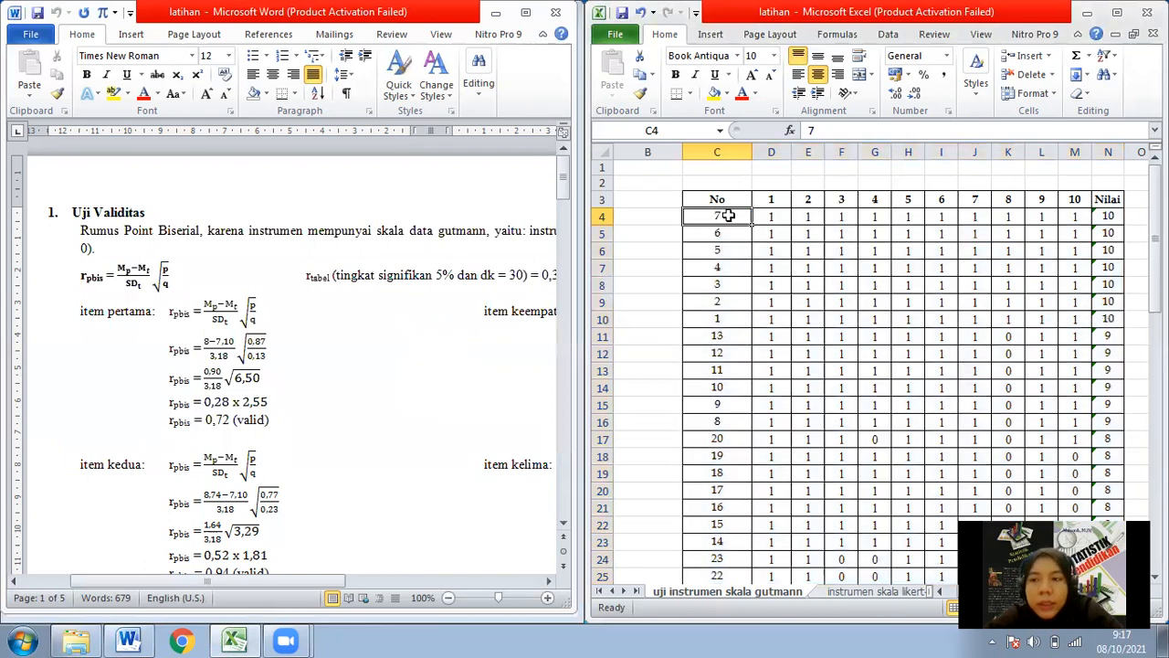
text(1)
key(Return)
text(2)
key(Return)
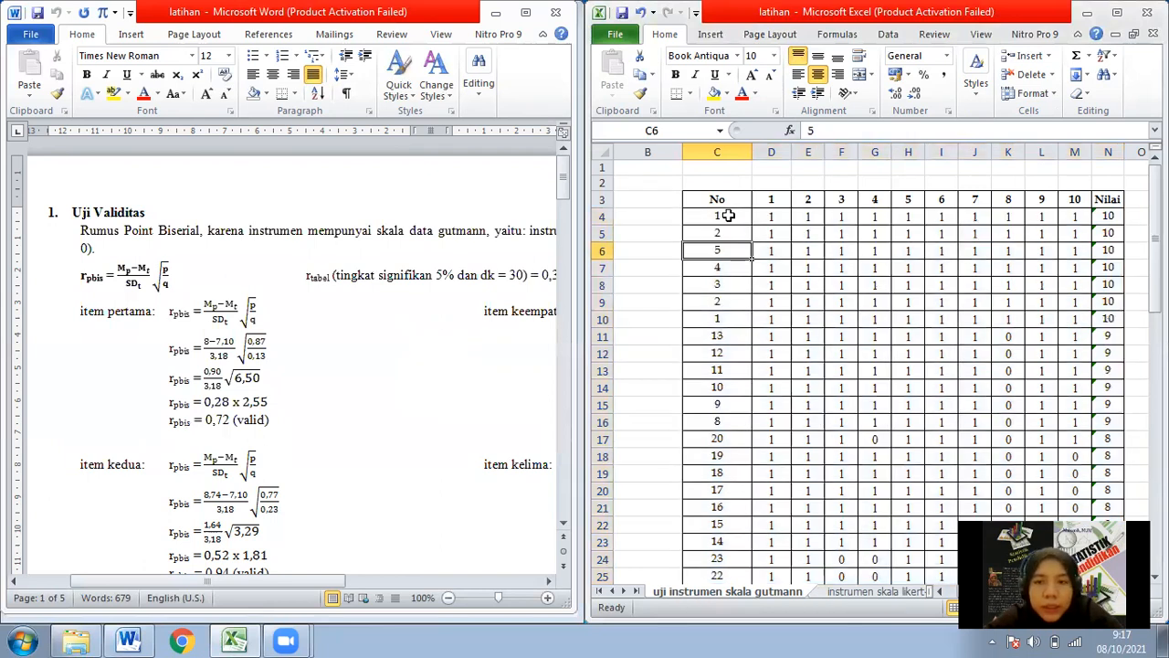
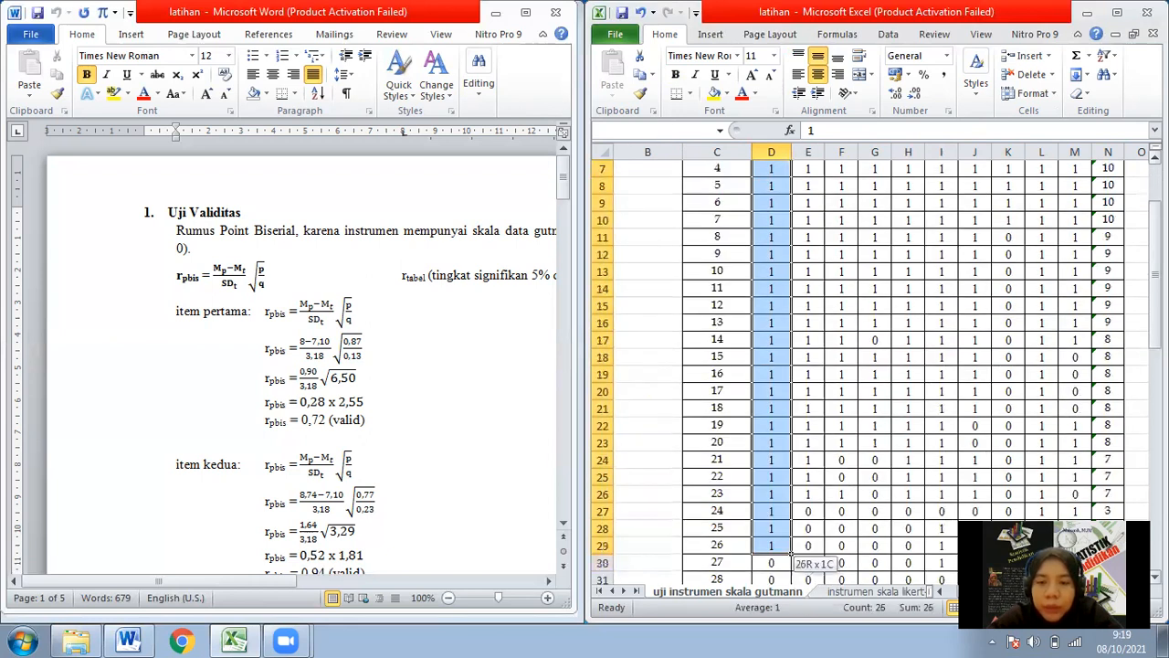
- Go down item 1's scores in column D to examine which respondents scored 1
key(Down)
key(Down)
key(Down)
key(Down)
key(Down)
key(Down)
key(Down)
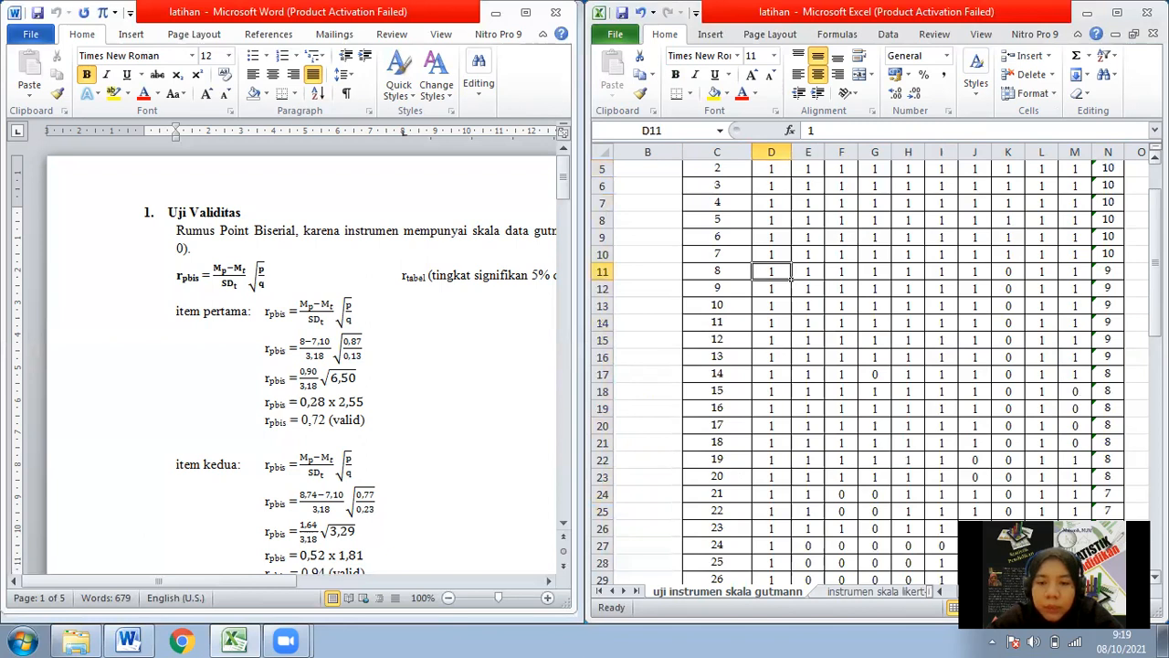
key(Down)
key(Down)
key(Down)
key(Down)
key(Down)
key(Down)
key(Down)
key(Down)
key(Down)
key(Down)
key(Down)
key(Down)
key(Down)
key(Down)
key(Down)
key(Down)
key(Down)
key(Down)
key(Down)
key(Down)
- Enter =AVERAGE(N4:N29) in D34 as item 1's Mp and save the workbook
click(785, 515)
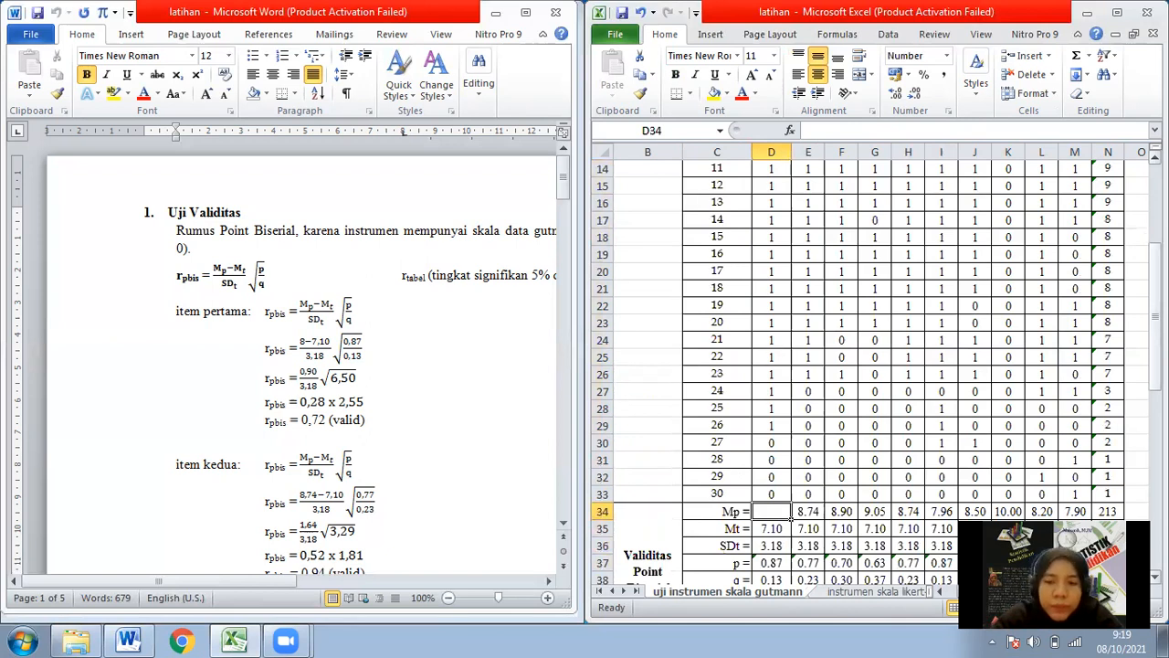
text(=average)
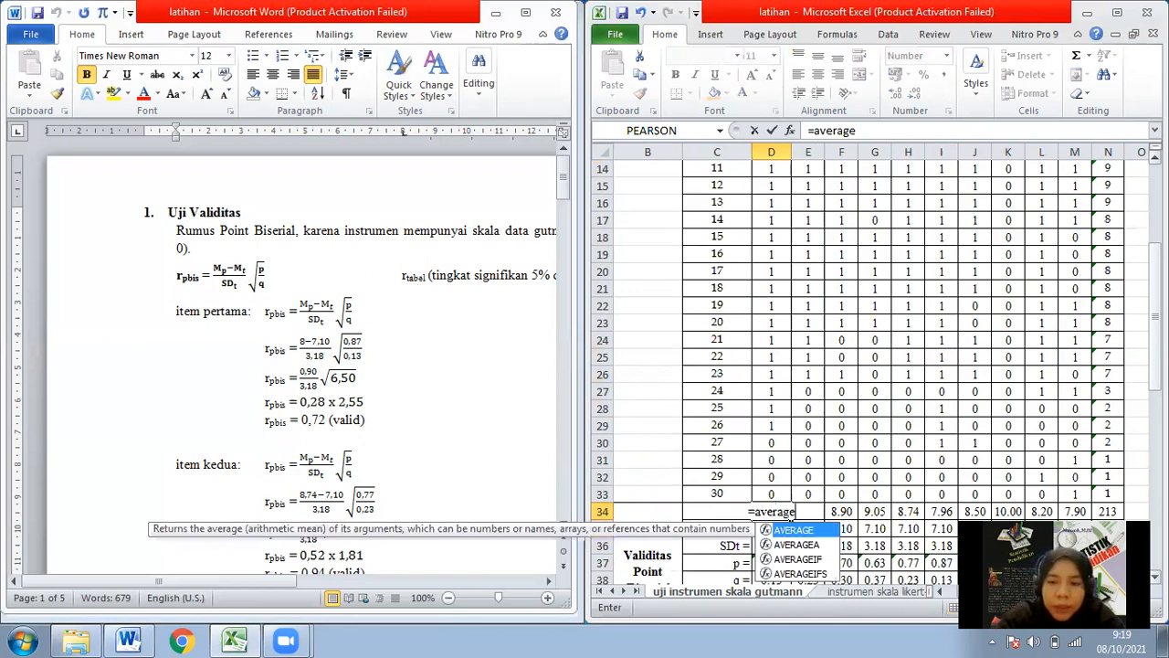
text(()
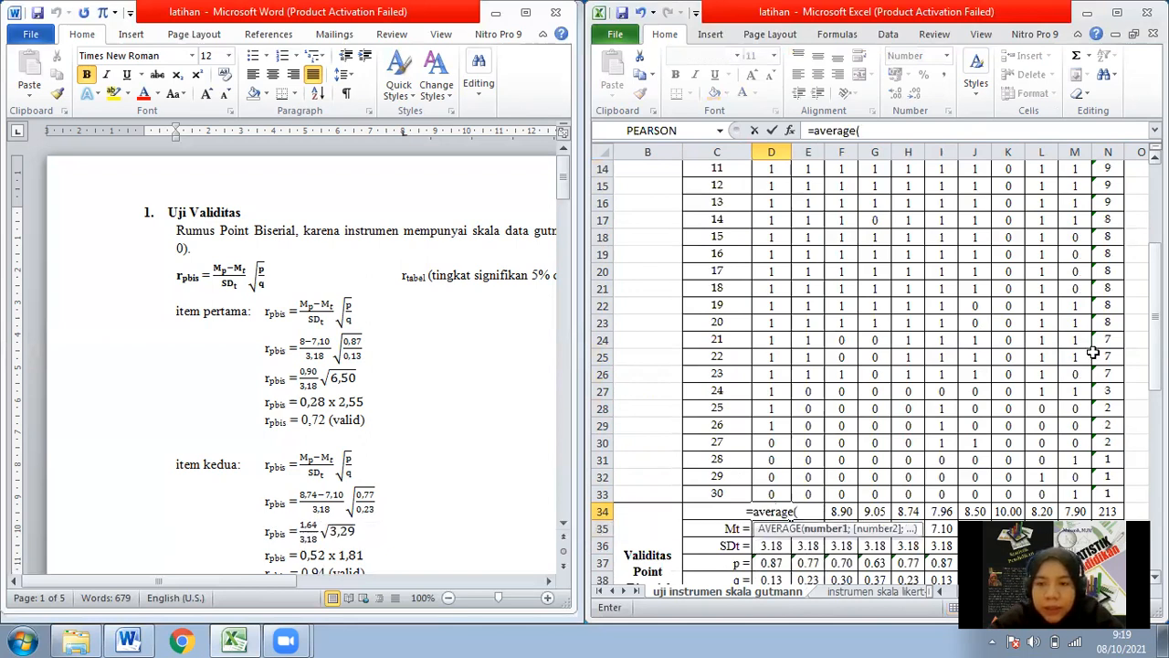
drag(1103, 432, 1108, 182)
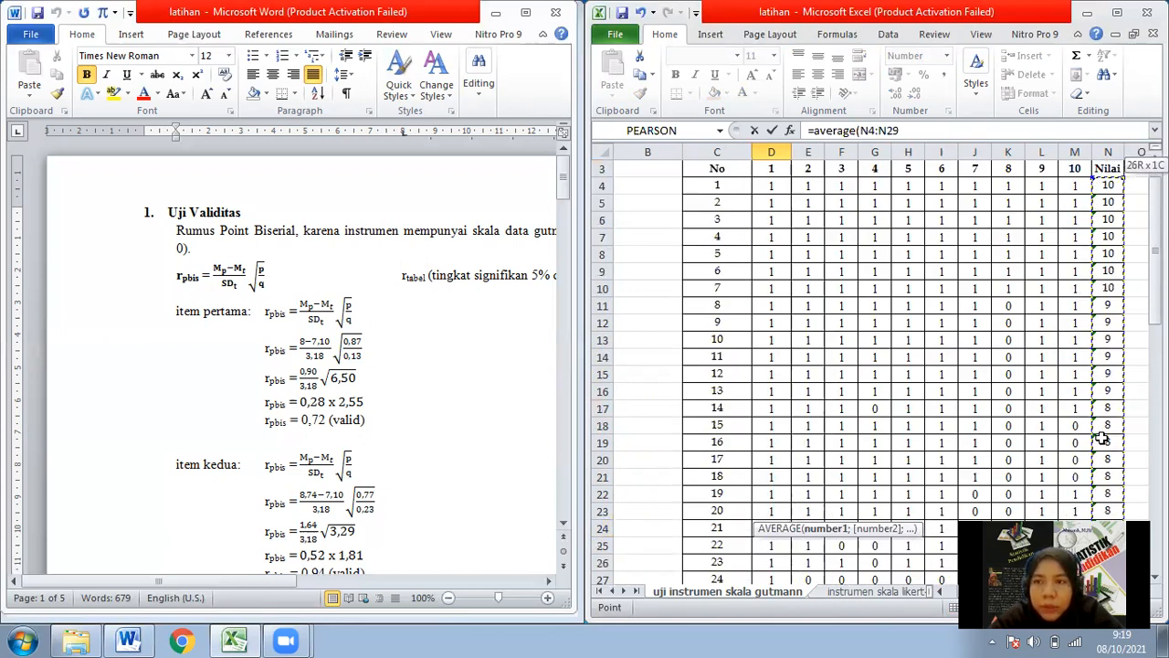
text())
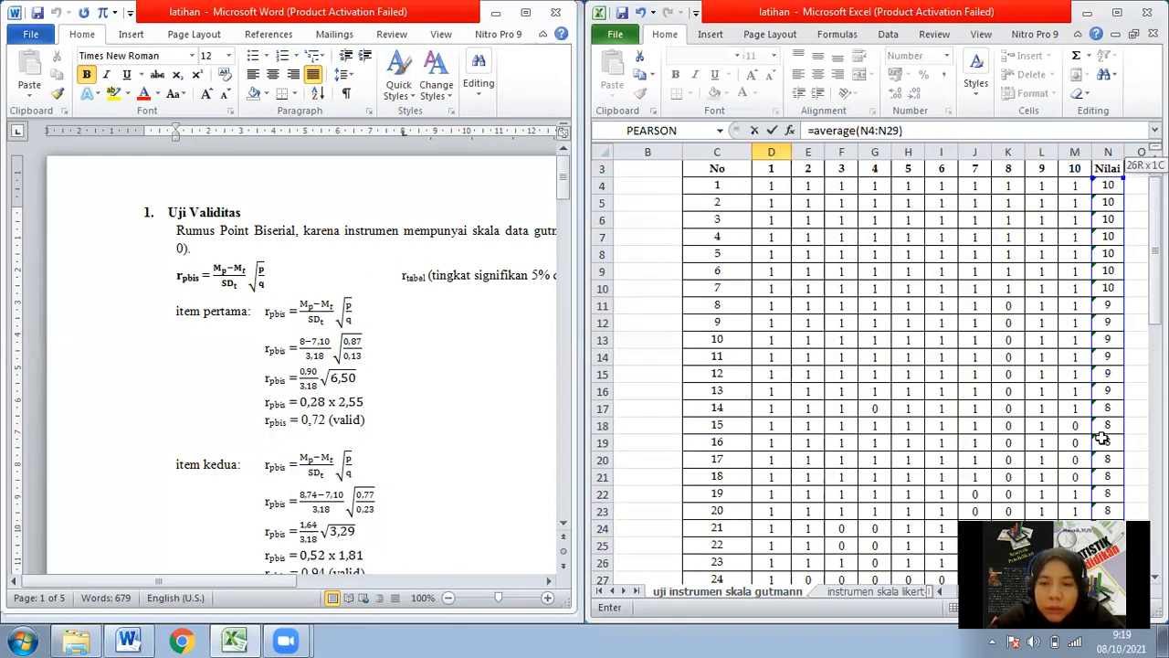
key(Return)
key(Left)
key(Right)
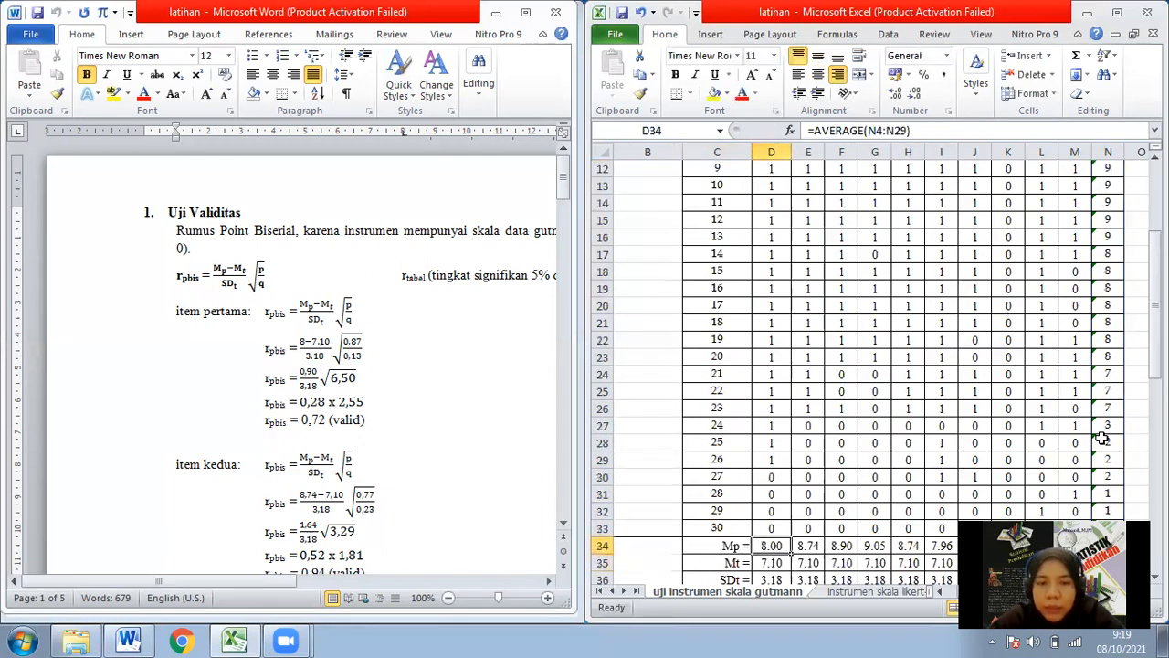
key(ctrl+s)
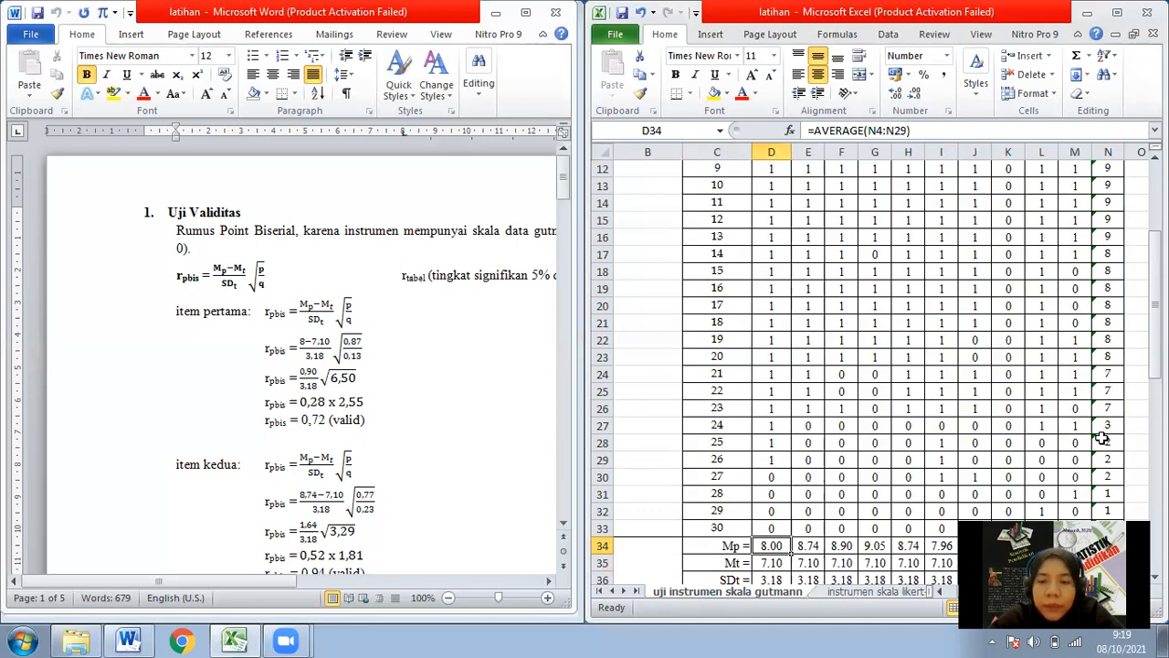
- Check item 2's Mp formula in E34 against the last respondent row scored 1 in column E
key(Right)
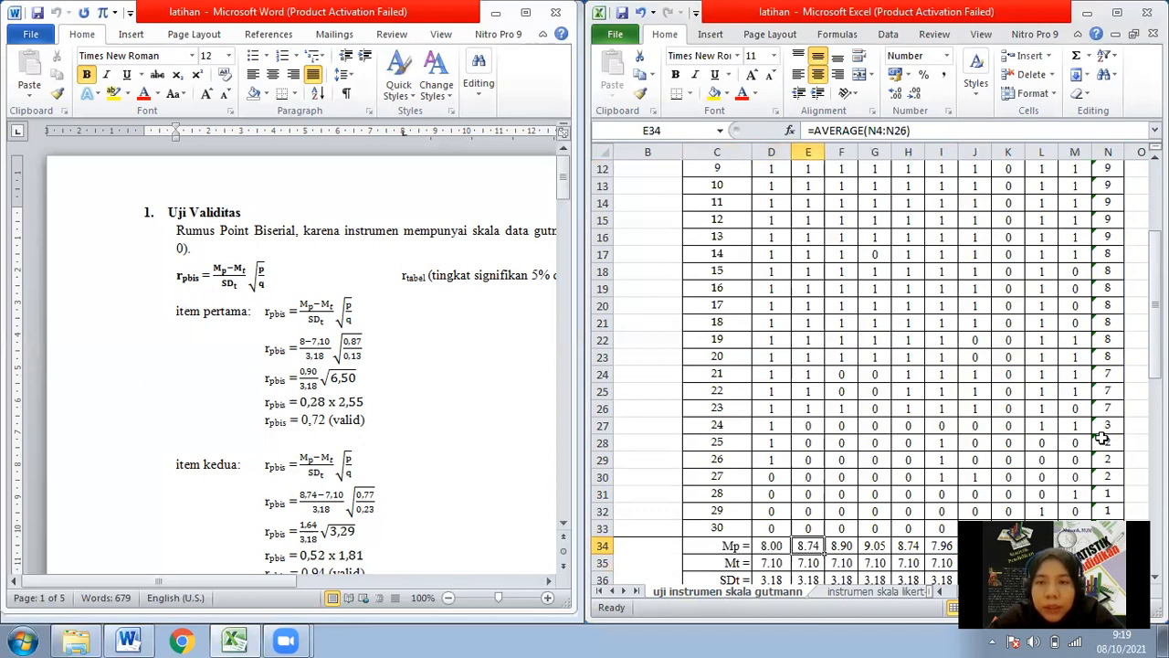
key(ctrl+Up)
key(Down)
key(Down)
key(Down)
key(Down)
key(Down)
key(Down)
key(Down)
key(Down)
key(Down)
key(Down)
key(Down)
key(Down)
key(Down)
key(Down)
key(Down)
key(Down)
key(Down)
key(Down)
key(Down)
key(Down)
key(Down)
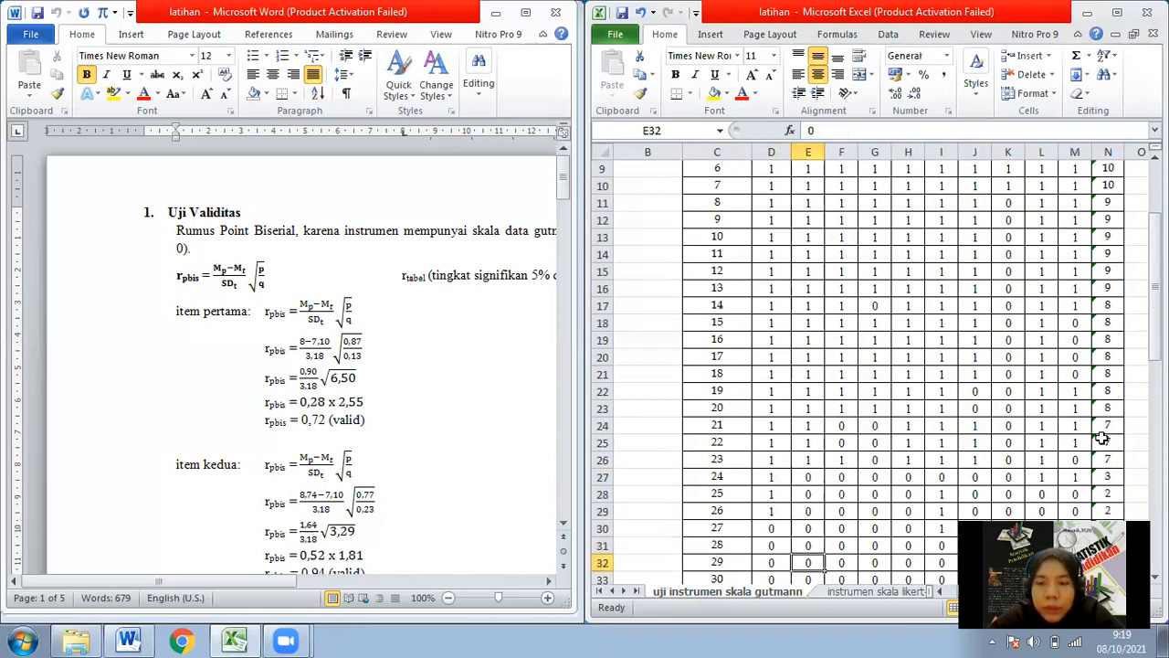
key(Up)
key(Up)
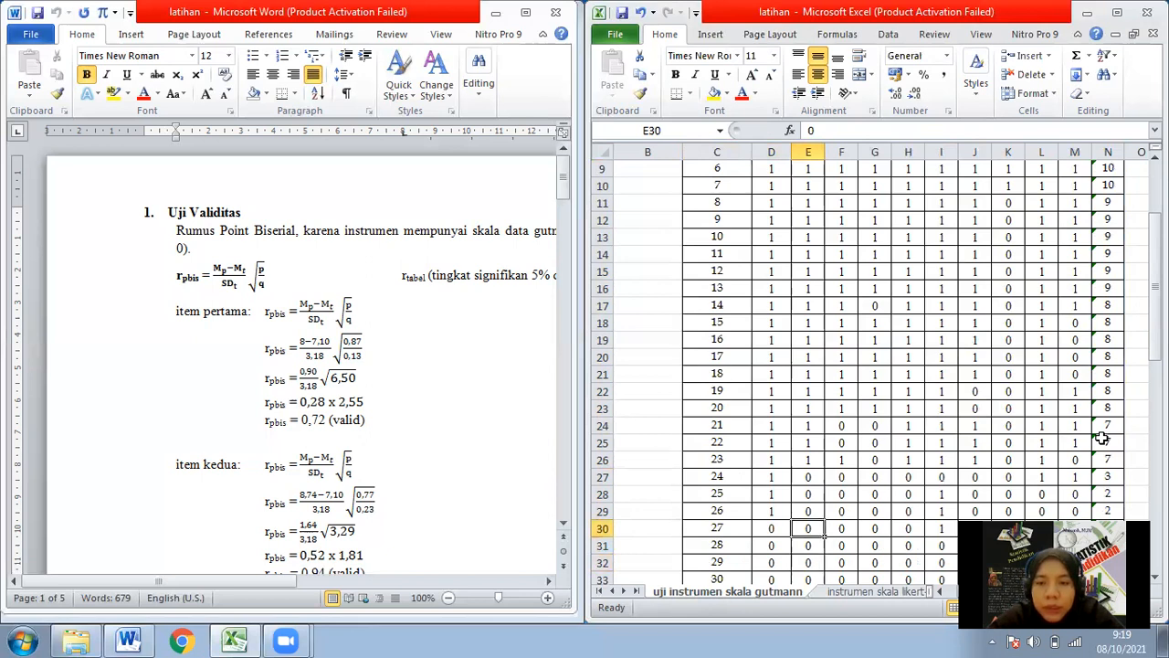
key(Up)
key(Up)
key(Up)
key(Up)
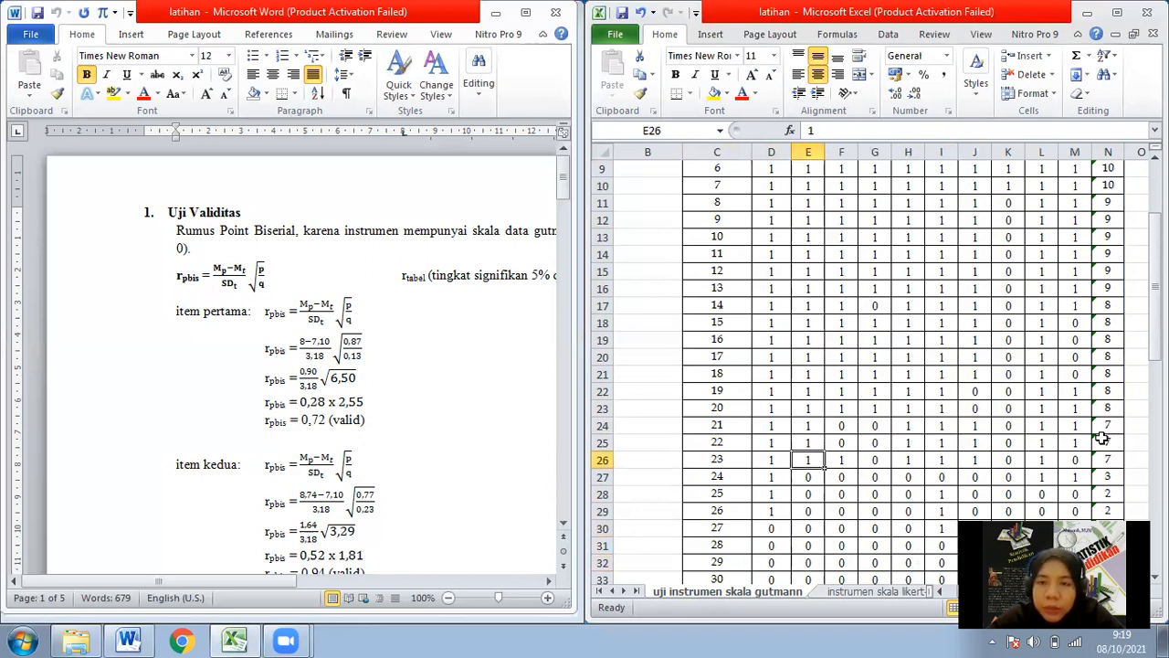
- Review item 2's validity rows down to the kriteria formula in E41, and go to item 3's Mp cell F34
key(Down)
key(Down)
key(Down)
key(Down)
key(Down)
key(Down)
key(Down)
key(Down)
key(Down)
key(Down)
key(Down)
key(Down)
key(Down)
key(Down)
key(Down)
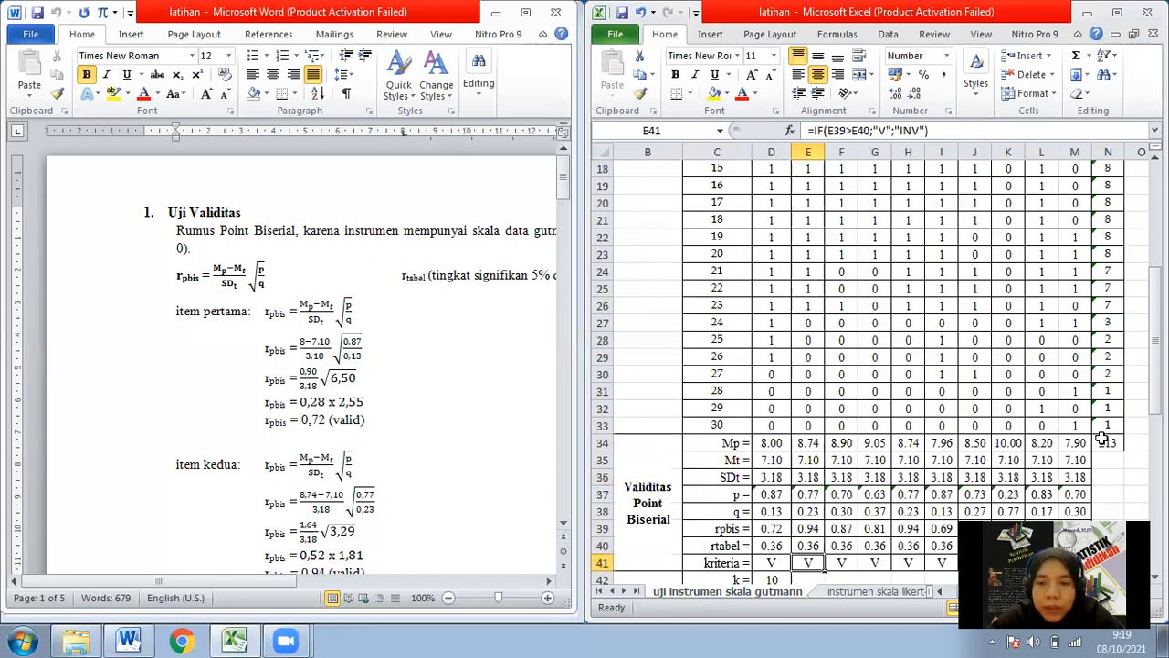
key(Up)
key(Up)
key(Up)
key(Up)
key(Up)
key(Up)
key(Up)
key(Up)
key(Up)
key(Up)
key(Right)
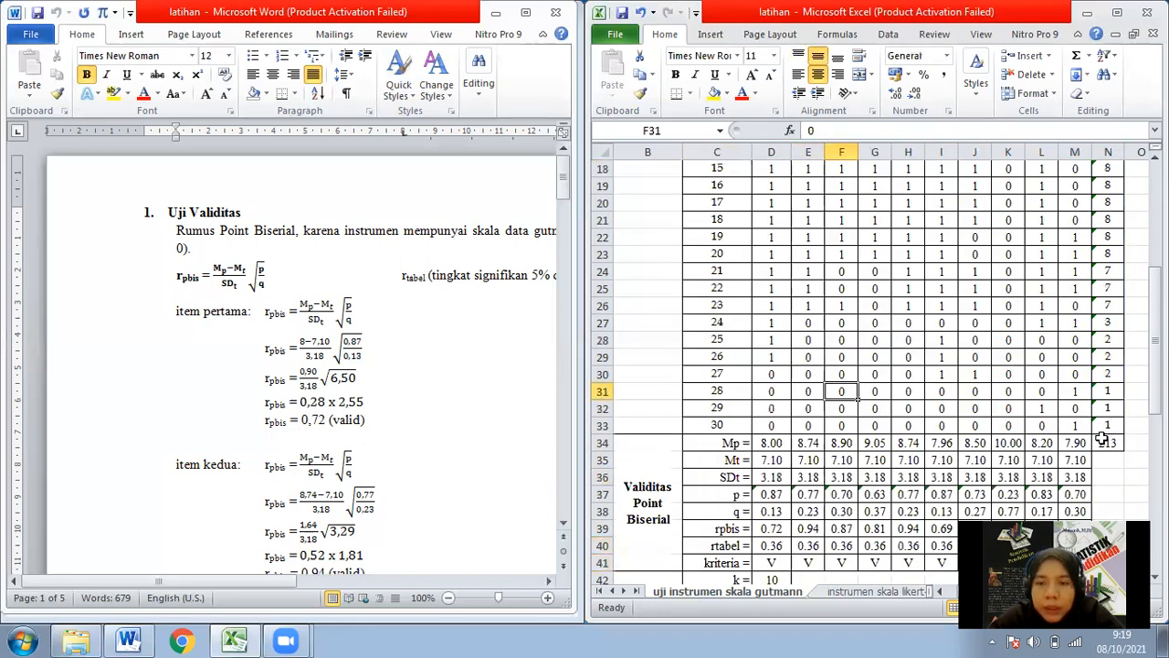
key(Down)
key(Down)
key(Down)
- Select item 3's scores from F4 to F23 to examine the unbroken run of respondents scored 1
key(ctrl+shift+Up)
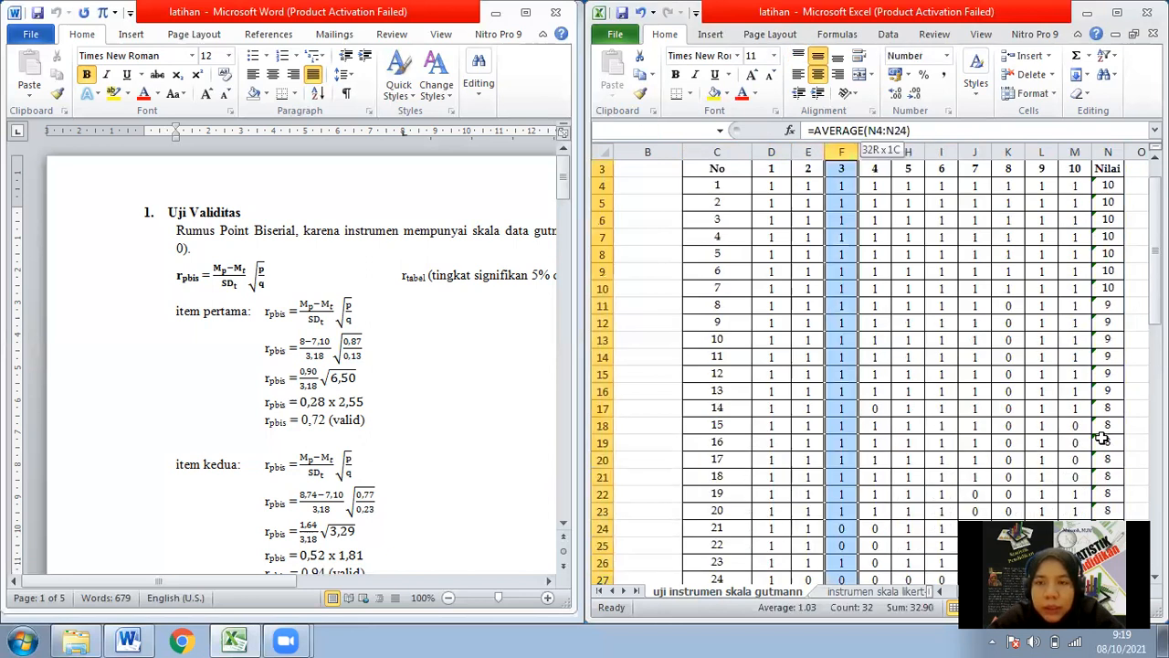
key(Down)
key(ctrl+Up)
key(Down)
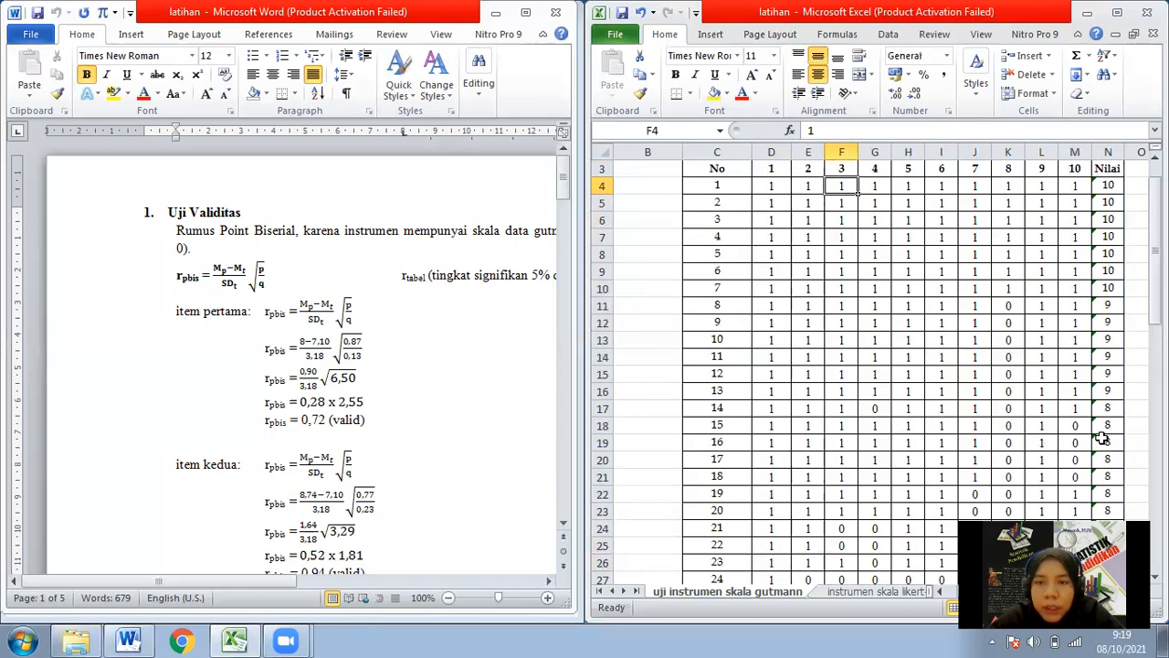
key(shift+Down)
key(shift+Down)
key(shift+Down)
key(shift+Down)
key(shift+Down)
key(shift+Down)
key(shift+Down)
key(shift+Down)
key(shift+Down)
key(shift+Down)
key(shift+Down)
key(shift+Down)
key(shift+Down)
key(shift+Down)
key(shift+Down)
key(shift+Down)
key(shift+Down)
key(shift+Down)
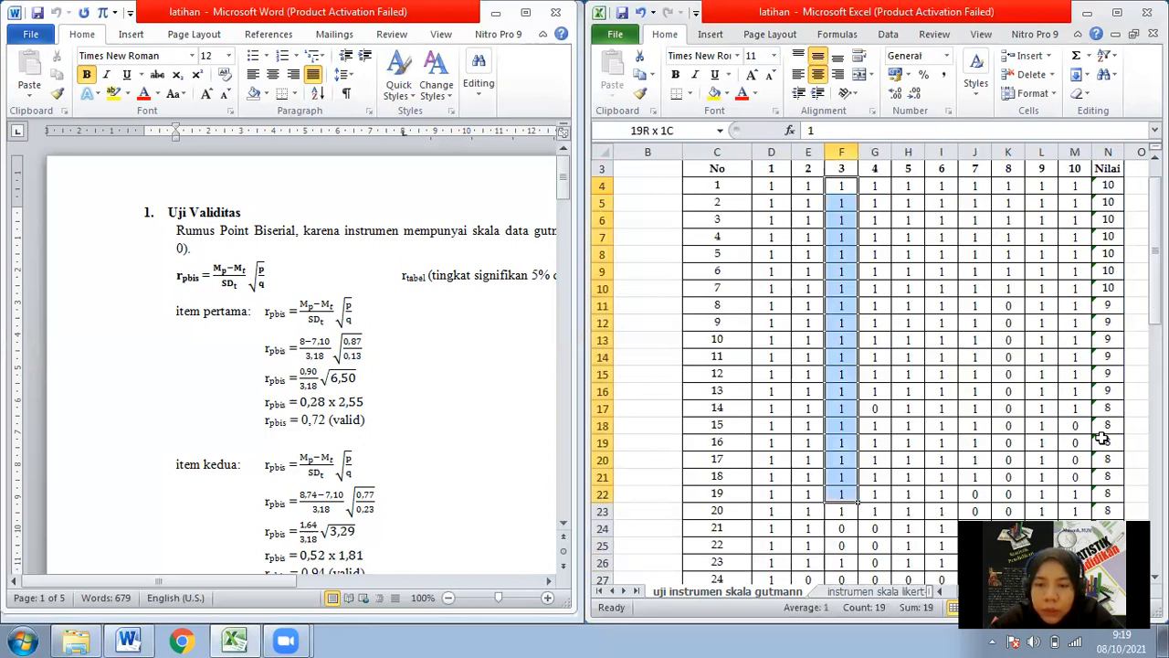
key(shift+Down)
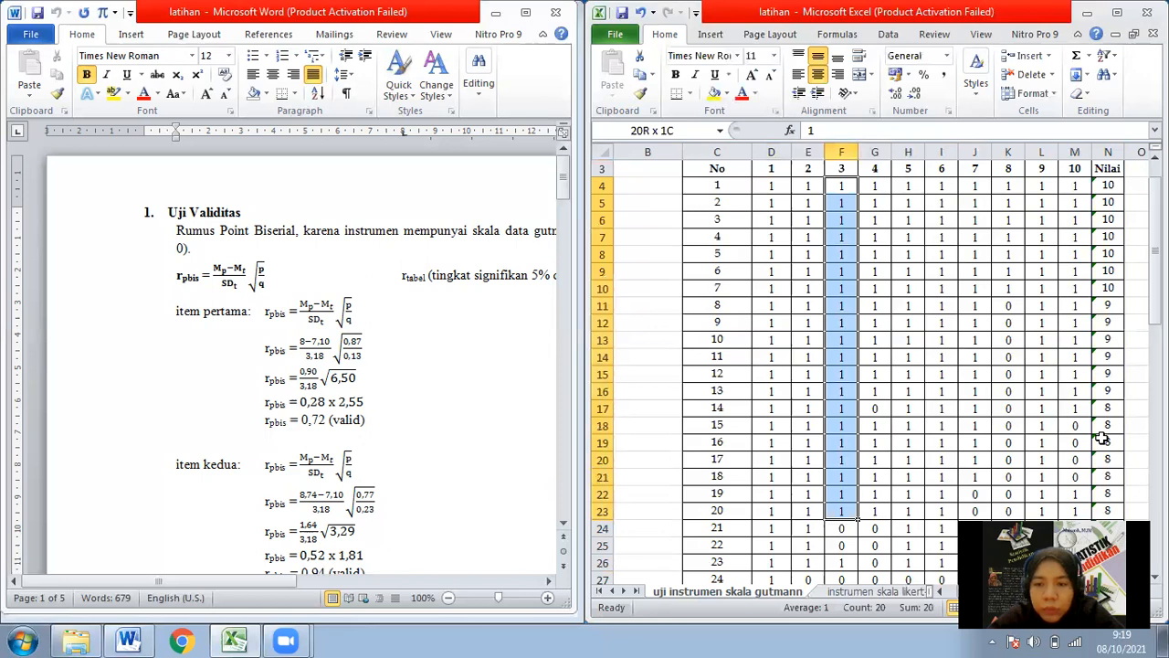
- Go down the rest of item 3's scores in column F and check its Mp formula in F34
key(Down)
key(Down)
key(Down)
key(Down)
key(Down)
key(Down)
key(Down)
key(Down)
key(Down)
key(Down)
key(Down)
key(Down)
key(Down)
key(Down)
key(Down)
key(Down)
key(Down)
key(Down)
key(Down)
key(Down)
key(Down)
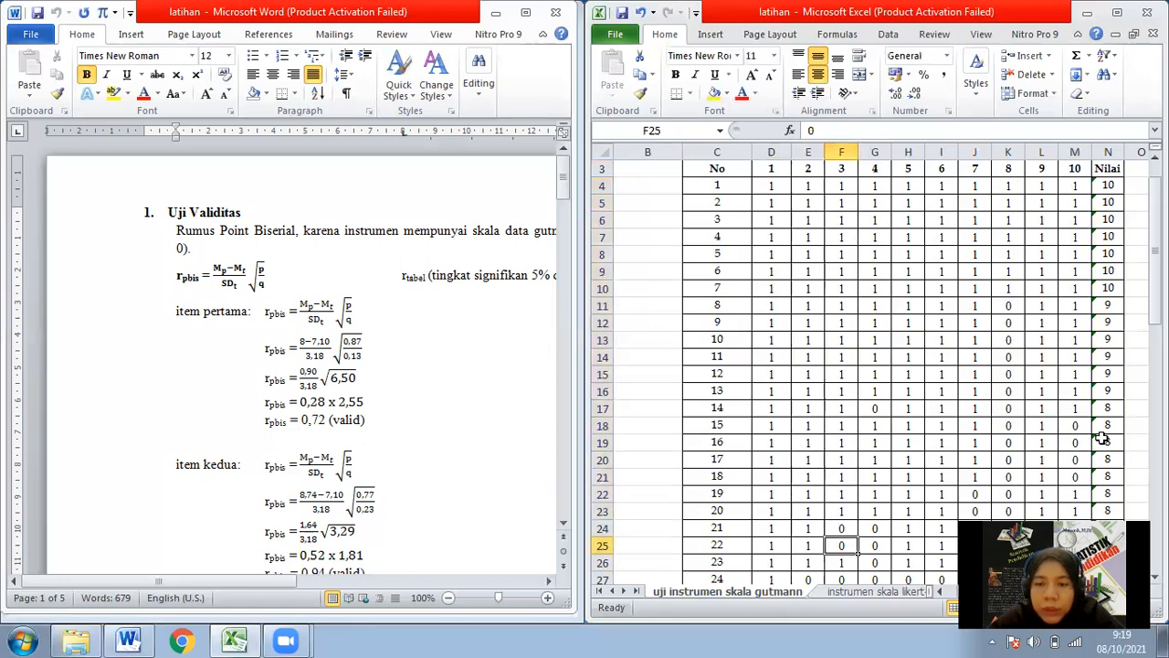
key(Down)
key(Down)
key(Down)
key(Down)
key(Down)
key(Down)
key(Down)
key(Down)
key(Down)
key(Down)
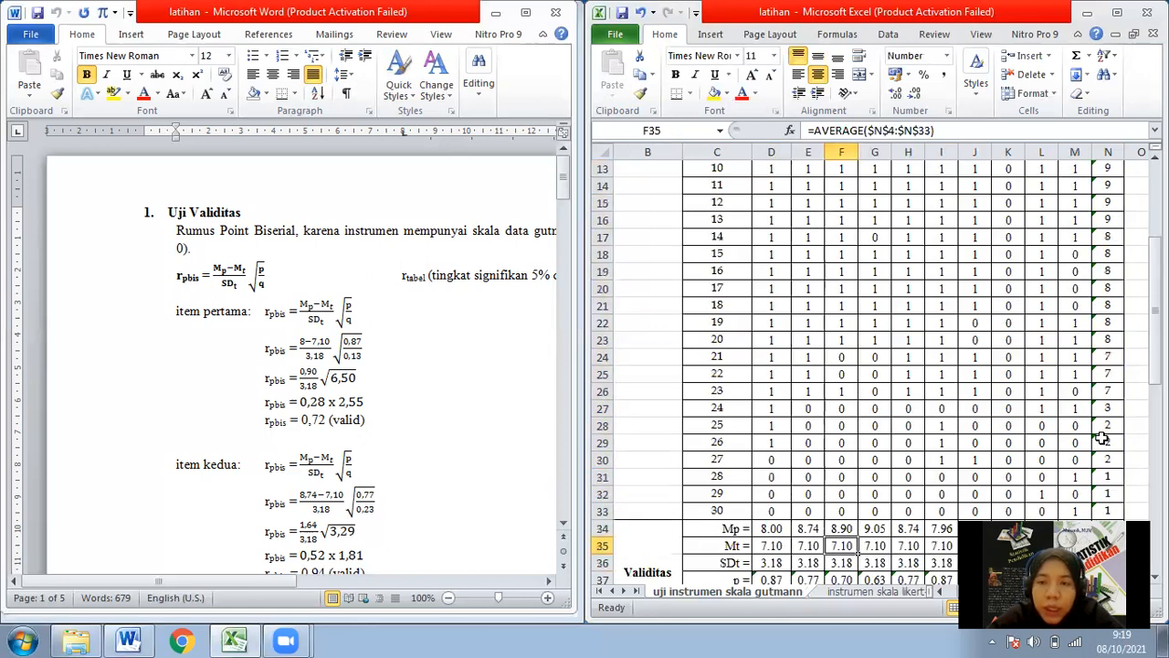
key(Up)
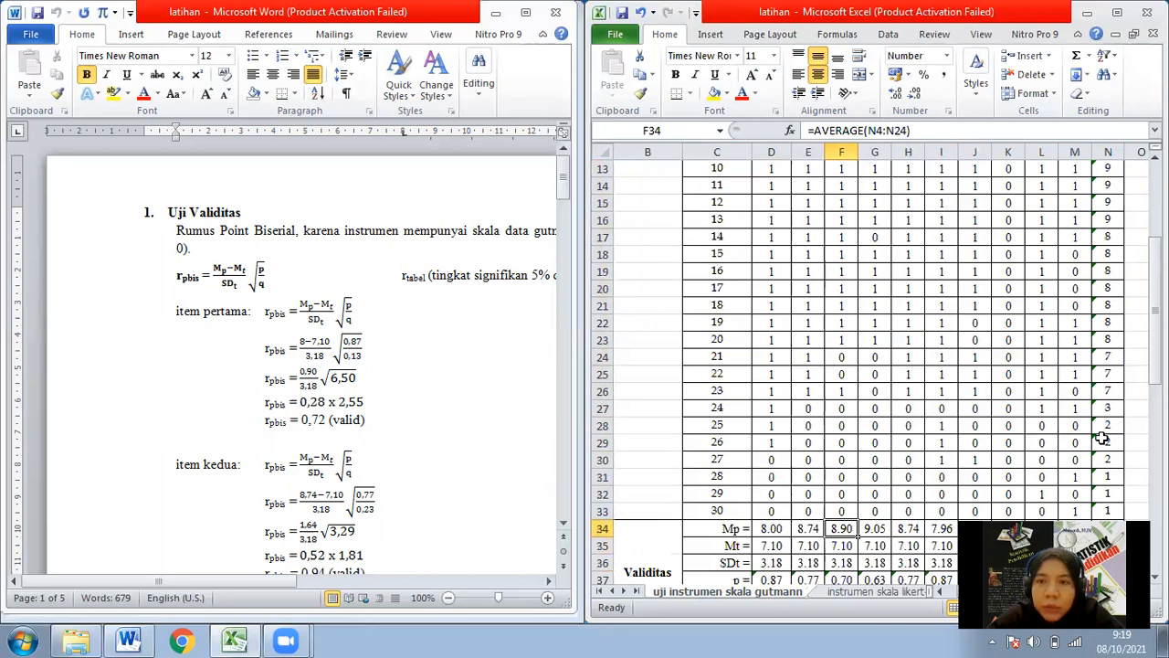
- Re-examine item 3's scores in the lower respondent rows above F34 and return to its Mp cell
key(Up)
key(Up)
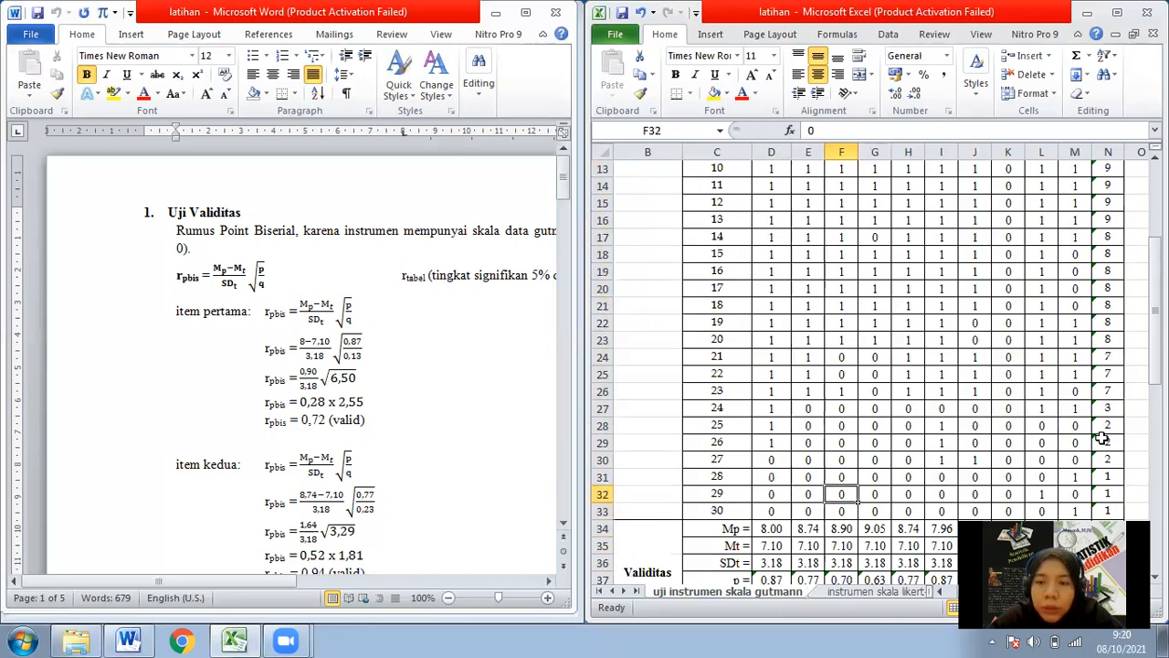
key(Up)
key(Up)
key(Up)
key(Up)
key(Up)
key(Up)
key(Up)
key(Down)
key(Down)
key(Down)
key(Down)
key(Down)
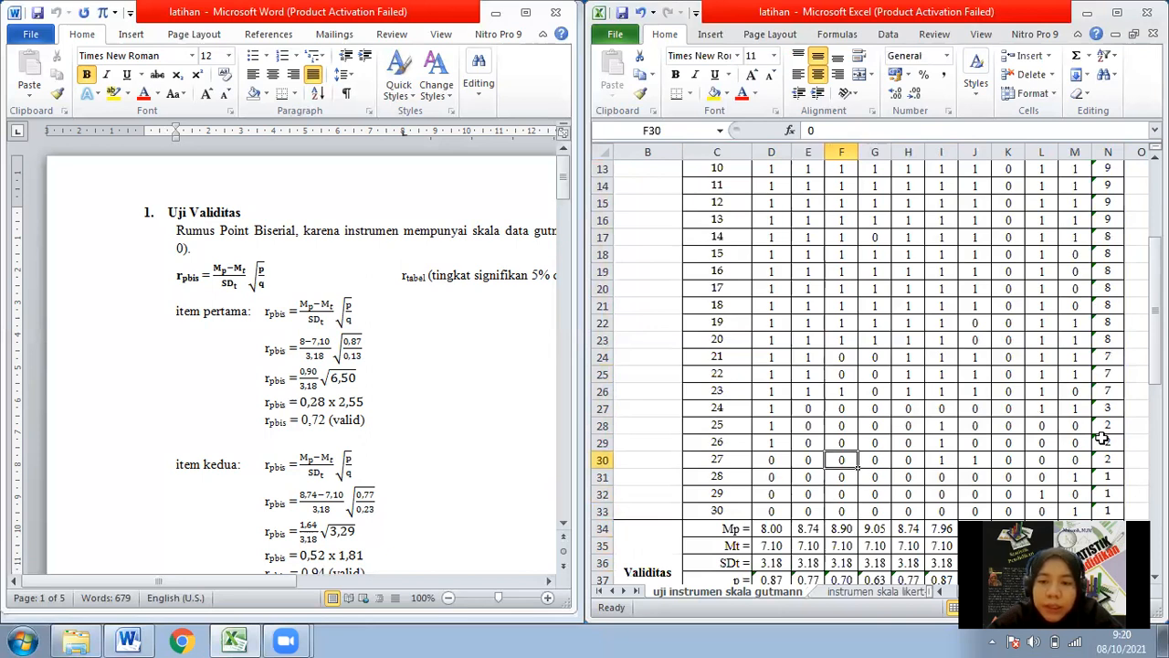
key(Down)
key(Down)
key(Down)
key(Down)
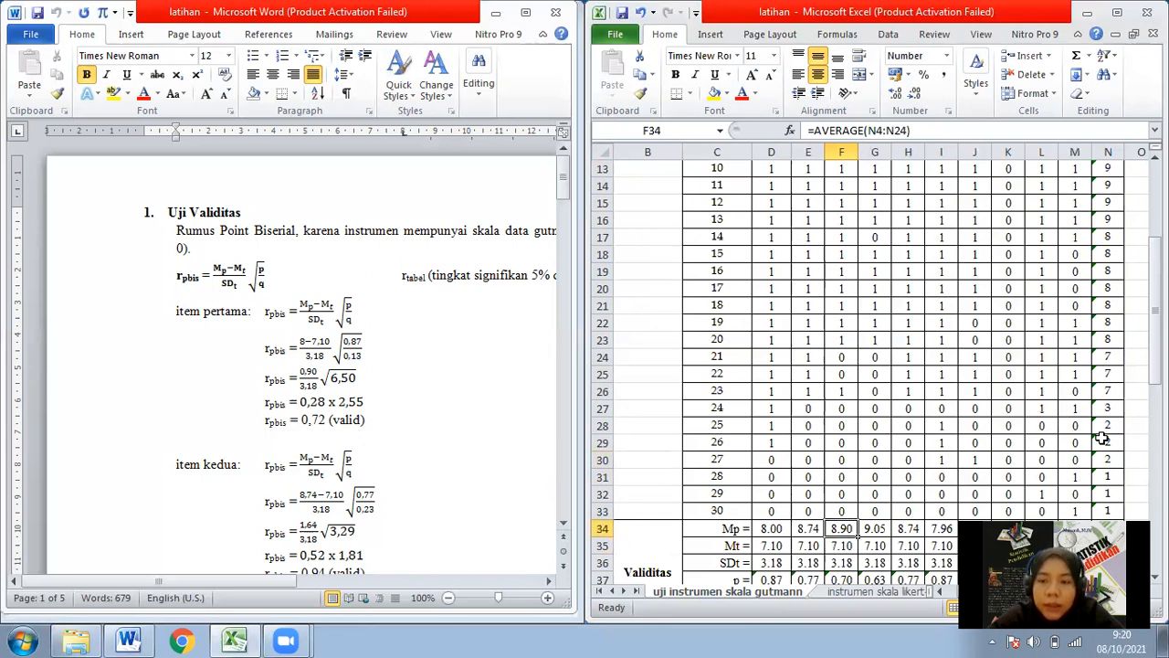
- Enter =AVERAGEA(N4:N23;N26) in F34 as item 3's Mp and save the workbook
text(=avera)
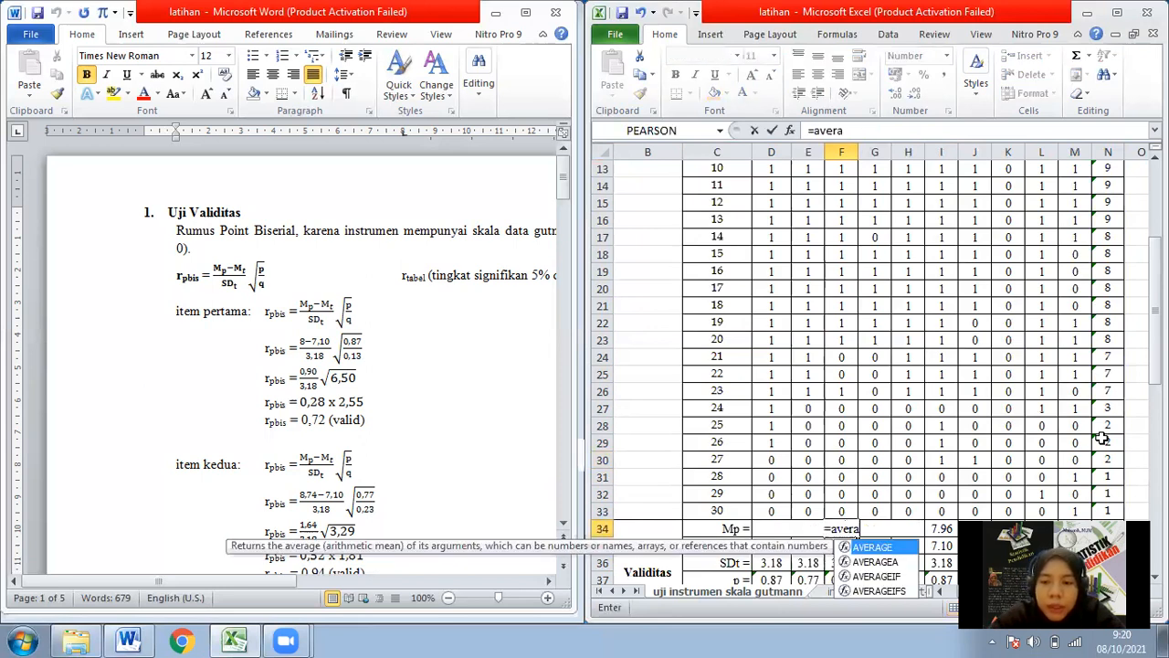
text(gea)
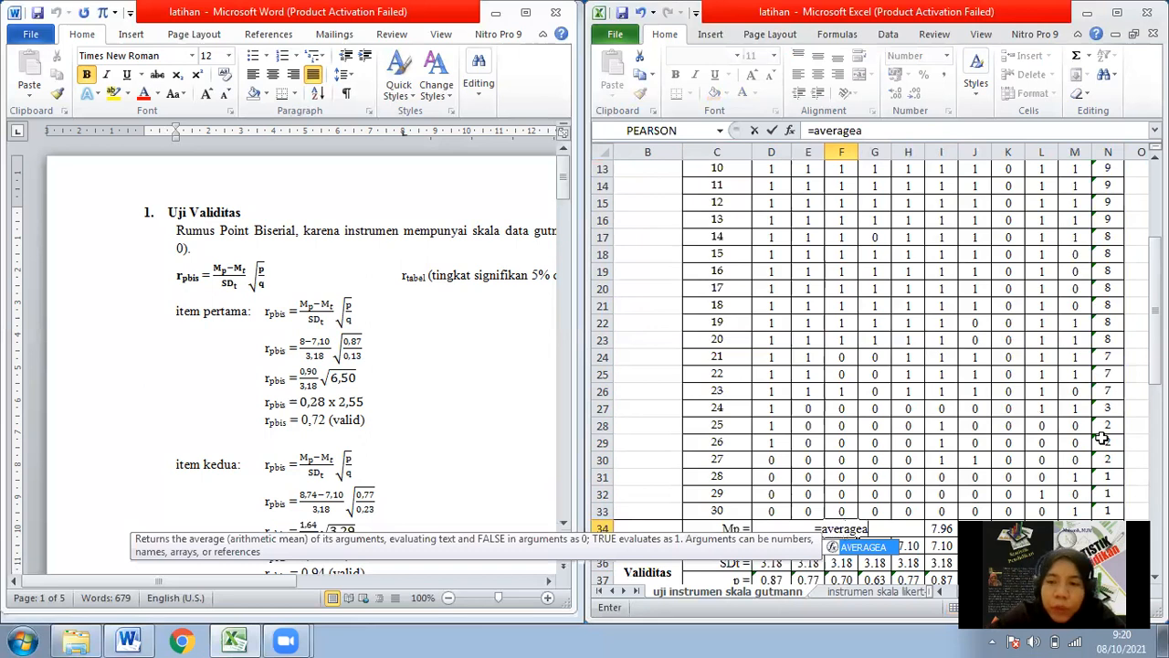
text(()
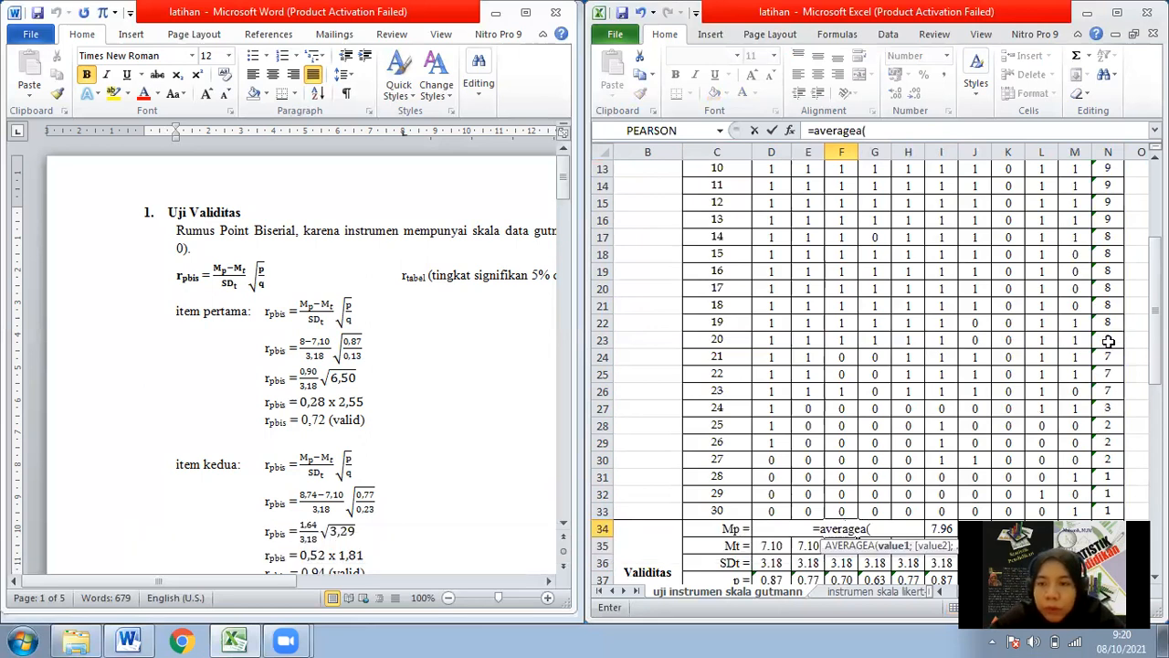
click(1108, 341)
drag(1108, 341, 1107, 178)
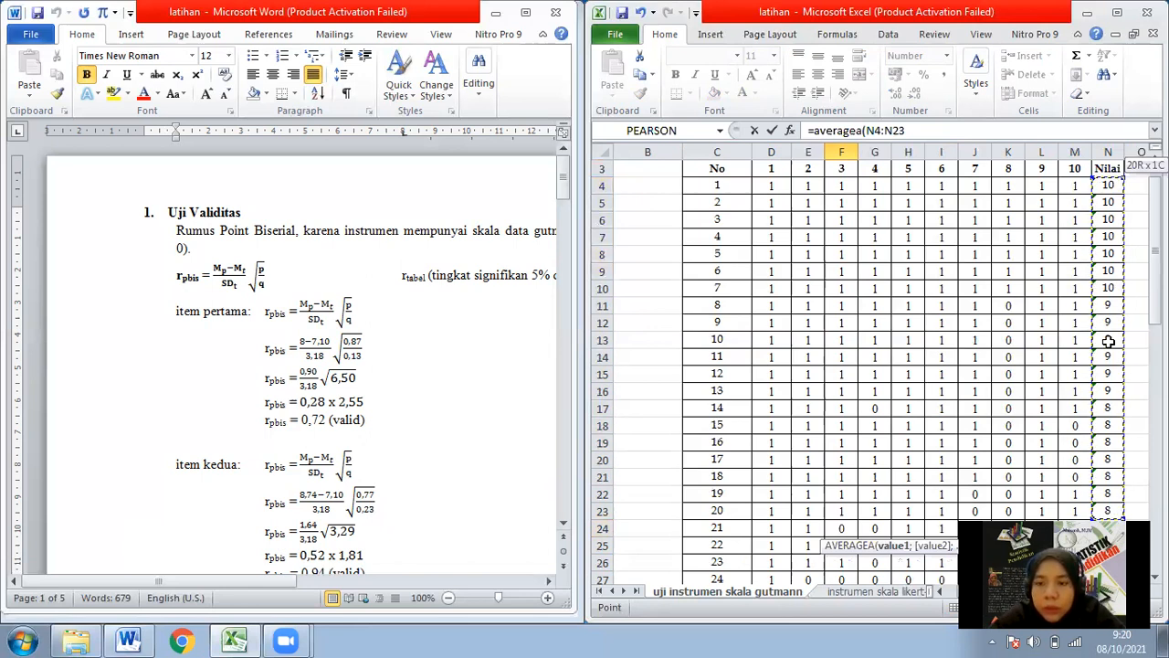
text(;)
click(875, 484)
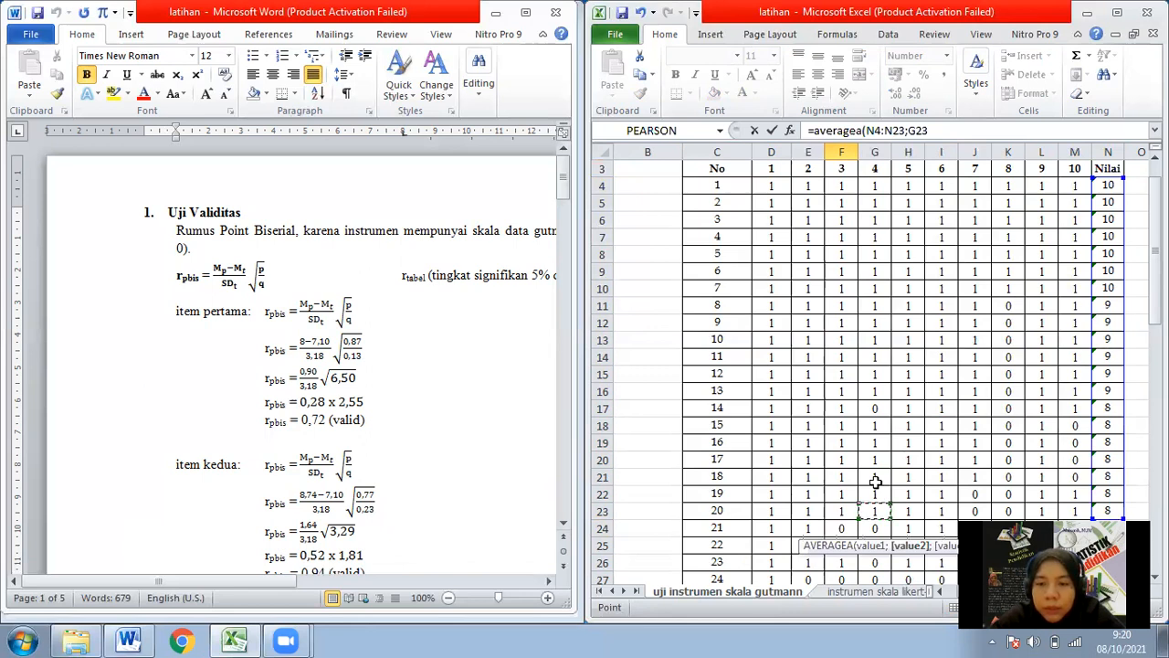
key(Down)
key(Down)
key(Down)
scroll(875, 483, down, 1)
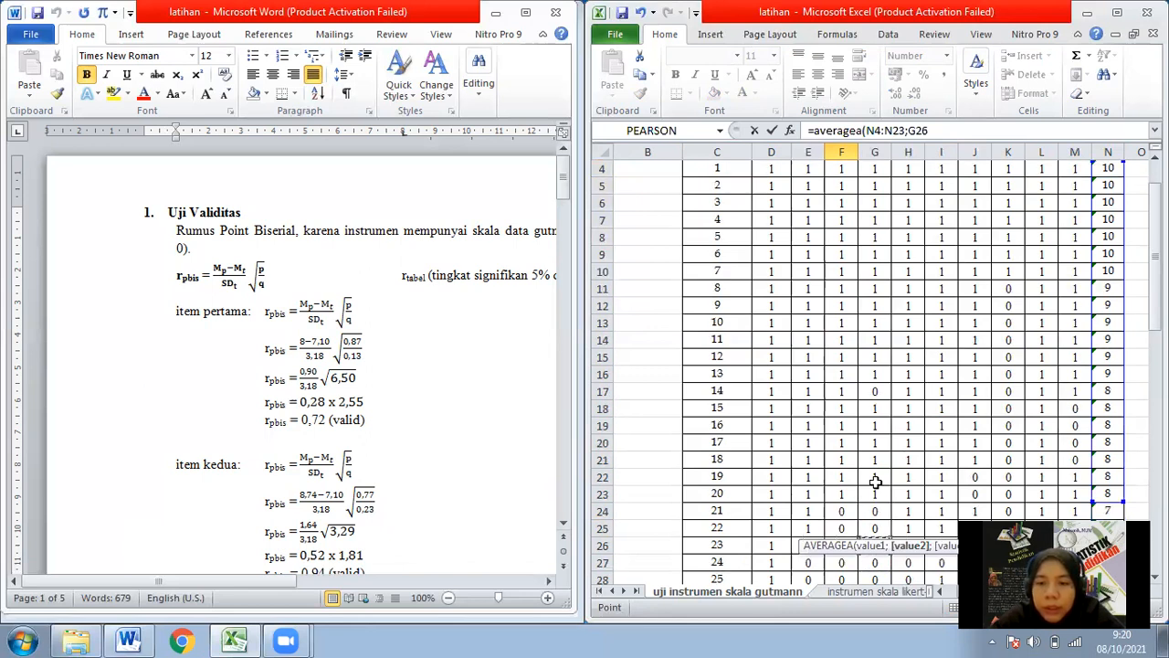
scroll(875, 482, down, 2)
key(Down)
key(Down)
key(Down)
key(Down)
key(Down)
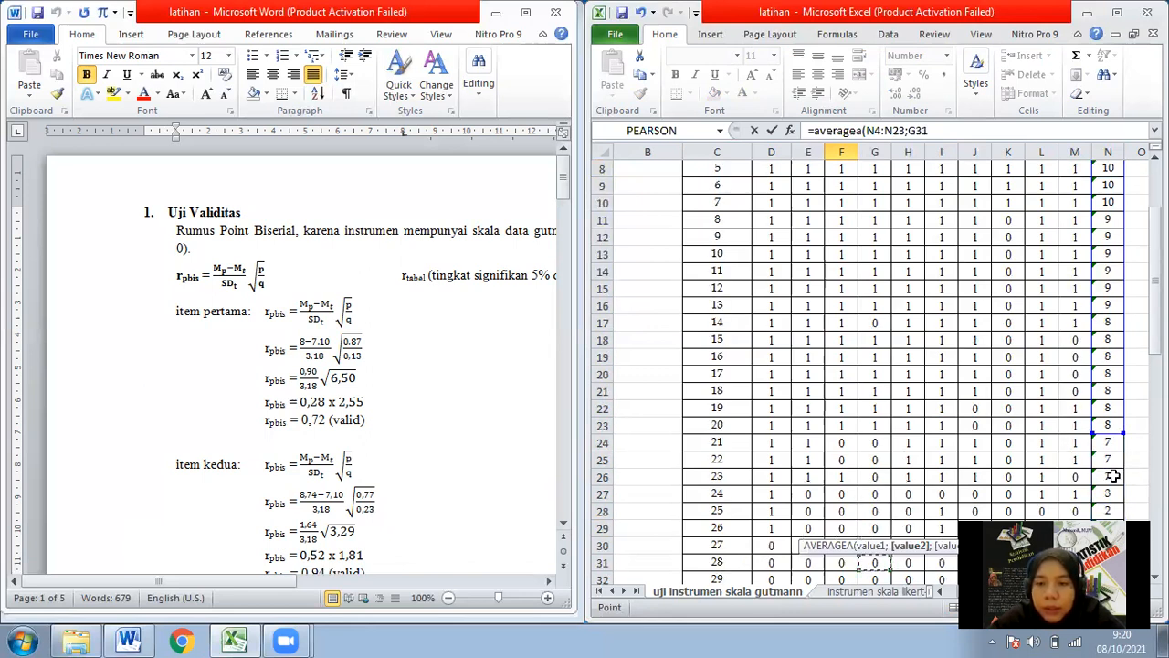
click(1110, 476)
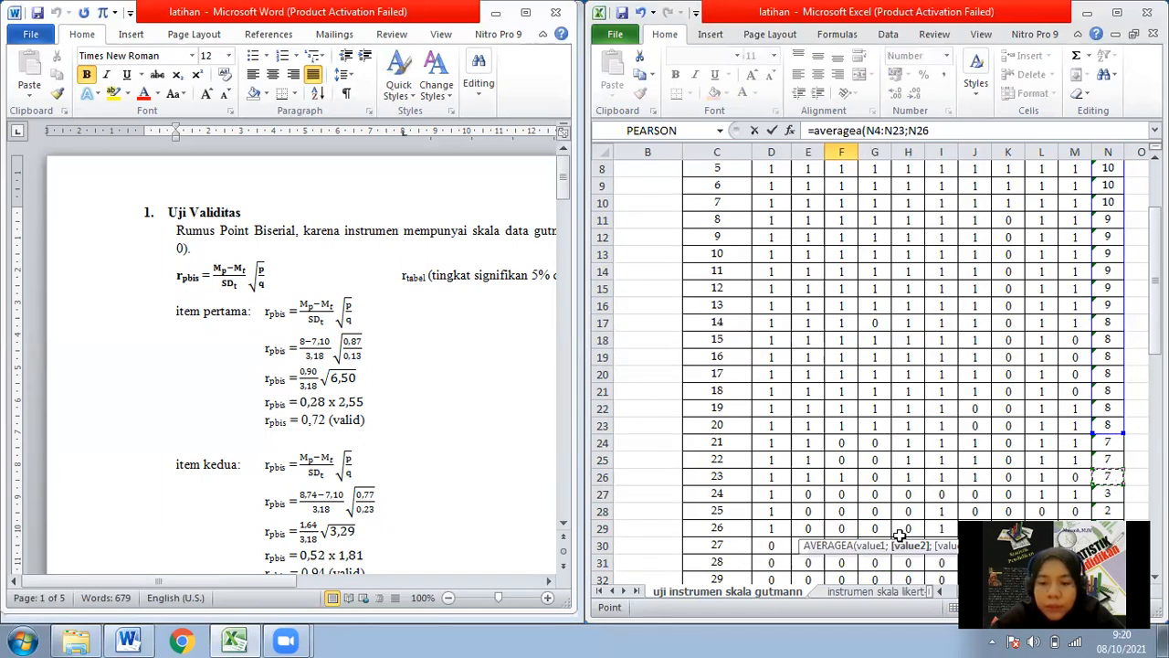
text())
key(Return)
key(Up)
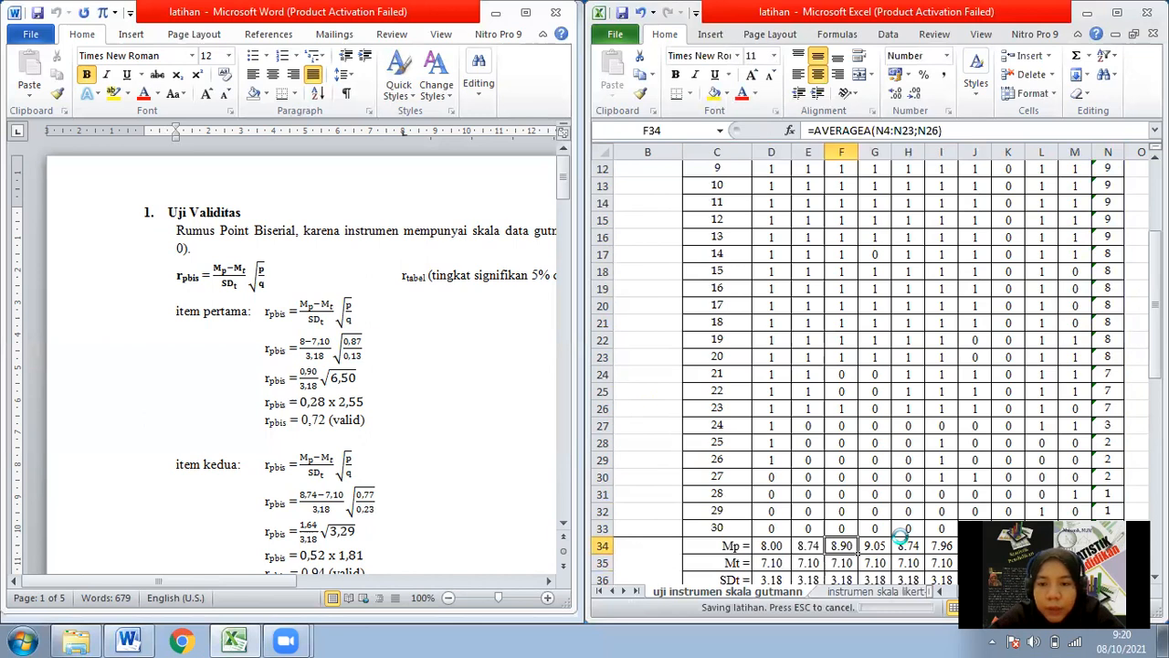
- Check the Mp formulas of items 4 and 5 in G34 and H34
key(Down)
key(Right)
key(Up)
key(Down)
key(Right)
key(Up)
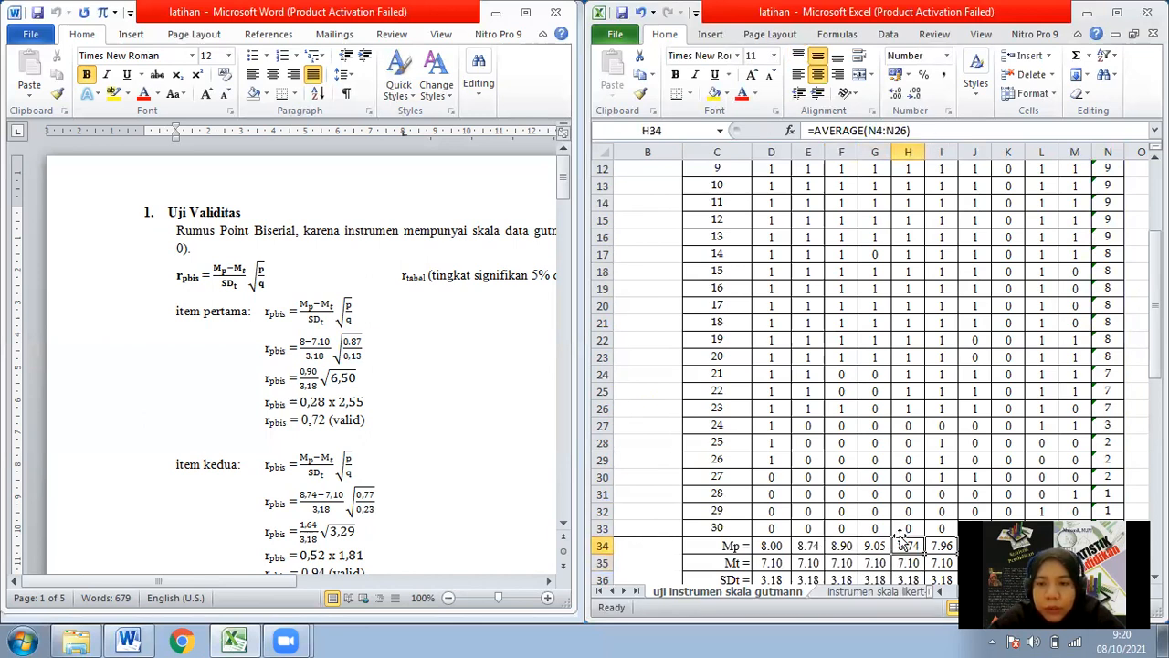
- Examine item 6's scores in column I against its Mp formula in I34
key(Right)
key(ctrl+Up)
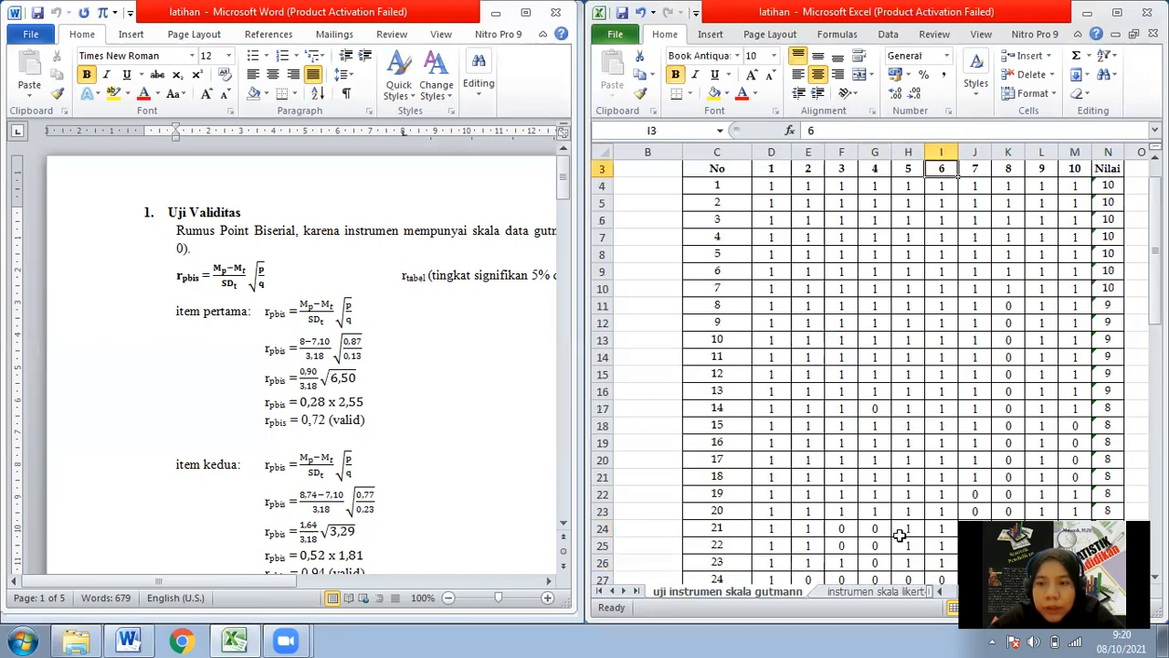
key(ctrl+Down)
key(Up)
key(Up)
key(Up)
key(Up)
key(Up)
key(Up)
key(Up)
key(Up)
key(Up)
key(Up)
key(Down)
key(Down)
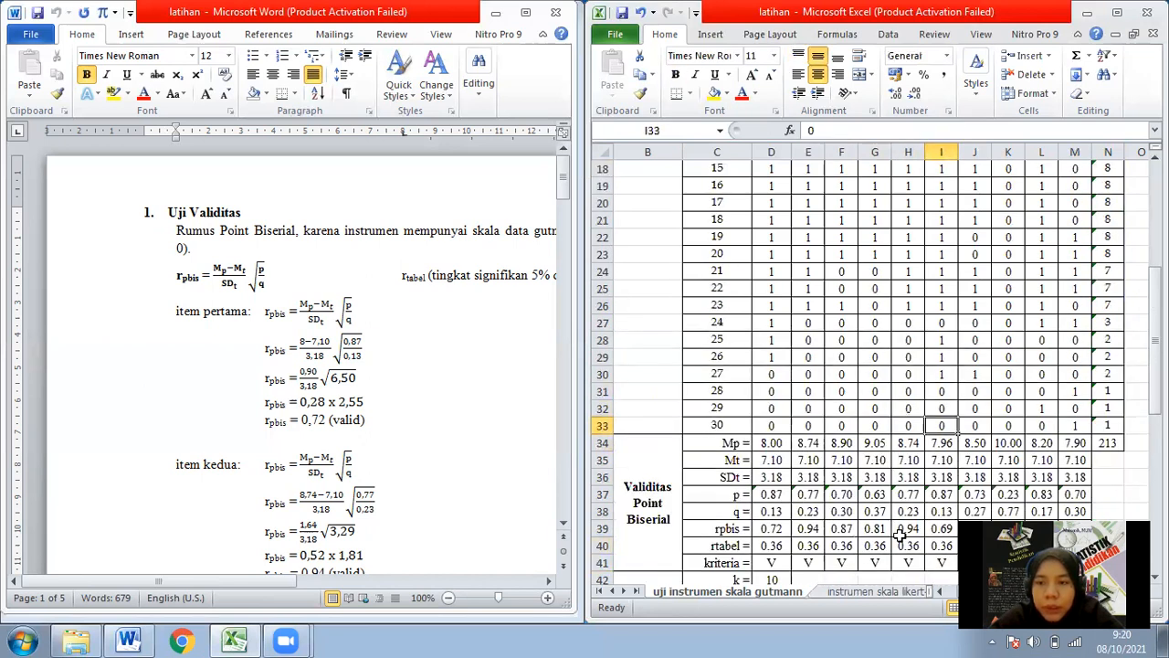
key(Down)
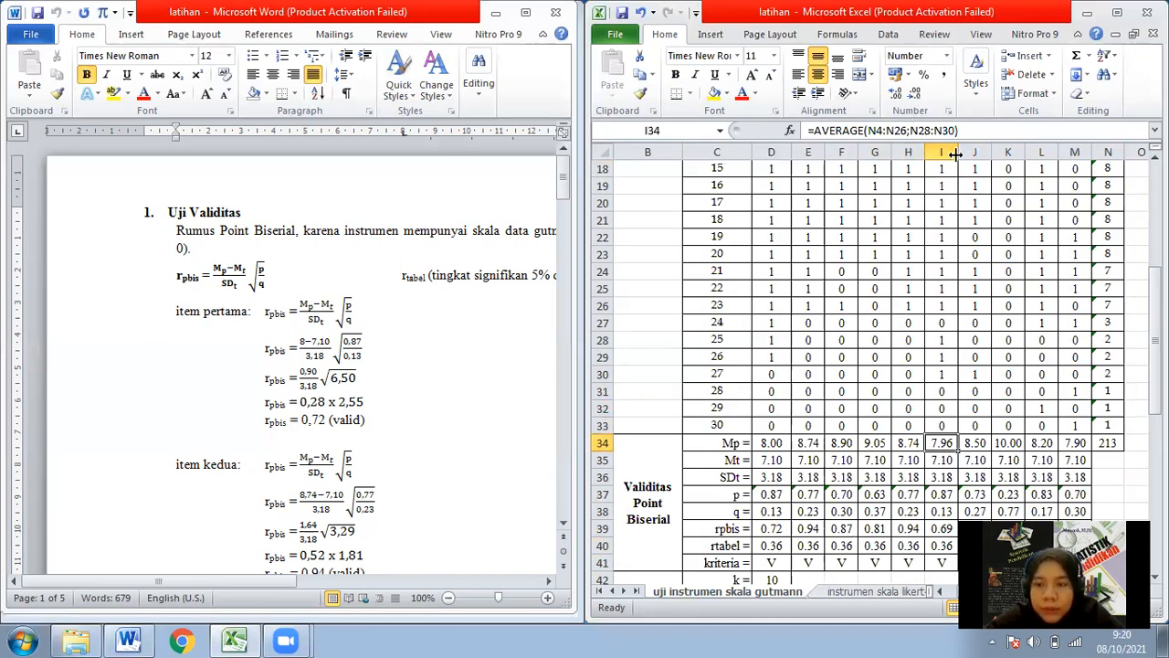
- Enter =AVERAGEA(N4:N26;N28:N30) in I34 as item 6's Mp and save the workbook
text(=avera)
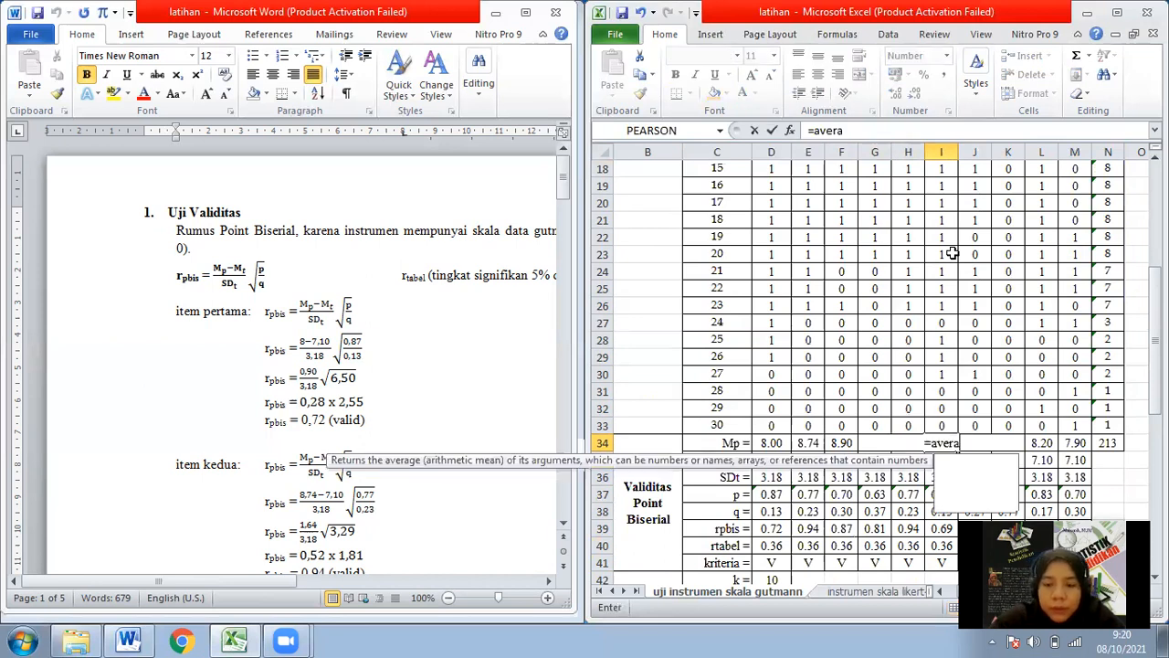
text(gea()
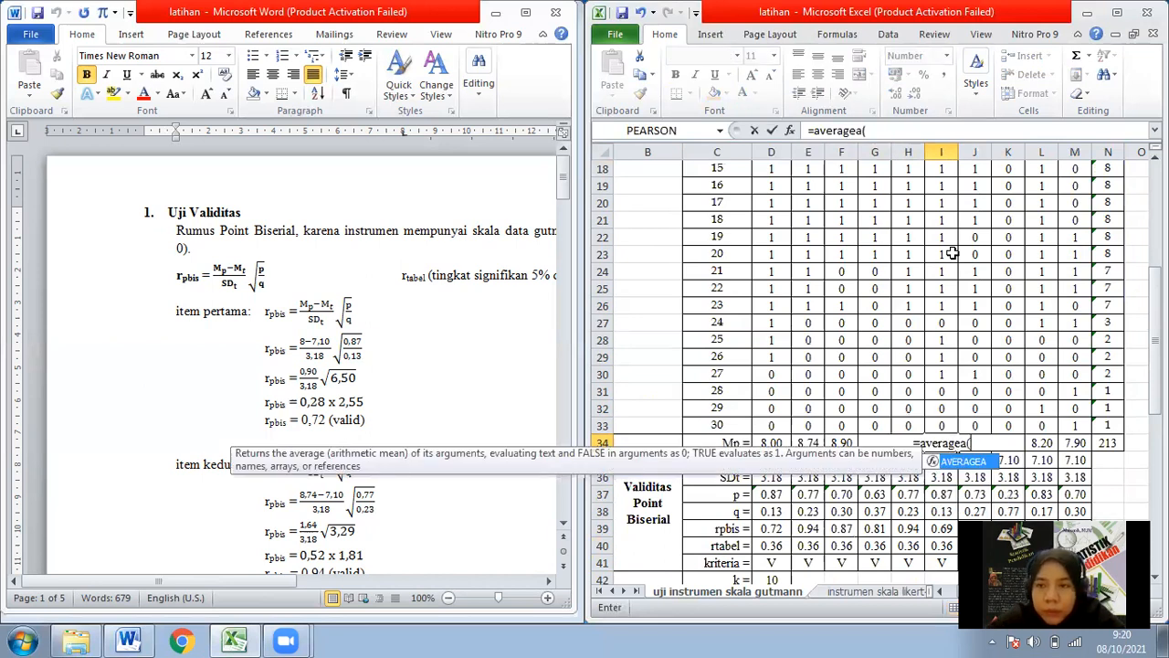
click(1103, 309)
key(ctrl+shift+Up)
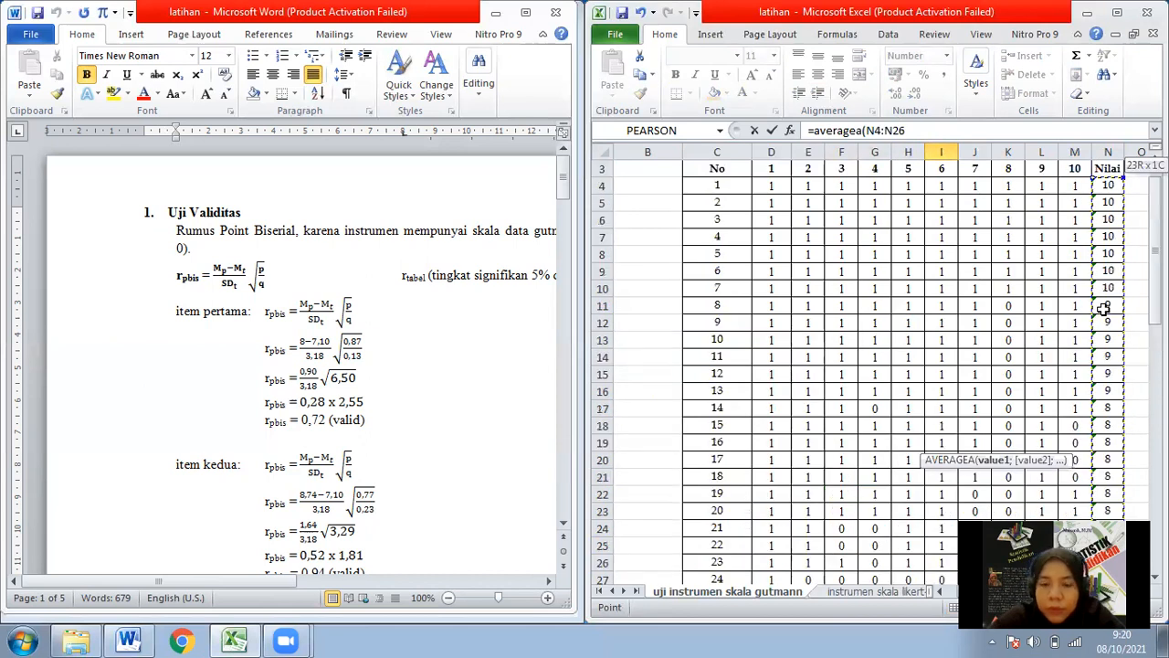
text(;)
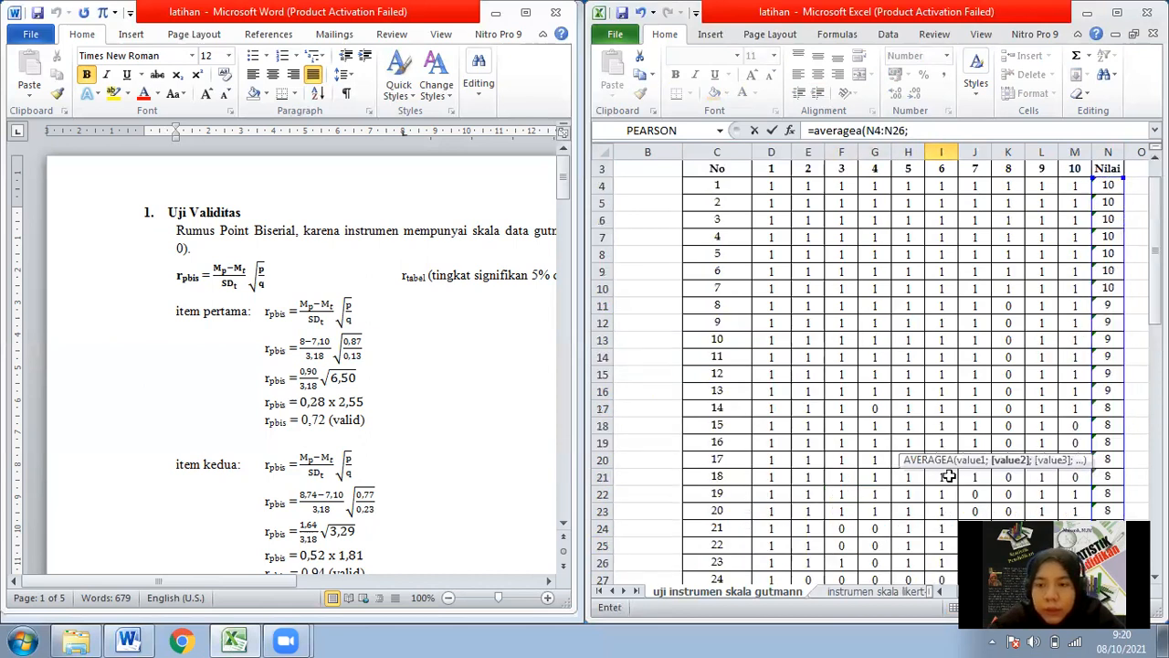
click(909, 513)
key(Down)
key(Down)
key(Down)
key(Down)
key(Down)
key(Down)
key(Down)
key(Down)
key(Down)
key(Down)
key(Down)
key(Down)
key(Down)
key(Down)
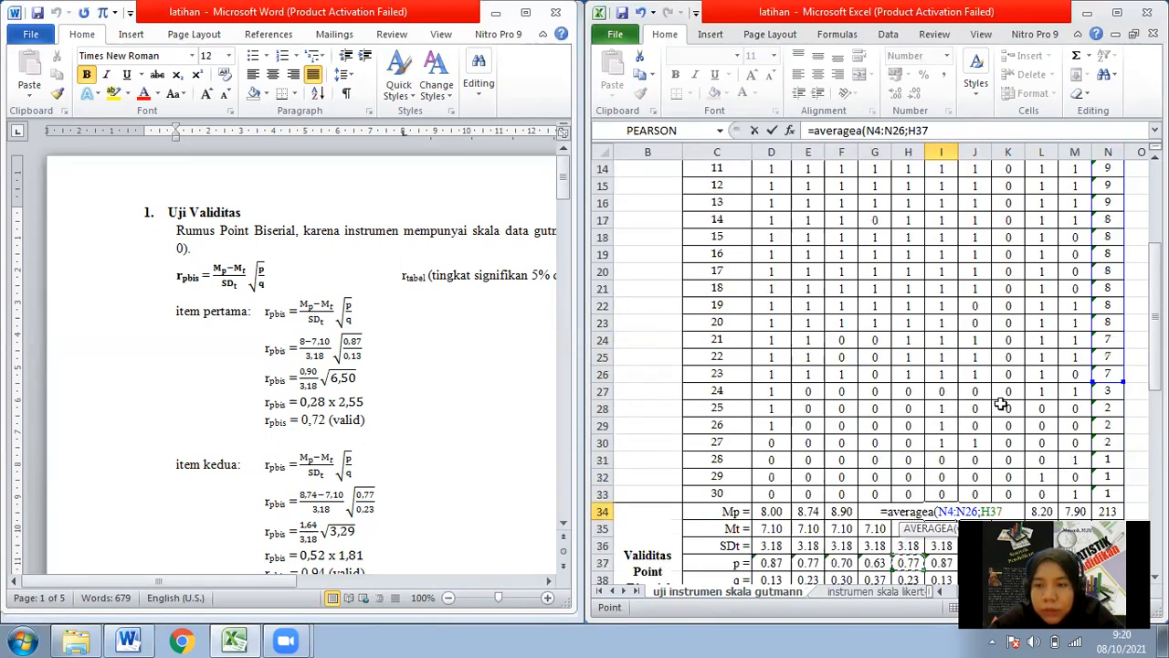
click(1108, 405)
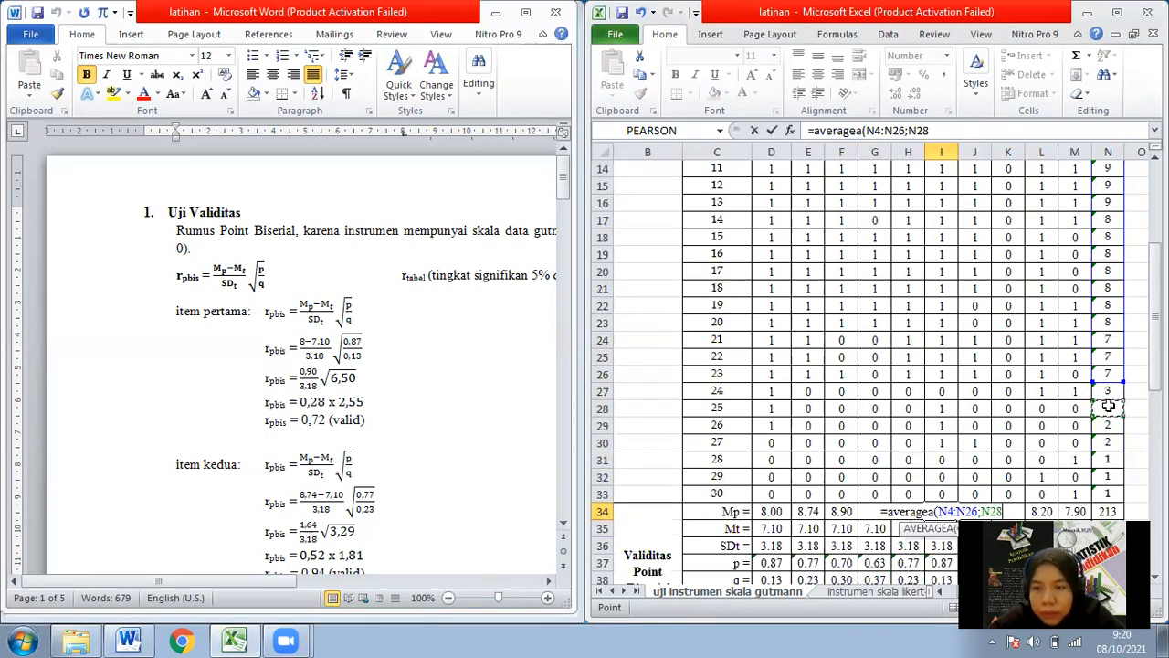
key(shift+Down)
key(shift+Down)
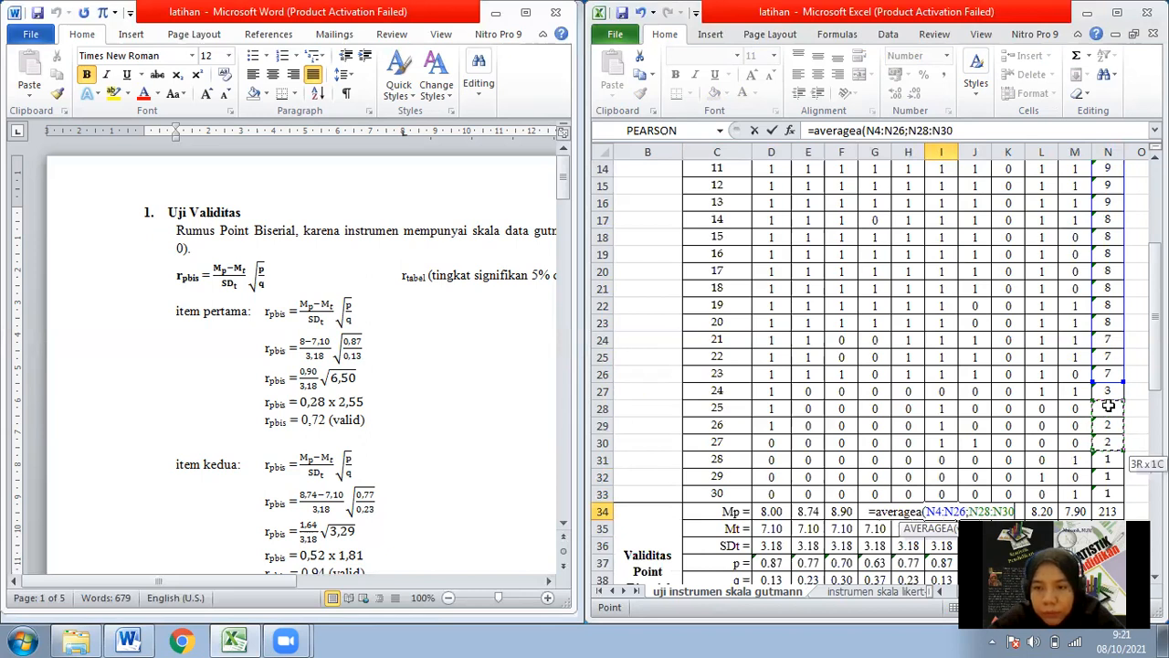
text())
key(Return)
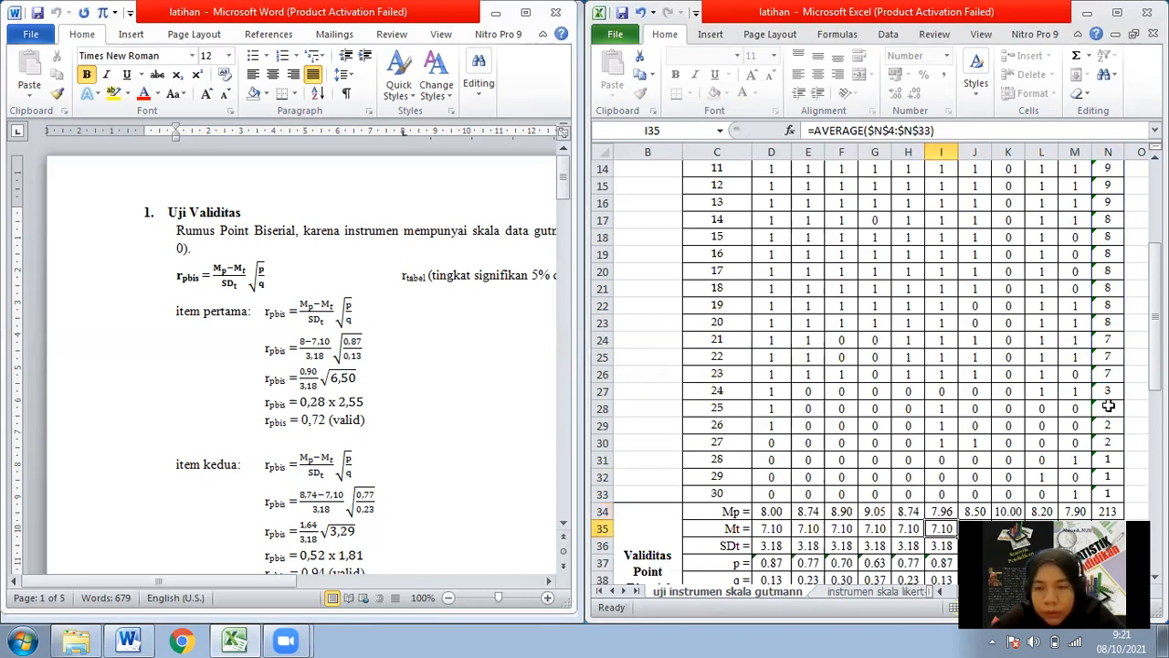
key(Up)
key(ctrl+s)
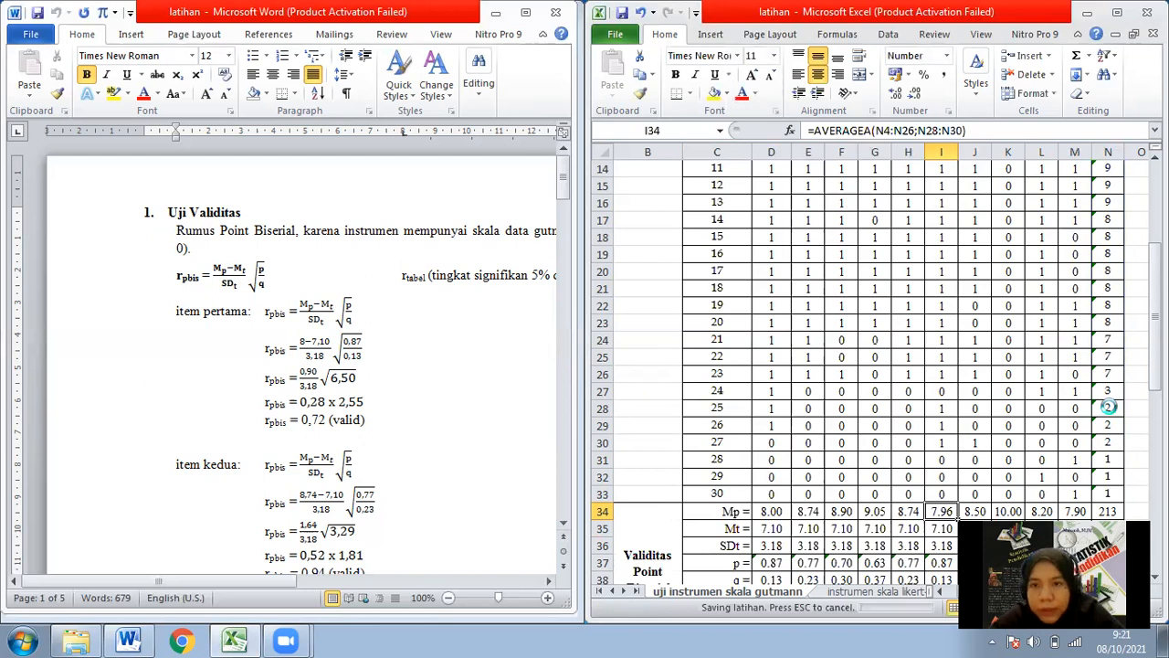
- Review item 6's validity rows down to the rpbis formula in I39
key(Down)
key(Down)
key(Down)
key(Down)
key(Down)
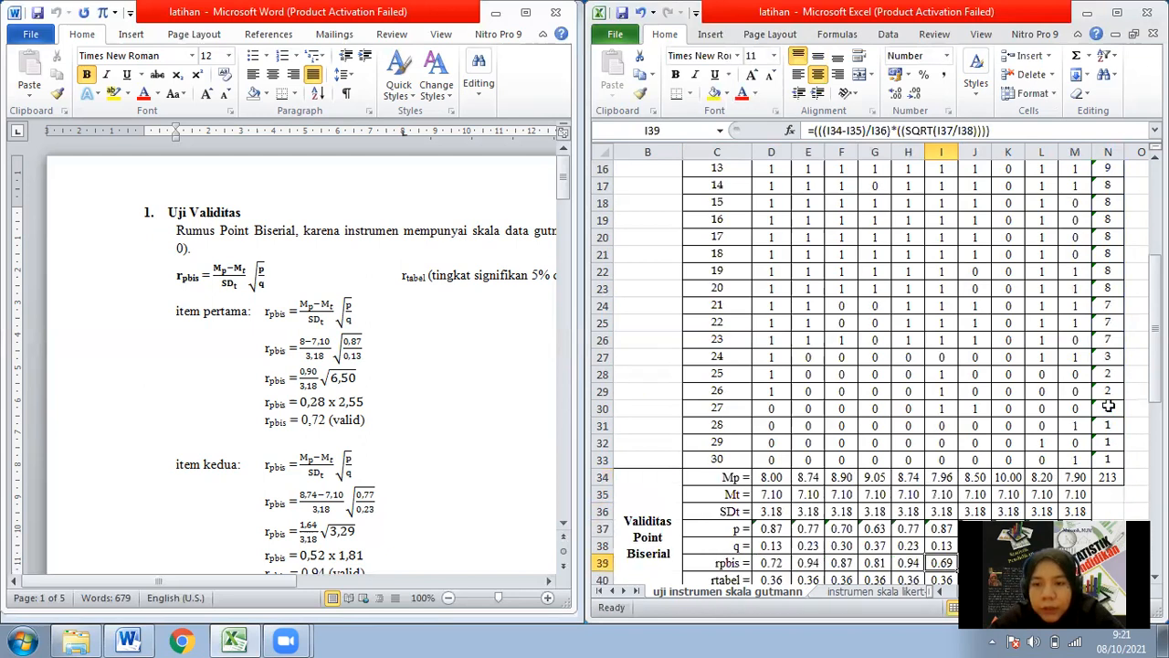
- Check the sum formula for the respondents' total scores in N34
key(Up)
key(Up)
key(Up)
key(Left)
key(Left)
key(Left)
key(Left)
key(Left)
key(Left)
key(Left)
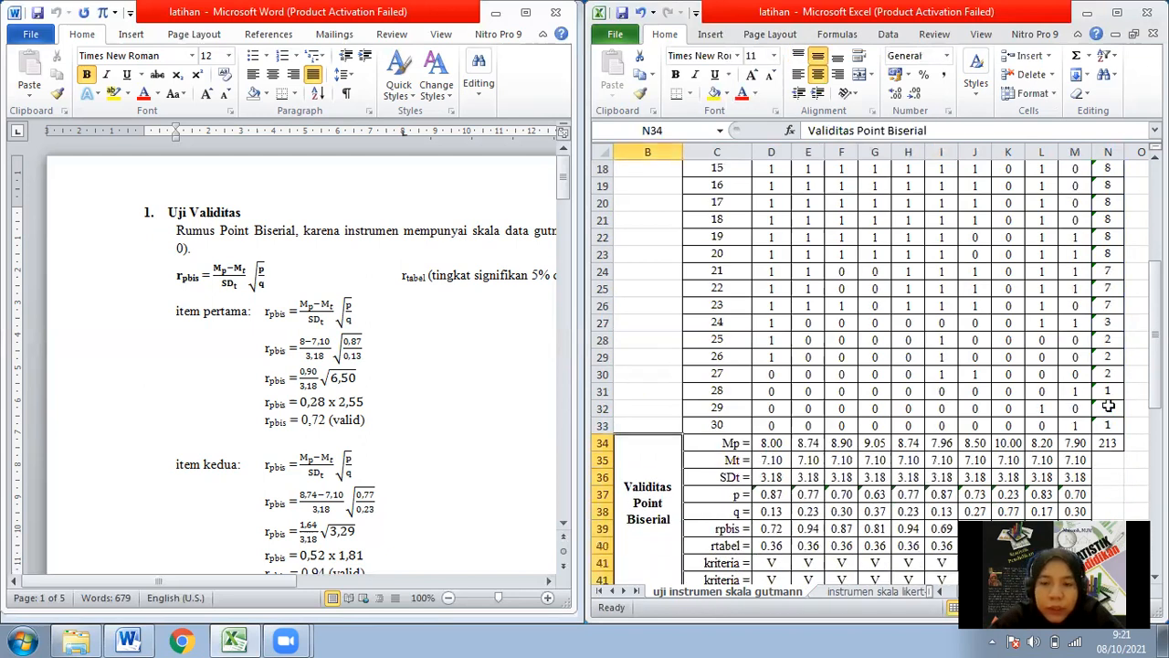
key(Right)
key(Right)
key(ctrl+Right)
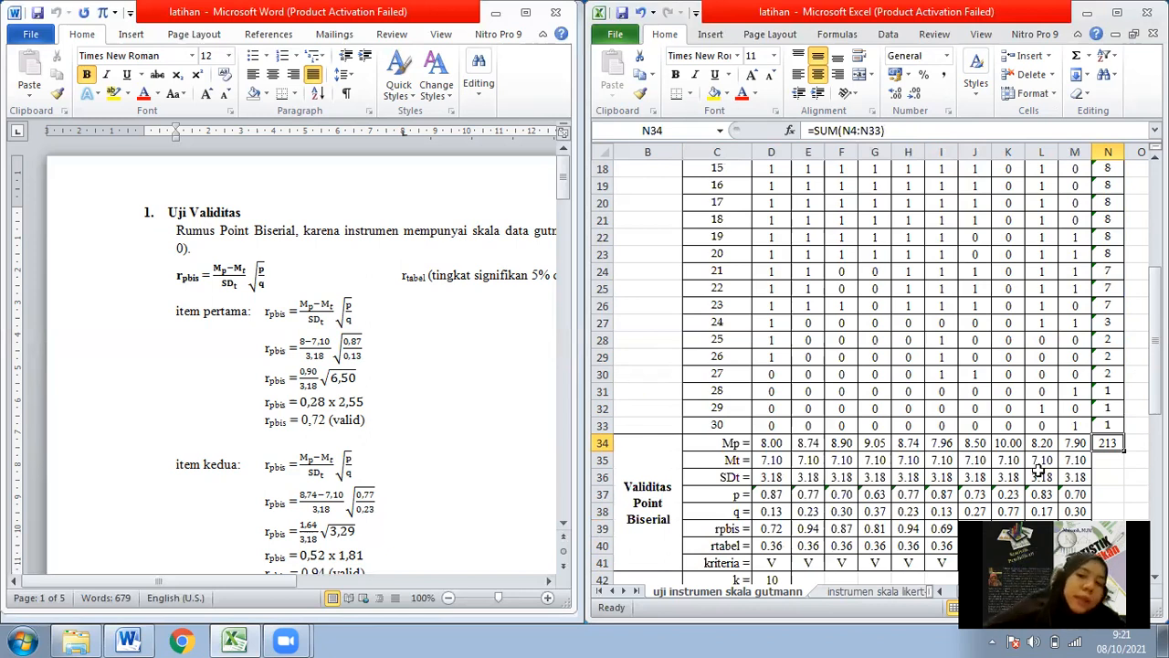
- Locate the Mp and Mt fraction in the Word document's rpbis formula and inspect item 1's Mt formula in D35
click(248, 284)
click(248, 284)
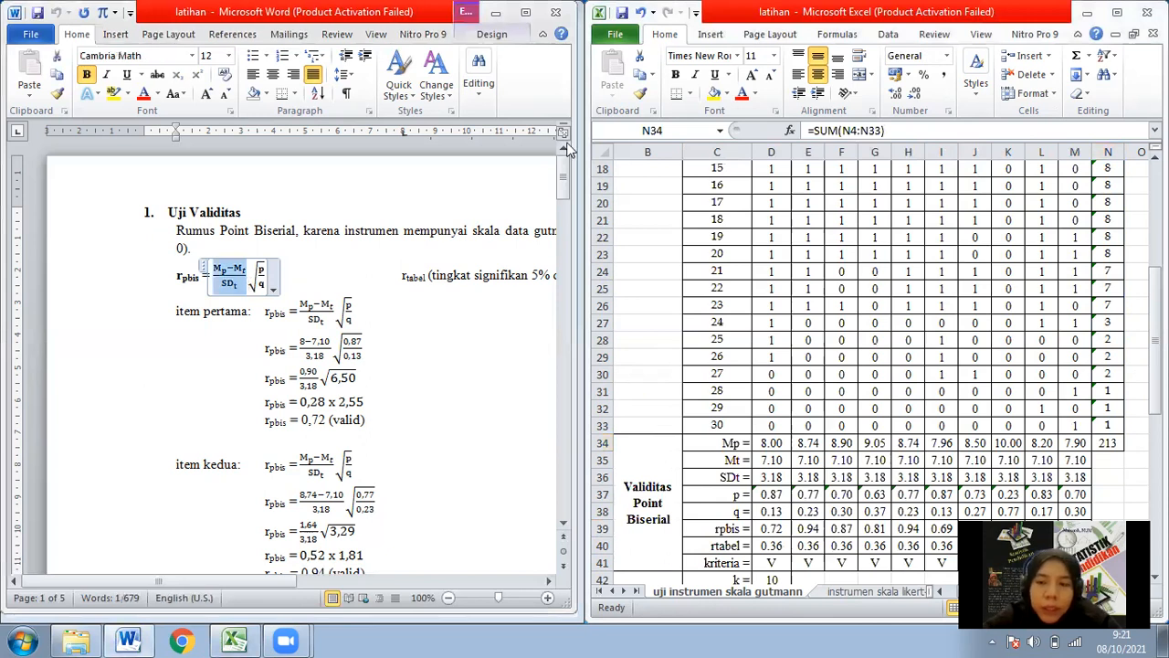
click(770, 458)
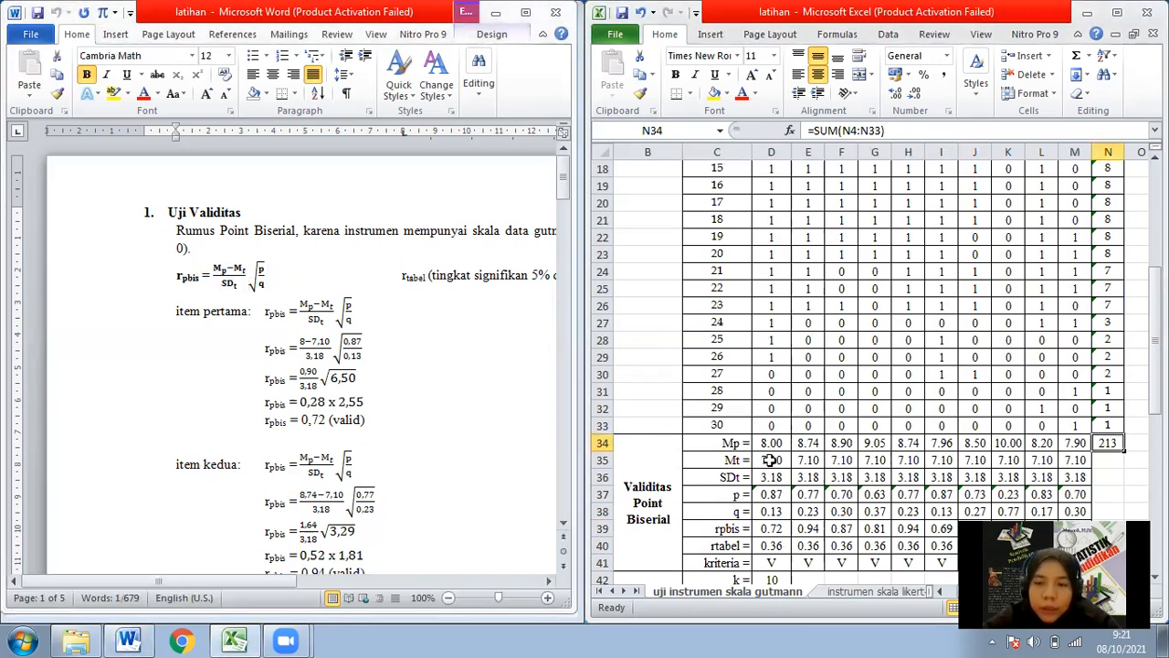
click(770, 459)
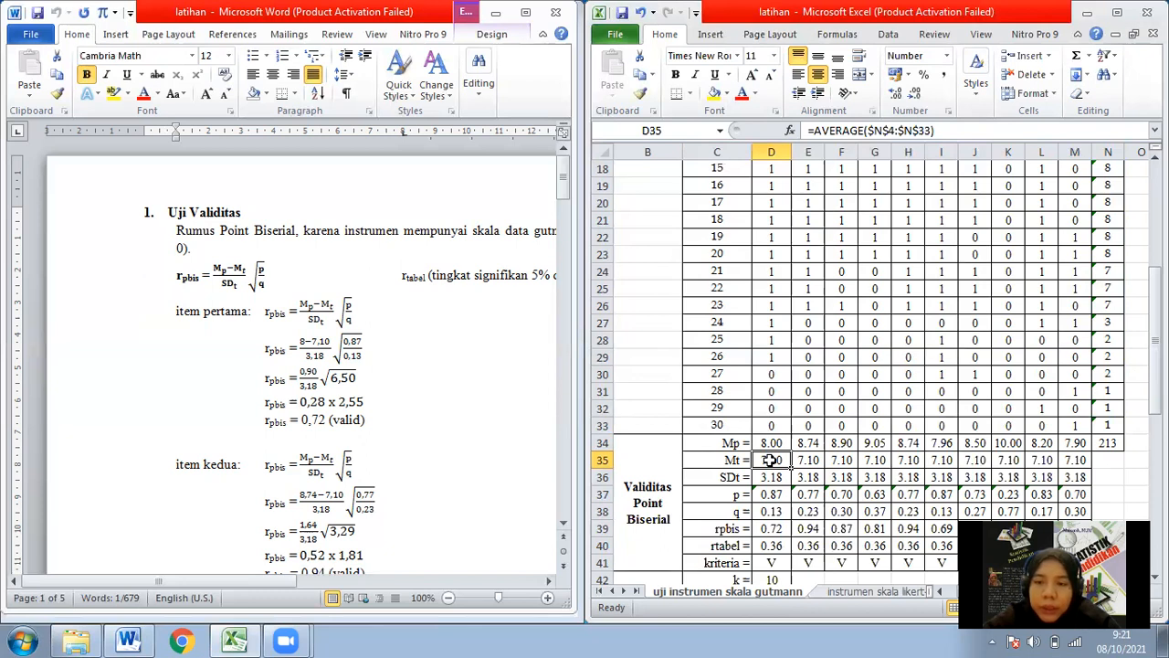
- Enter =AVERAGE(N4:N33) in D35 as item 1's Mt and save the workbook
text(=)
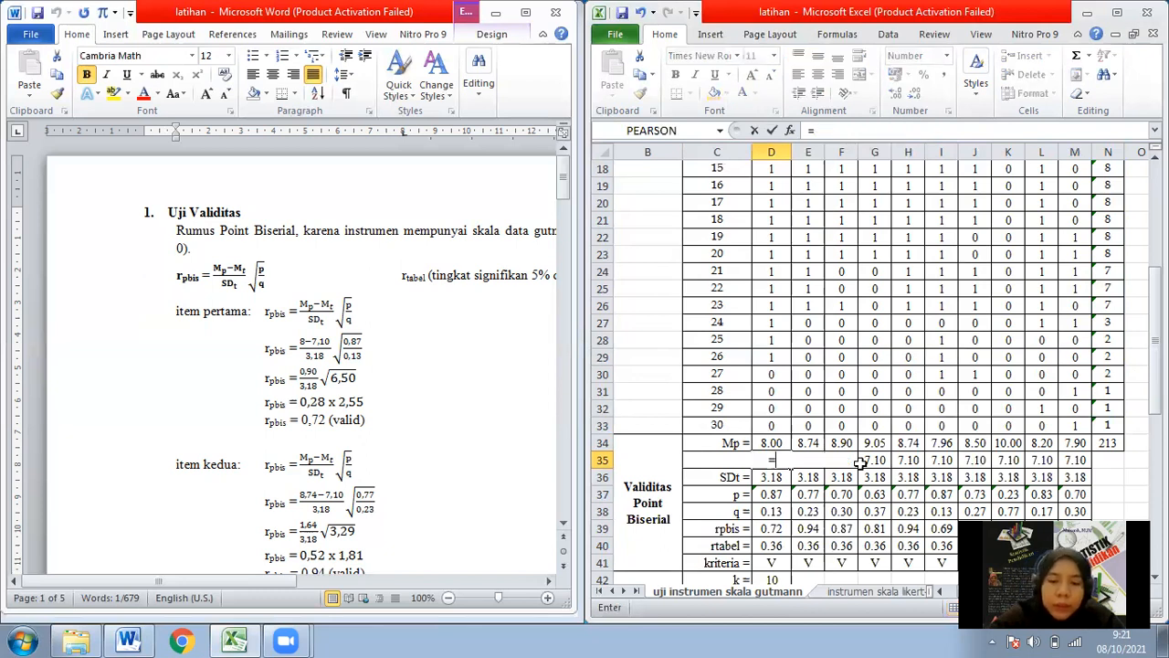
text(average()
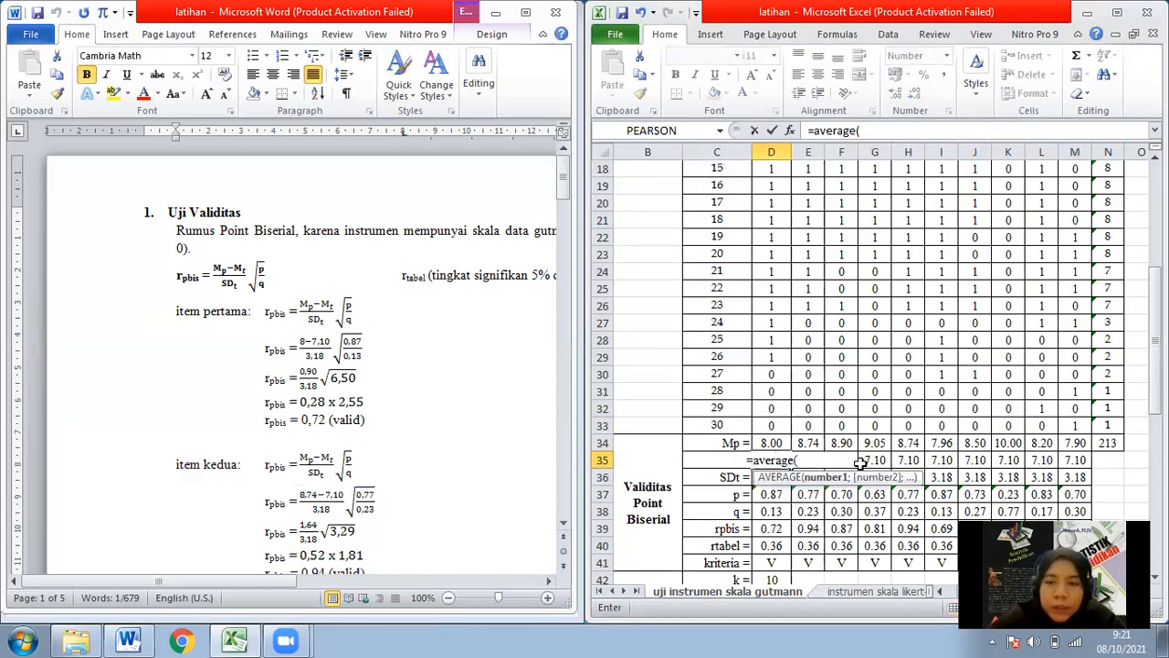
click(1096, 337)
key(ctrl+Up)
key(Down)
key(ctrl+shift+Down)
key(shift+Up)
key(shift+Down)
key(shift+Down)
key(shift+Down)
key(shift+Down)
key(shift+Down)
key(shift+Down)
key(shift+Down)
key(shift+Down)
key(shift+Up)
key(shift+Up)
key(shift+Up)
key(shift+Up)
key(shift+Up)
key(shift+Up)
key(shift+Up)
key(shift+Up)
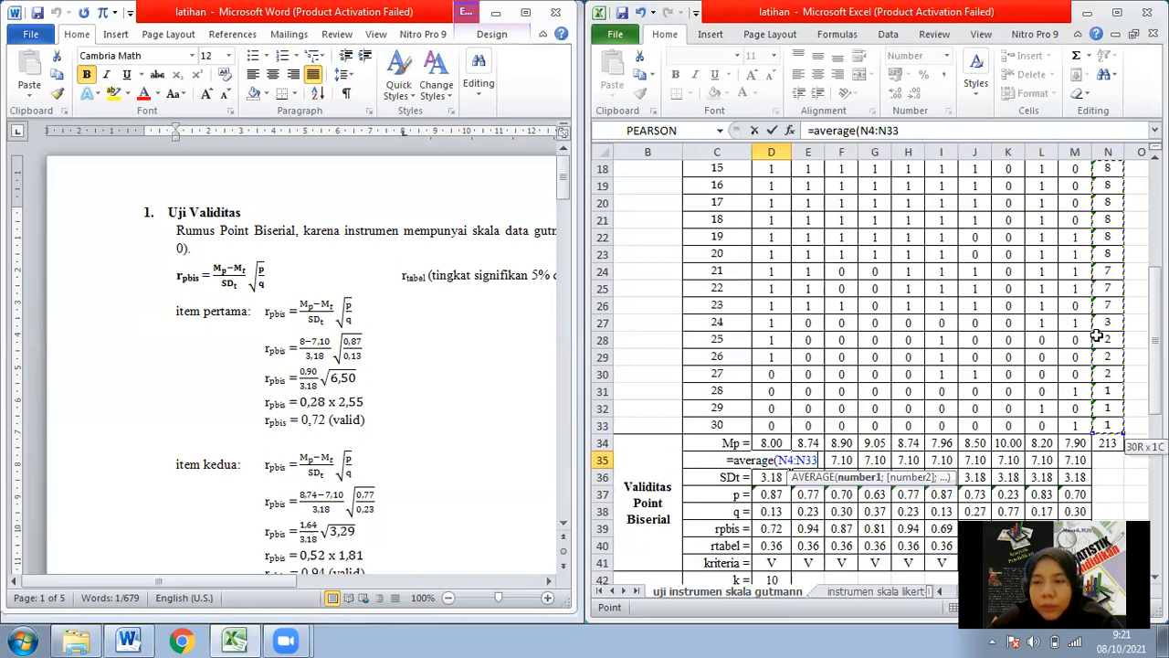
text())
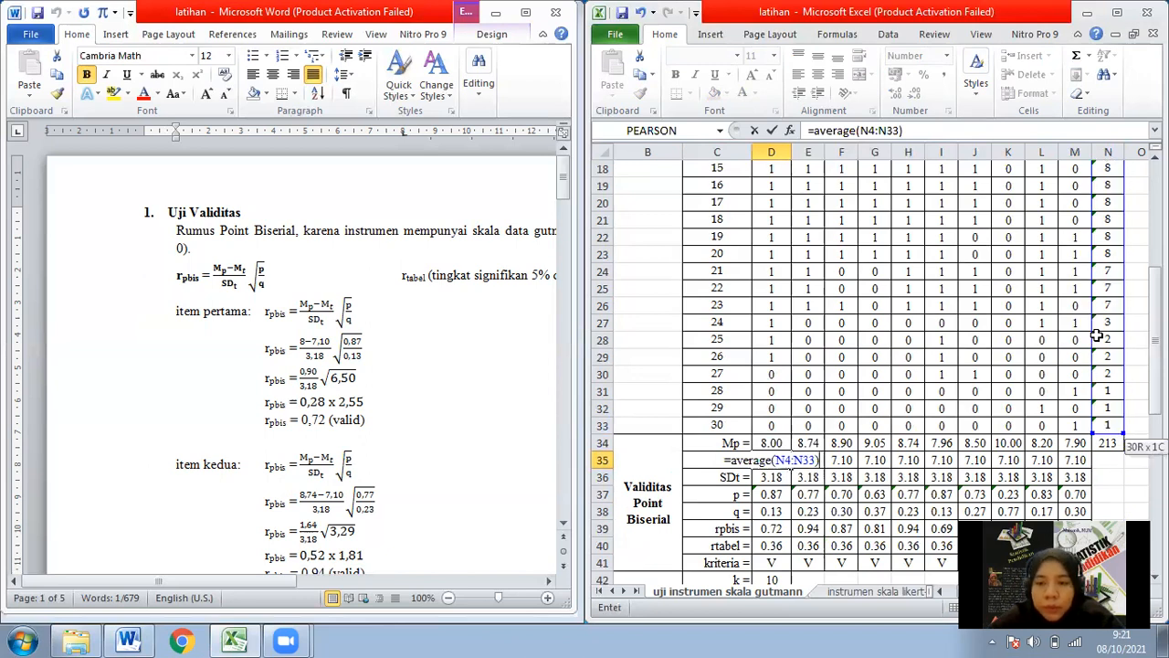
key(ctrl+Return)
key(ctrl+s)
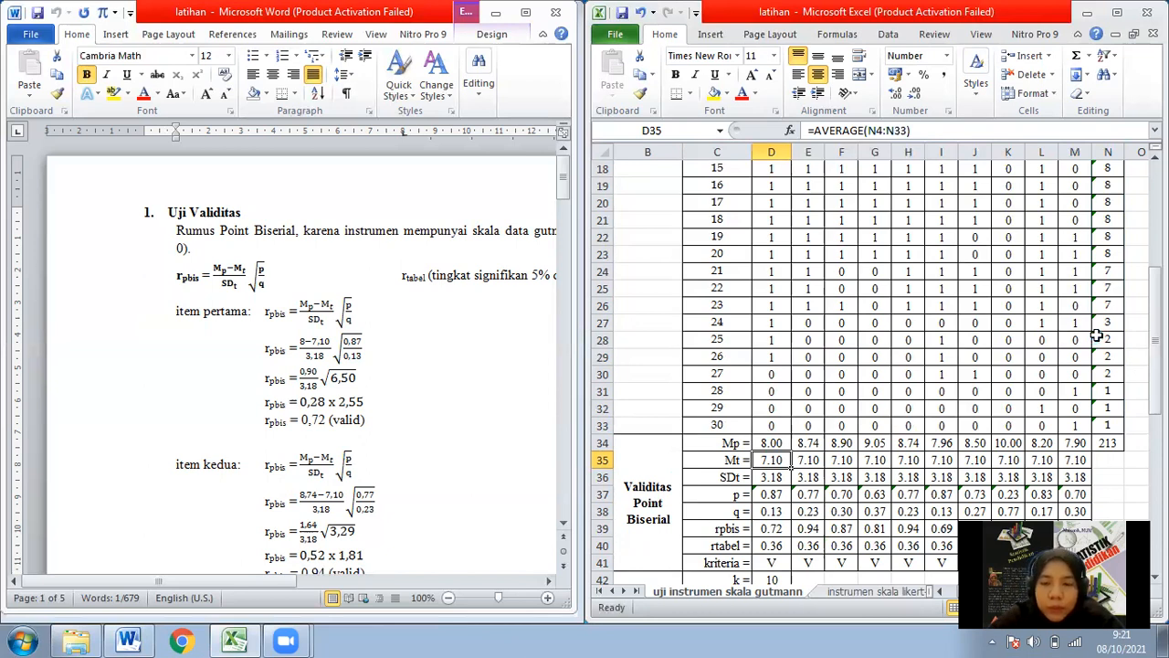
key(ctrl+s)
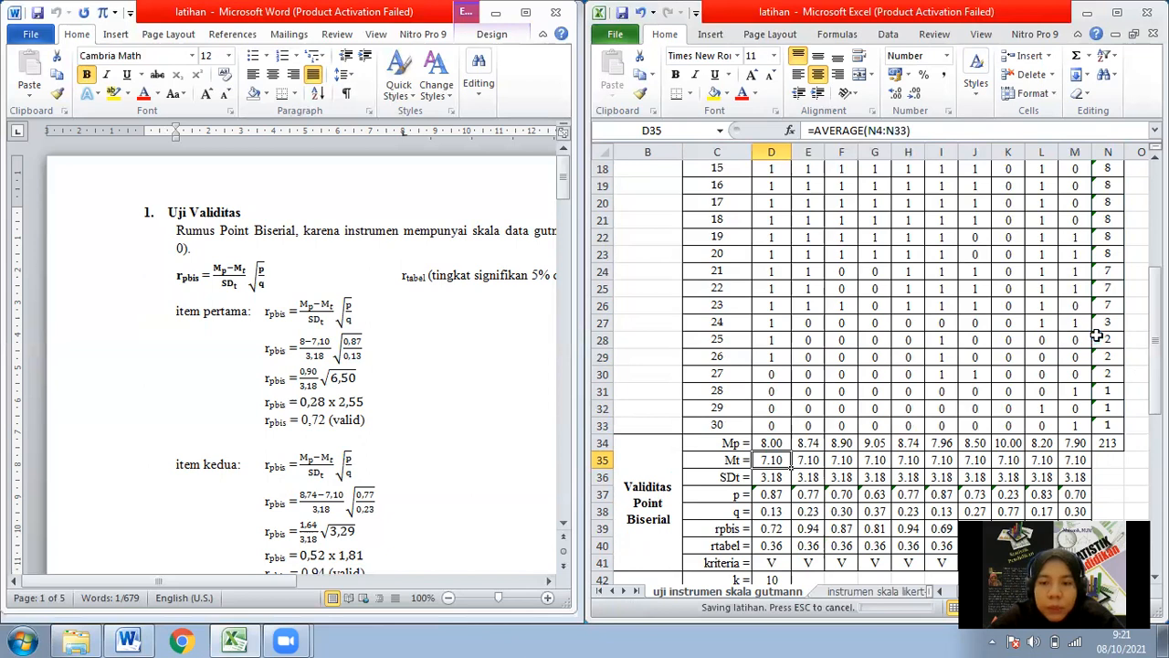
key(ctrl+s)
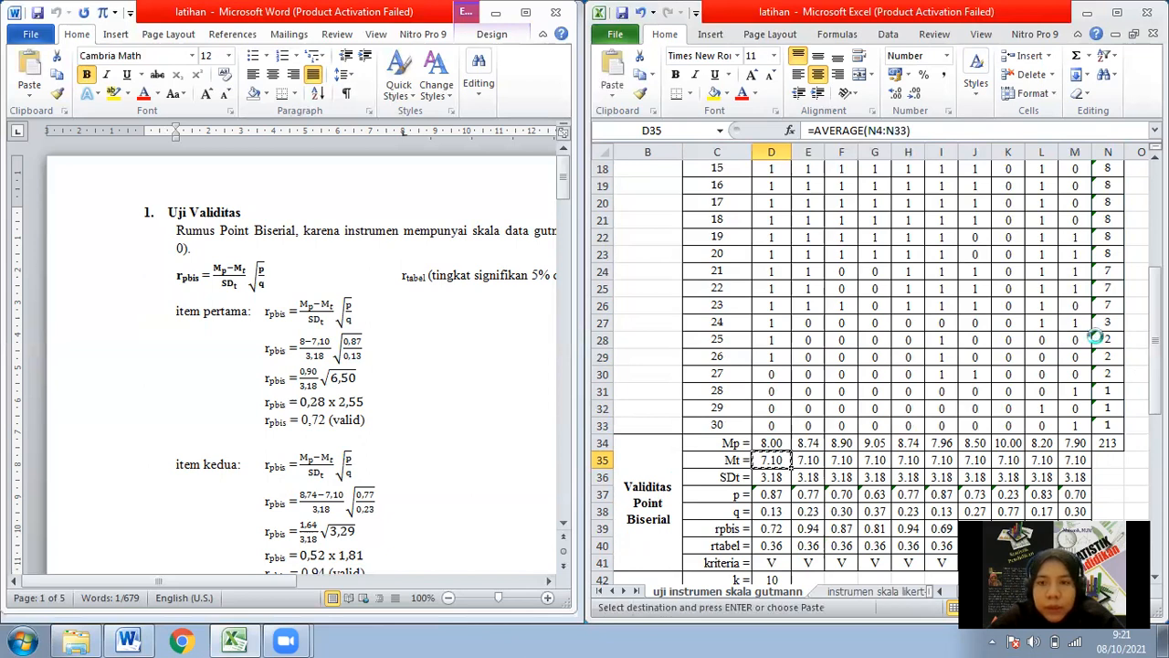
- Check the Mt formulas of the neighbouring items in row 35 and save the workbook
key(Right)
key(Right)
key(Right)
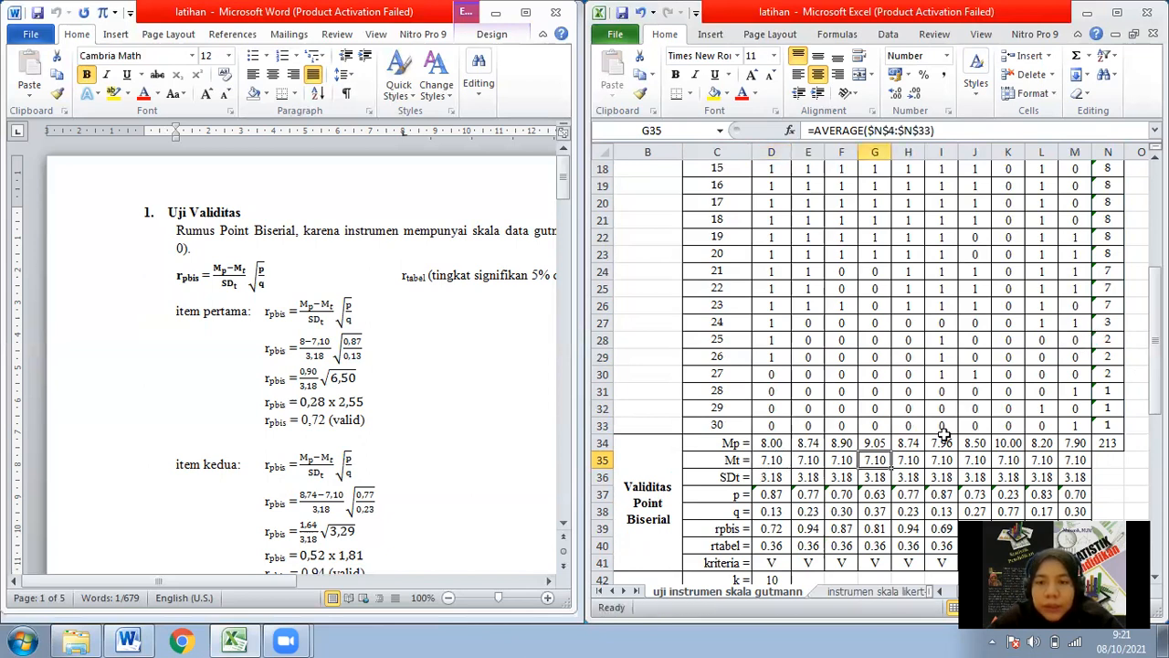
click(816, 464)
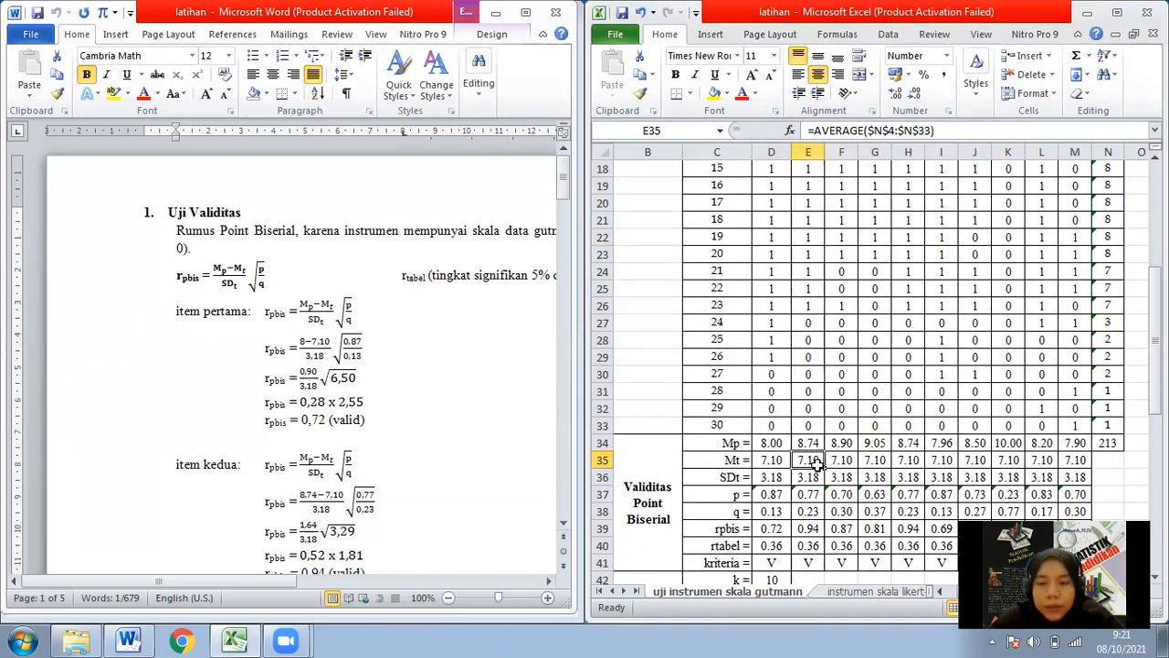
key(Left)
key(ctrl+s)
- Compare the SDt term in the Word document's rpbis formula with item 1's SDt formula in D36
key(Down)
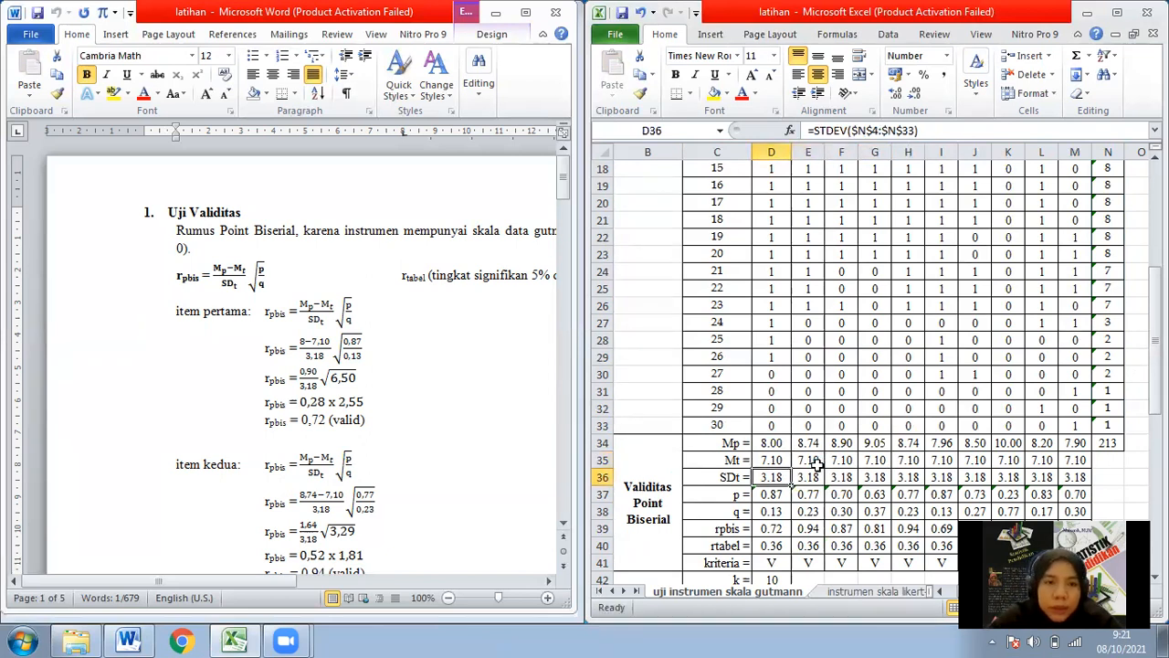
key(Left)
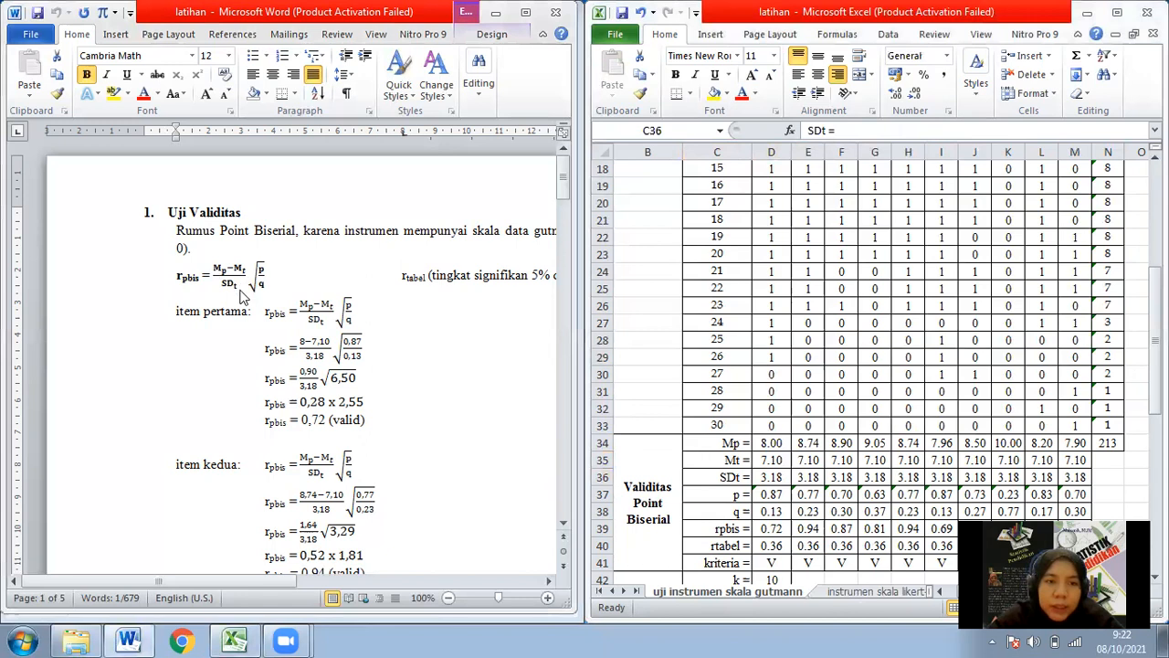
double_click(241, 289)
click(242, 289)
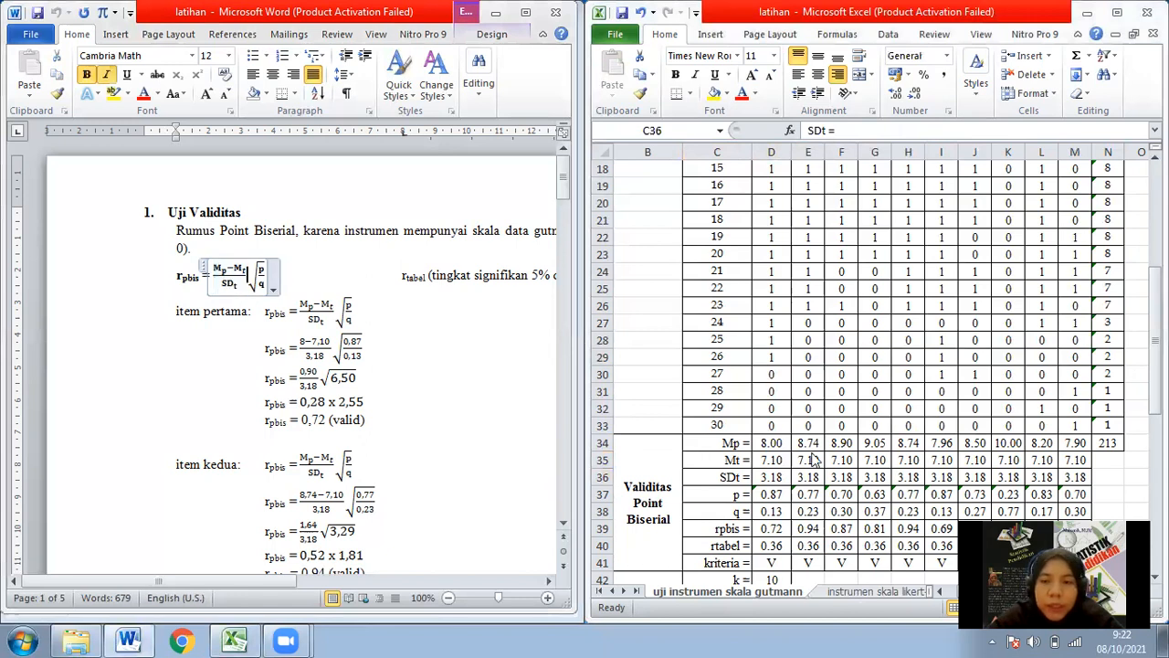
click(862, 489)
click(770, 477)
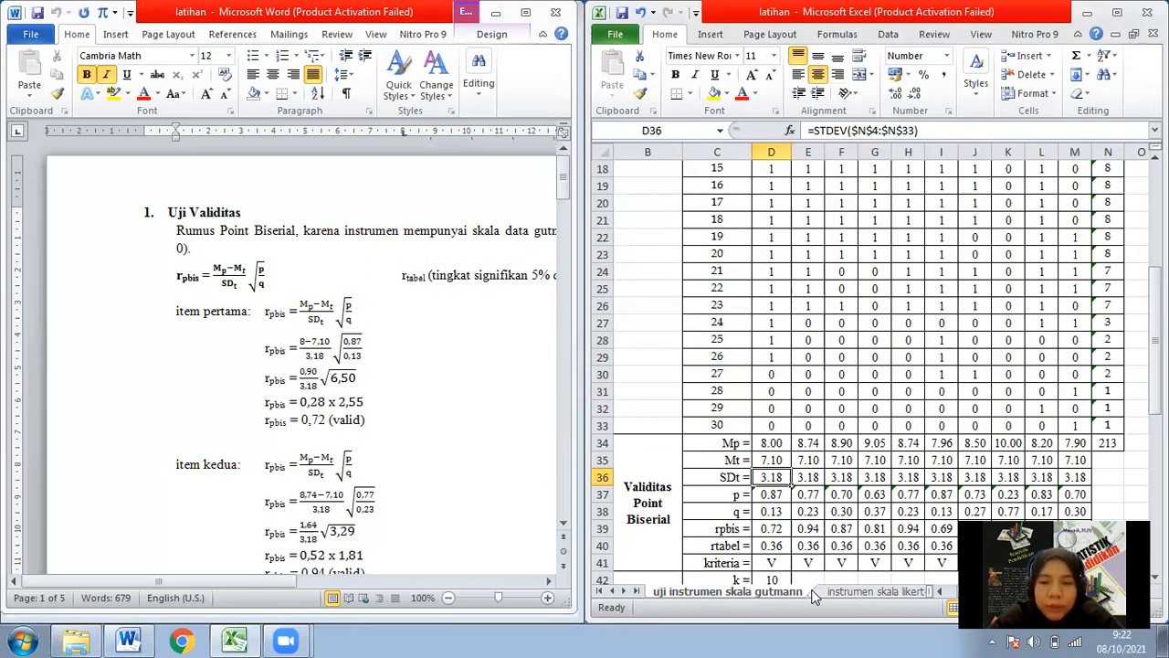
- Enter =STDEV(N4:N33) in D36 as item 1's SDt
text(=s)
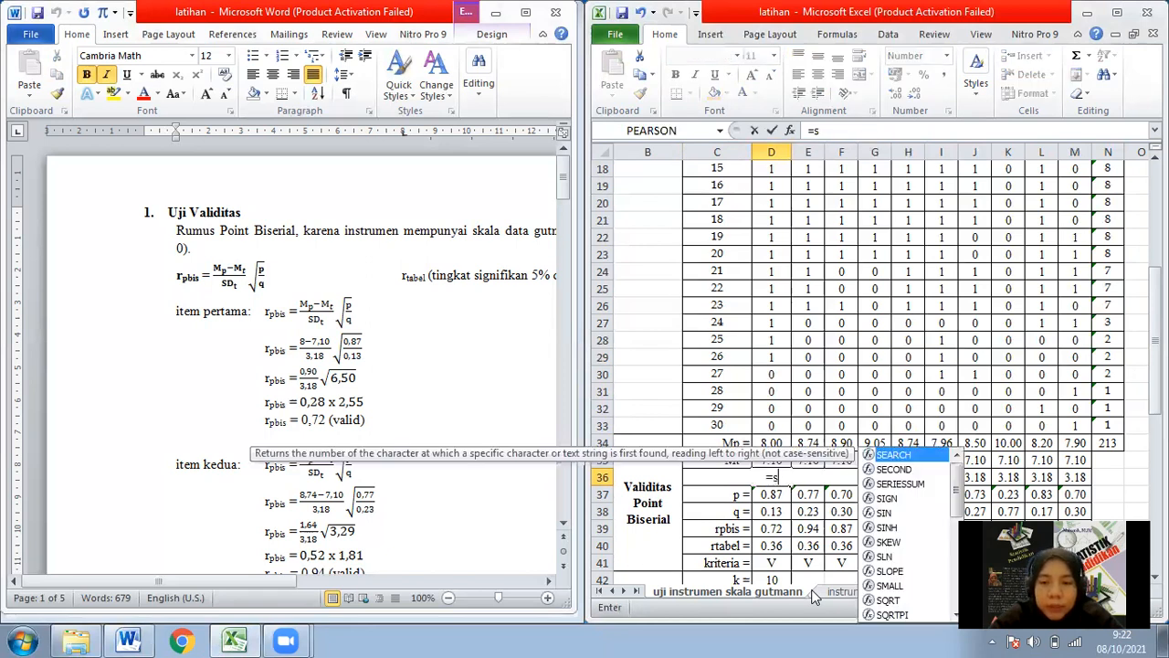
text(tdev()
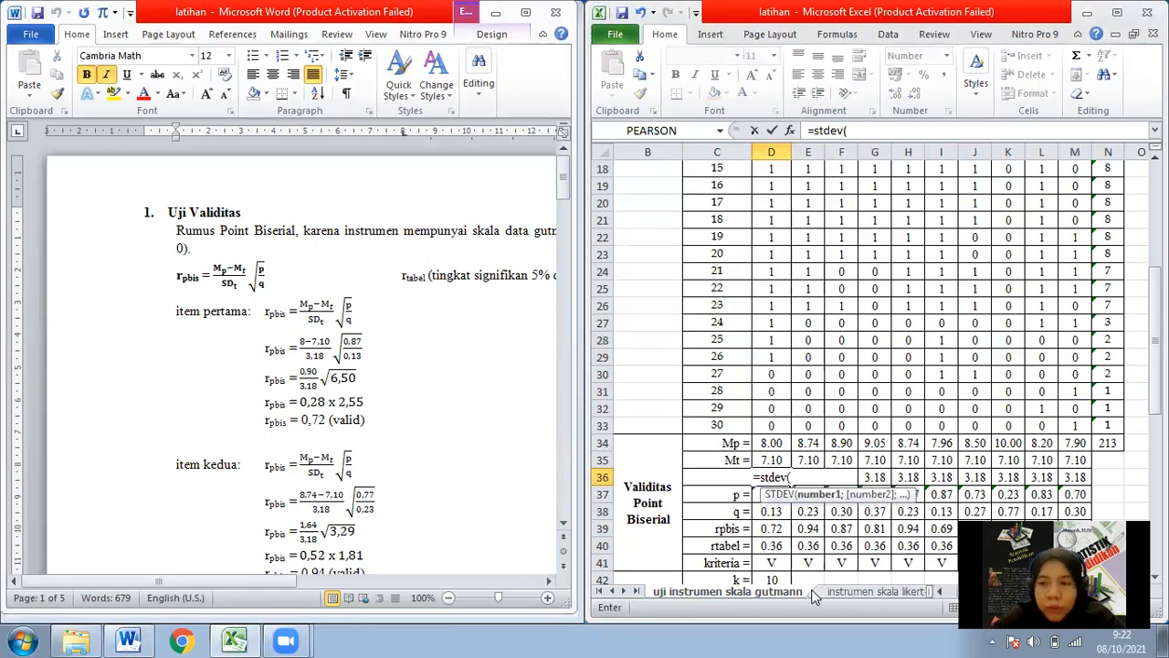
click(1108, 433)
key(ctrl+shift+Up)
key(shift+Down)
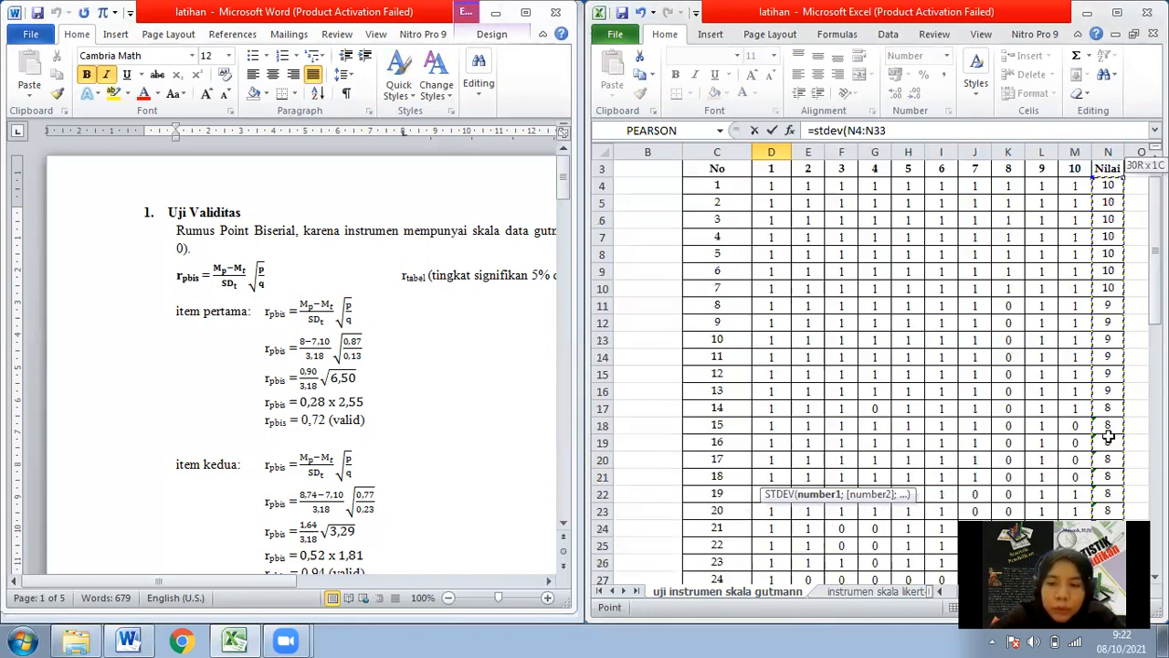
text())
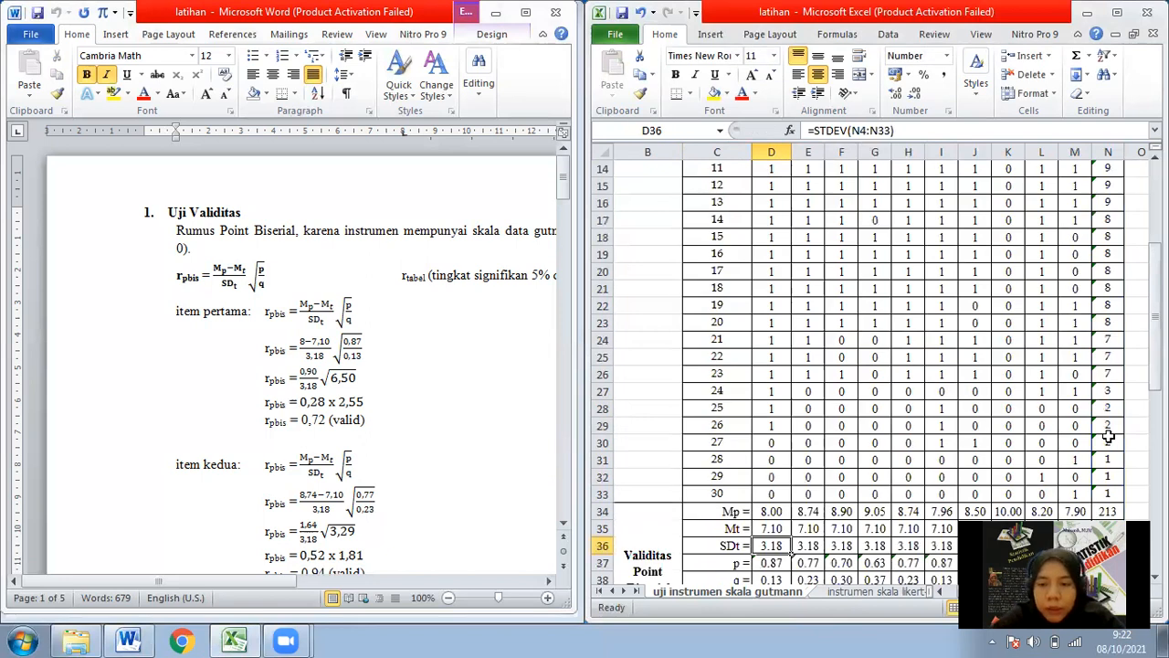
- Copy the absolute-reference SDt formula from E36 into D36 and save the workbook
key(Down)
key(Down)
key(Down)
key(Down)
key(Down)
key(Down)
key(Down)
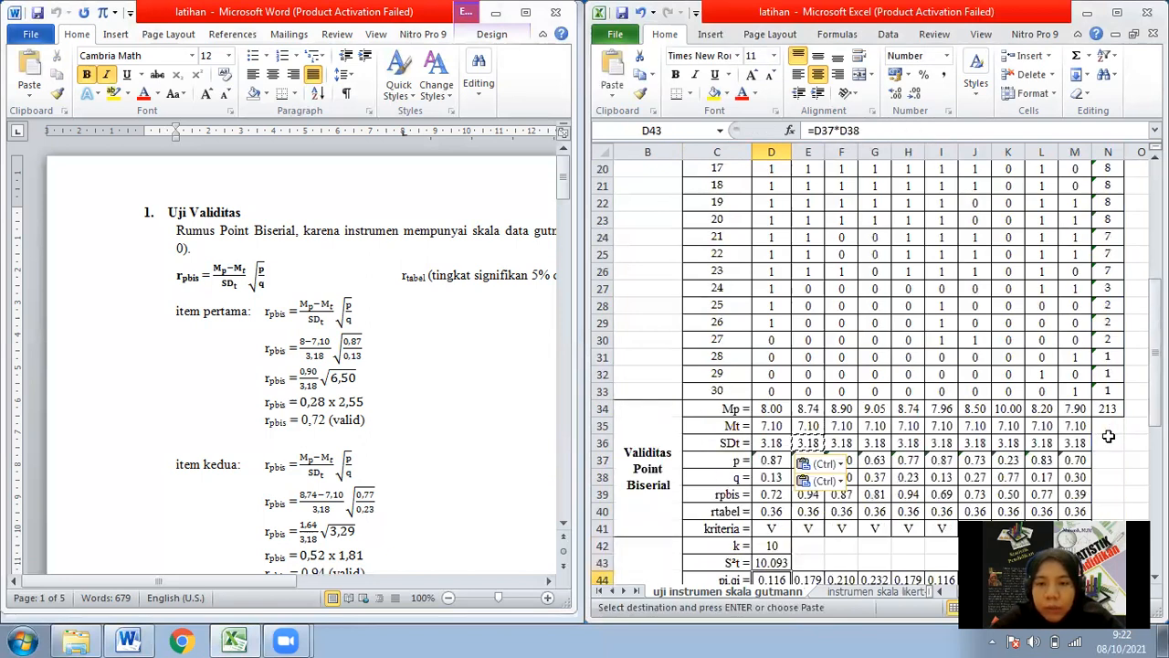
key(Up)
key(Up)
key(Up)
key(Up)
key(Up)
key(Up)
key(Up)
key(ctrl+s)
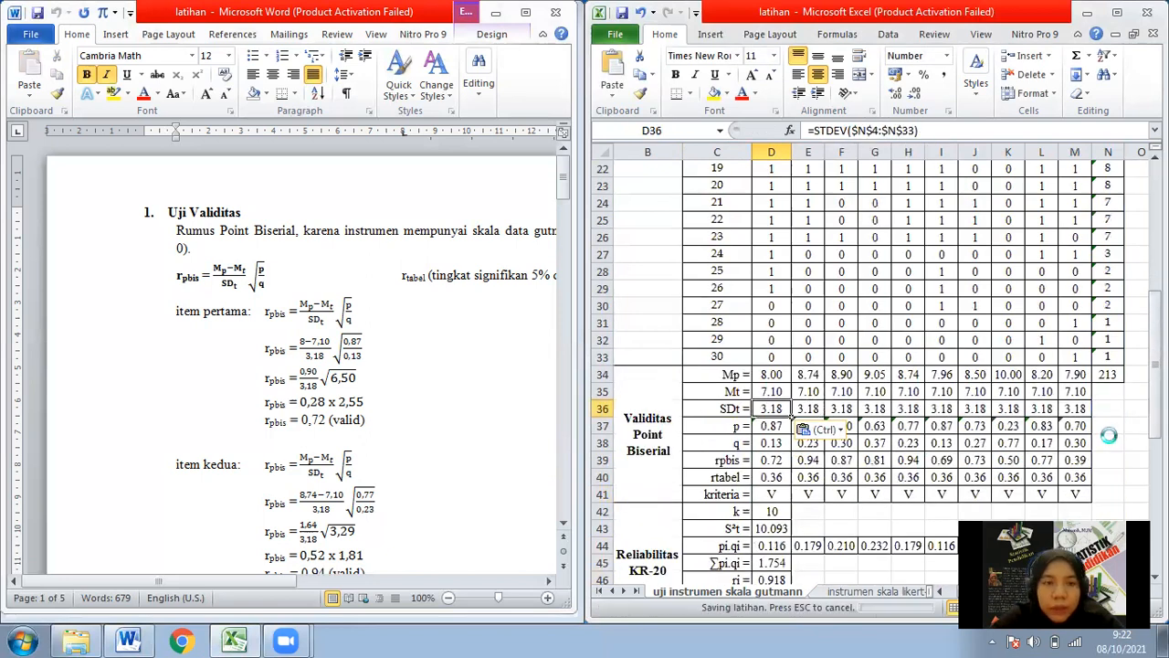
- Compare the p term in the Word document's rpbis formula with item 1's p formula in D37 and its scores above
key(Down)
click(264, 273)
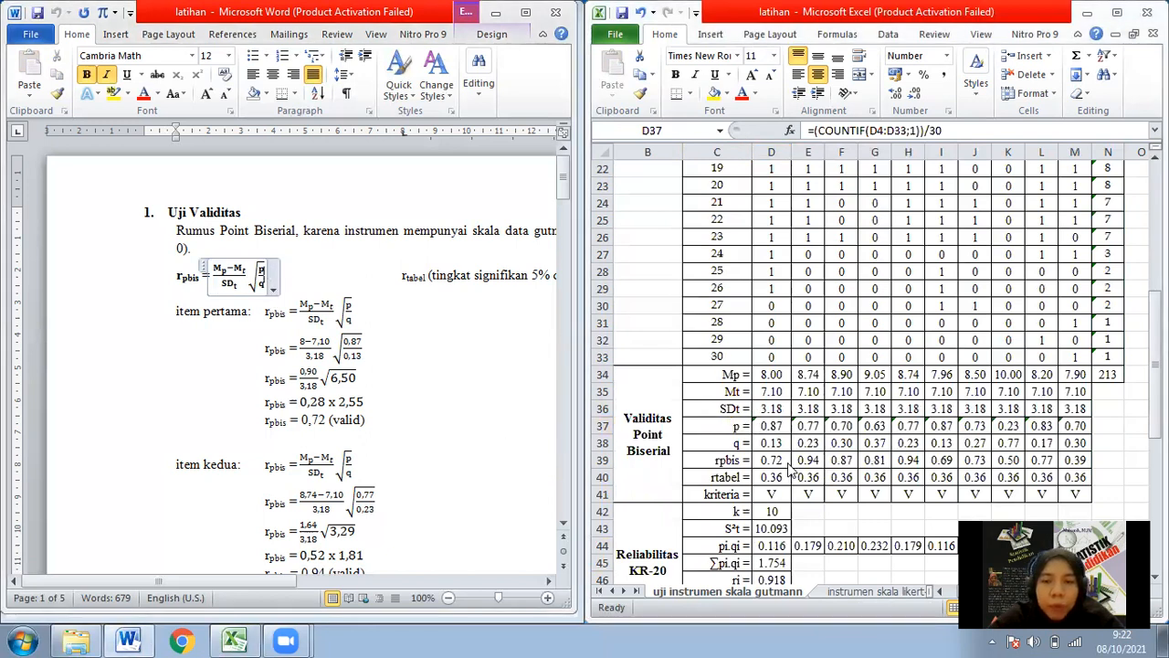
click(768, 444)
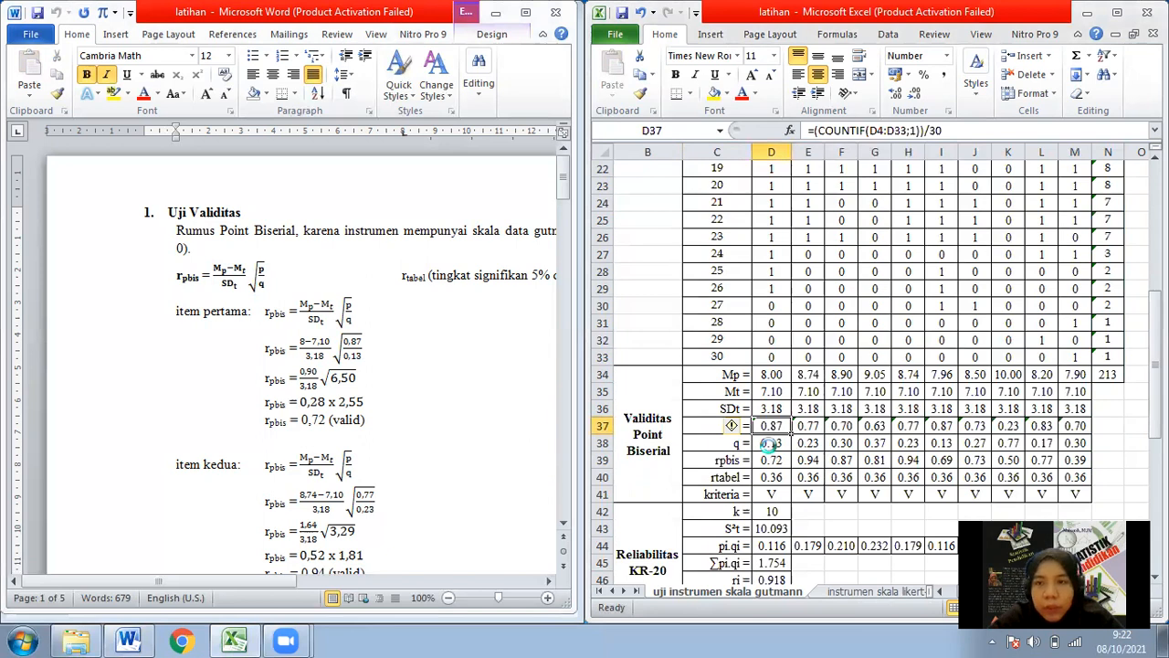
click(761, 288)
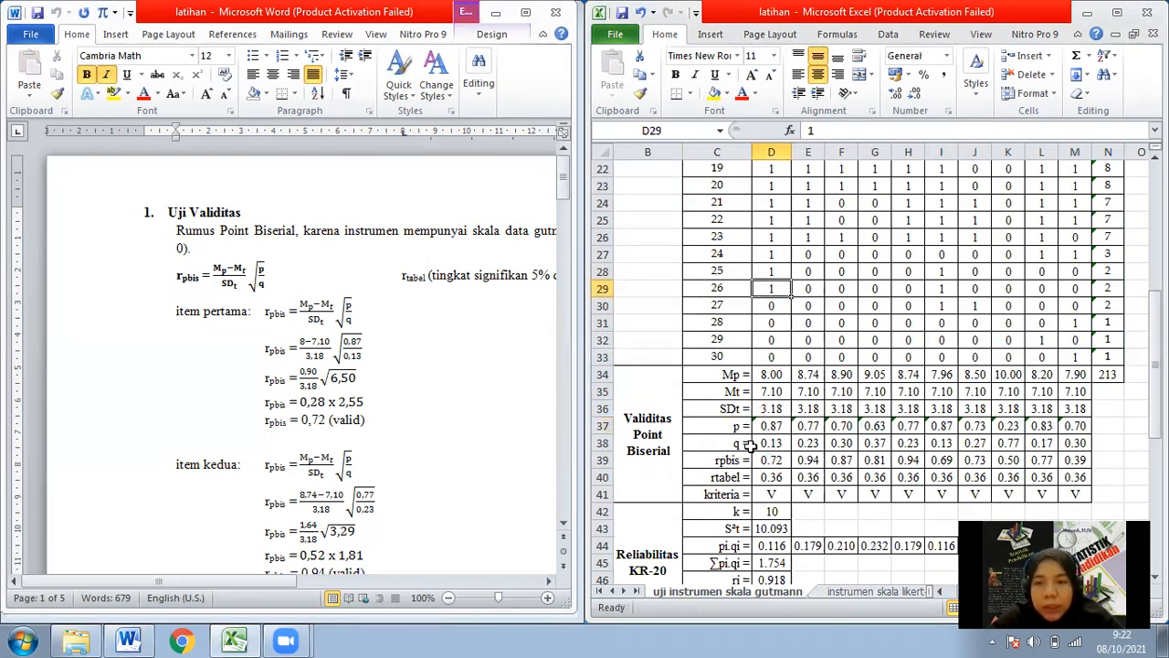
click(776, 426)
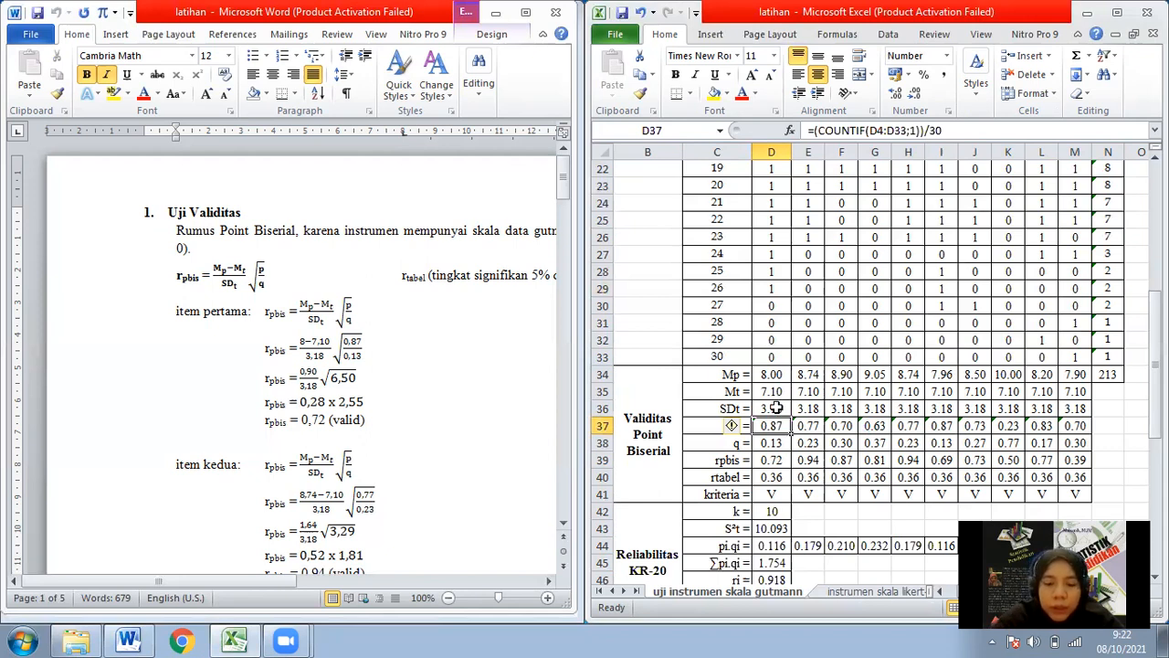
- Enter =COUNTIF(D4:D33;1)/30 in D37 as item 1's p and save the workbook
text(=countif)
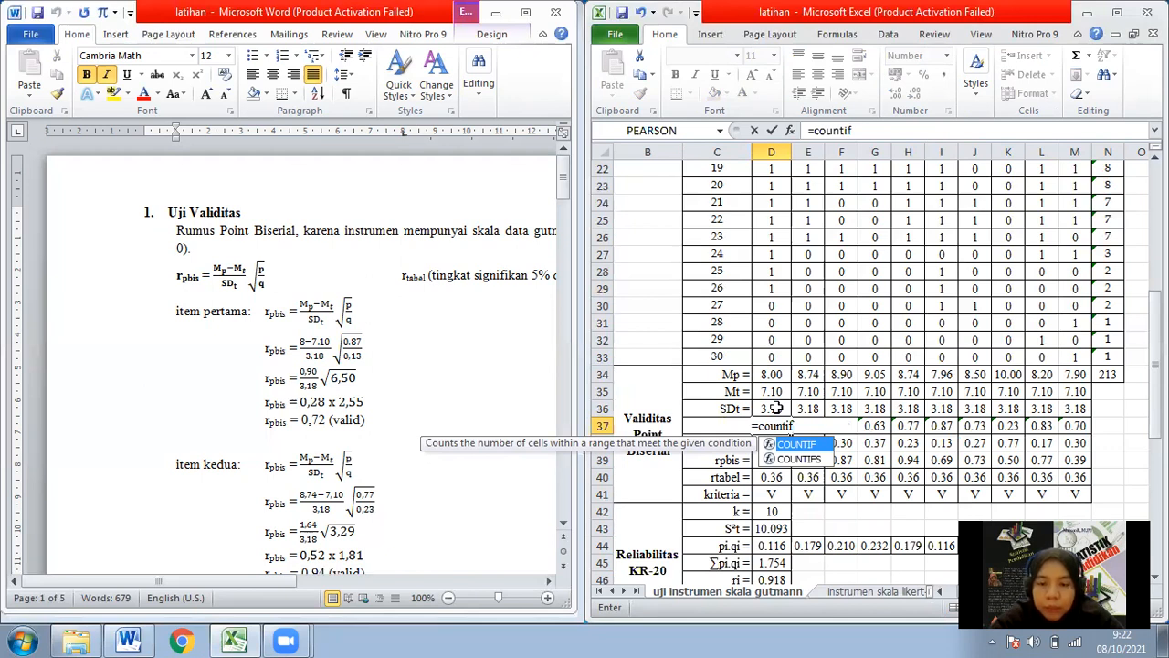
text(()
click(770, 353)
key(ctrl+shift+Up)
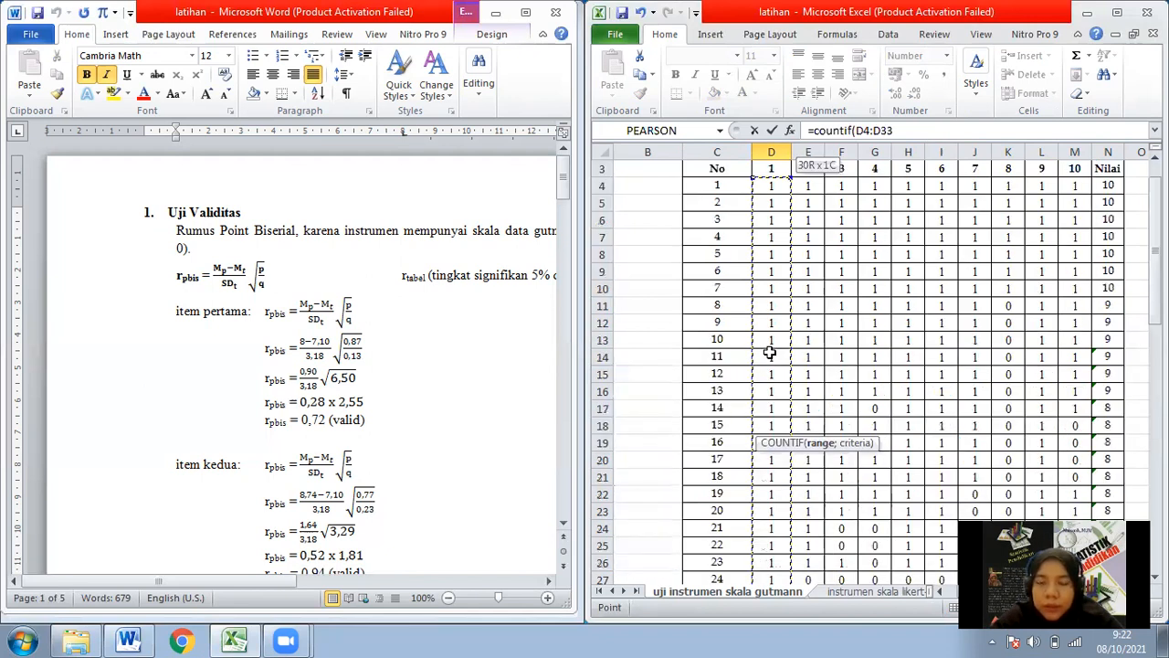
text(;1)
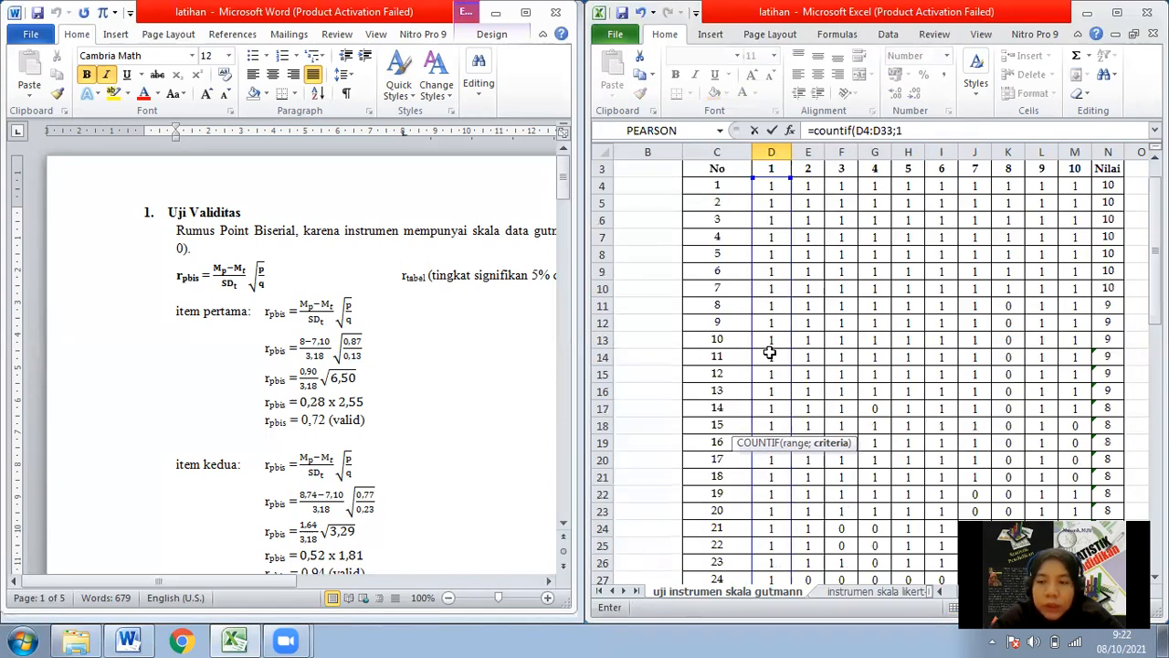
text()/30)
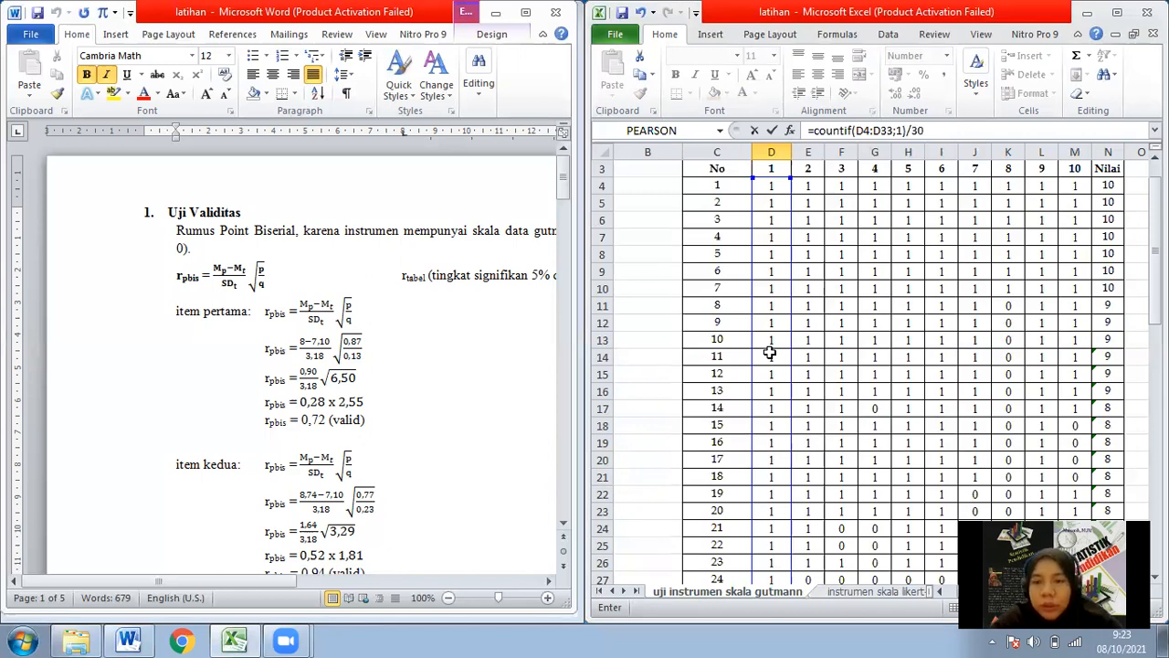
key(Return)
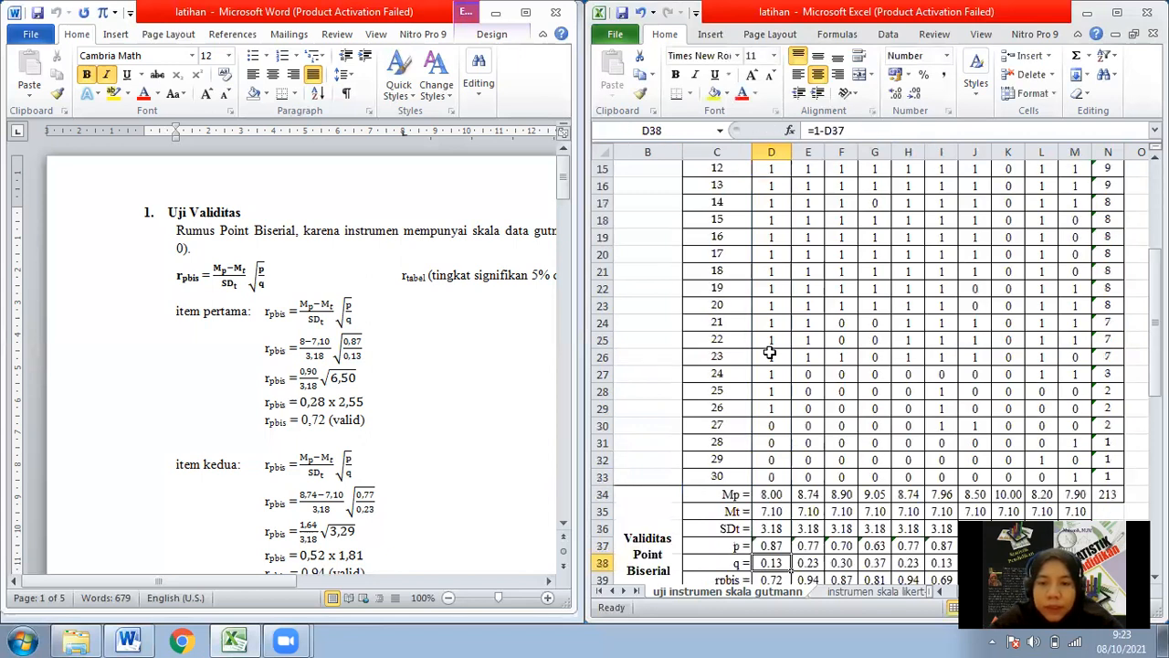
key(Down)
key(Down)
key(Up)
key(Up)
key(Up)
key(ctrl+s)
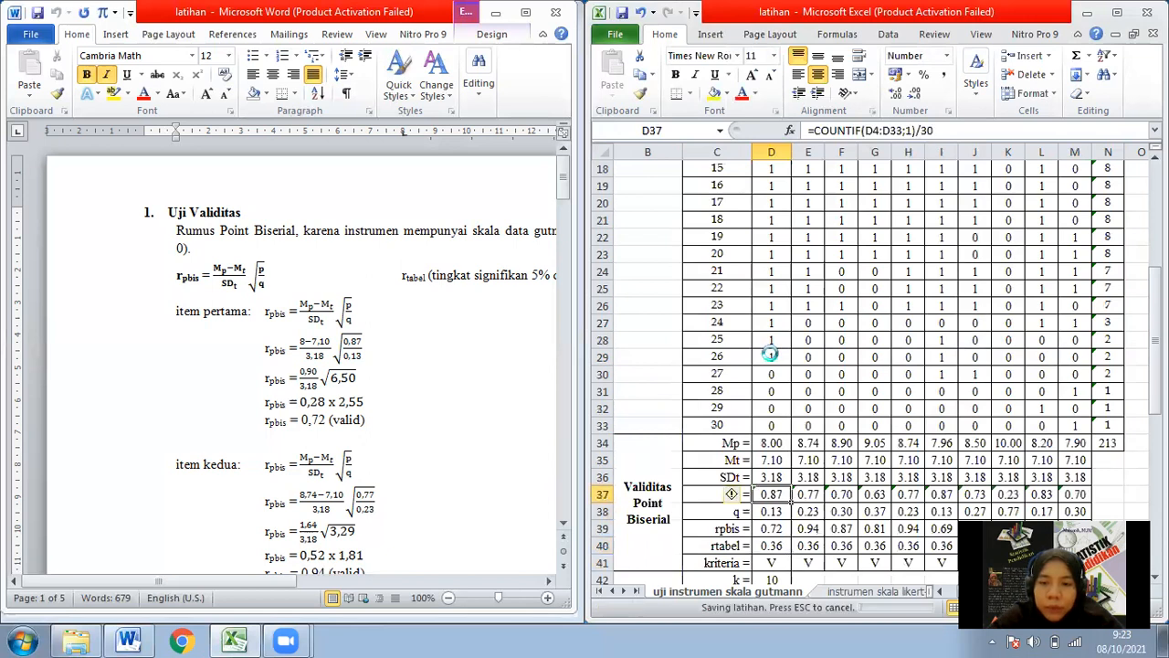
key(Left)
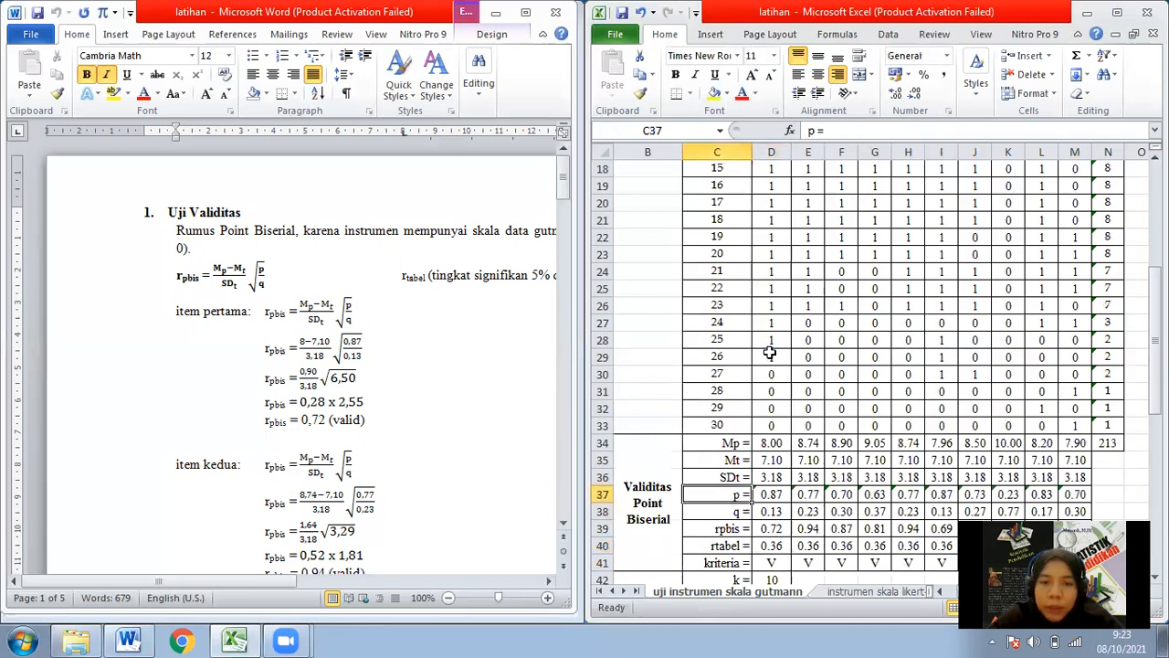
- Copy item 1's p formula from D37 across the p row to M37 and save the workbook
key(Right)
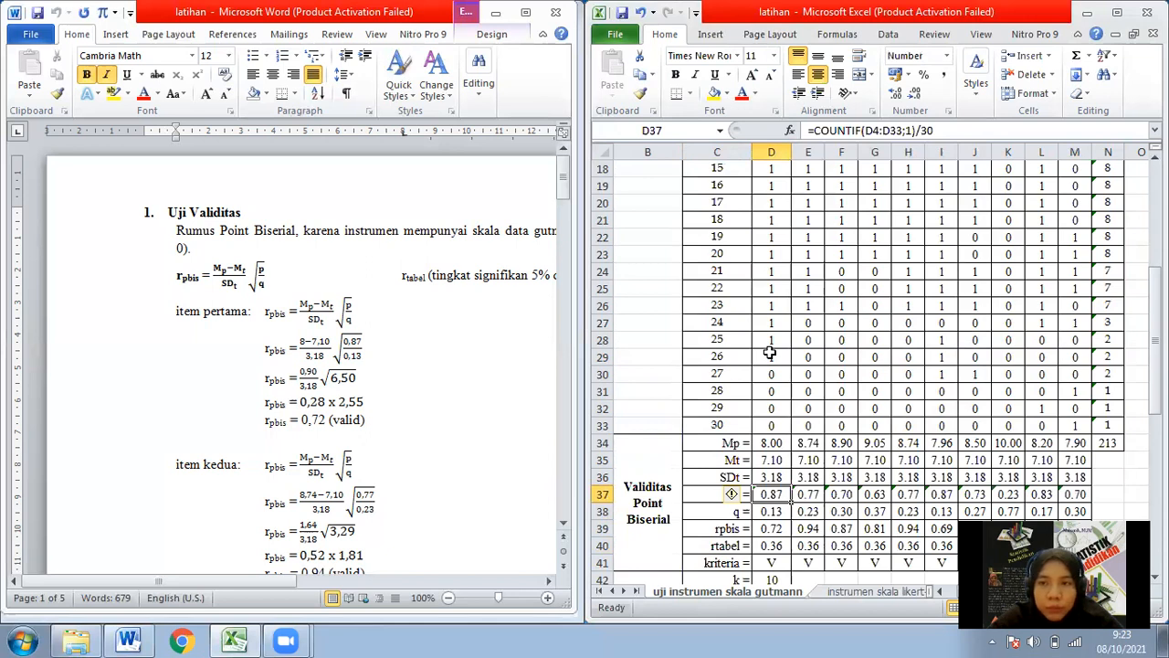
key(Right)
key(Left)
key(ctrl+c)
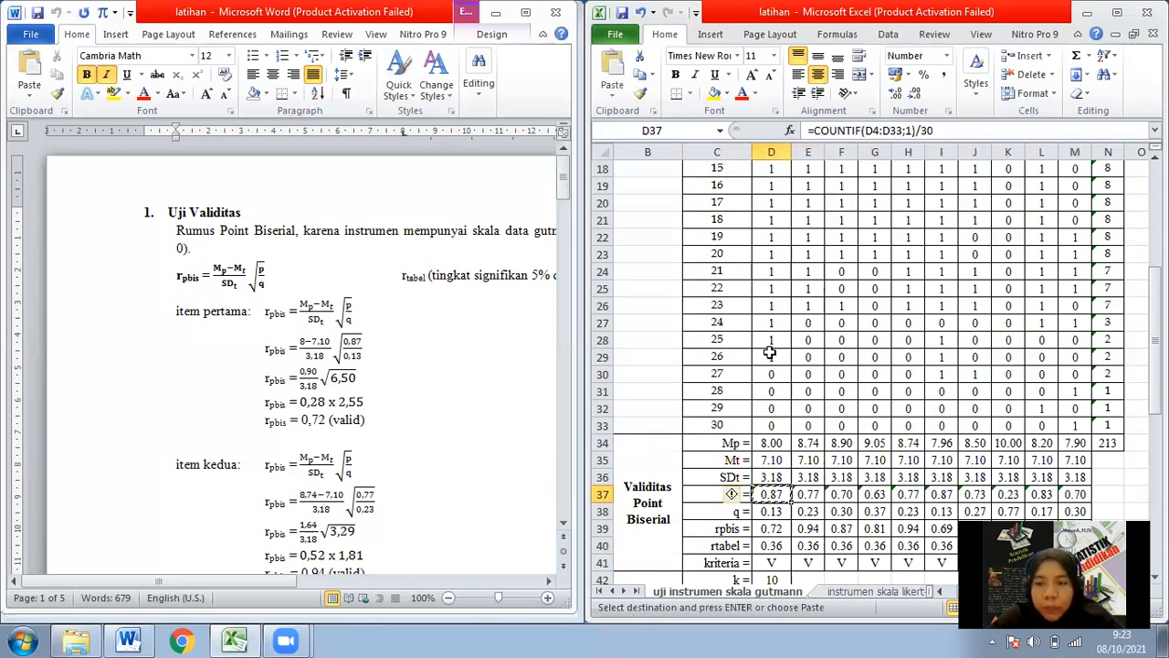
key(ctrl+shift+Right)
key(ctrl+v)
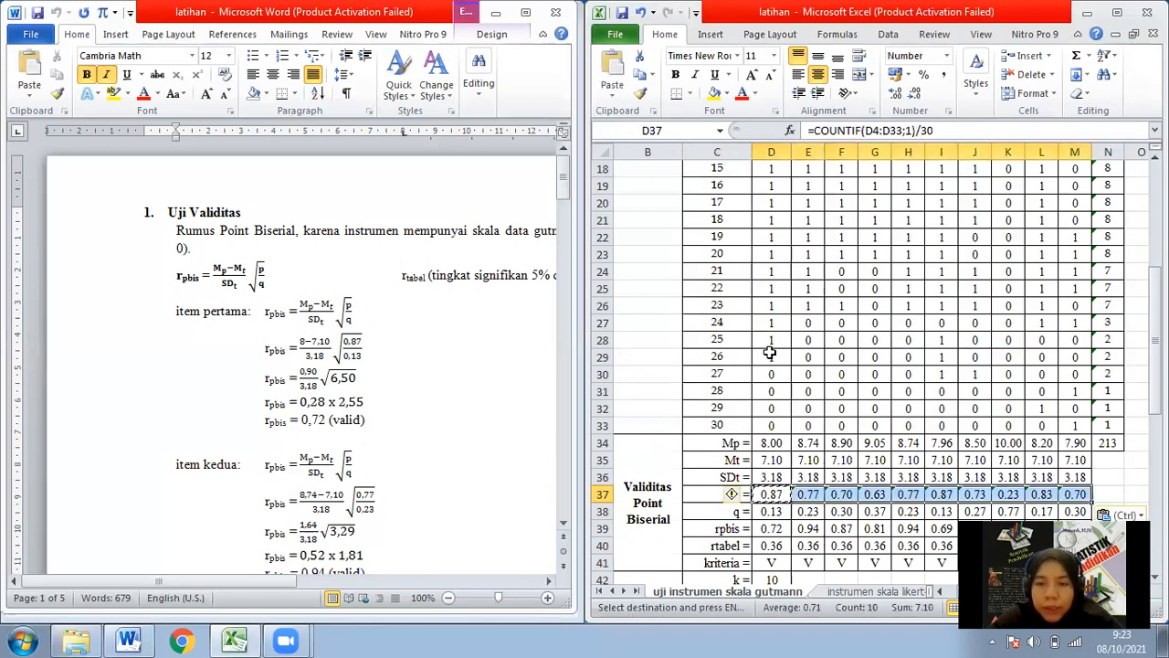
key(ctrl+Right)
key(ctrl+s)
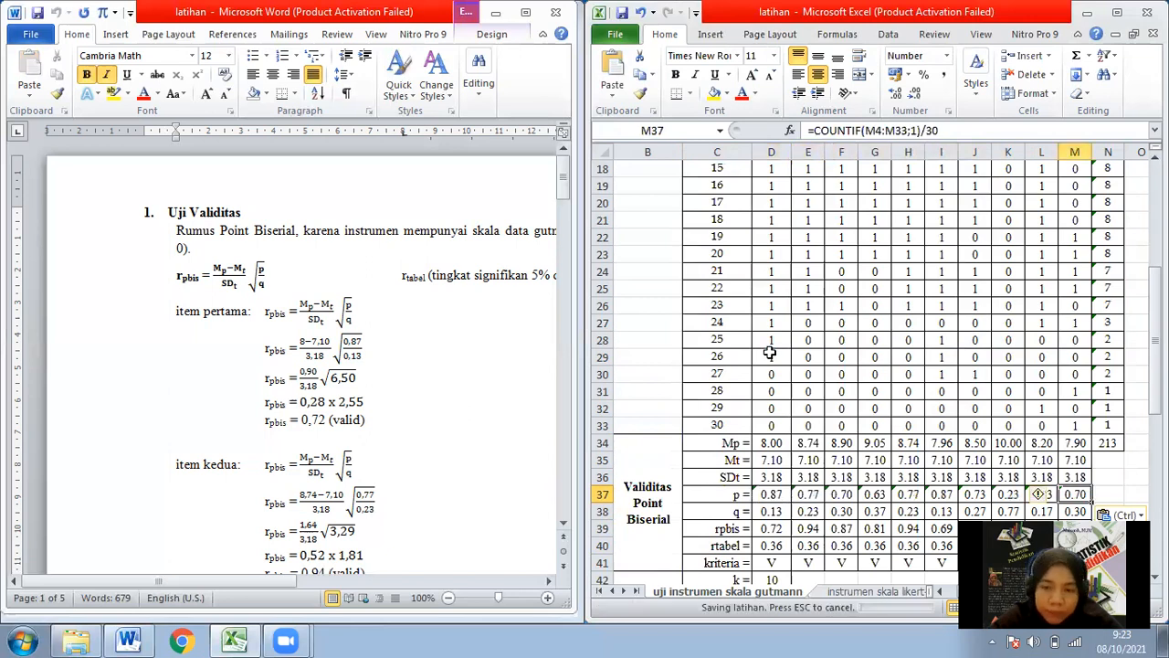
- Enter =1-D37 in D38 as item 1's q
key(Left)
key(Left)
key(ctrl+Left)
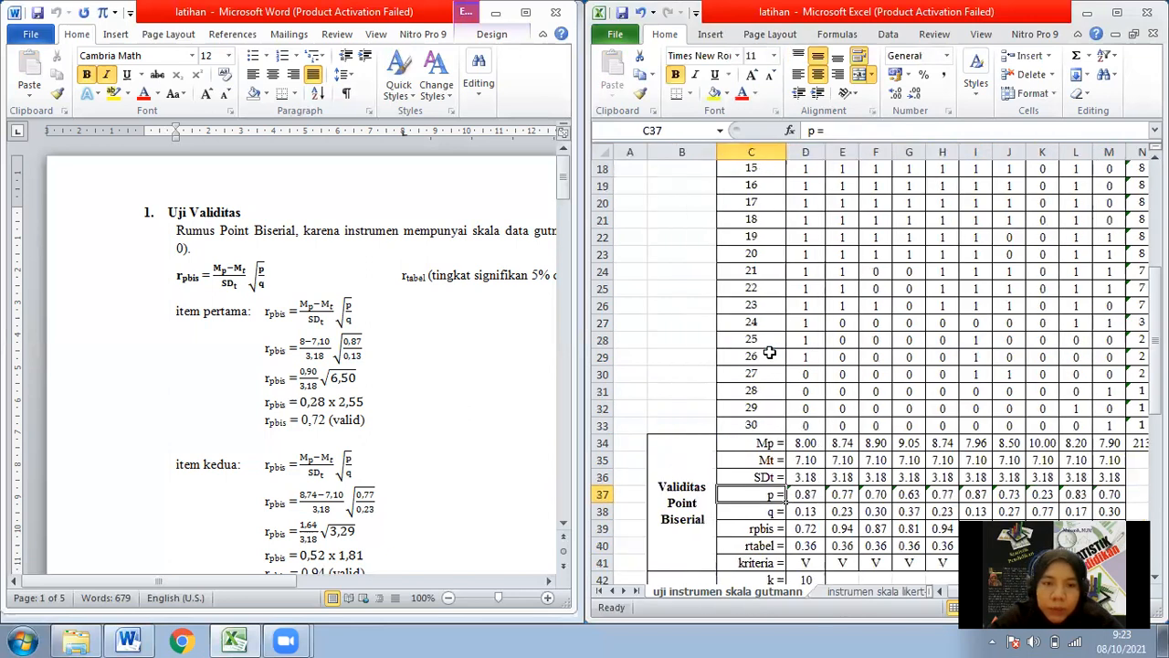
key(Down)
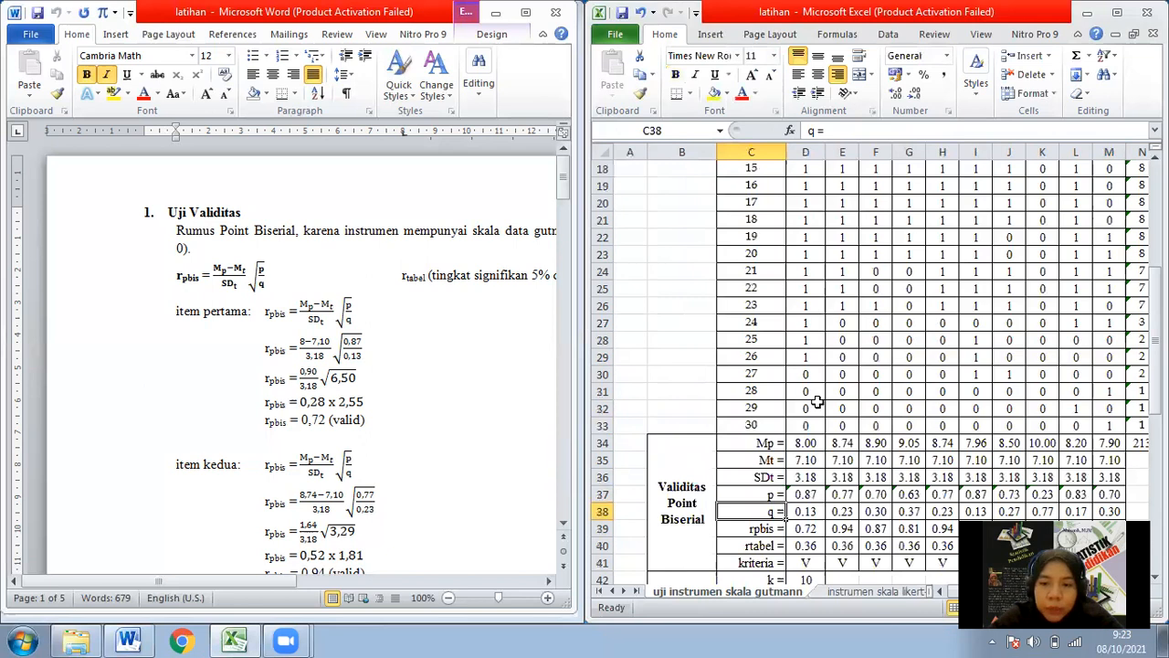
key(Right)
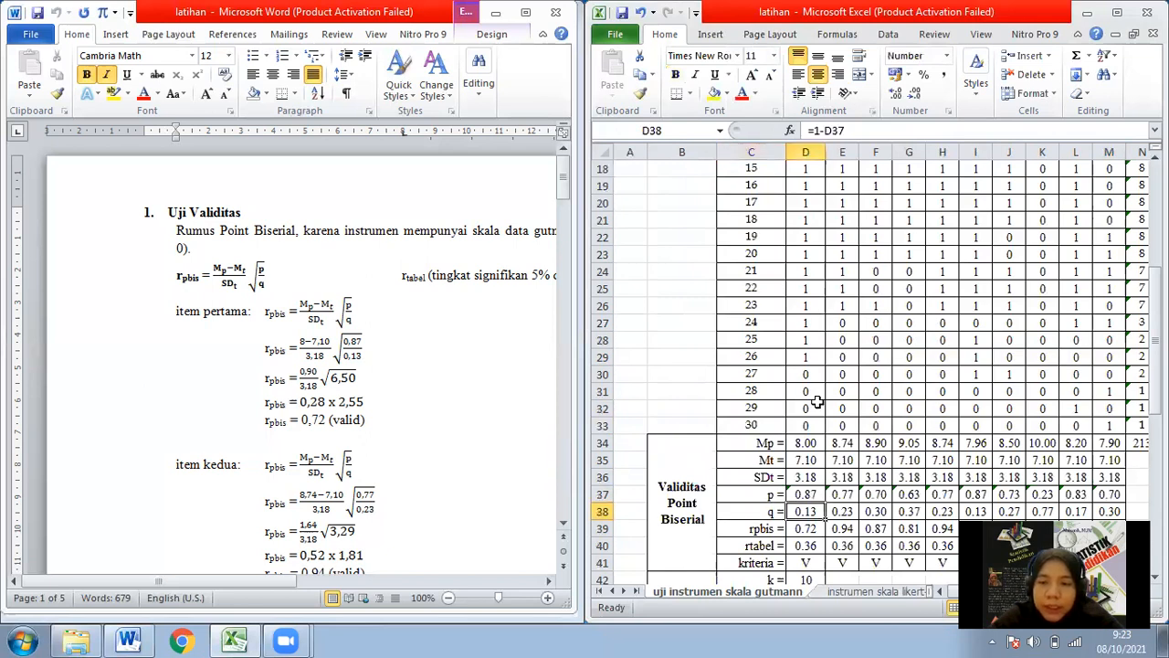
key(Left)
key(ctrl+s)
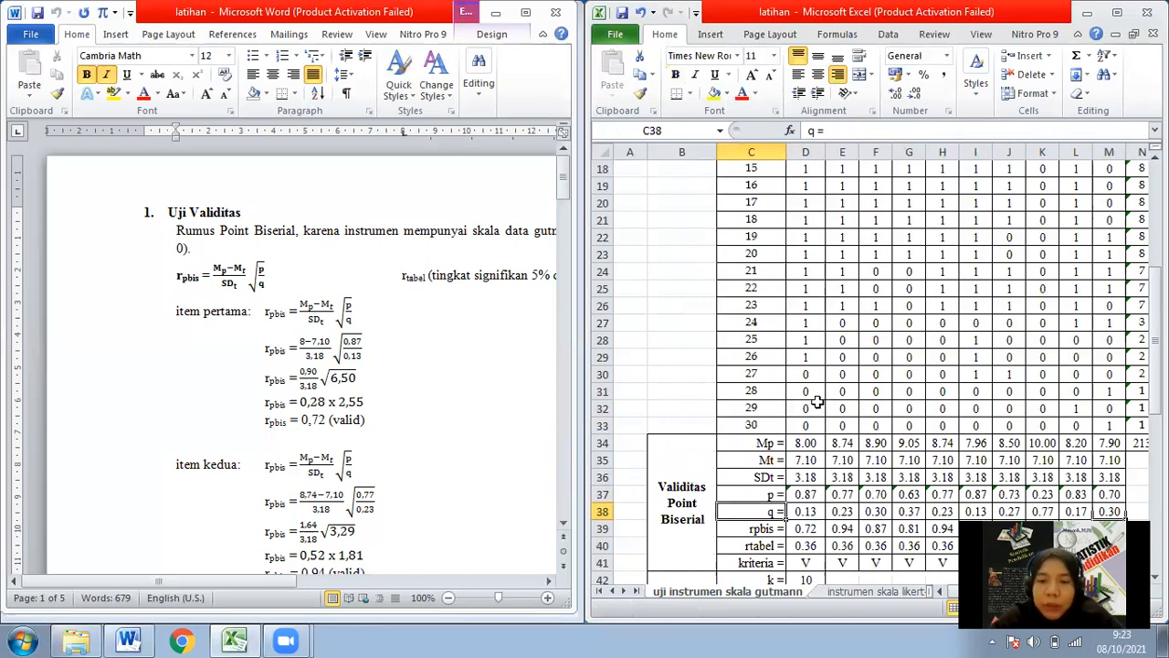
key(ctrl+Right)
key(Right)
click(765, 509)
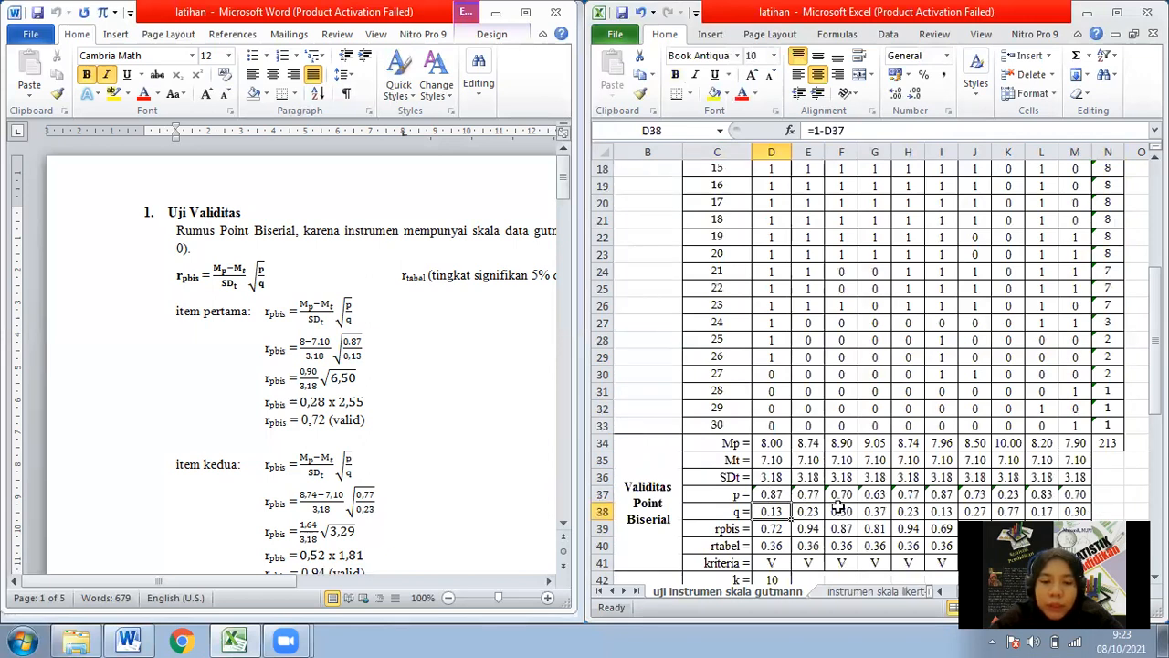
text(=1-)
click(769, 494)
key(ctrl+Return)
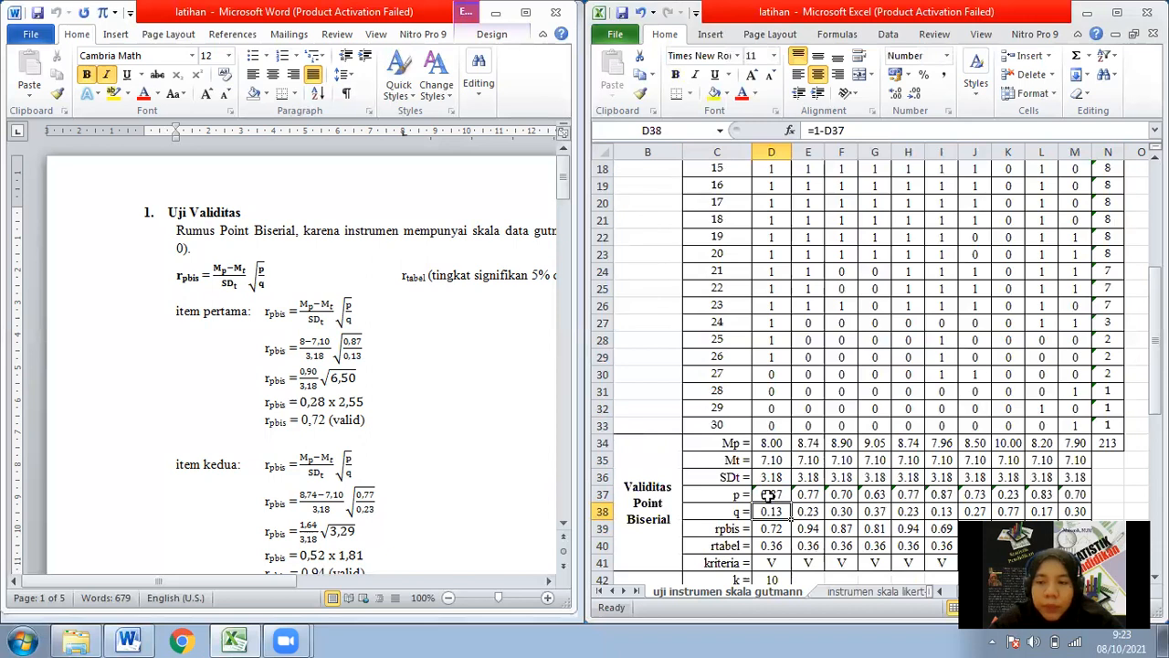
- Copy item 1's q formula from D38 across the q row to M38 and save the workbook
key(ctrl+c)
key(ctrl+shift+Right)
key(Down)
key(Down)
key(Down)
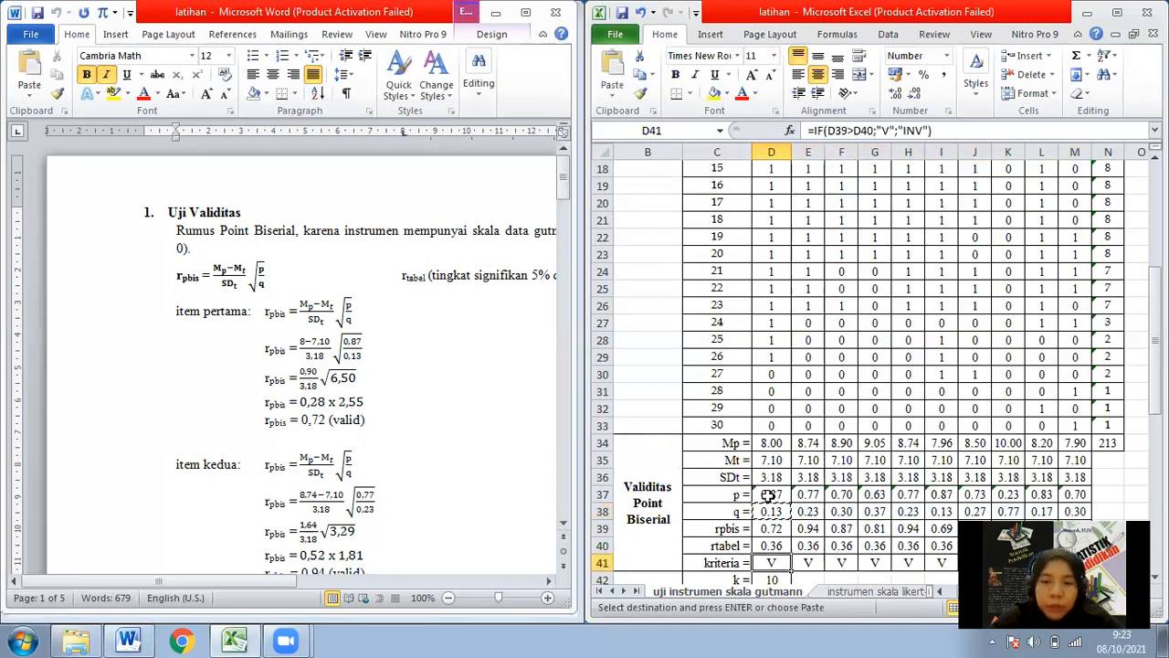
key(Down)
key(Down)
key(Down)
key(Escape)
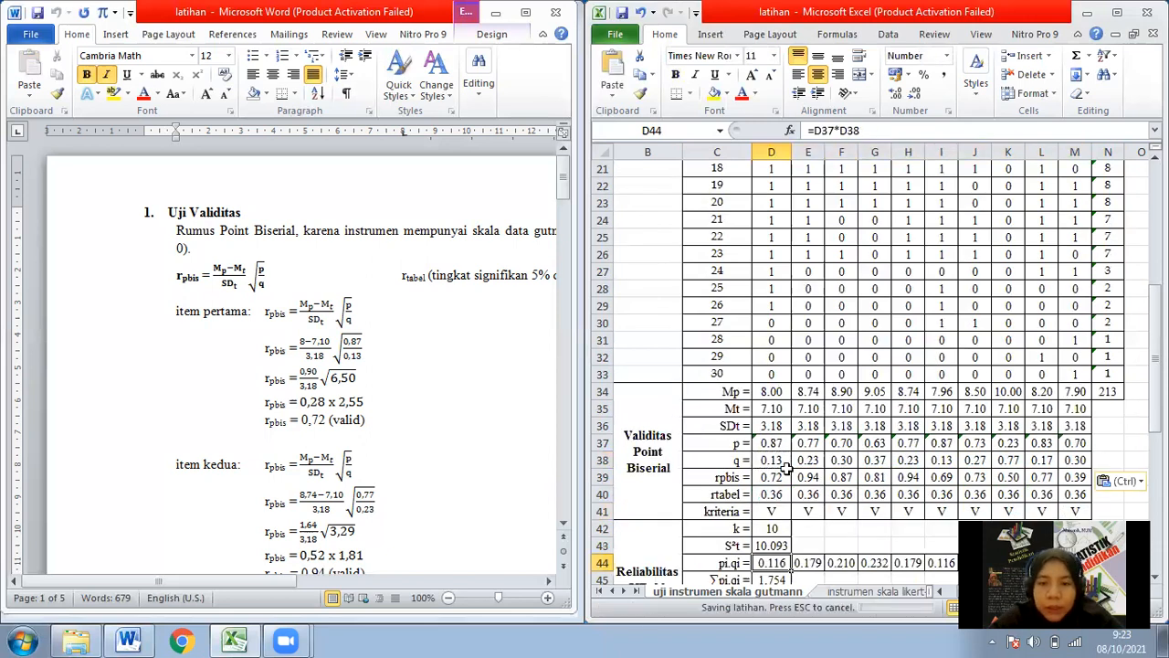
- Start item 1's rpbis formula in D39 as =(D34-D35)/D36, dividing the Mp and Mt difference by SDt
click(781, 475)
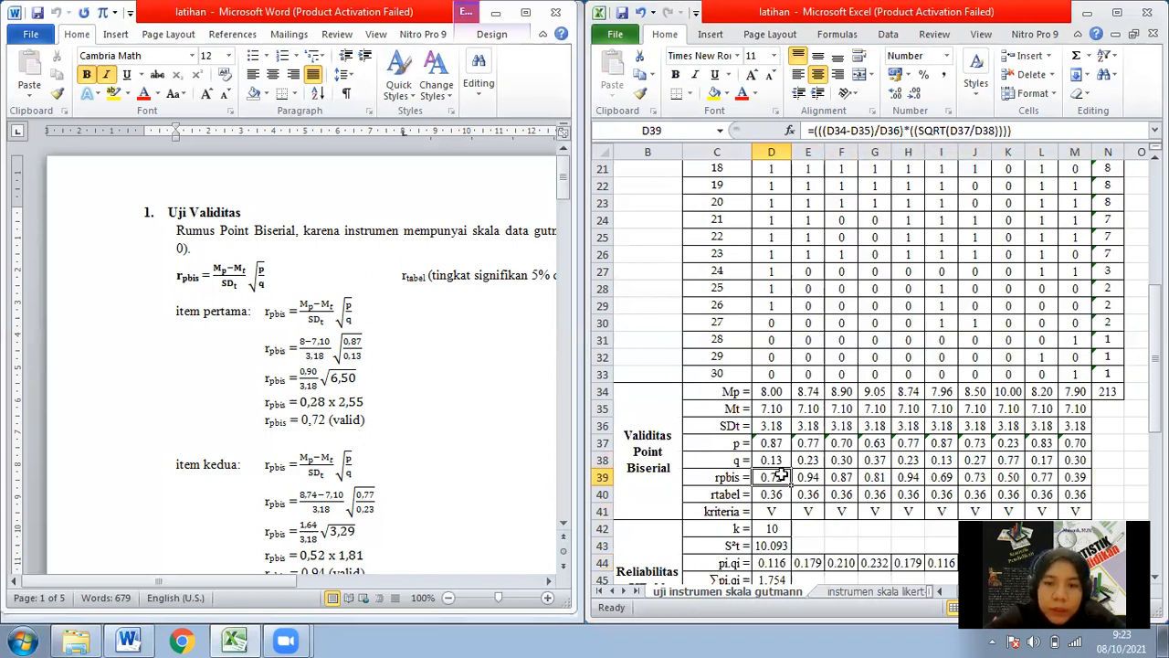
text(=)
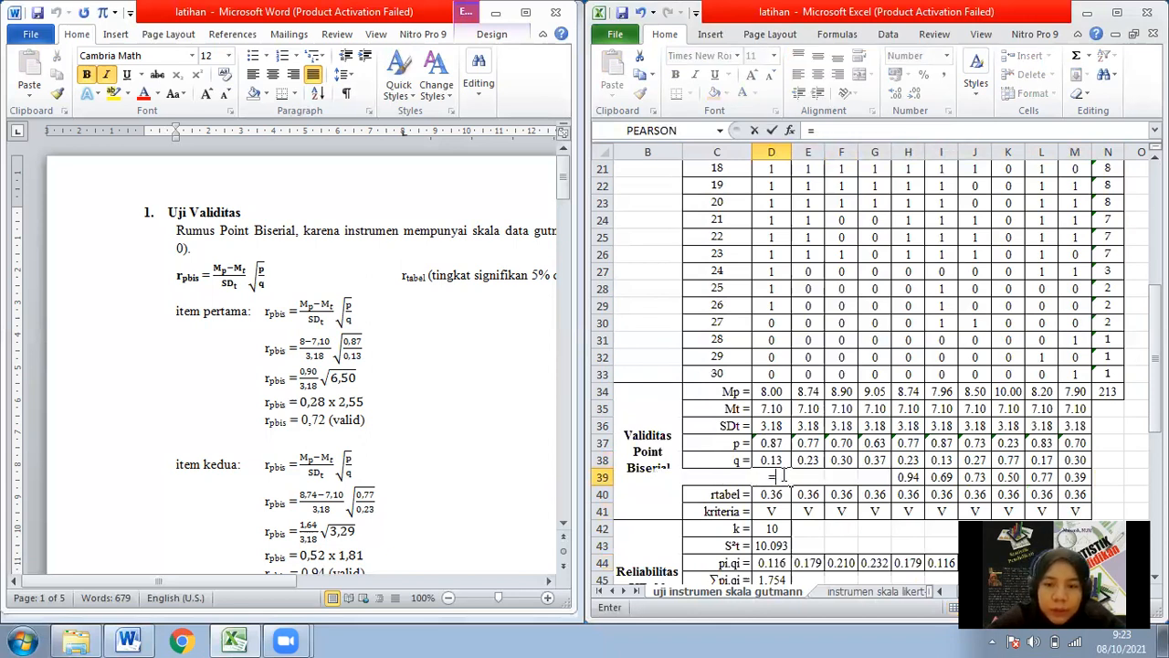
text(()
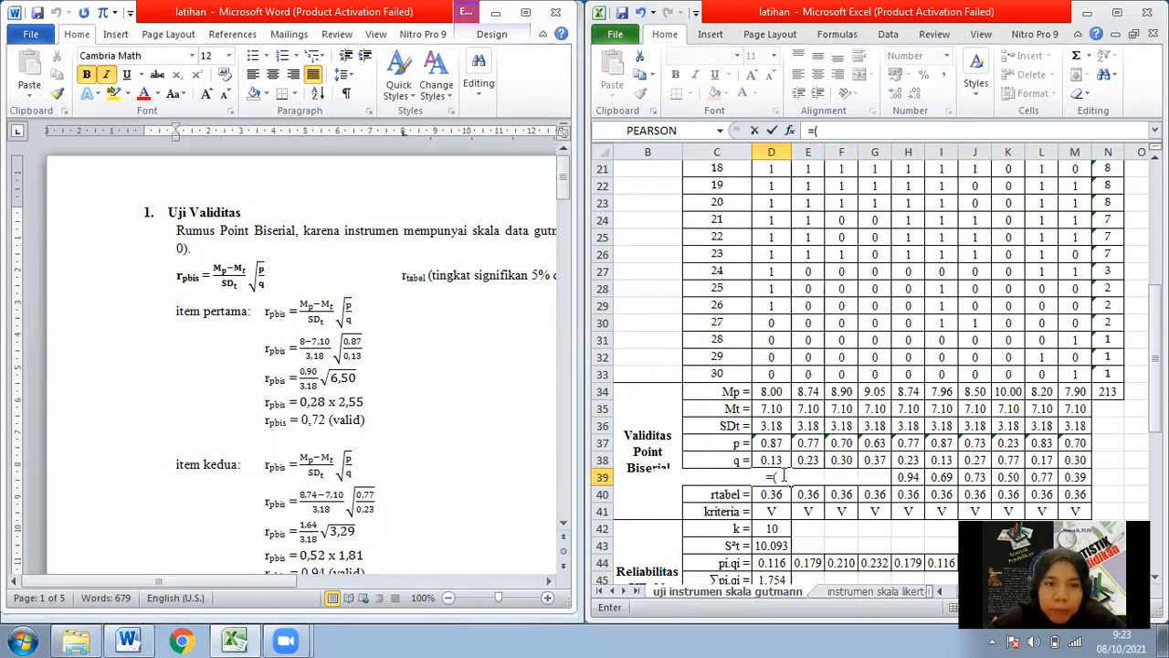
click(784, 391)
text(-)
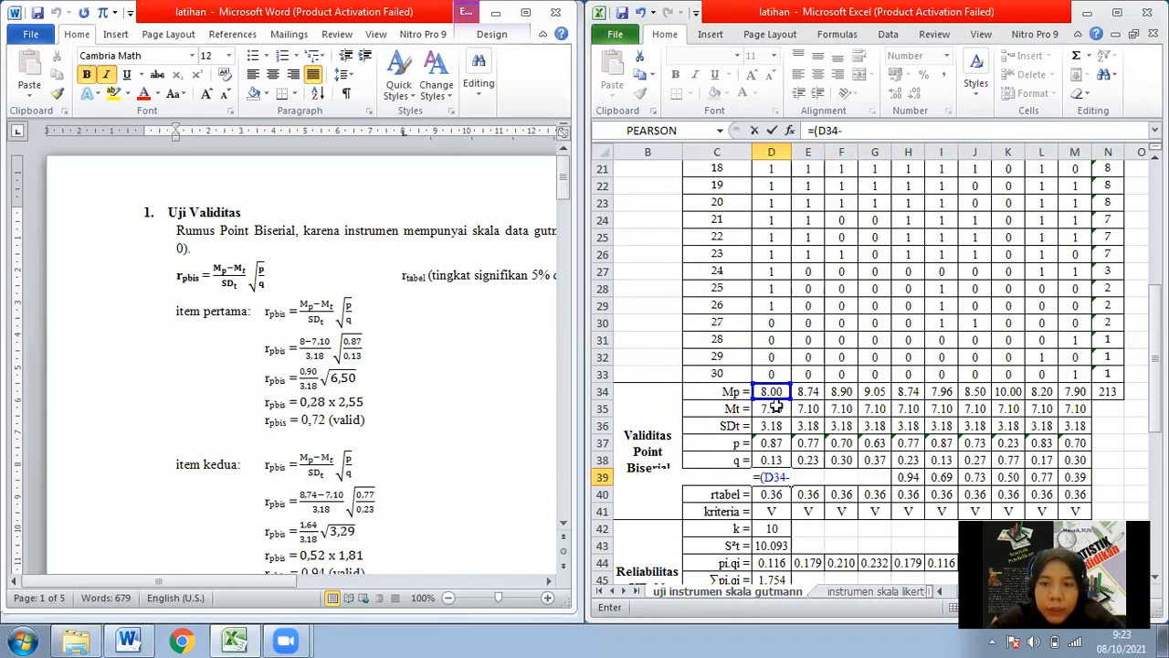
click(772, 411)
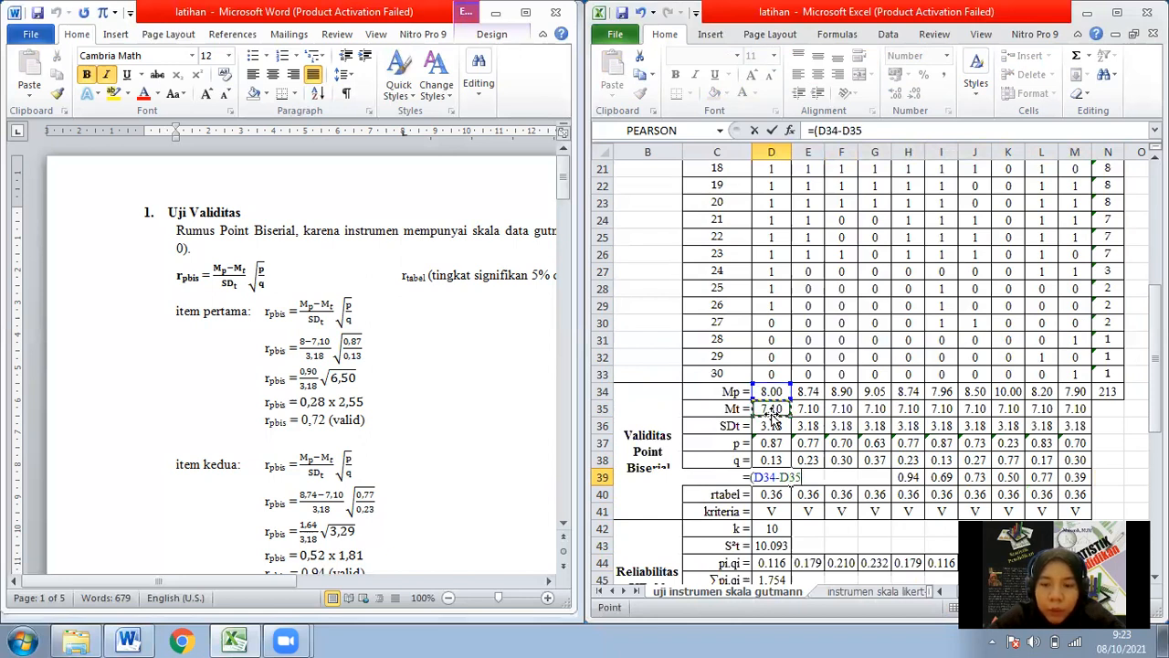
text())
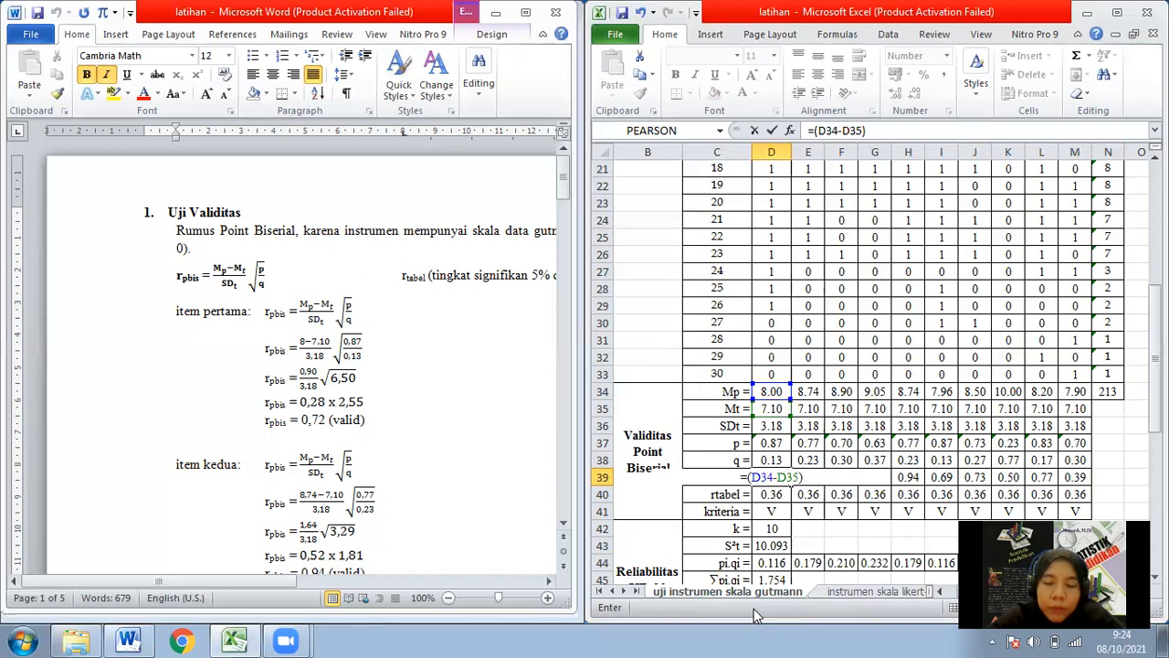
text(/)
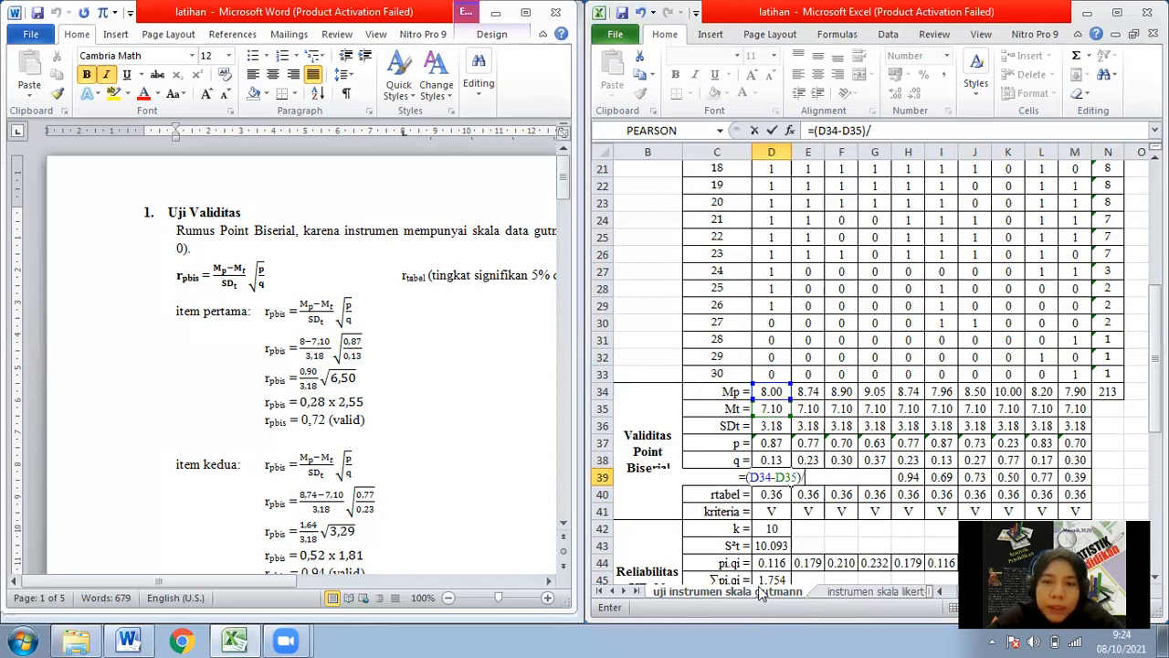
click(772, 426)
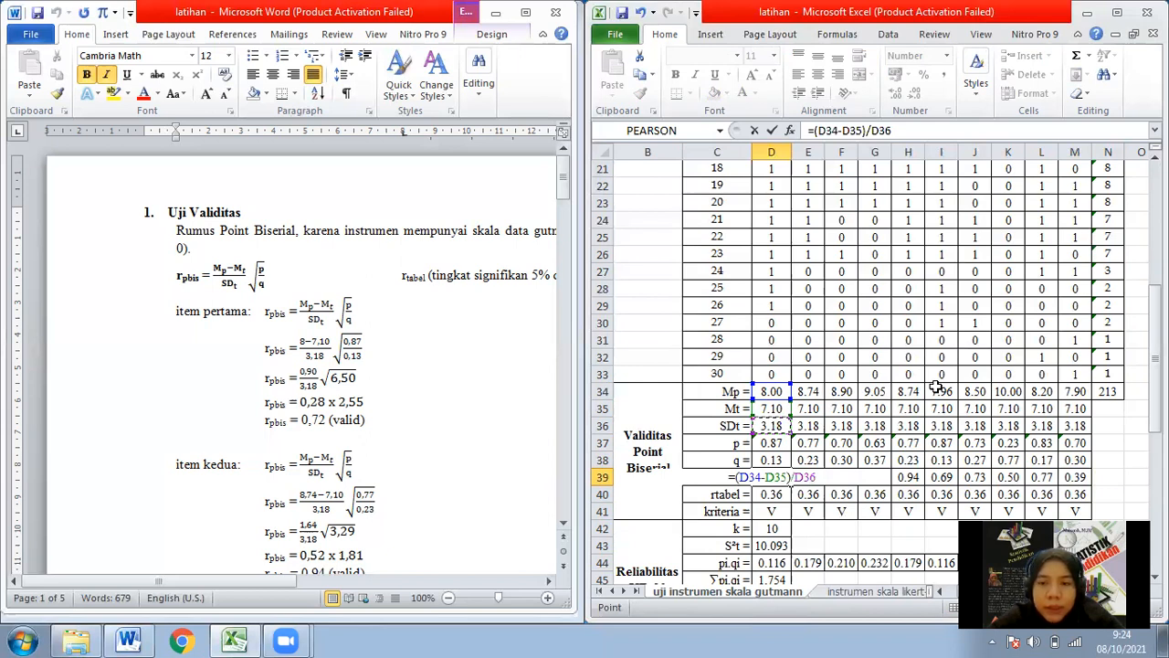
- Enclose the whole quotient in D39's formula in an outer pair of parentheses
click(814, 131)
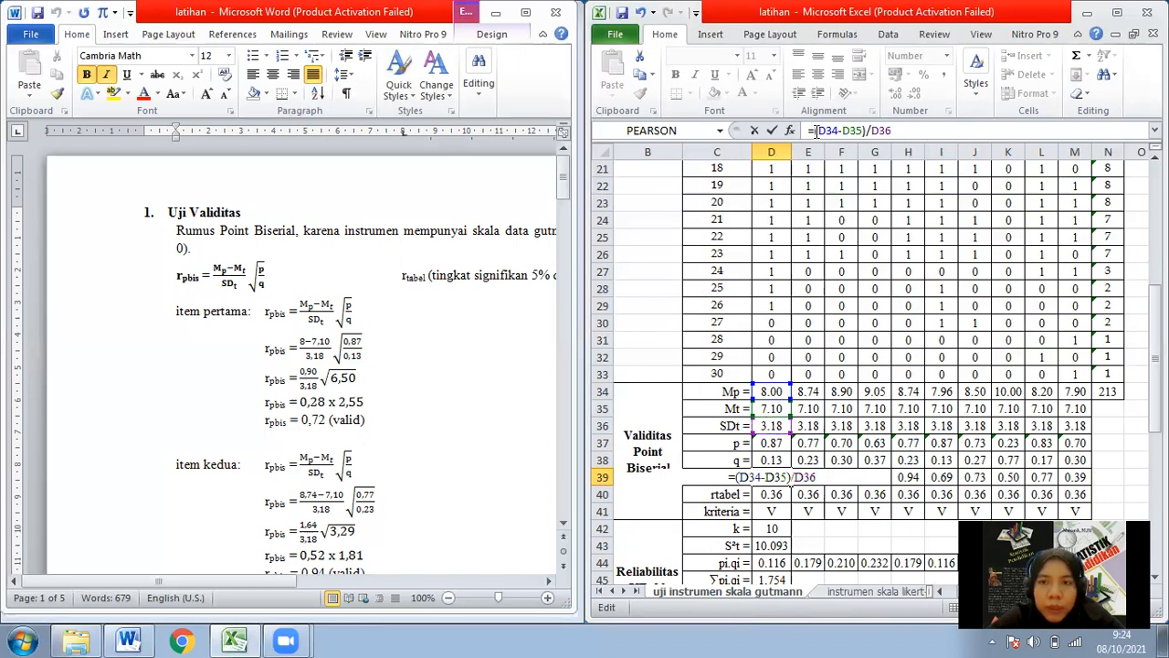
text(()
click(939, 133)
text())
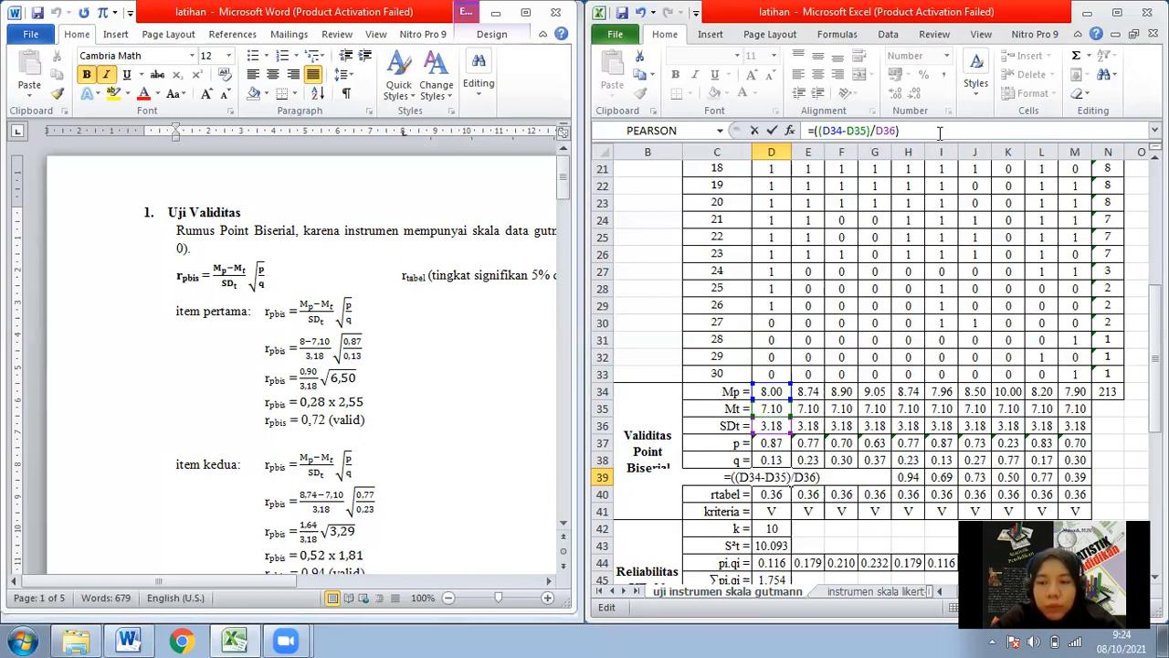
- Complete the D39 formula as =((D34-D35)/D36)*(SQRT(D37/D38)) and save the workbook
text(*)
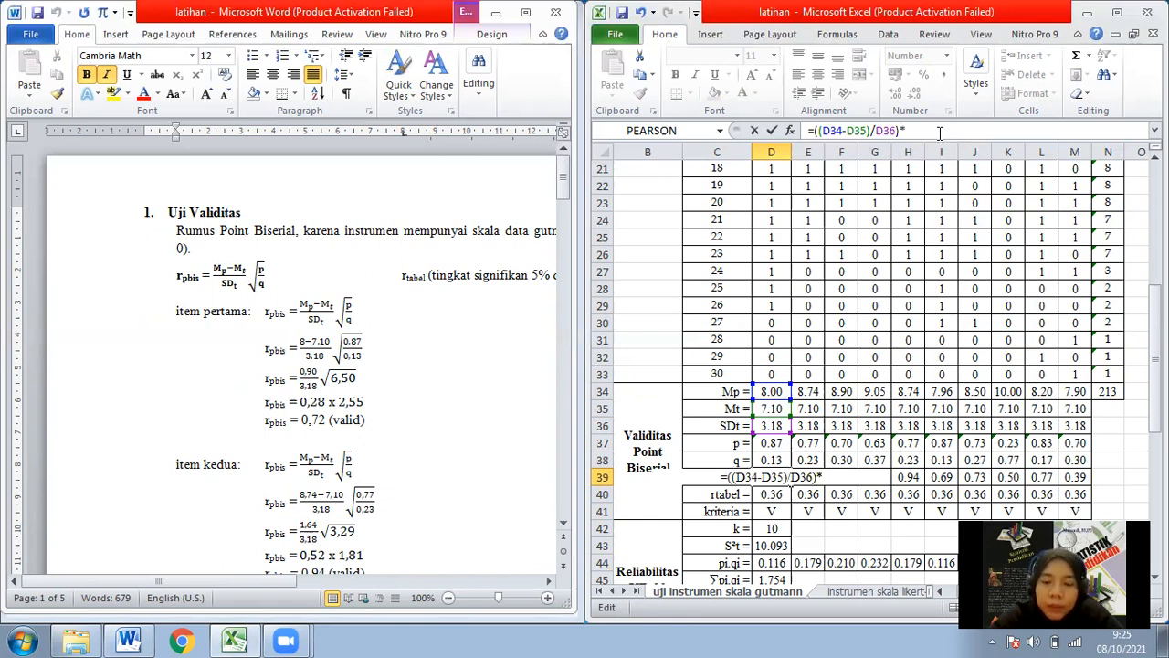
text((sq)
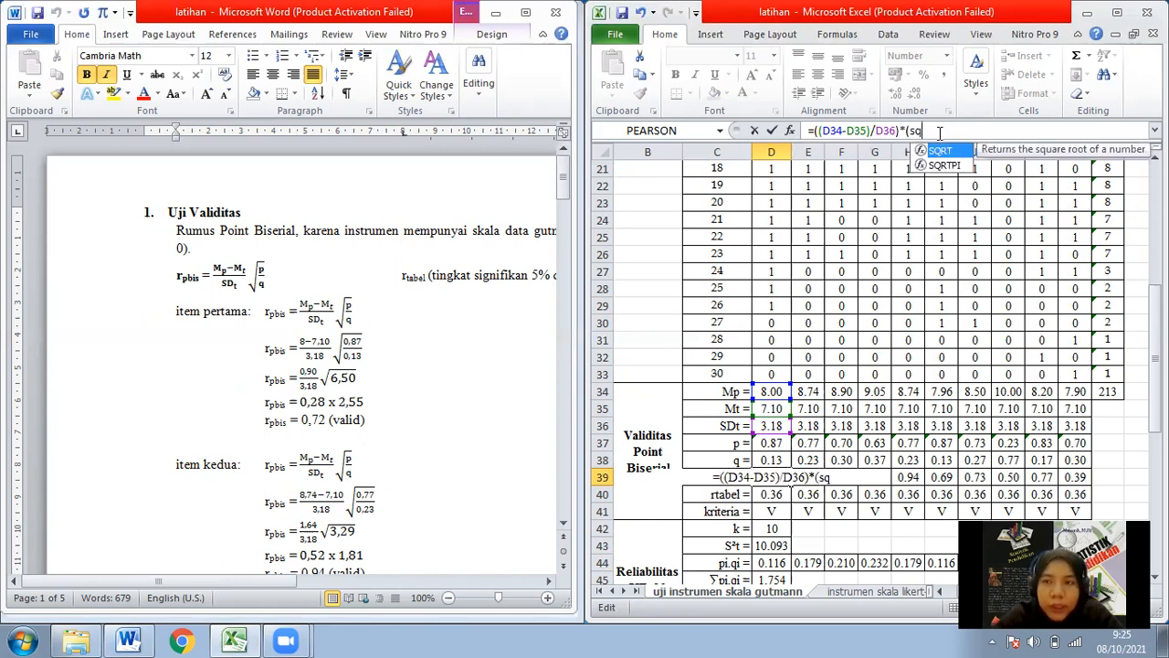
text(rt)
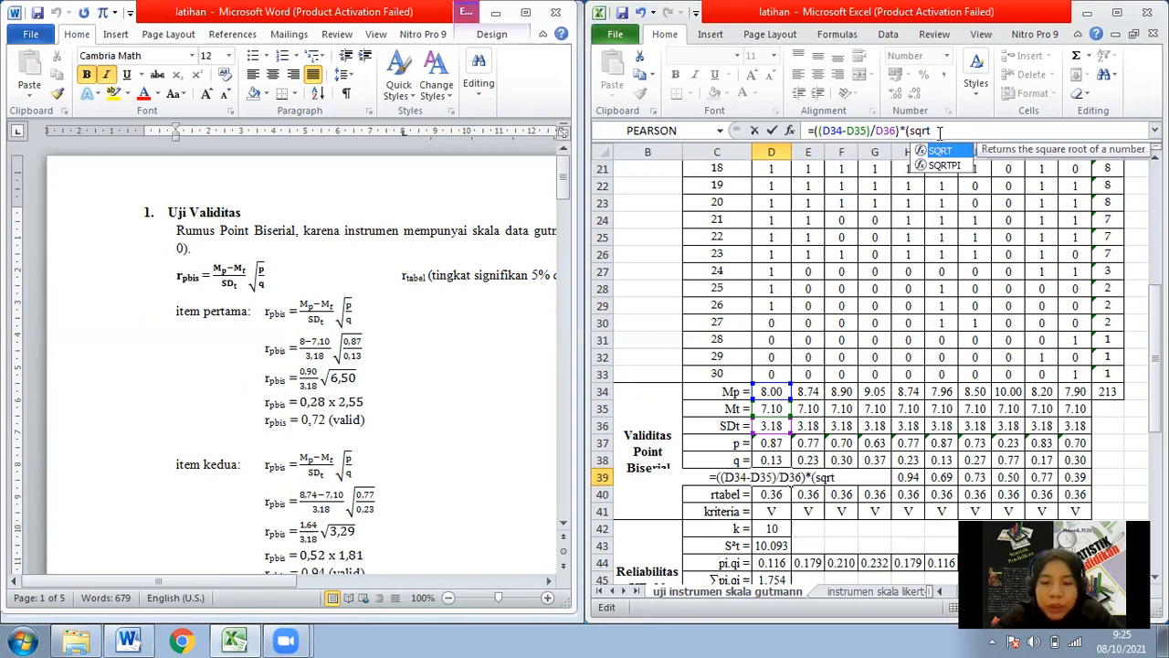
text(()
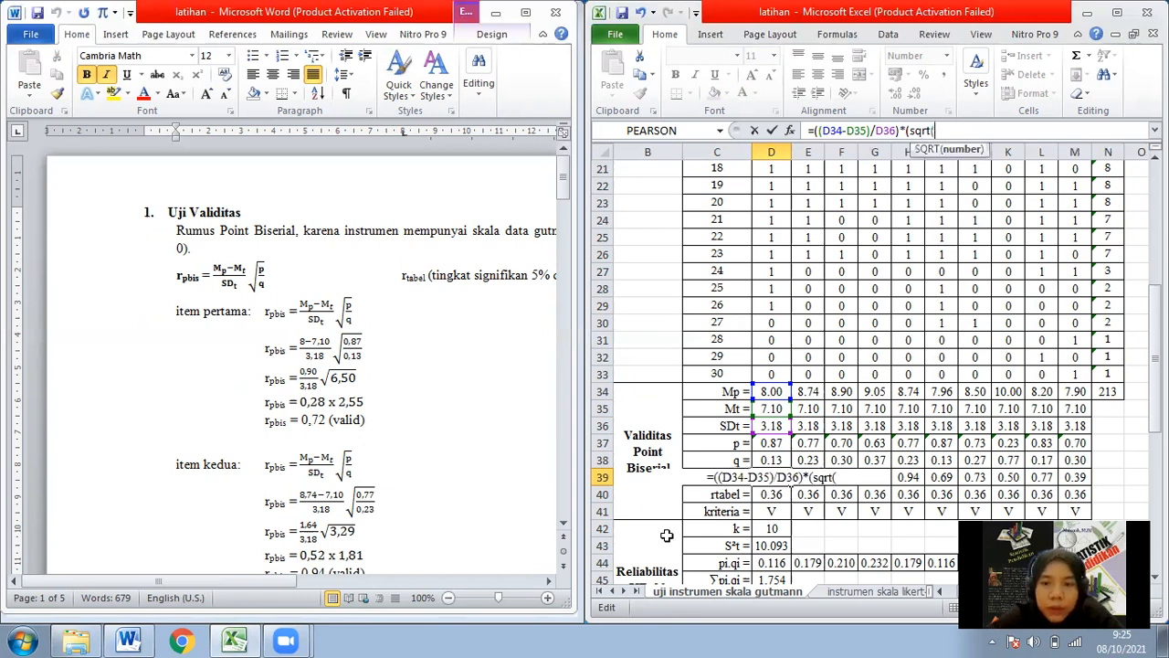
click(774, 441)
text(/)
click(782, 460)
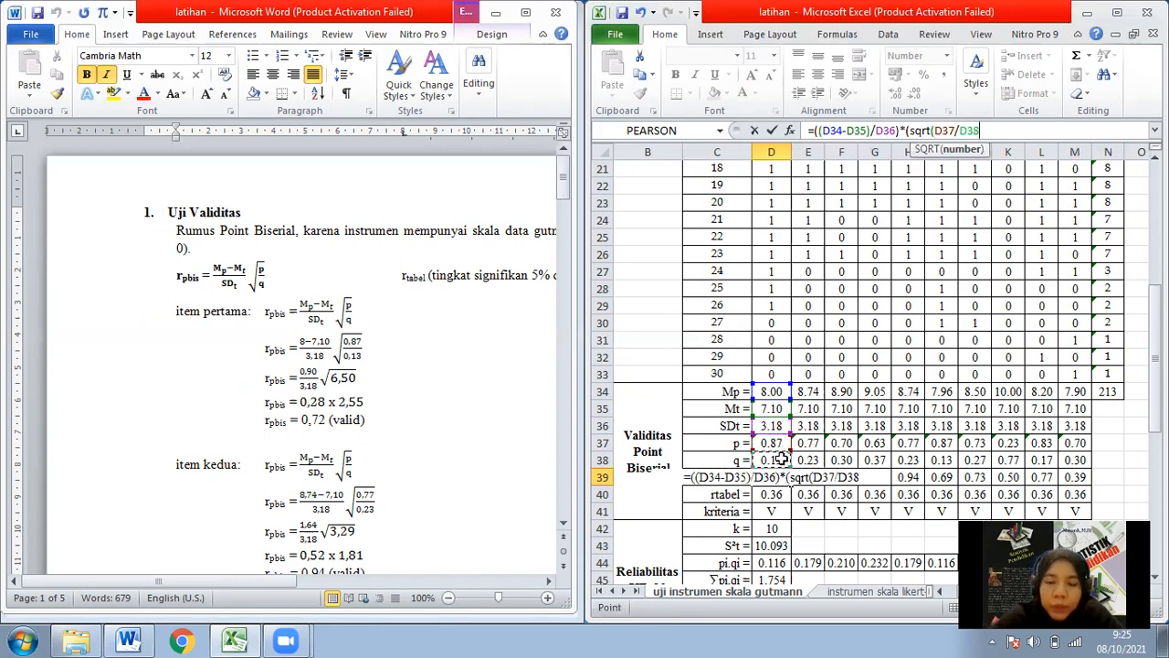
text())
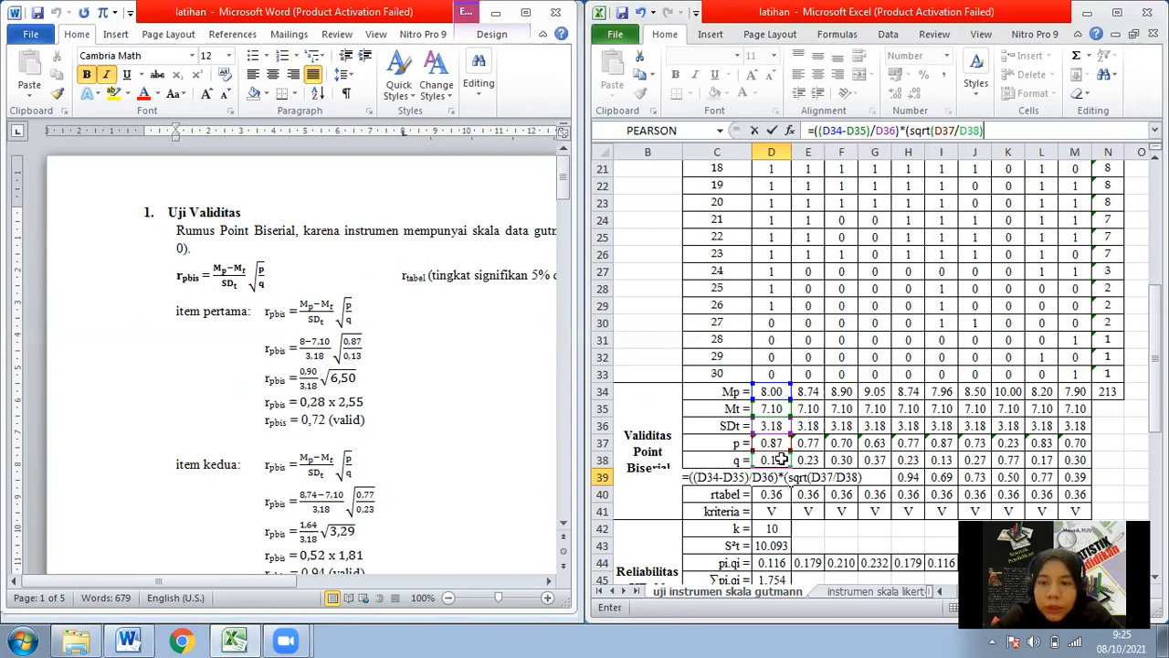
key(Return)
key(Up)
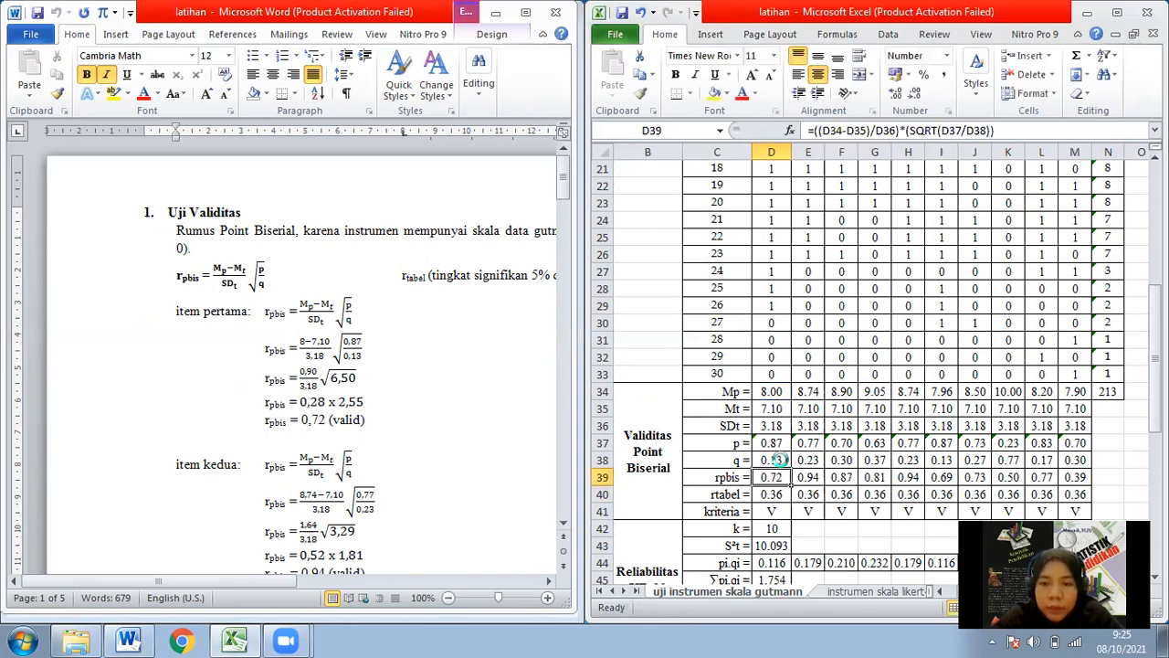
key(ctrl+s)
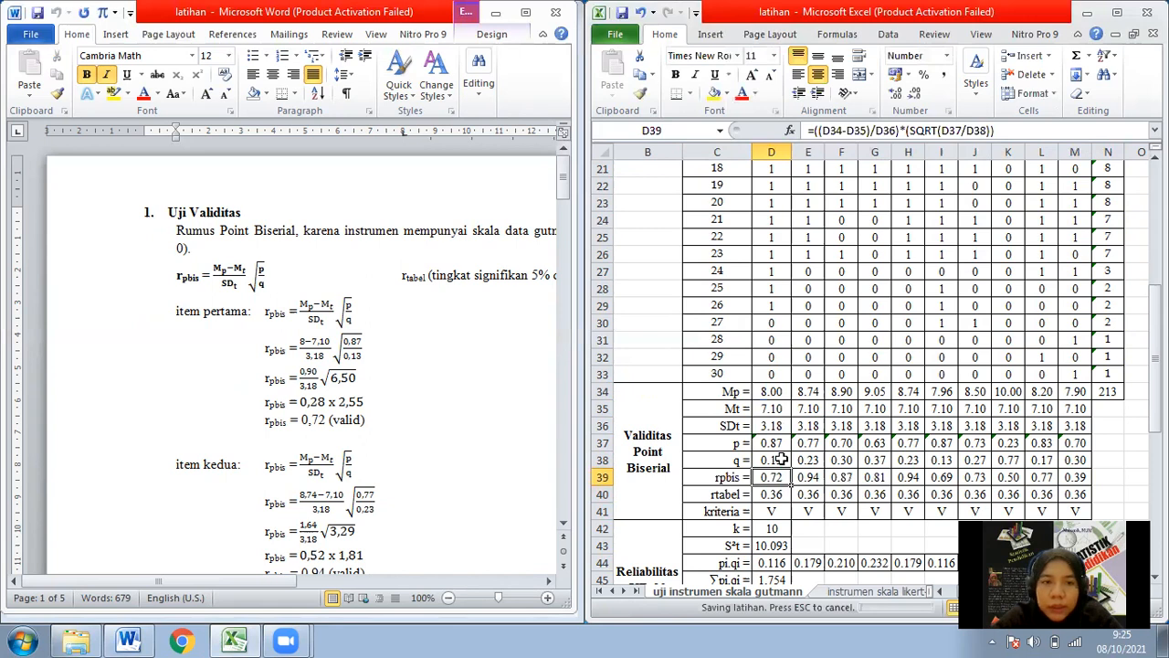
- Copy item 1's rpbis formula from D39 across the rpbis row to M39 and save the workbook
key(Left)
key(Right)
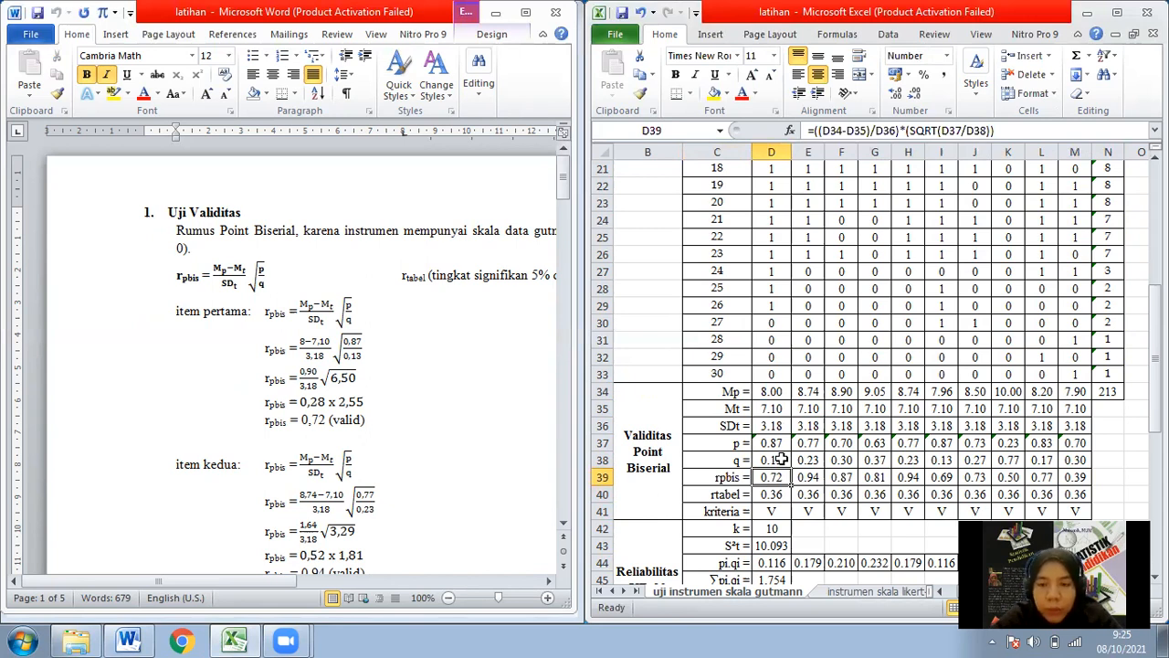
key(ctrl+c)
key(ctrl+shift+Right)
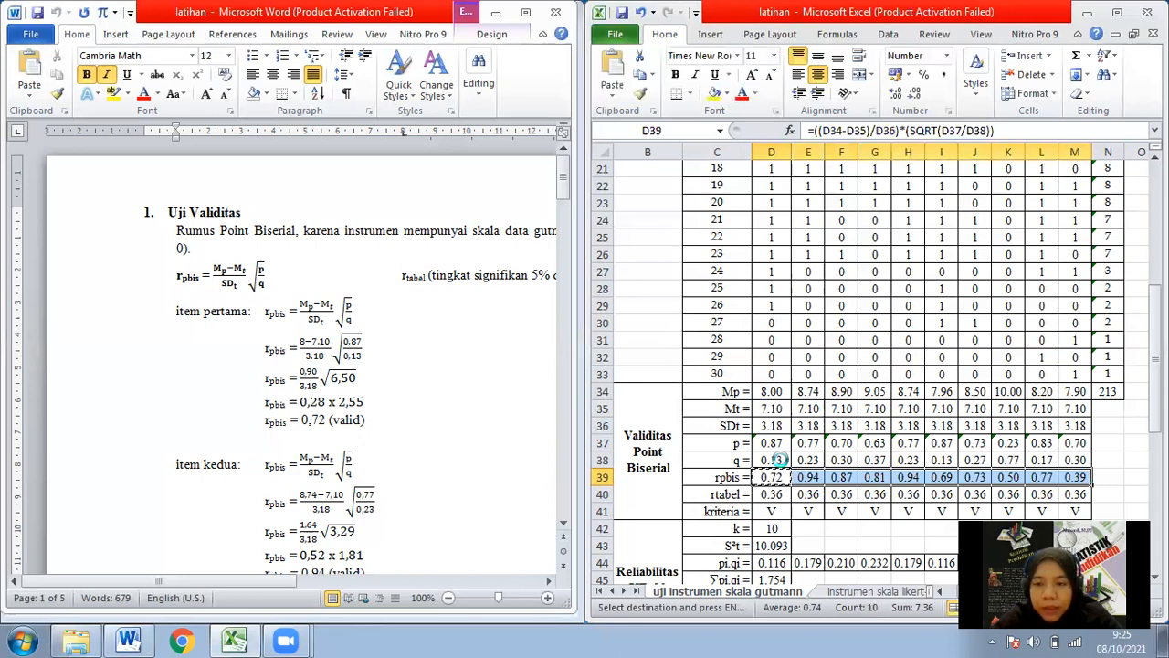
key(ctrl+v)
key(ctrl+s)
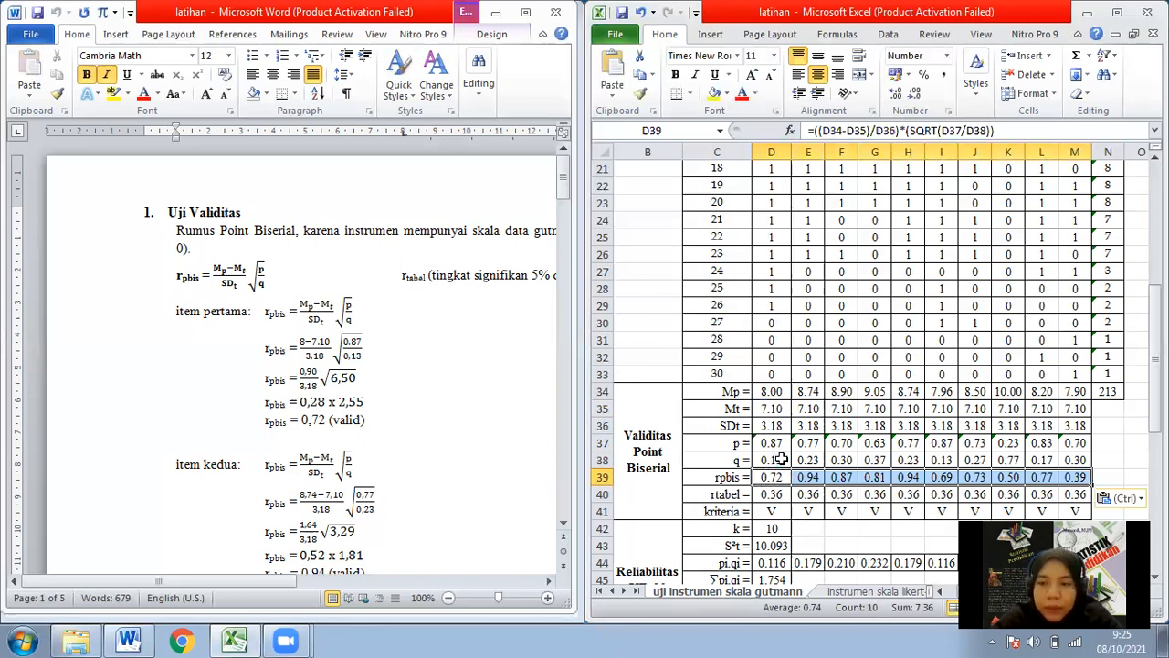
key(ctrl+Right)
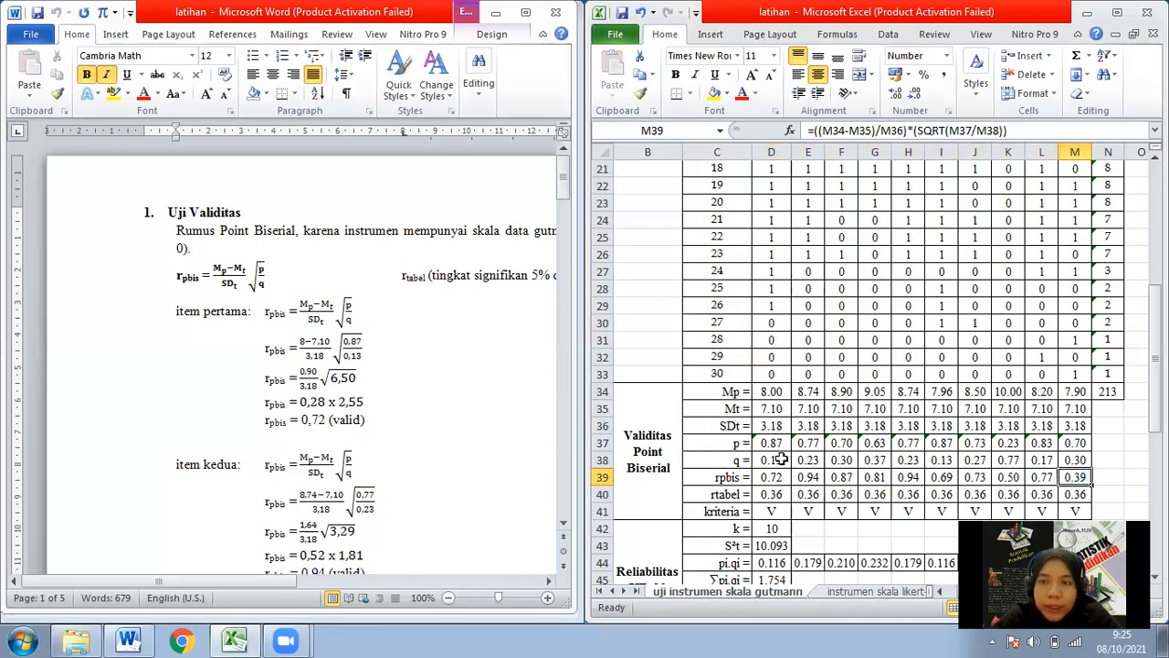
- Save the workbook and check item 1's rtabel entry in D40
key(Left)
key(ctrl+Left)
key(Down)
key(ctrl+s)
key(Right)
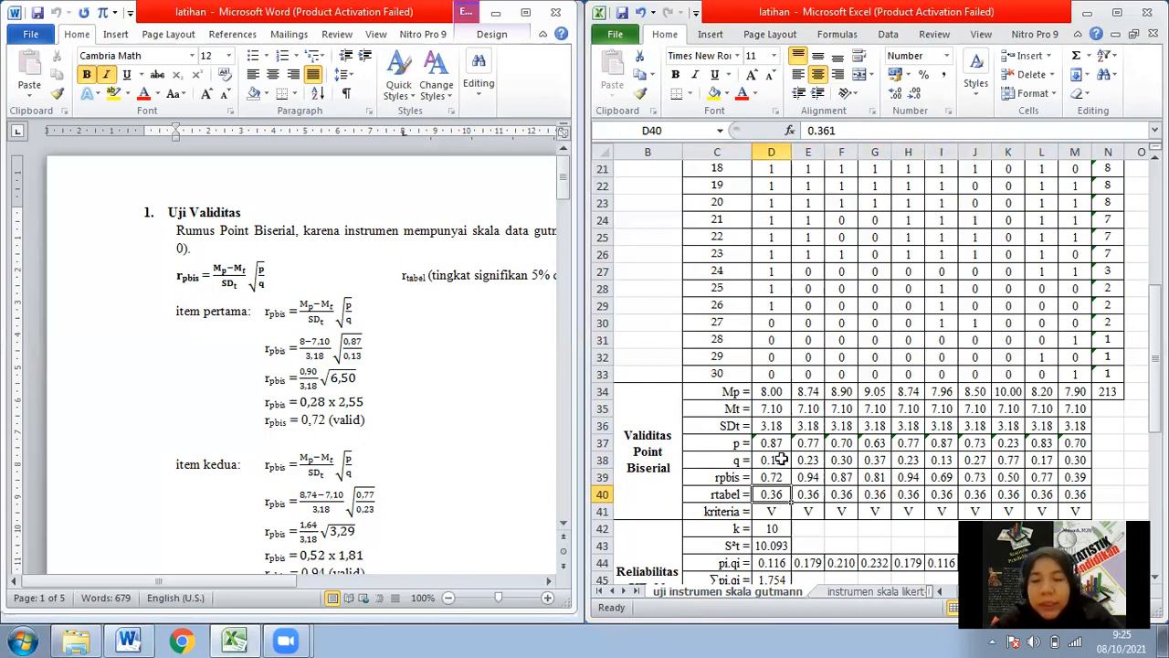
- Copy item 1's rtabel value 0.361 from D40 across the rtabel row to M40 and save the workbook
key(Left)
key(Right)
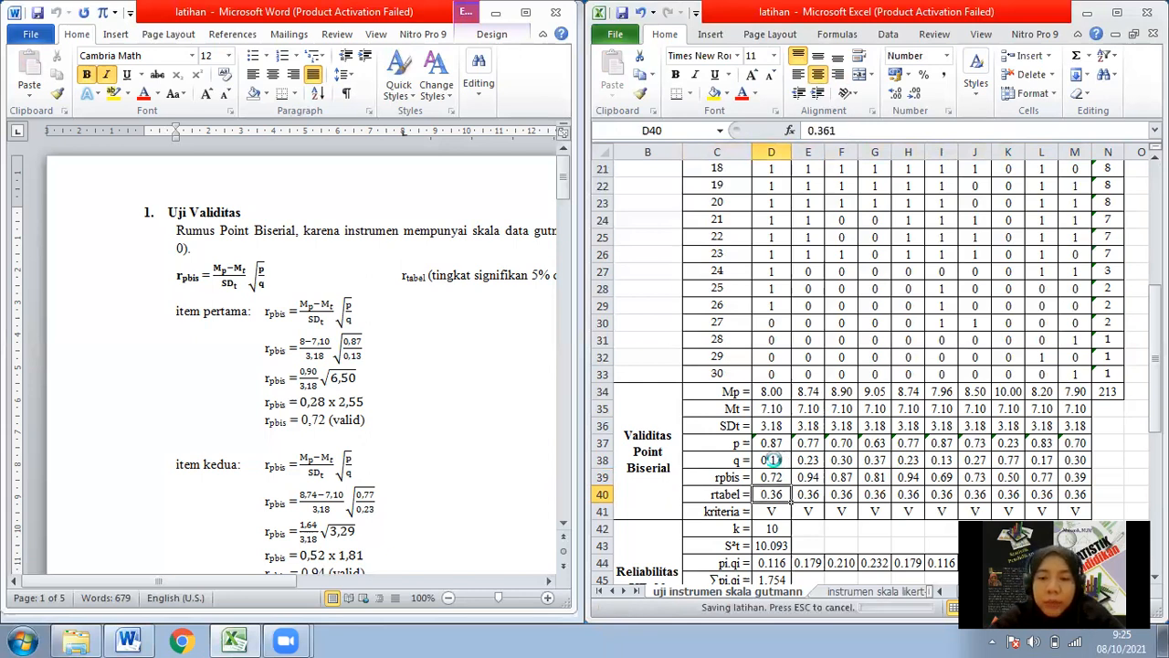
click(716, 376)
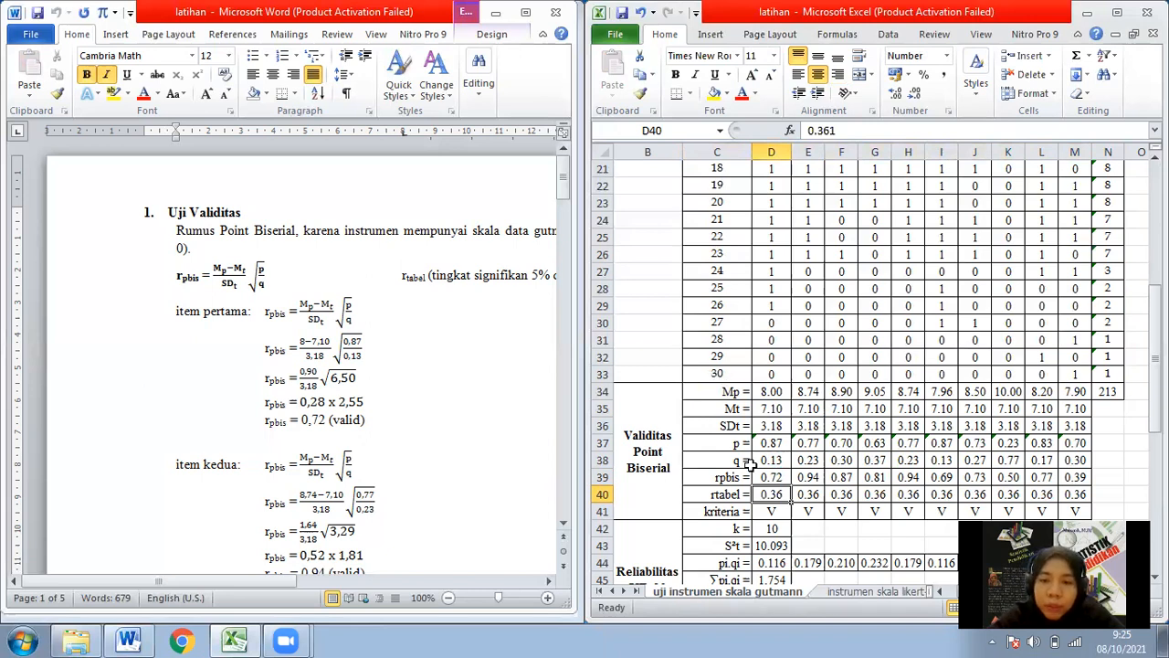
click(777, 493)
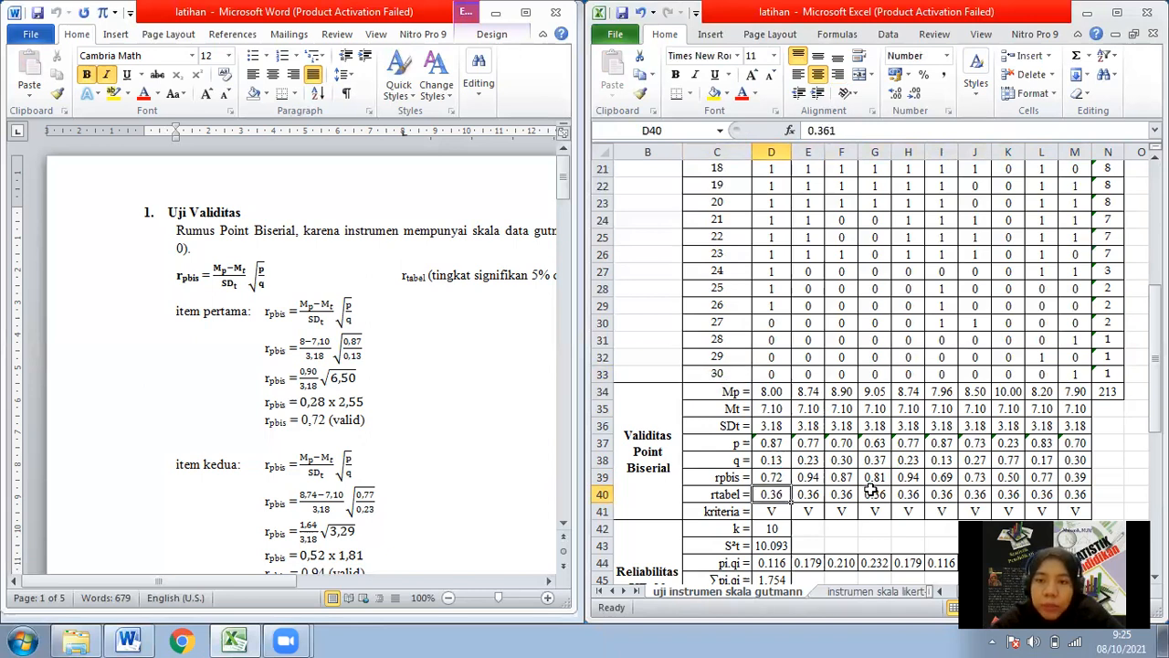
double_click(852, 130)
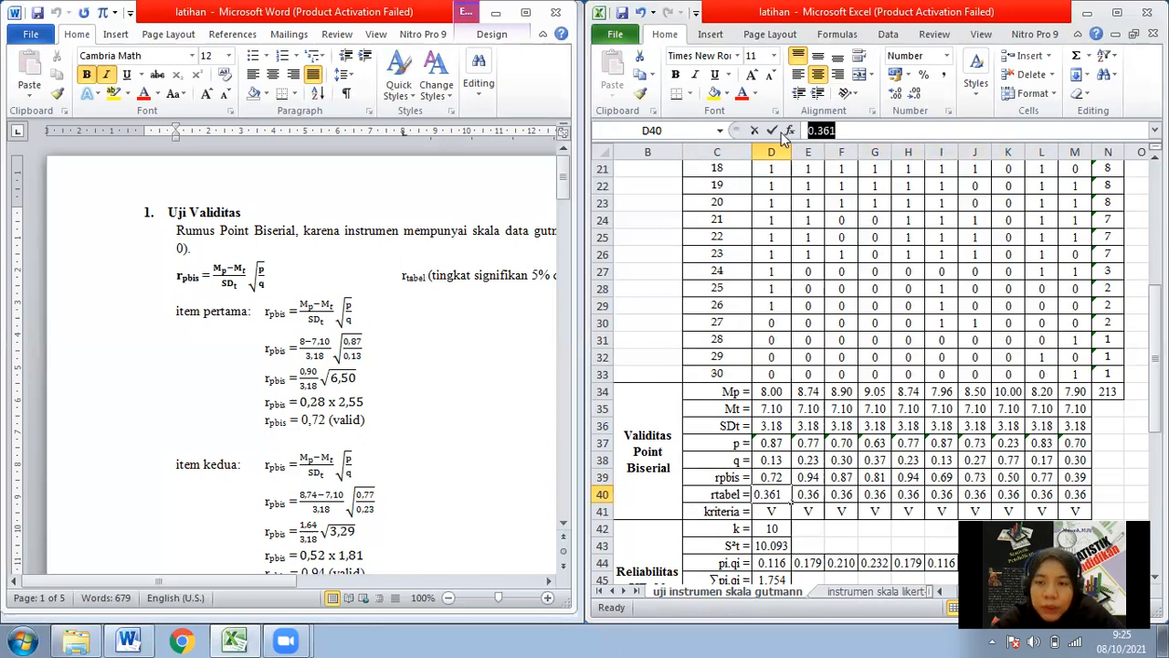
click(772, 131)
key(ctrl+c)
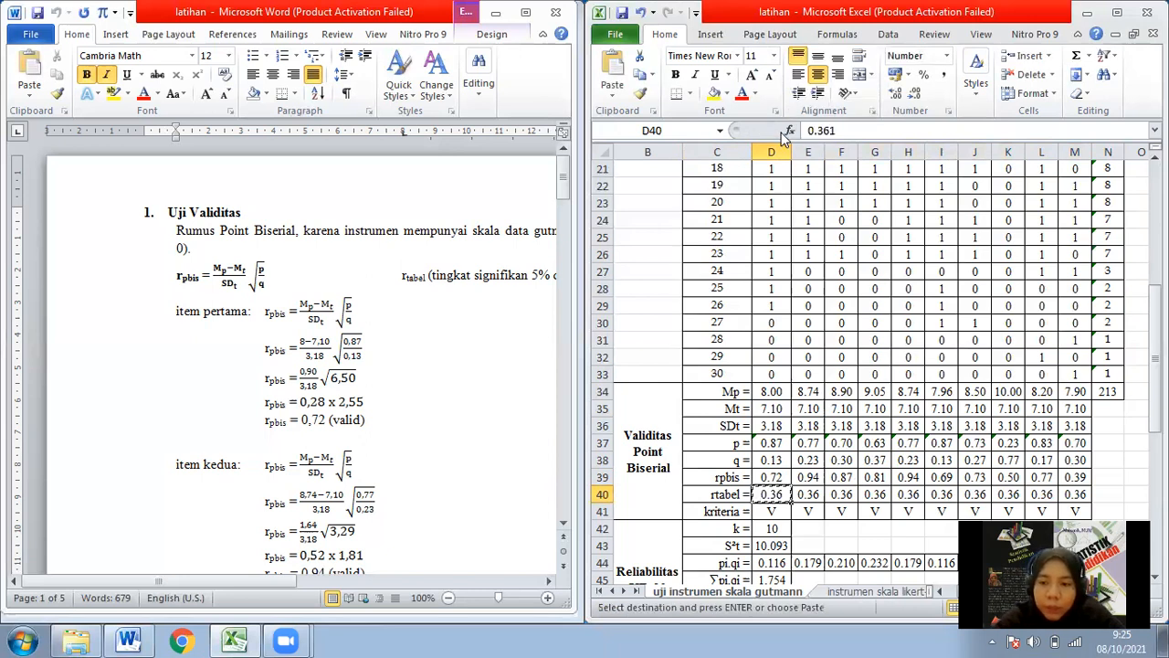
key(ctrl+shift+Right)
key(ctrl+v)
key(Down)
key(ctrl+s)
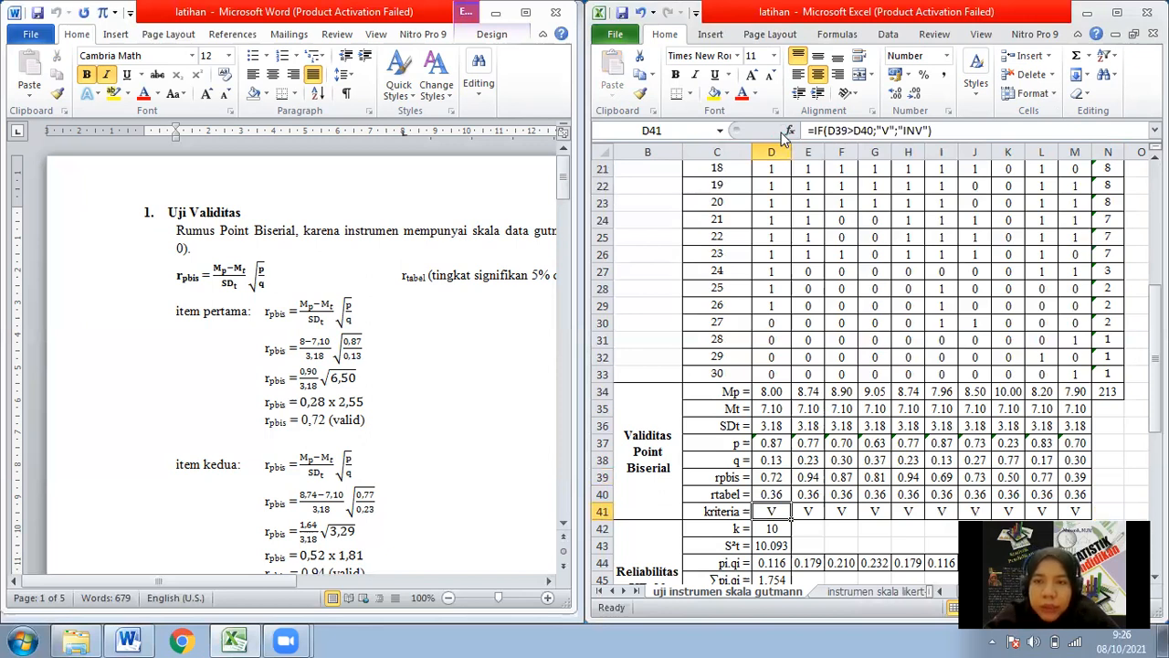
- Check item 1's existing kriteria formula in D41 and start replacing it with an IF function testing D39>D40
click(893, 129)
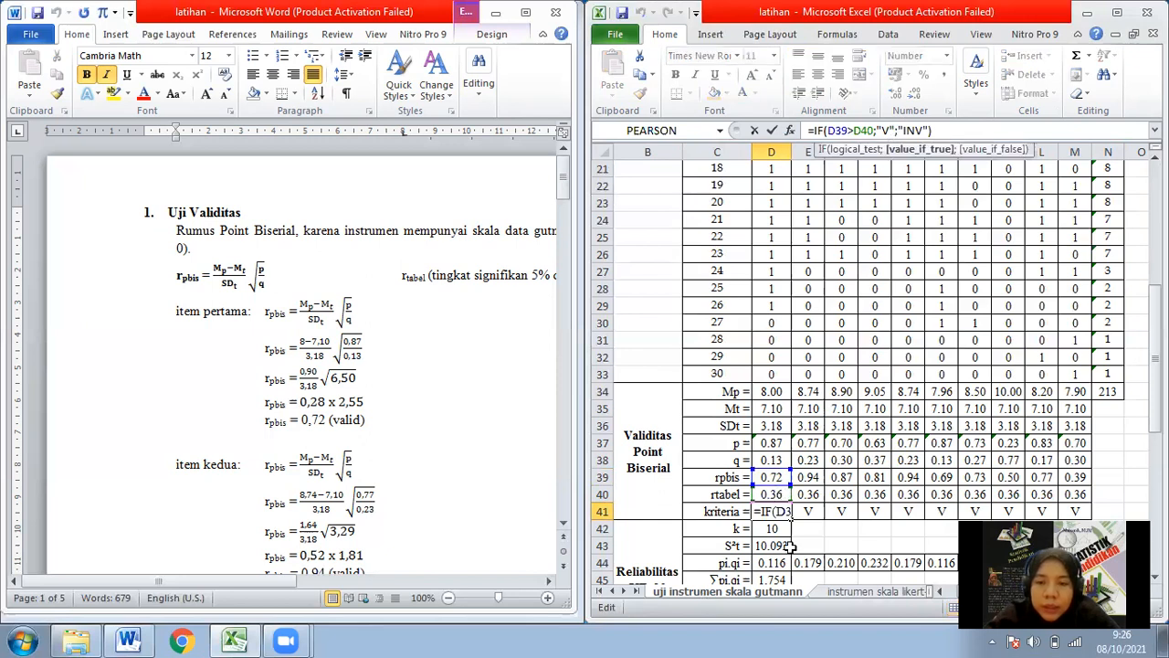
key(Return)
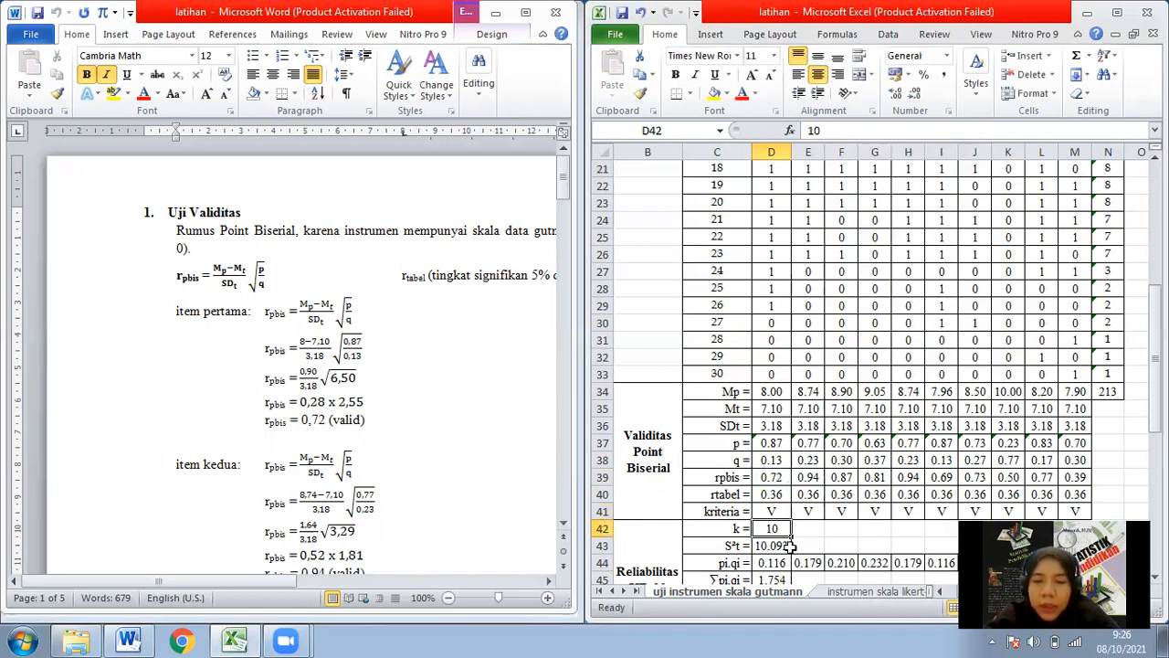
key(Up)
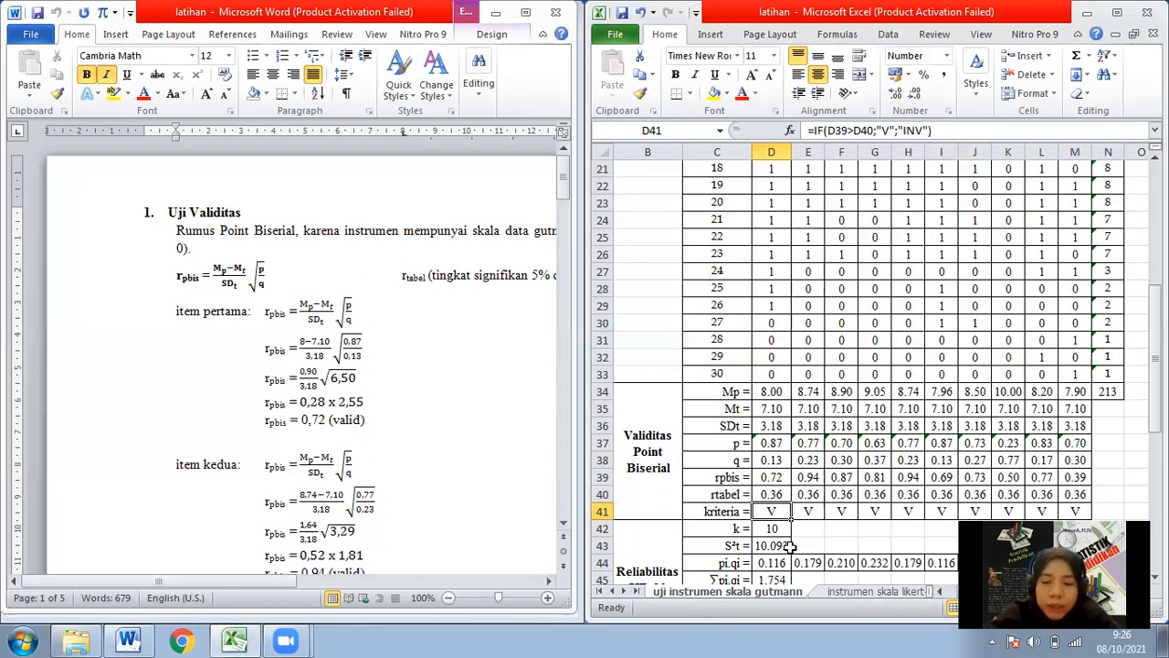
text(=if)
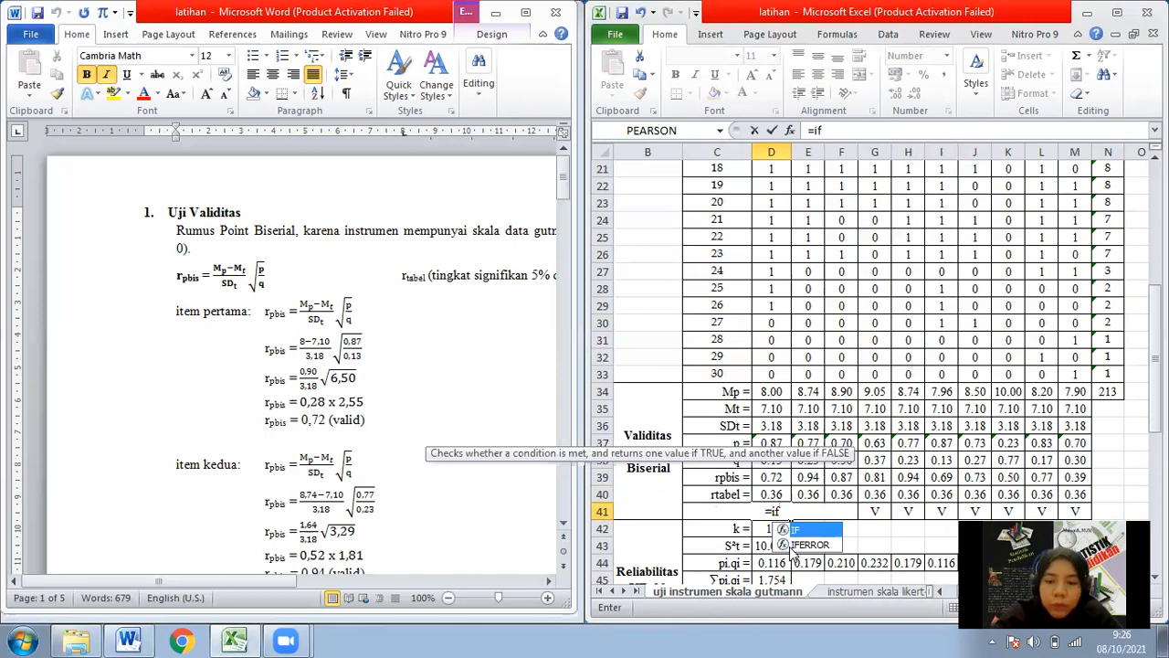
text(()
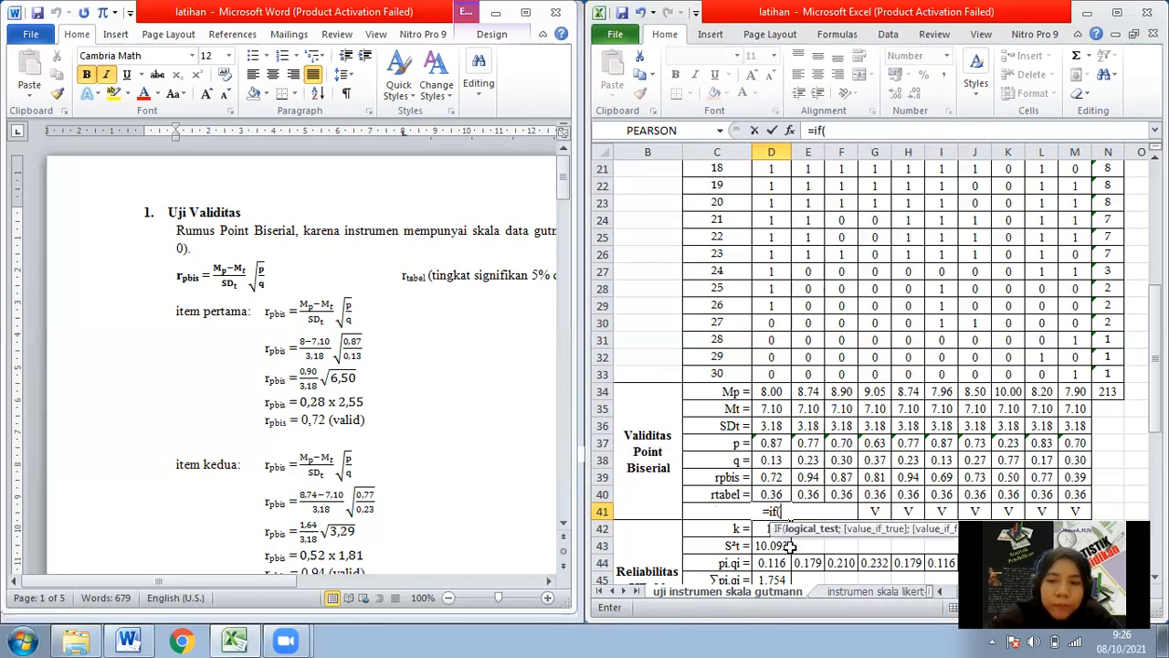
click(774, 476)
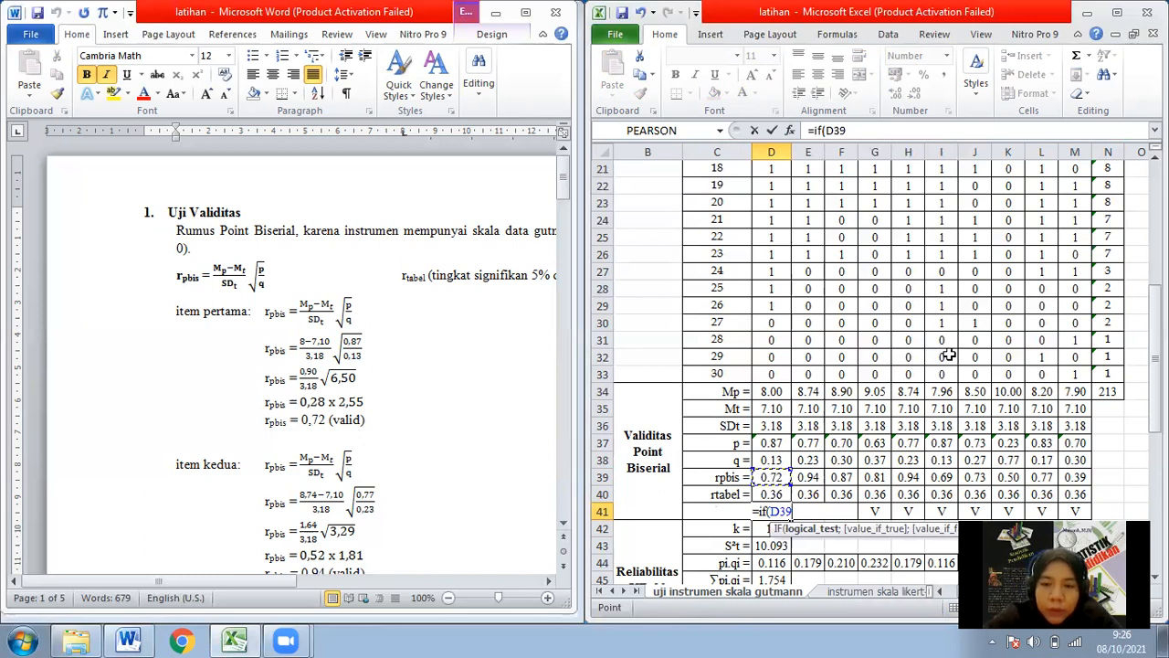
text(>)
click(773, 494)
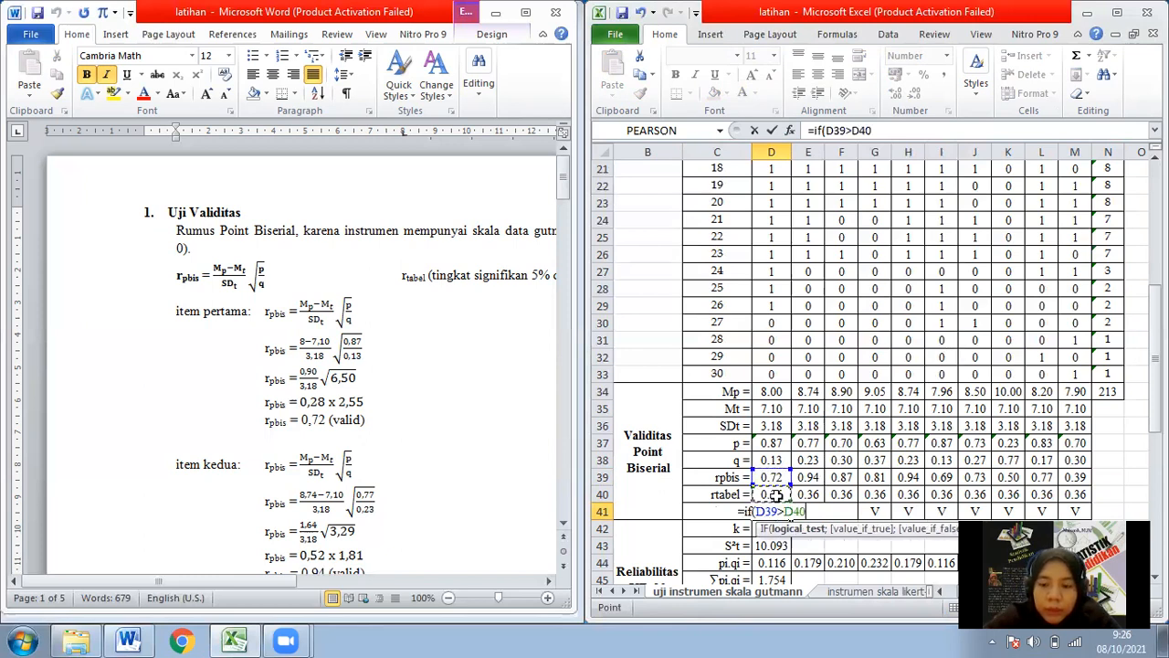
- Complete the D41 formula as =IF(D39>D40;"valid";"tidak valid")
text(;)
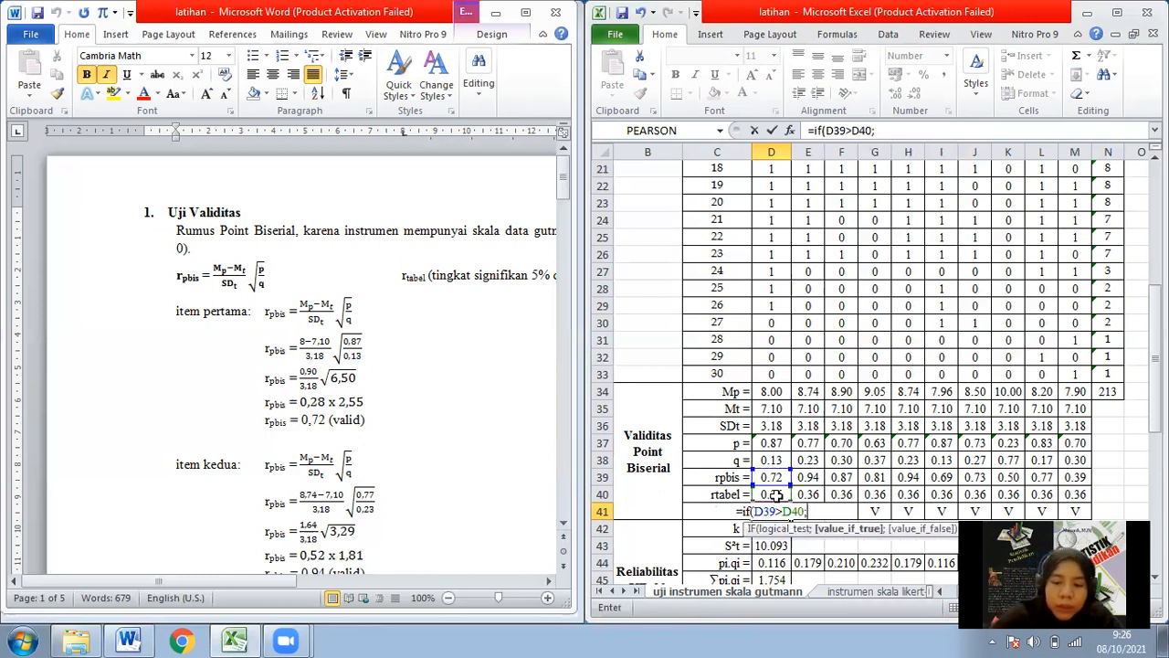
text("valid)
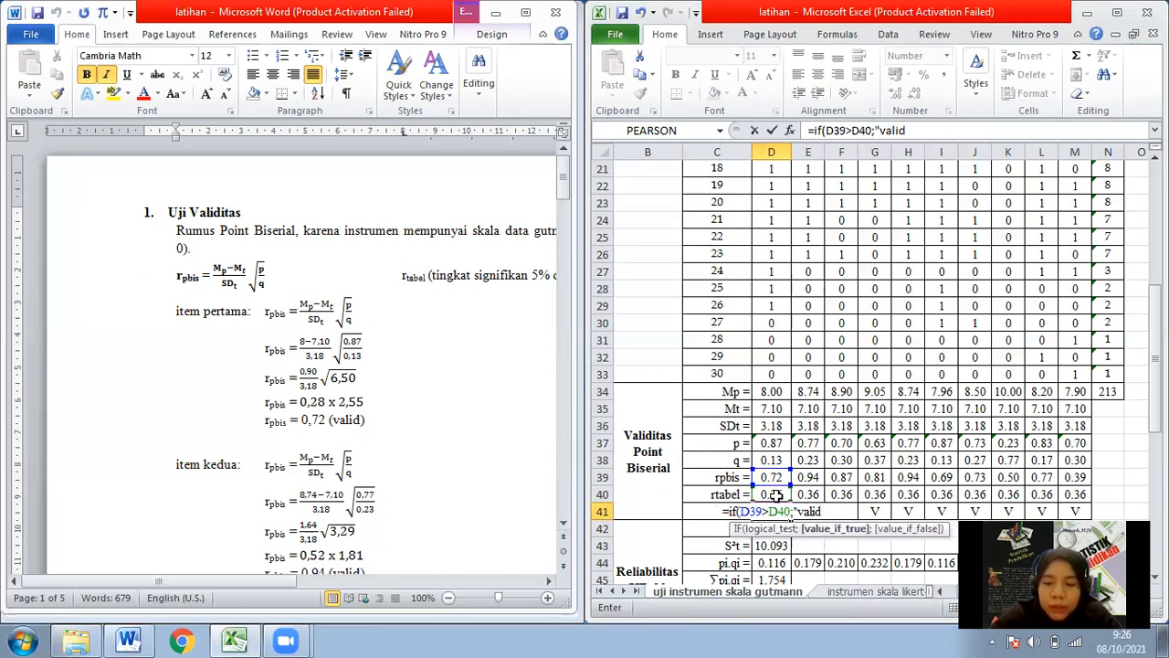
text(";)
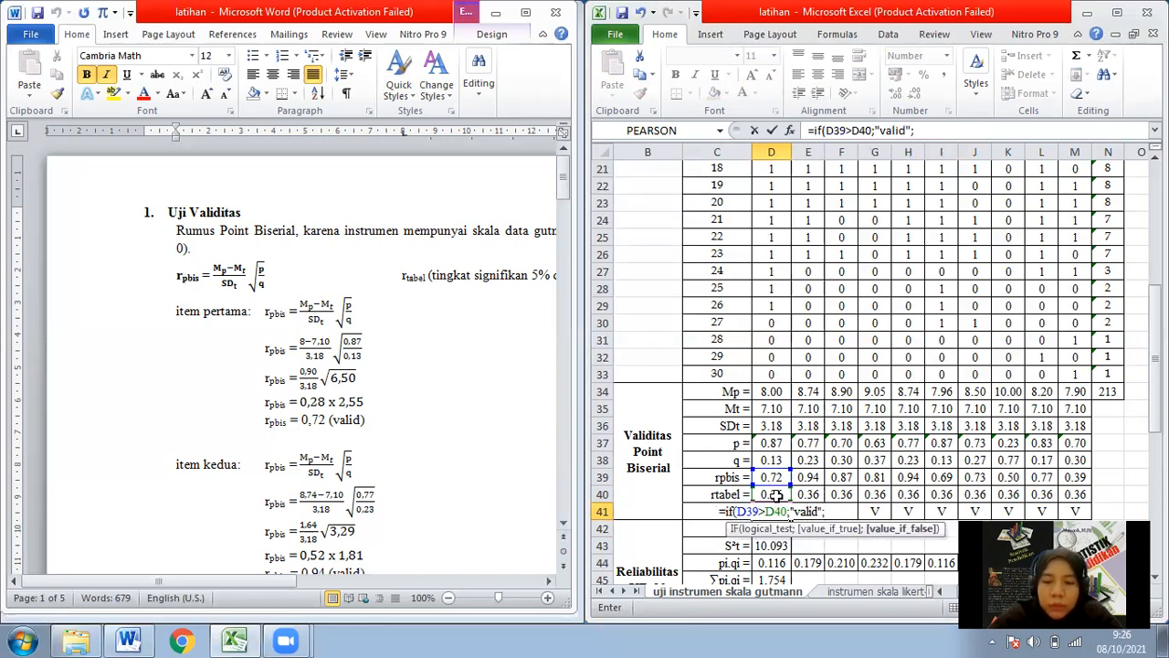
text("tidak valid")
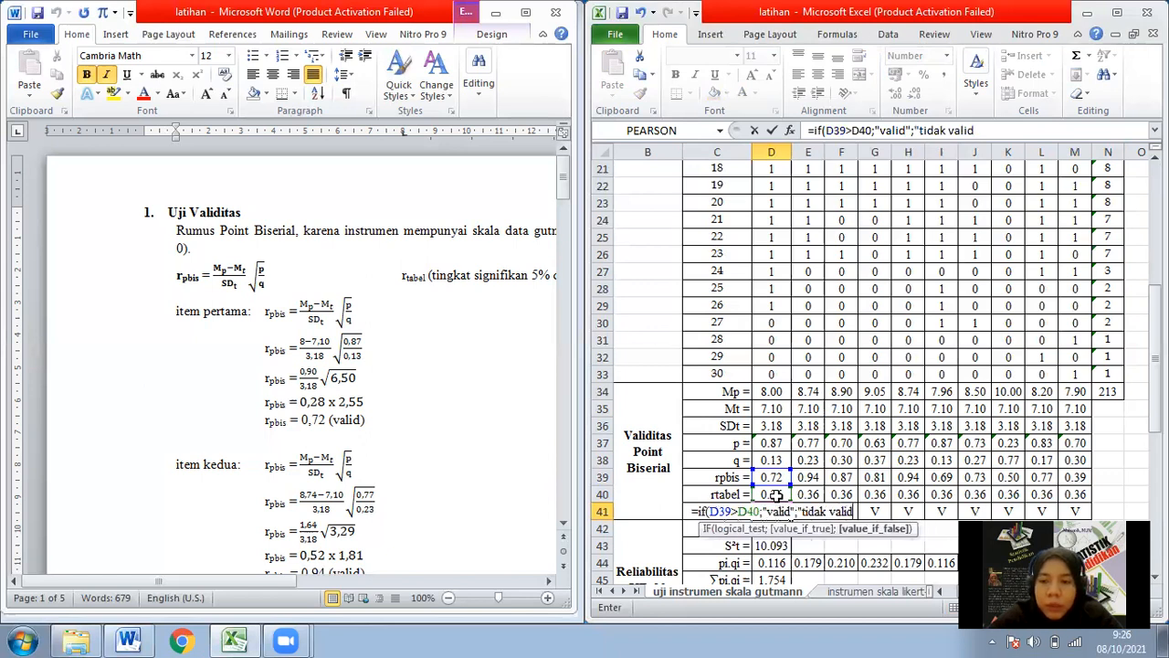
text())
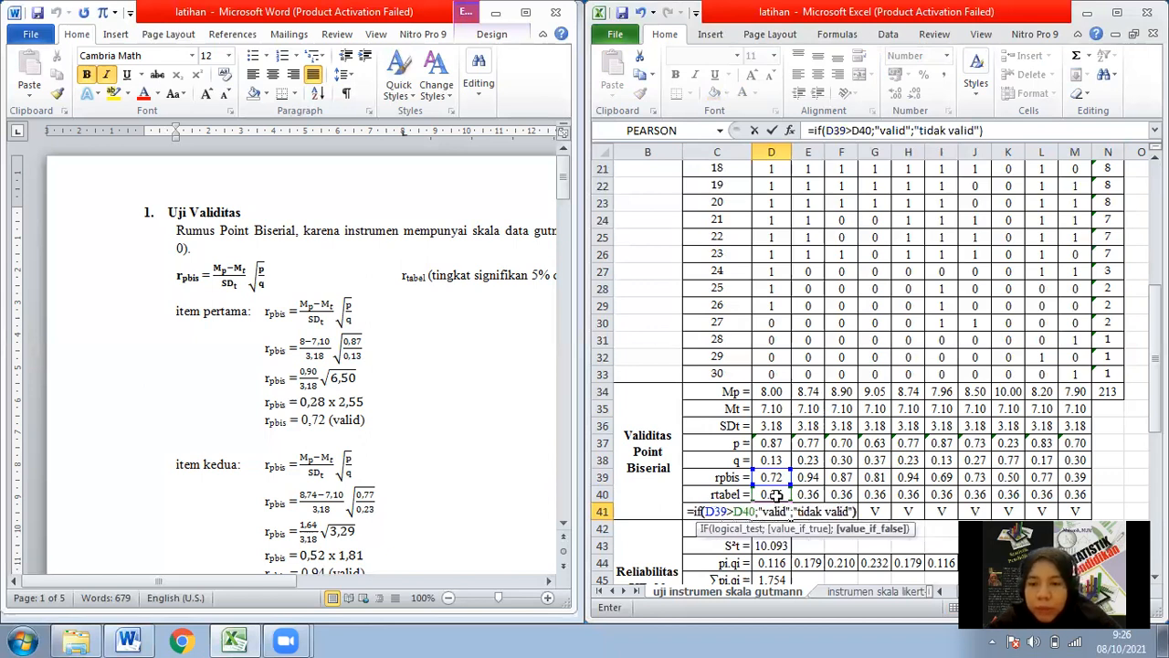
key(Return)
key(Up)
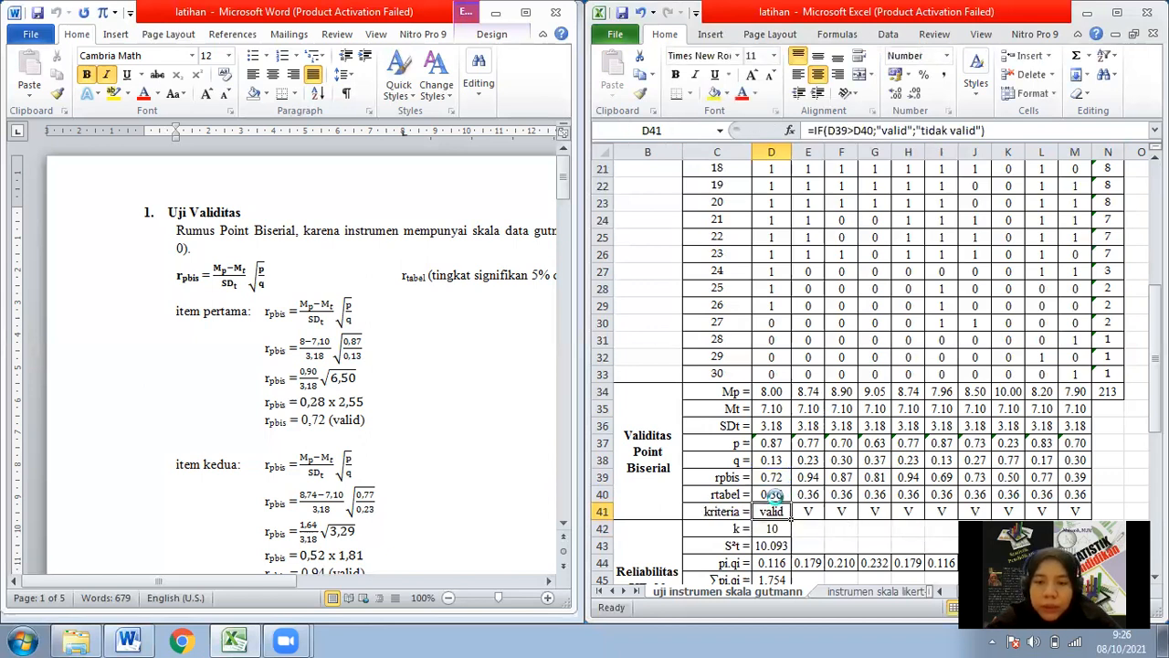
- Copy item 1's kriteria formula from D41 across the kriteria row to M41 and save the workbook
key(ctrl+c)
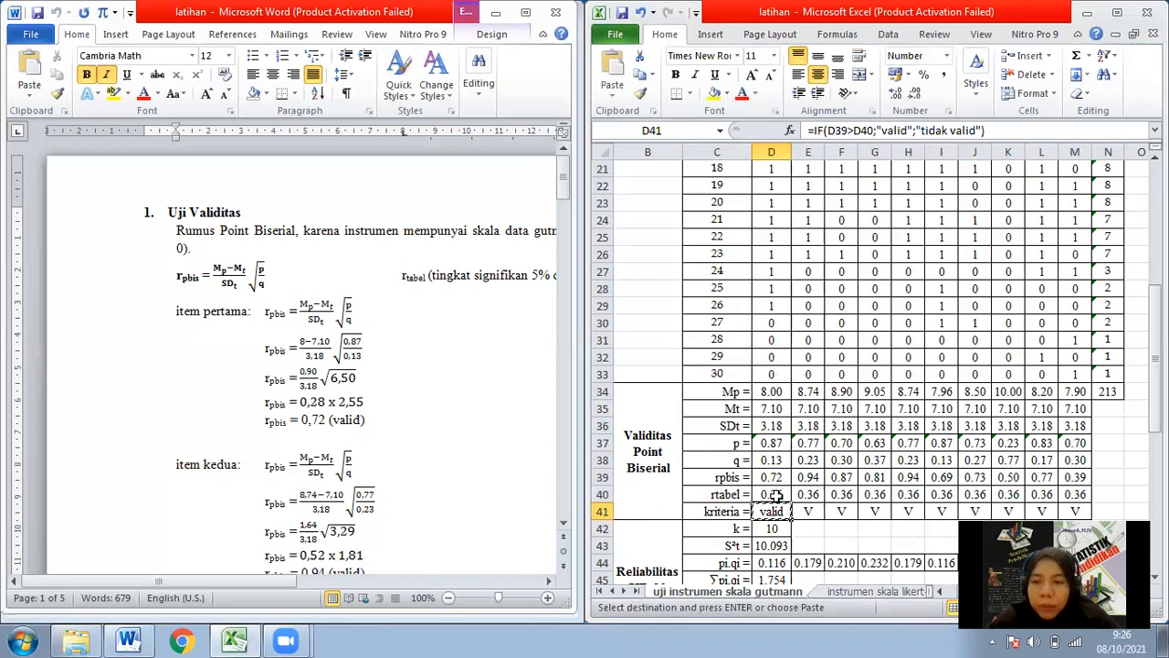
key(ctrl+shift+Right)
key(ctrl+v)
key(Escape)
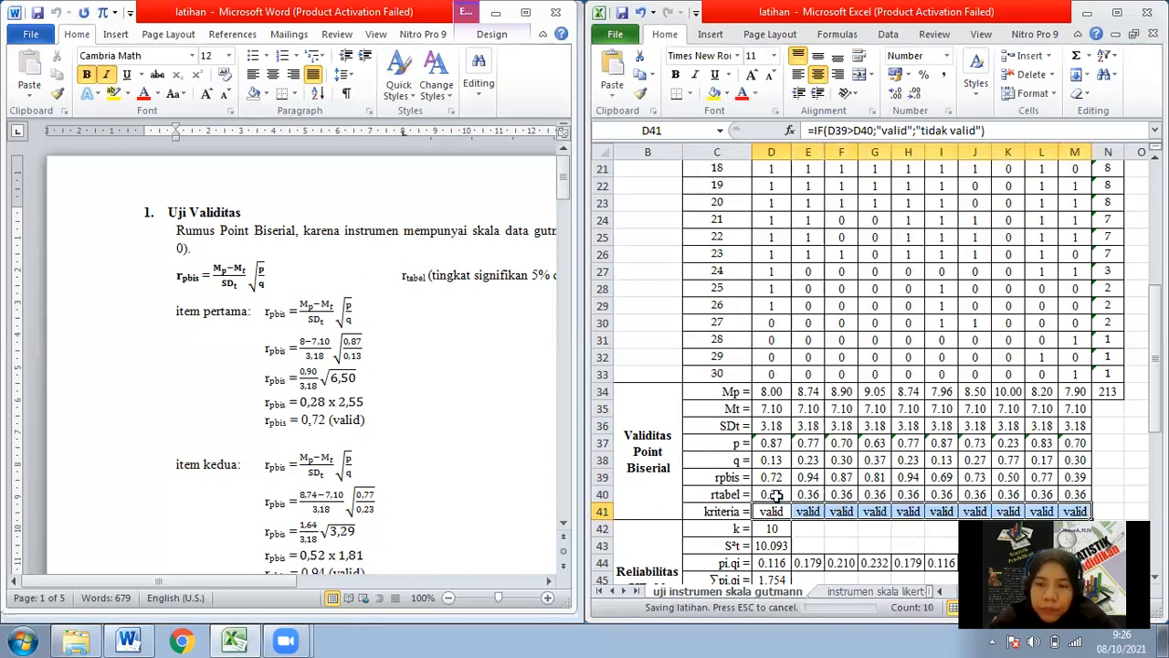
- Check the copied kriteria formula in G41, save the workbook and review the kriteria results in D41:M41
click(874, 507)
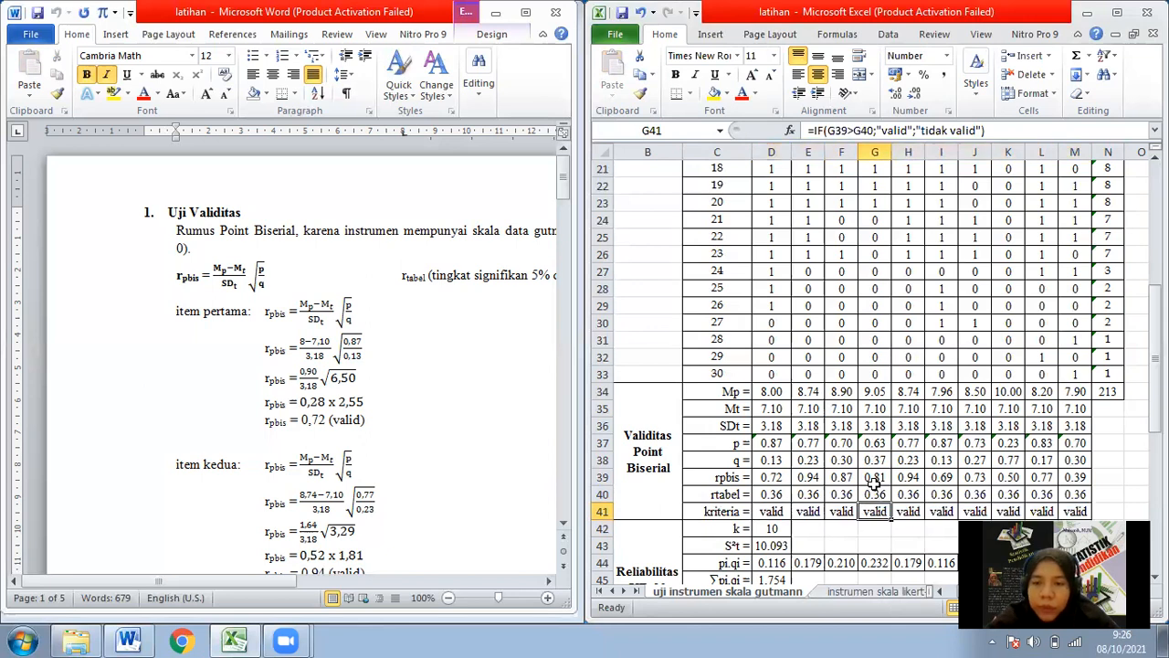
key(Down)
key(Down)
key(Down)
key(Down)
key(Down)
key(Down)
key(Down)
key(Down)
key(Down)
key(Down)
key(ctrl+s)
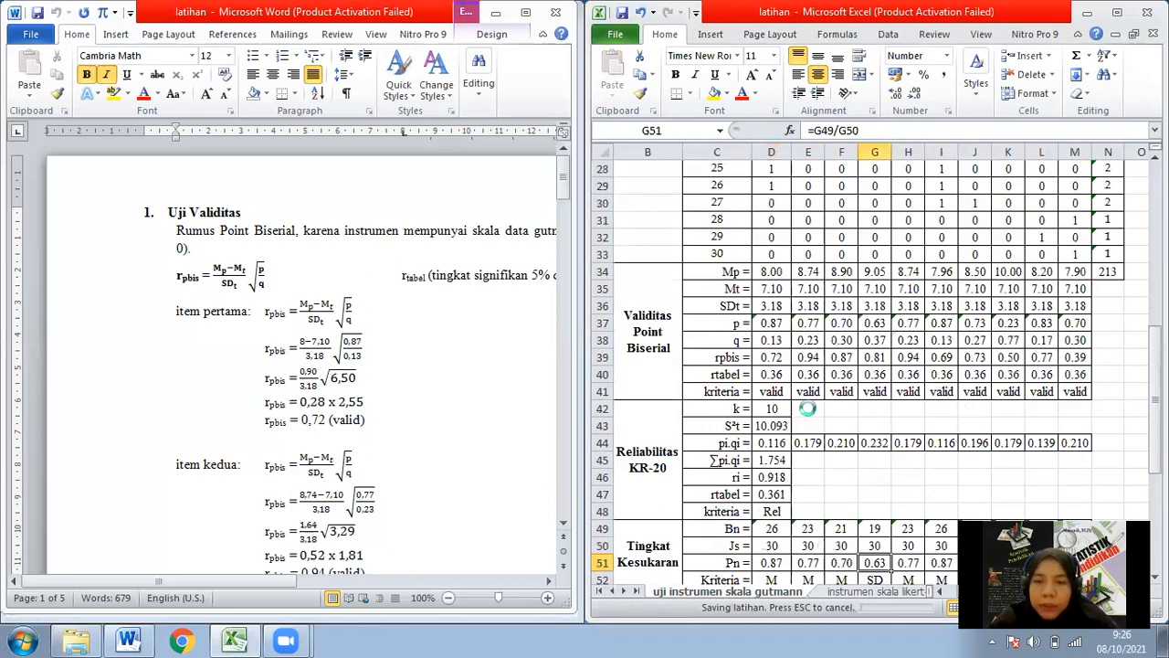
click(771, 391)
key(ctrl+shift+Right)
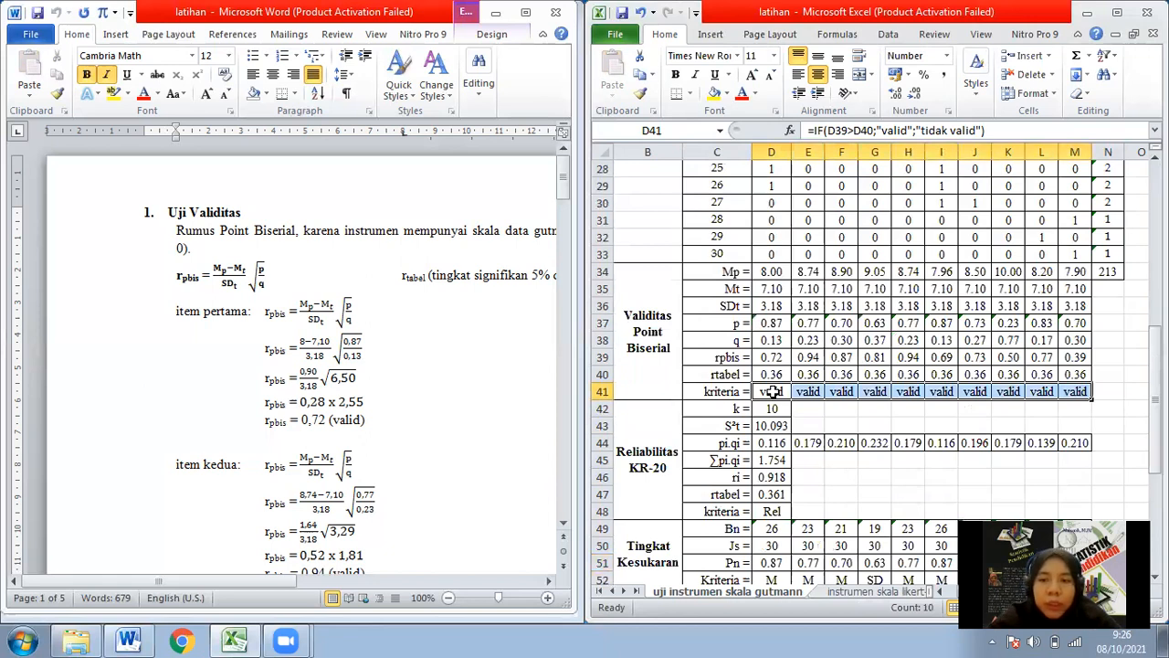
click(849, 306)
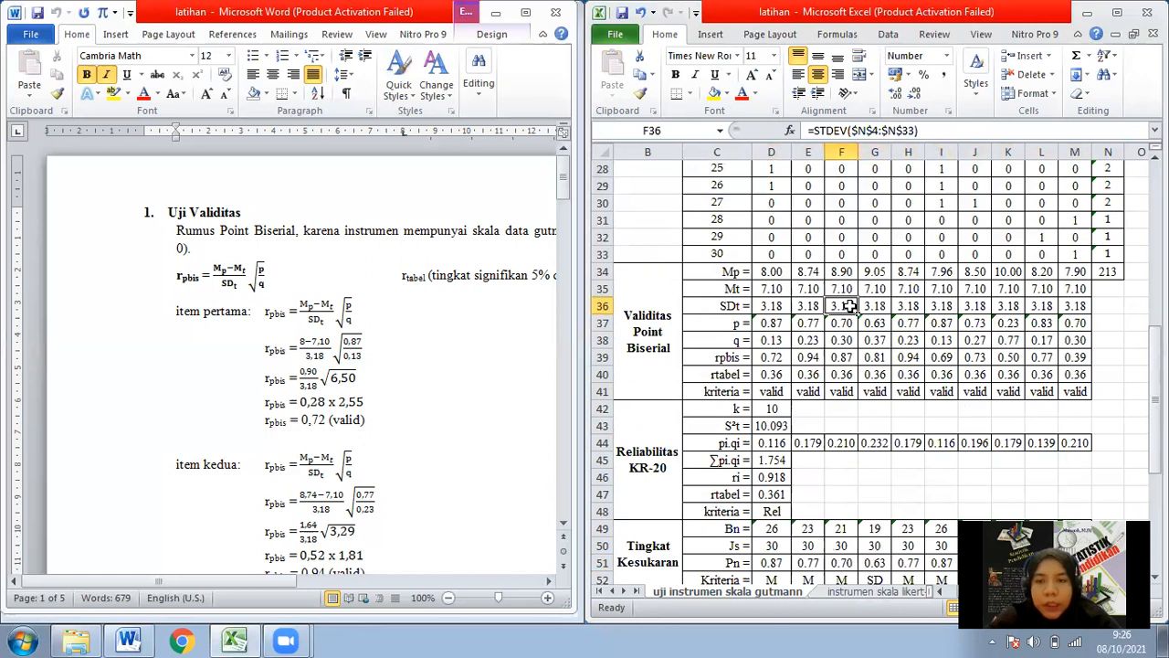
- Save the workbook and review the score table from its header row down to the rpbis row of the validity block
key(ctrl+Up)
key(ctrl+s)
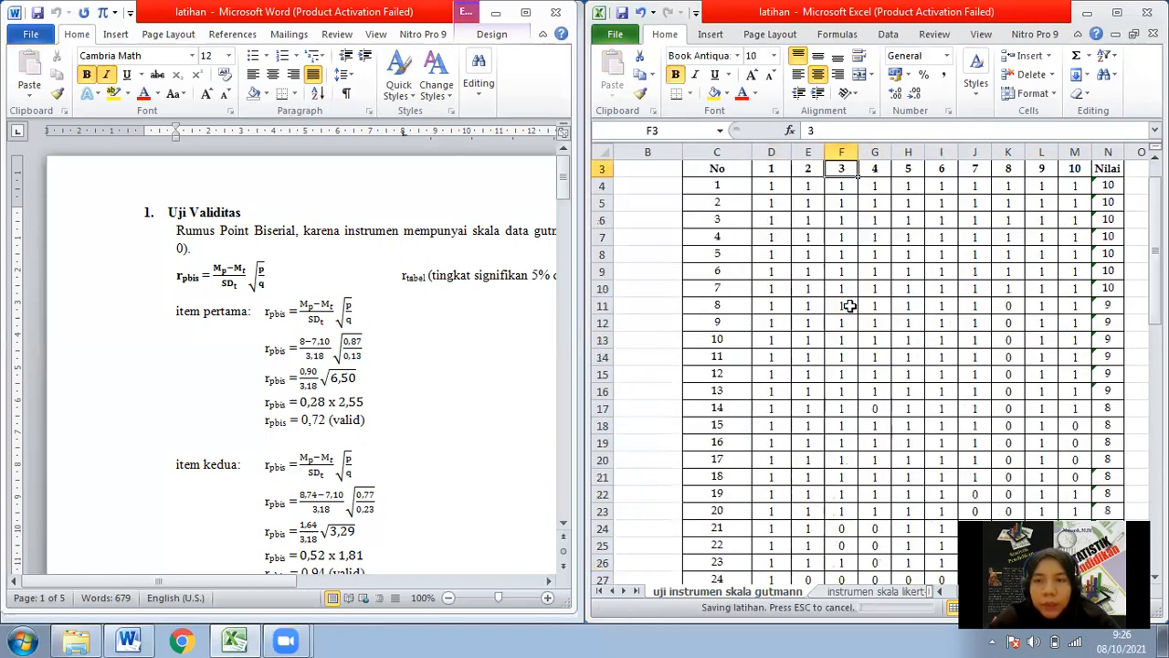
scroll(849, 306, up, 1)
key(ctrl+Left)
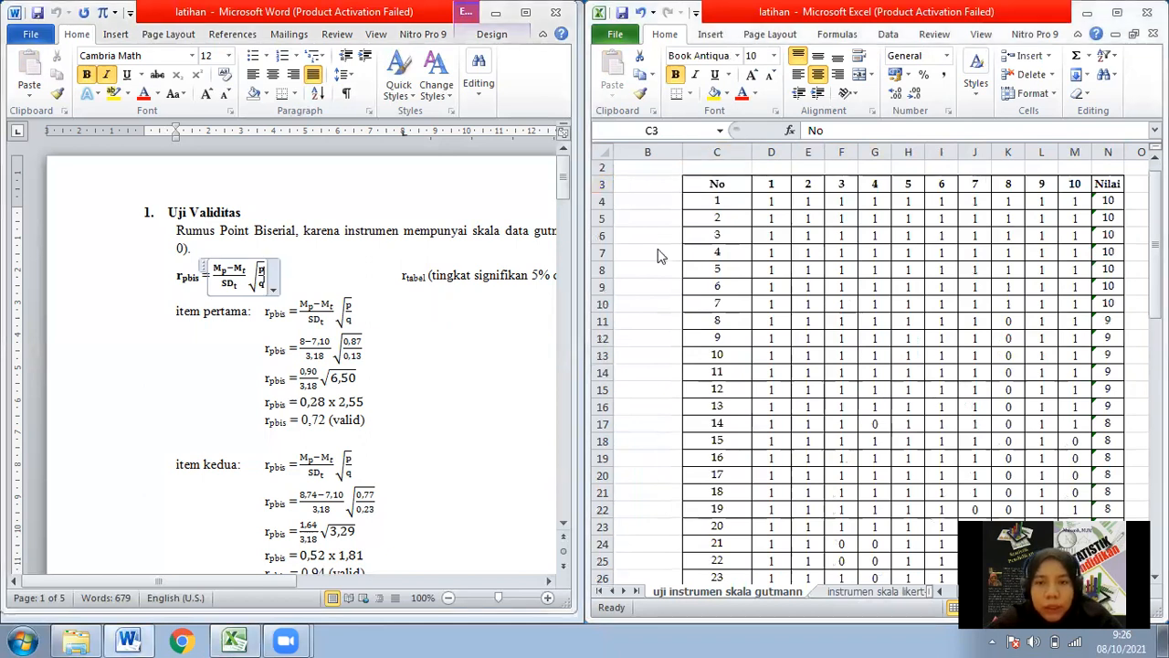
key(ctrl+Right)
key(ctrl+Down)
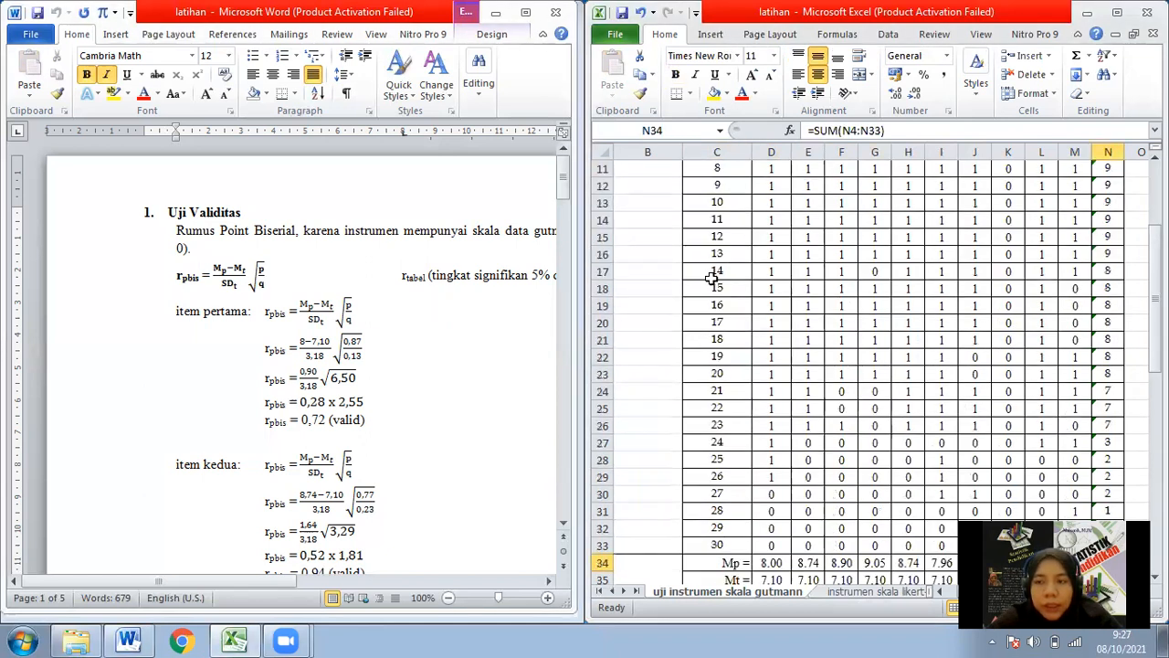
key(ctrl+Down)
scroll(711, 279, down, 2)
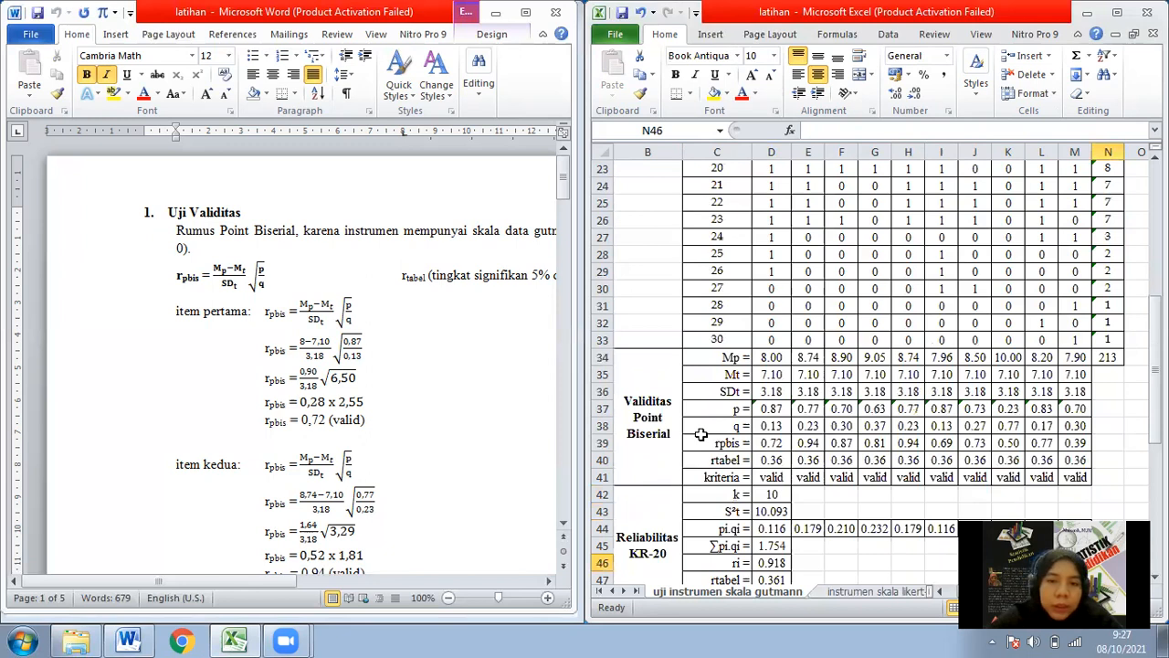
click(706, 442)
- Switch to the Word document and highlight the (Mp−Mt)/SDt fraction in item pertama's rpbis formula
click(203, 581)
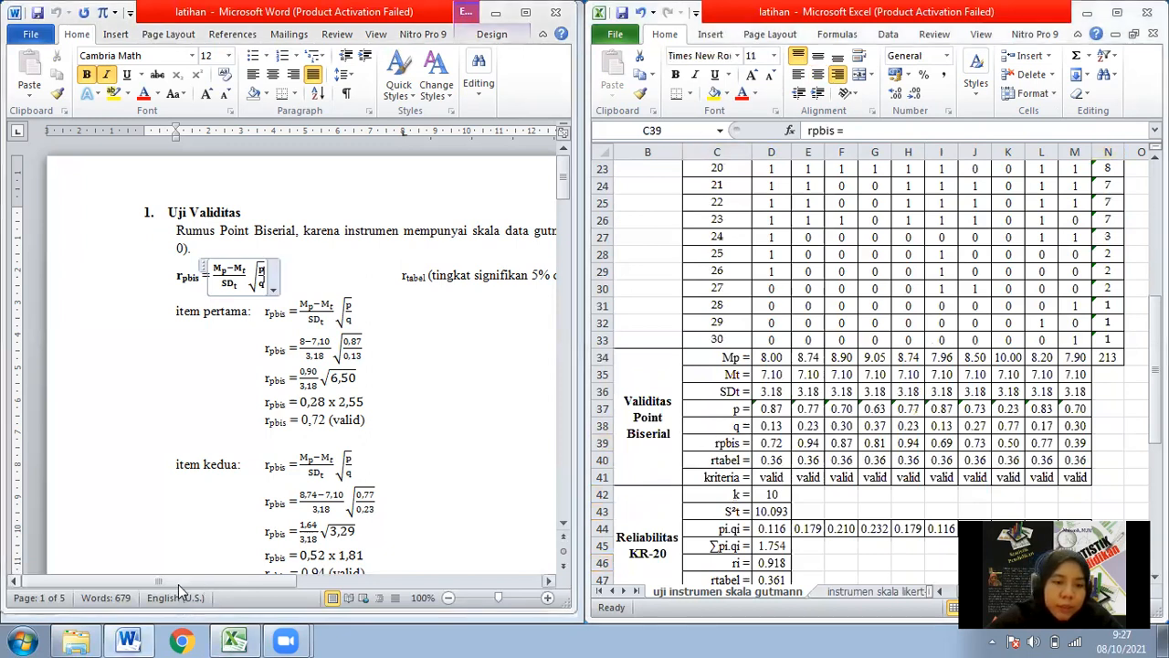
drag(181, 581, 229, 581)
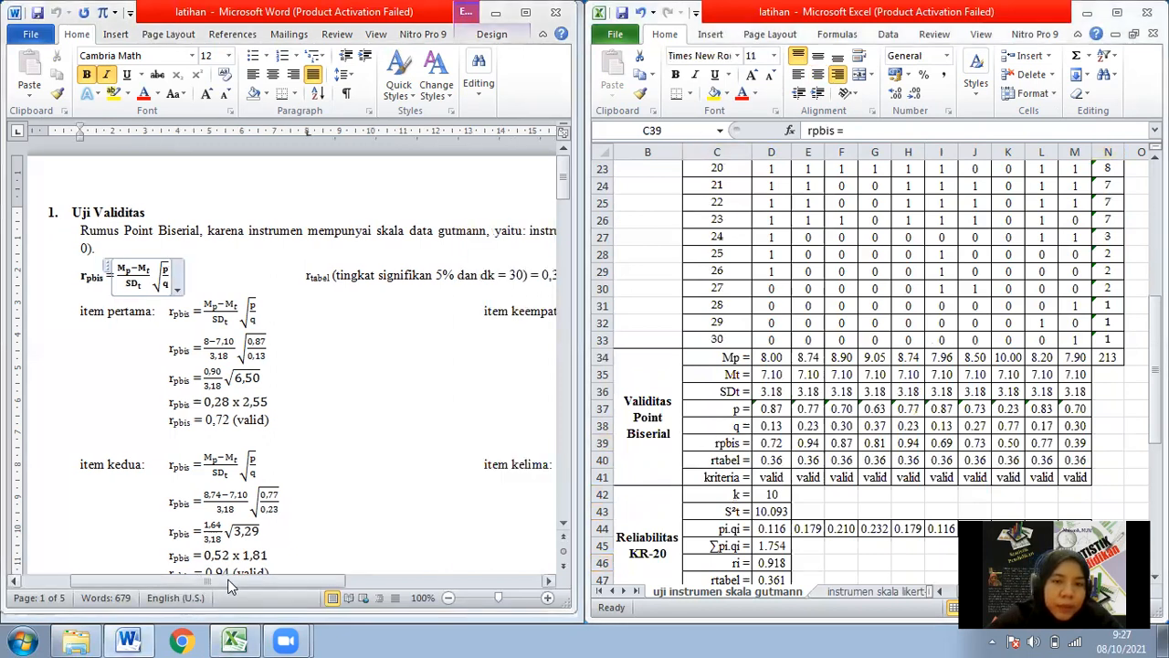
click(273, 290)
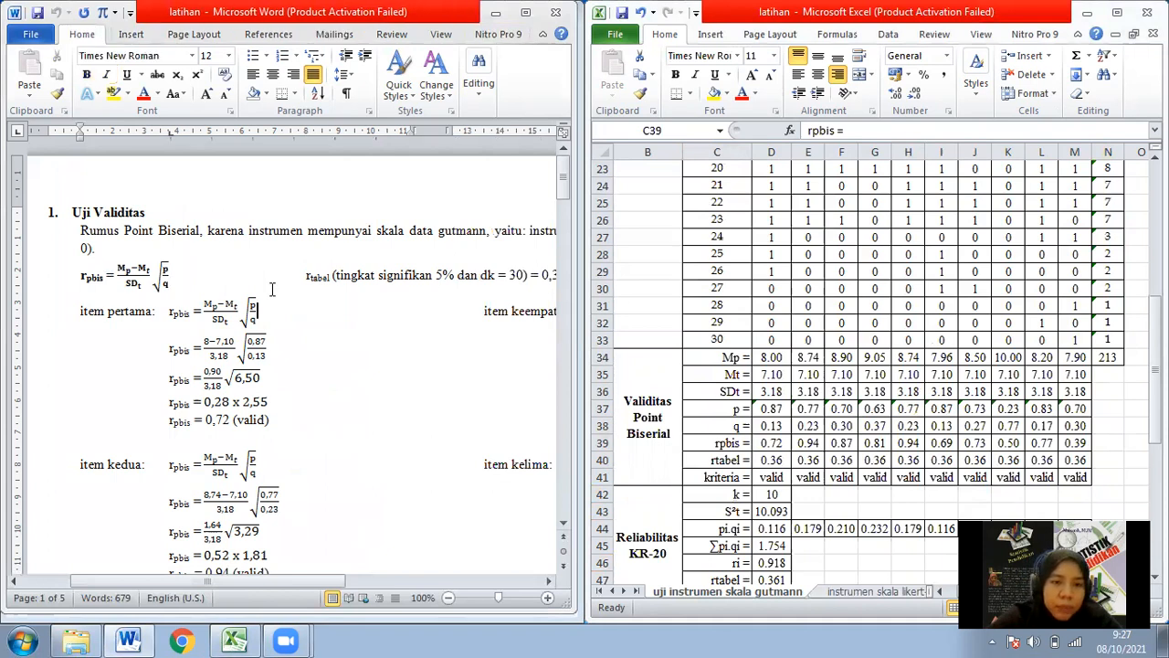
key(Up)
key(Up)
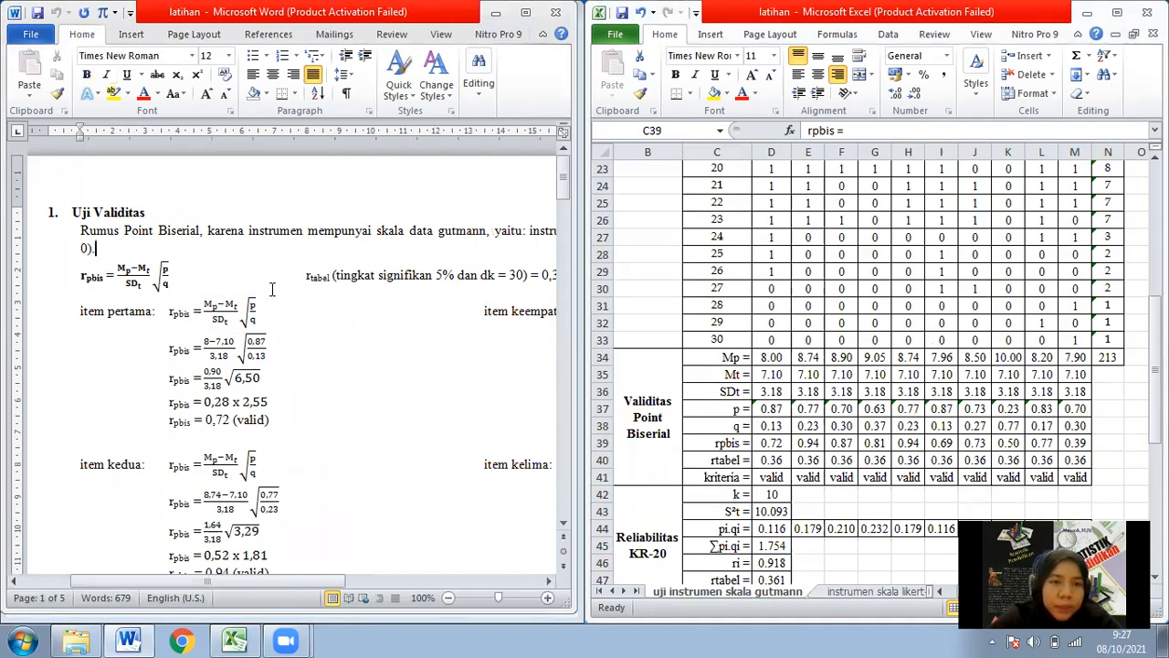
click(216, 306)
click(217, 307)
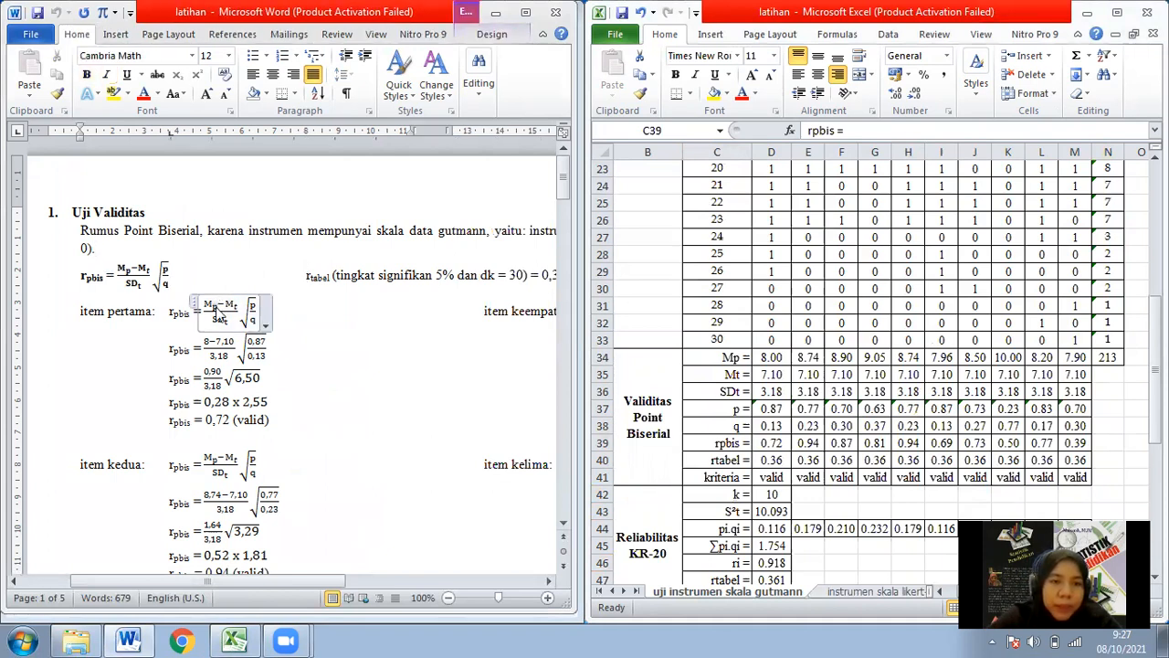
drag(216, 307, 242, 305)
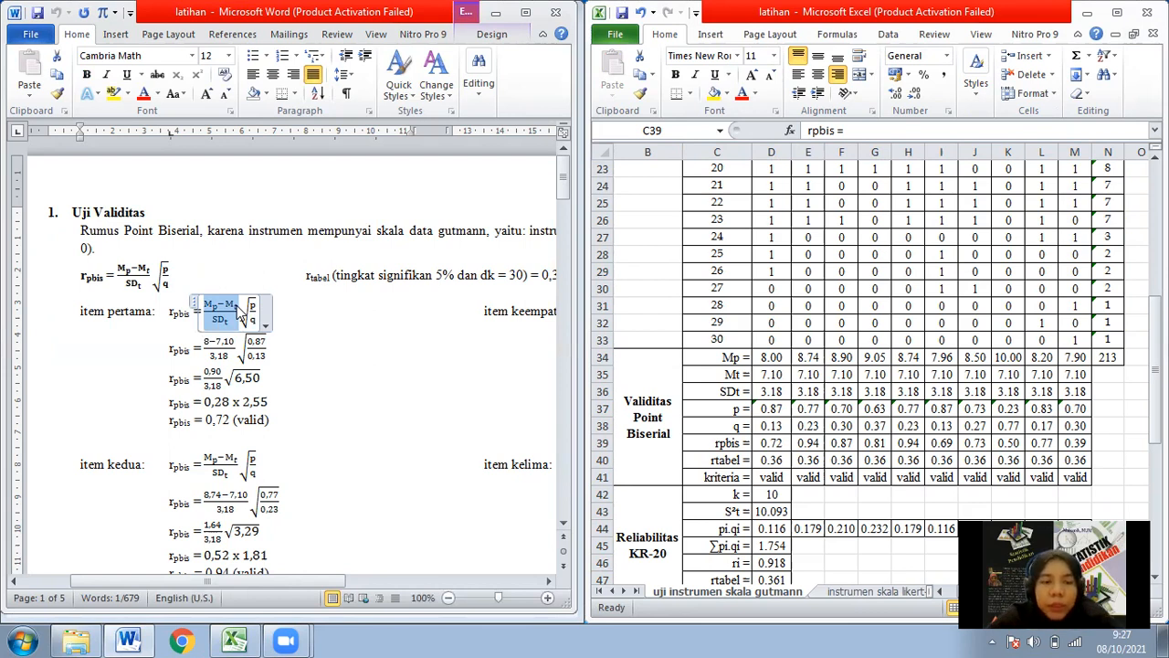
- Clear the fraction highlight and select item pertama's final rpbis result line in the Word document
click(318, 338)
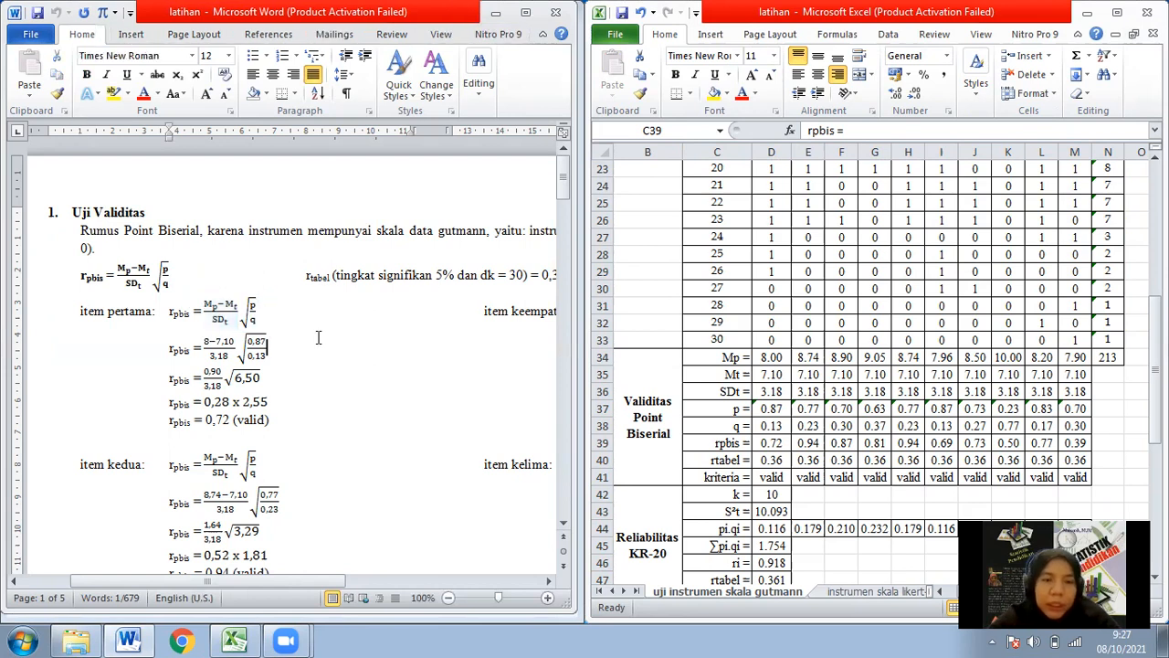
click(224, 288)
click(224, 288)
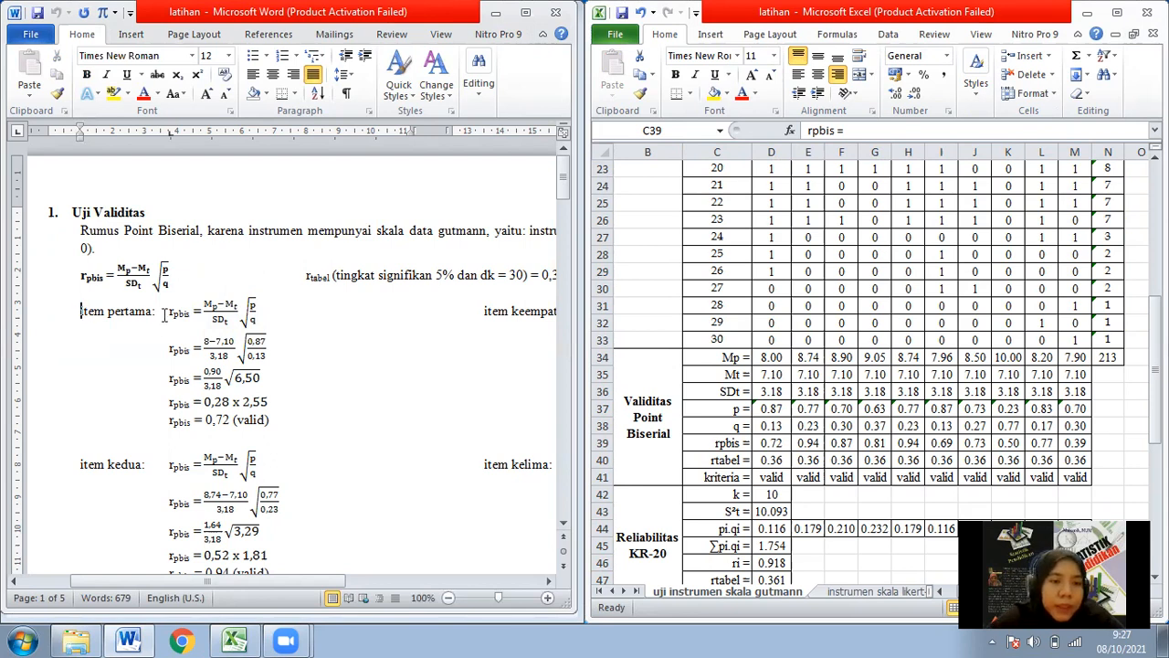
click(170, 317)
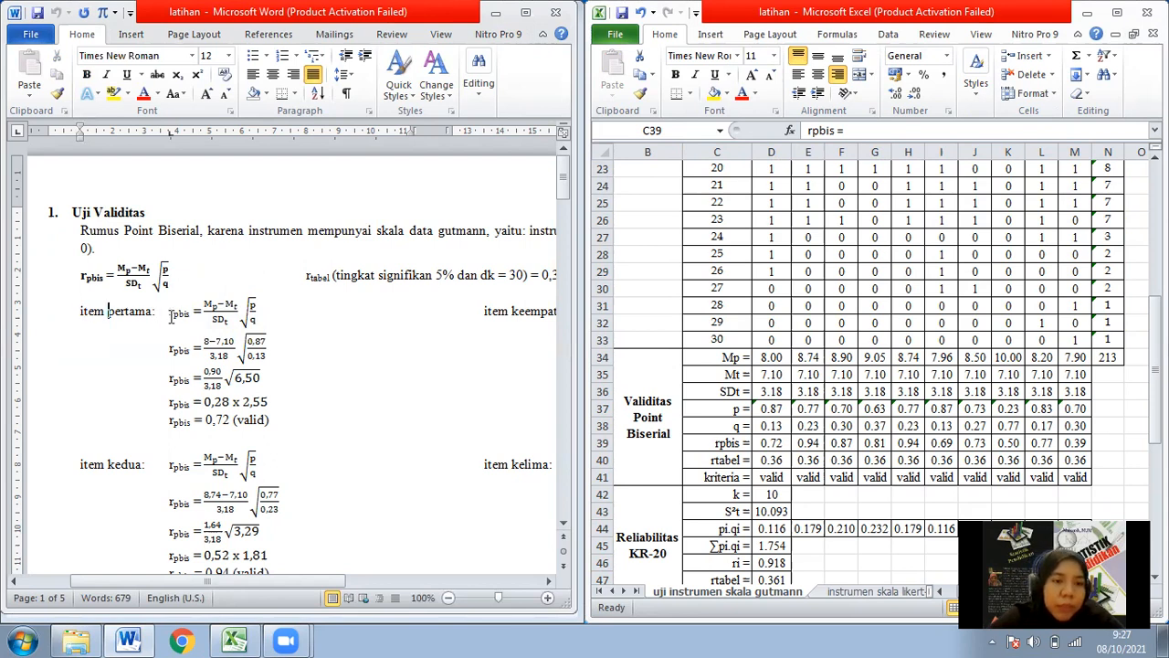
key(Right)
key(Down)
key(Down)
key(Down)
key(Down)
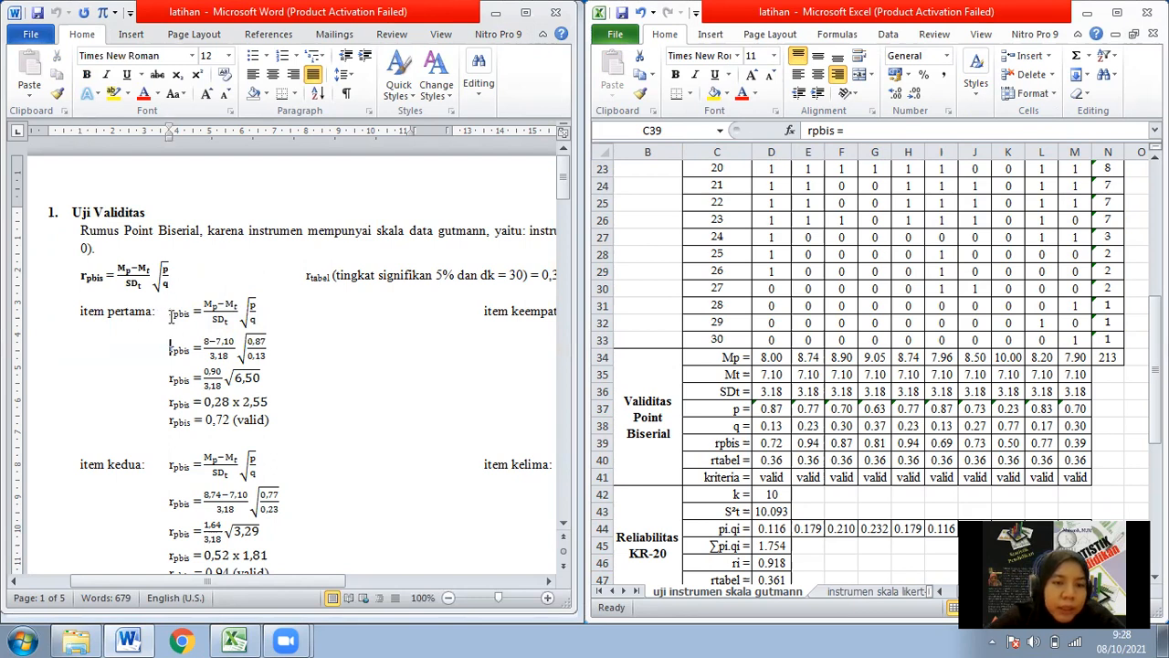
key(shift+End)
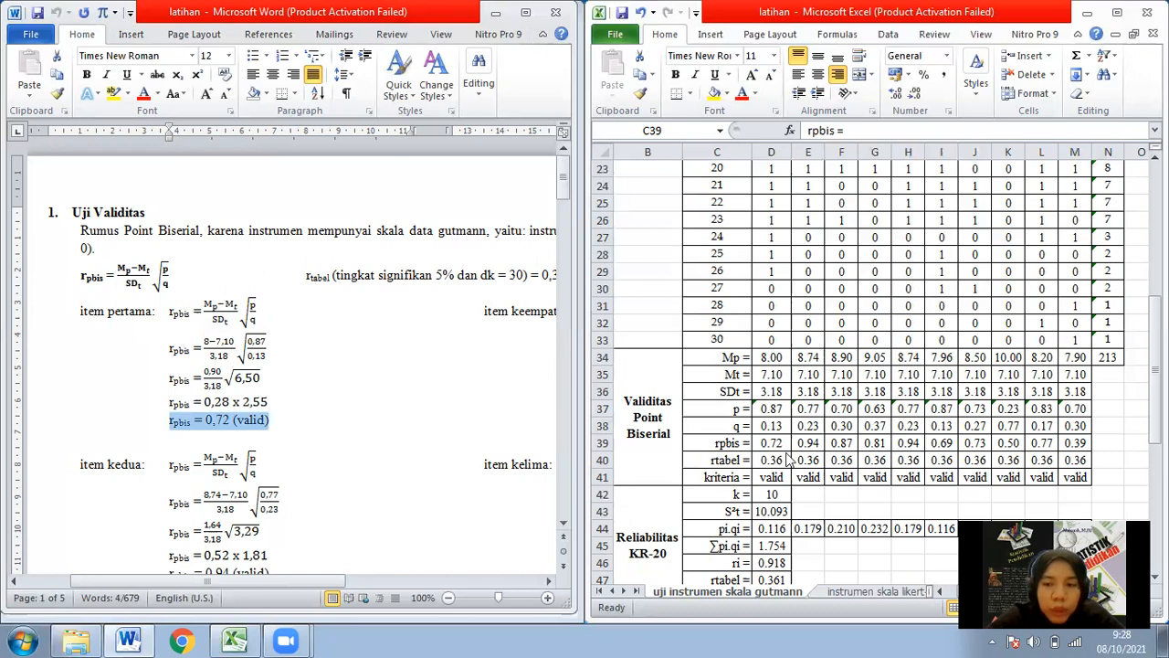
- Switch to the Excel workbook and fill item 1's rpbis cell D39 and kriteria cell D41 with yellow
click(774, 444)
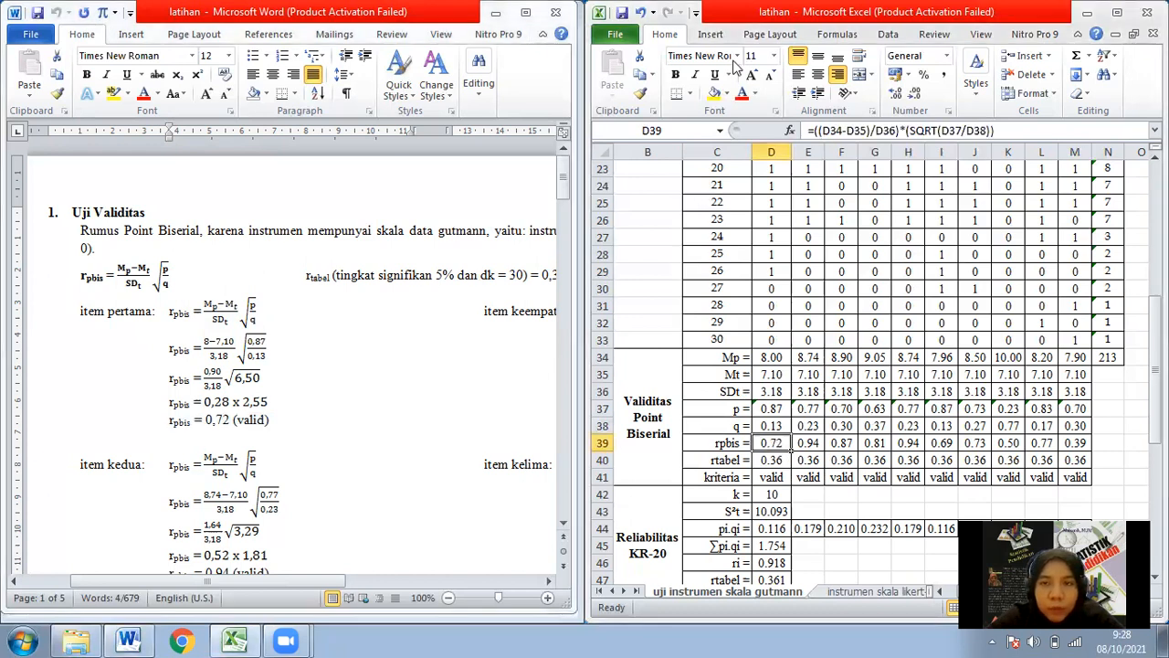
click(716, 93)
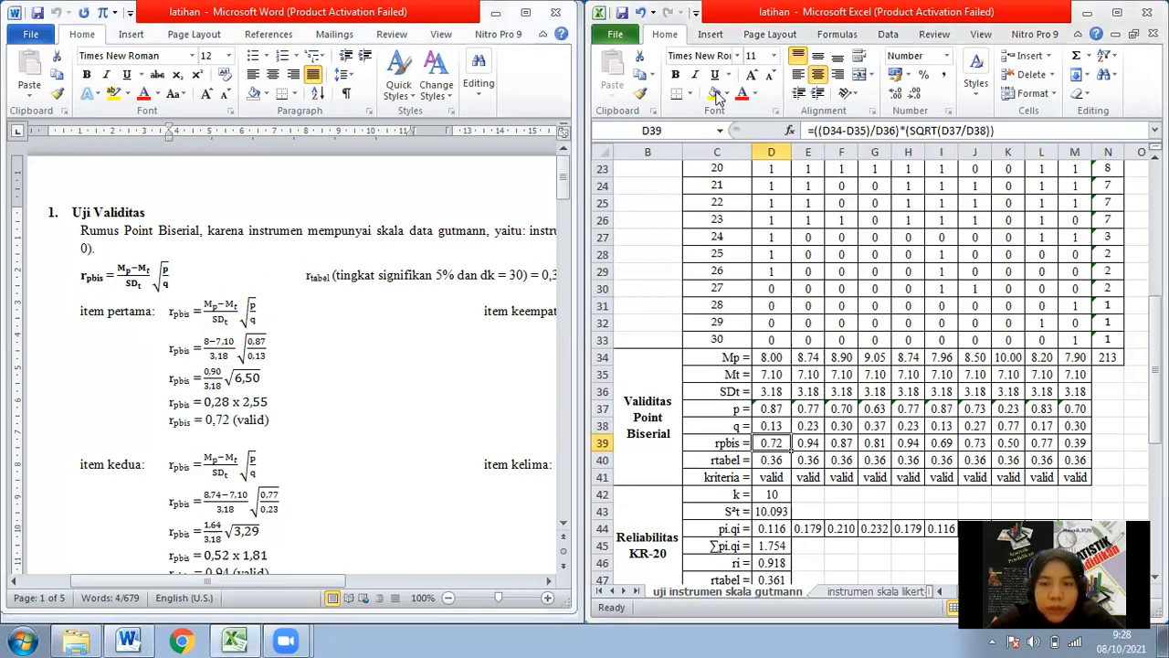
click(772, 477)
click(717, 93)
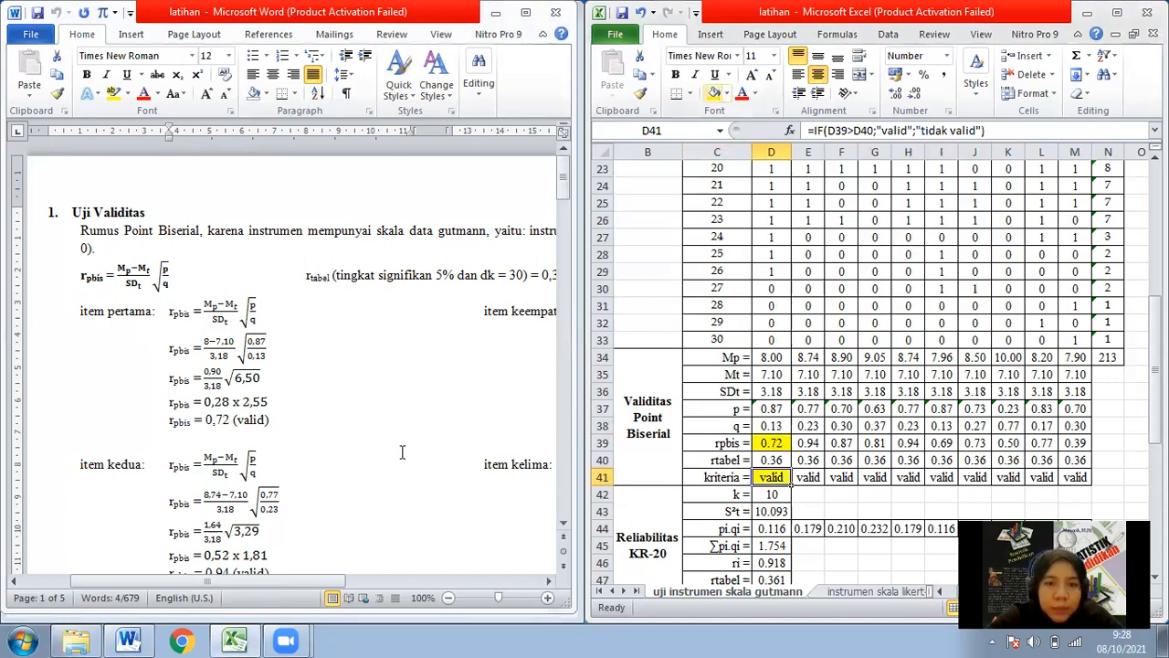
- Go to item ke-sepuluh in the Word document and highlight its final rpbis result line
click(402, 450)
scroll(401, 450, down, 10)
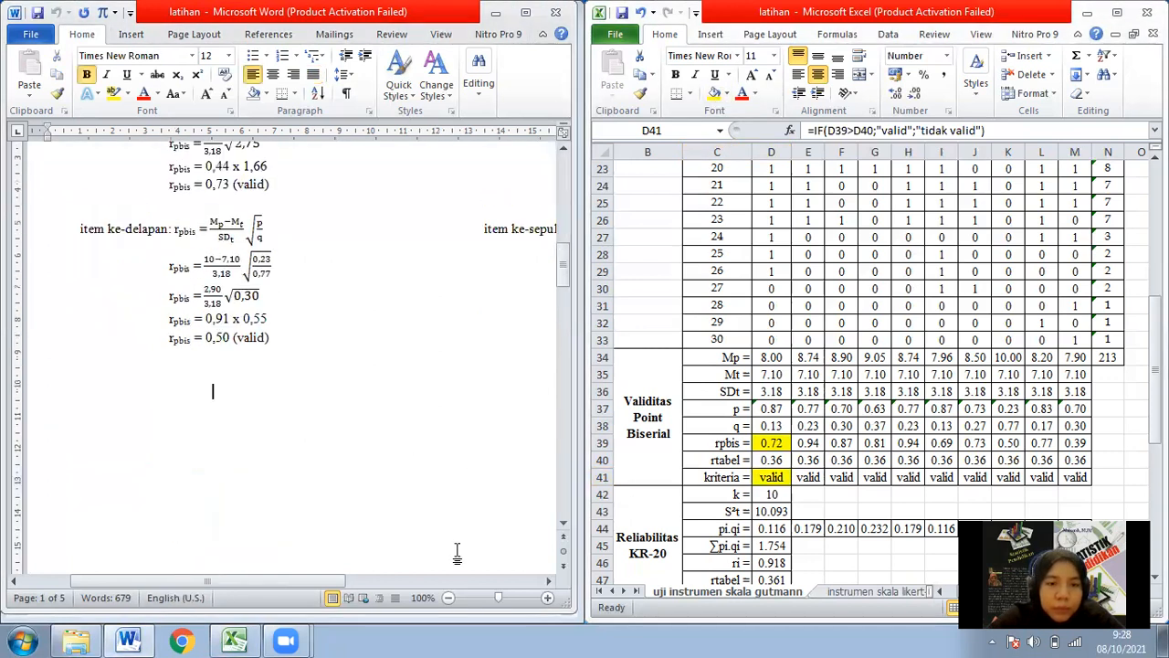
click(450, 581)
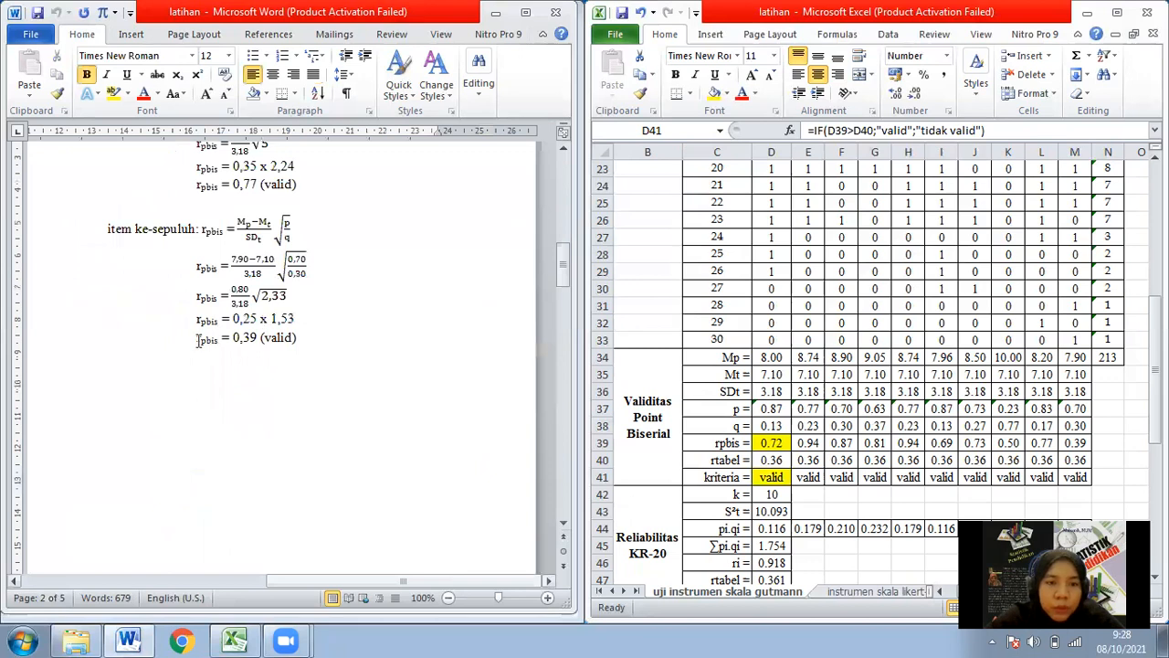
triple_click(279, 340)
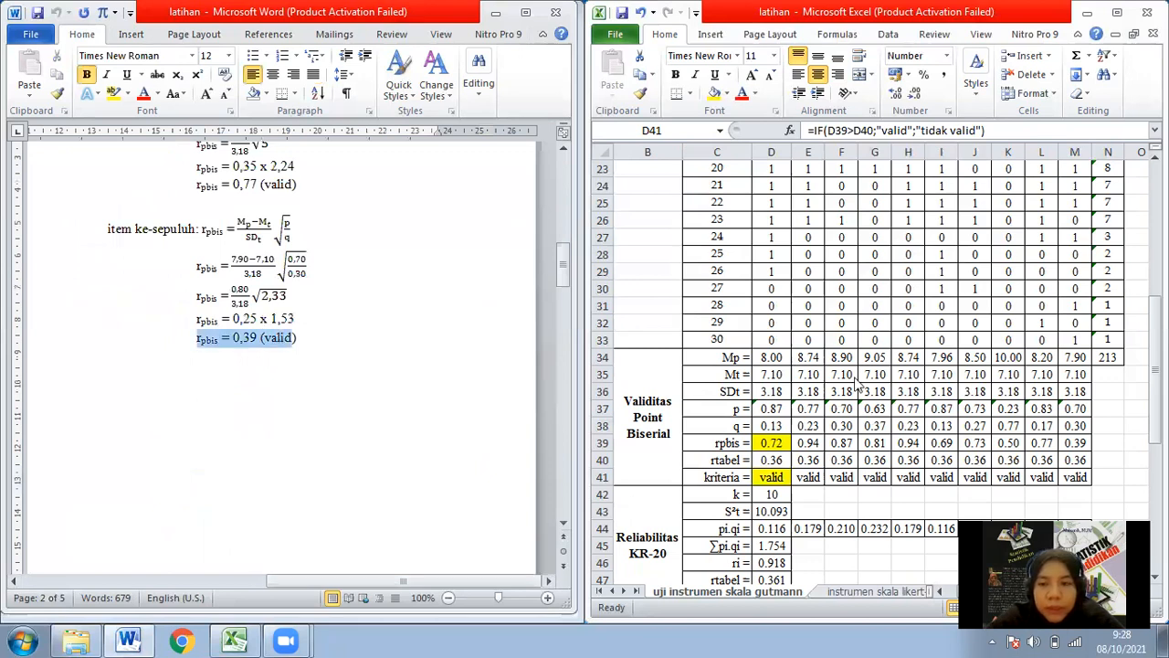
- Fill item 10's rpbis cell M39 and kriteria cell M41 with yellow in the Excel sheet
click(1077, 444)
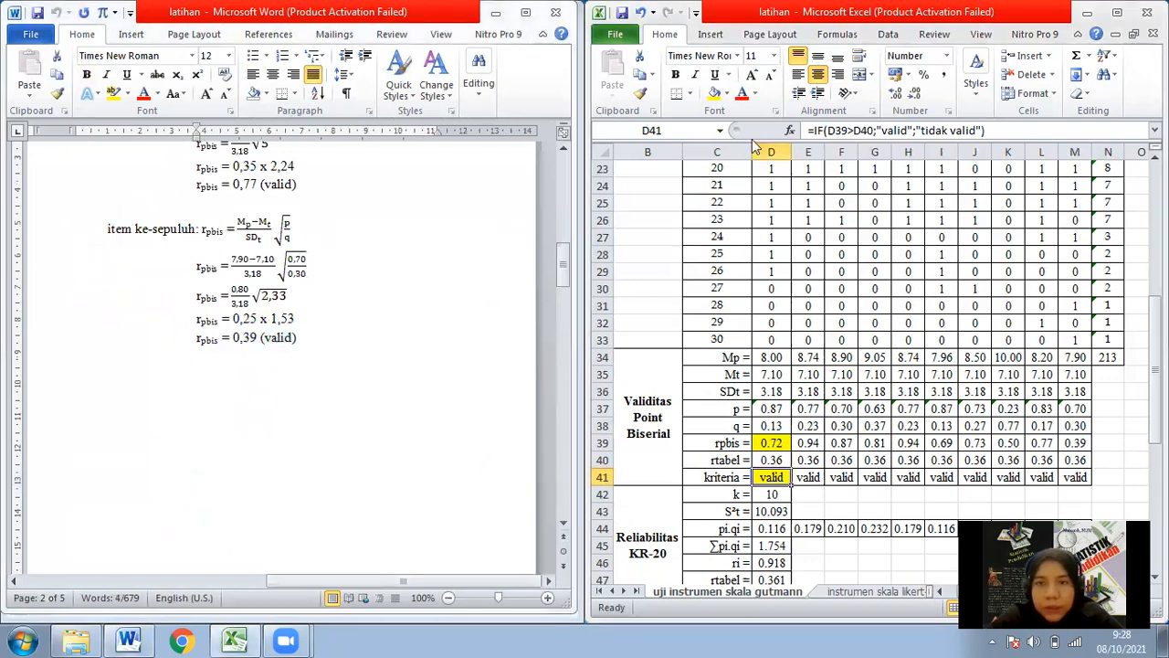
click(714, 92)
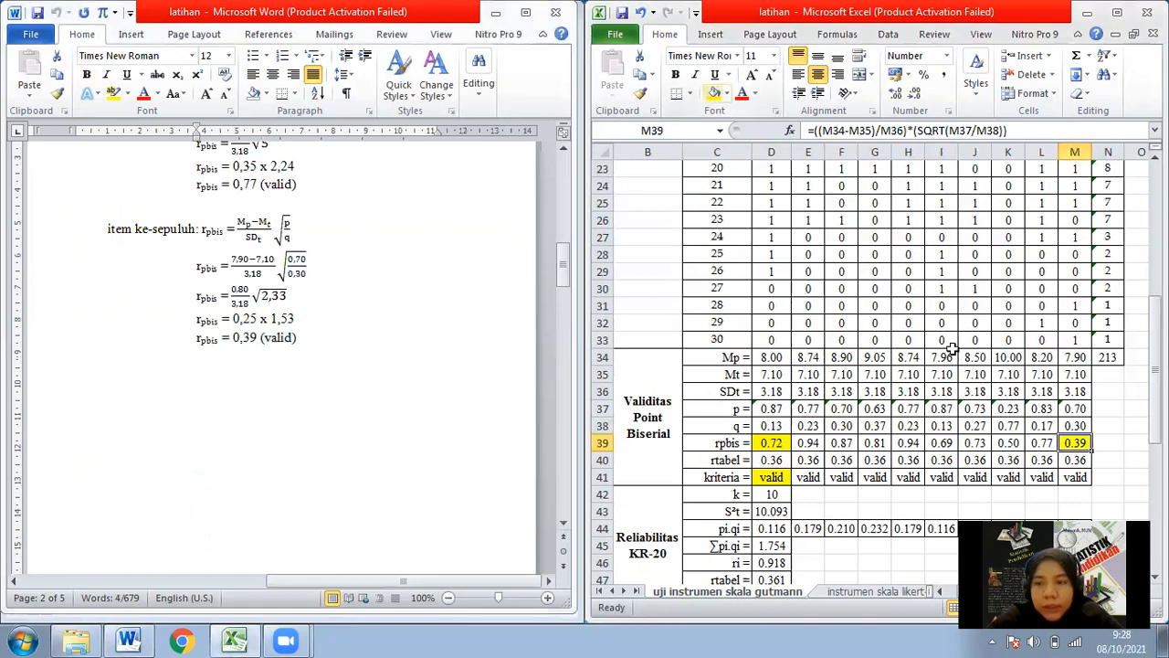
click(1069, 477)
click(714, 92)
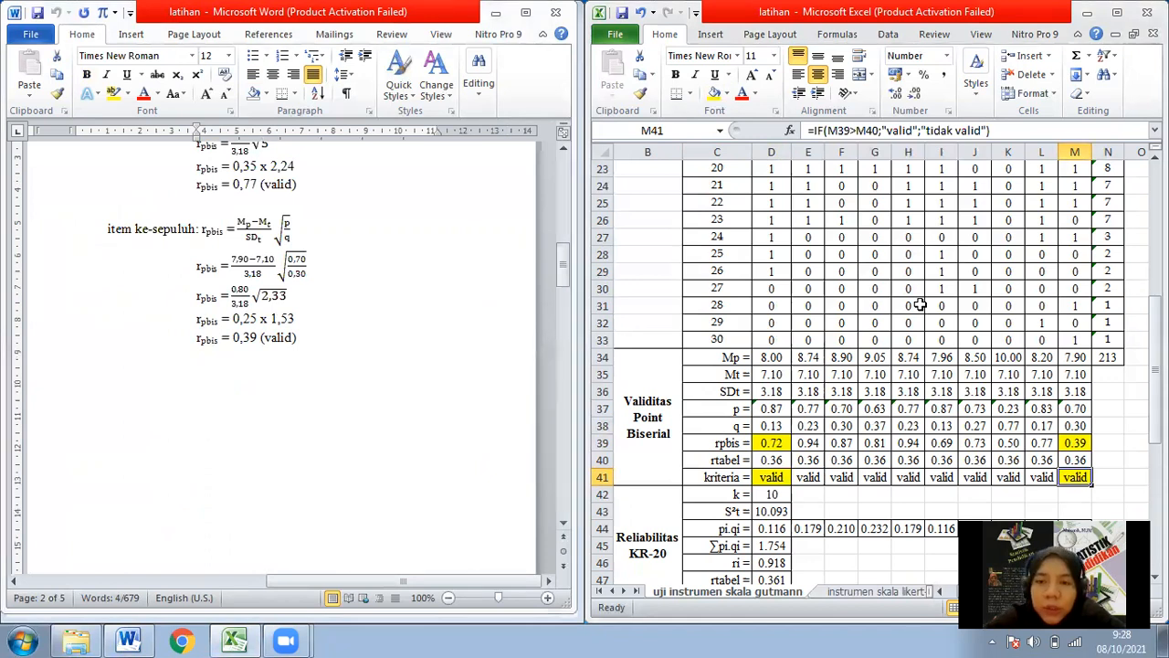
- Remove the fill colour from the score table and validity block in C3:M41
drag(711, 395, 717, 184)
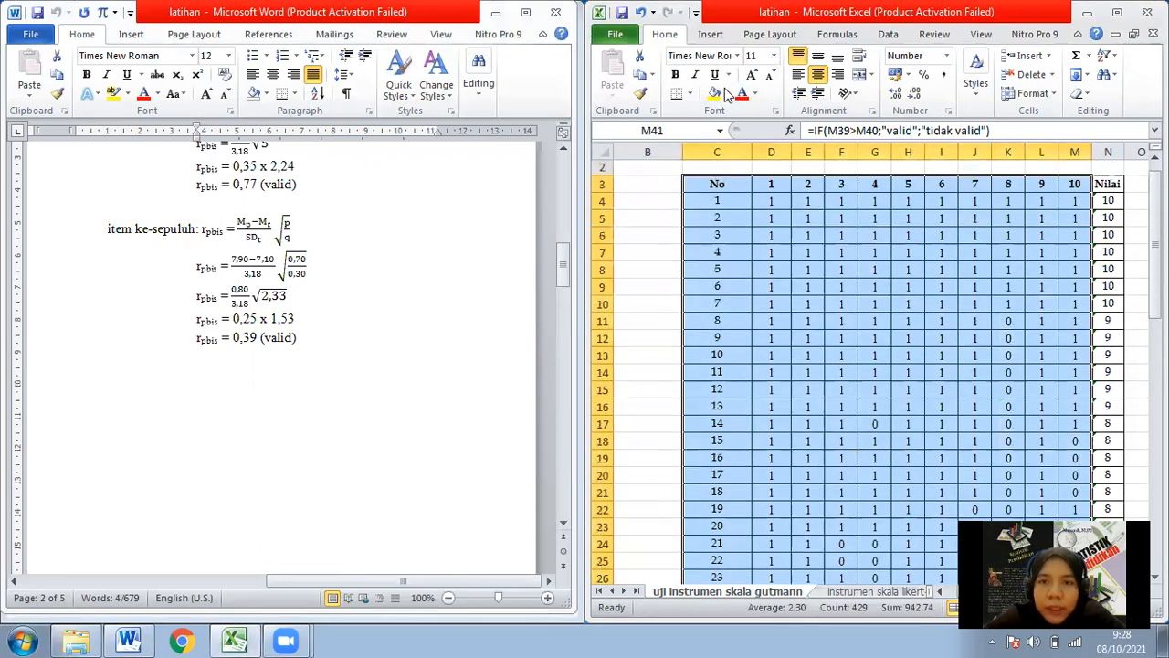
click(725, 93)
scroll(868, 223, down, 9)
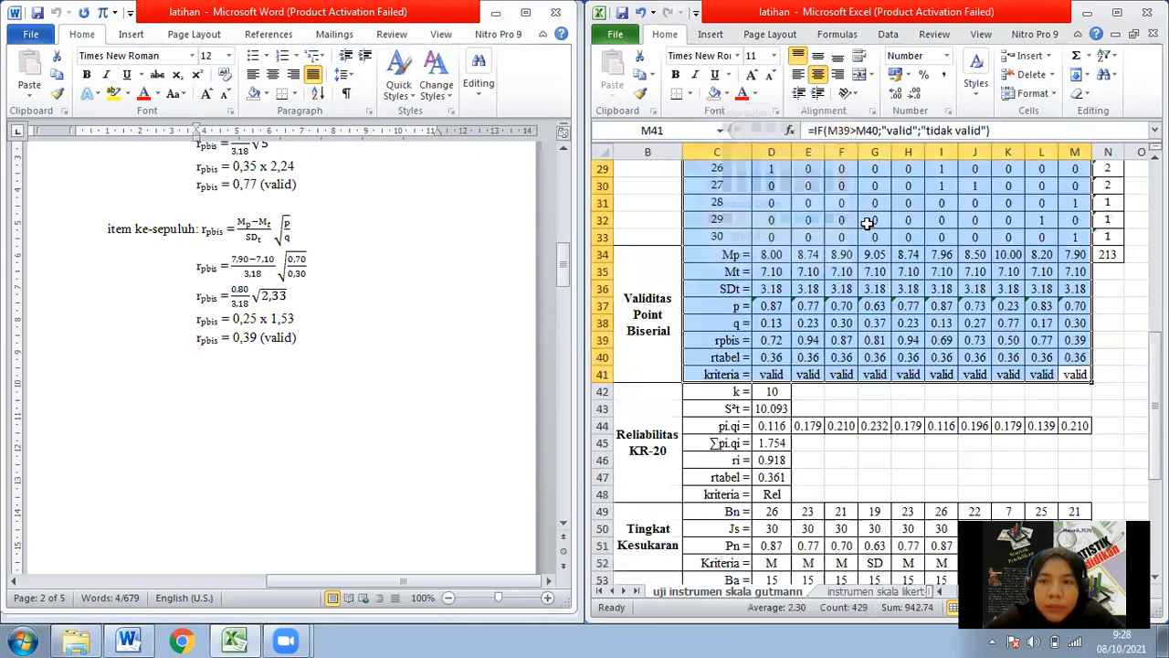
click(868, 222)
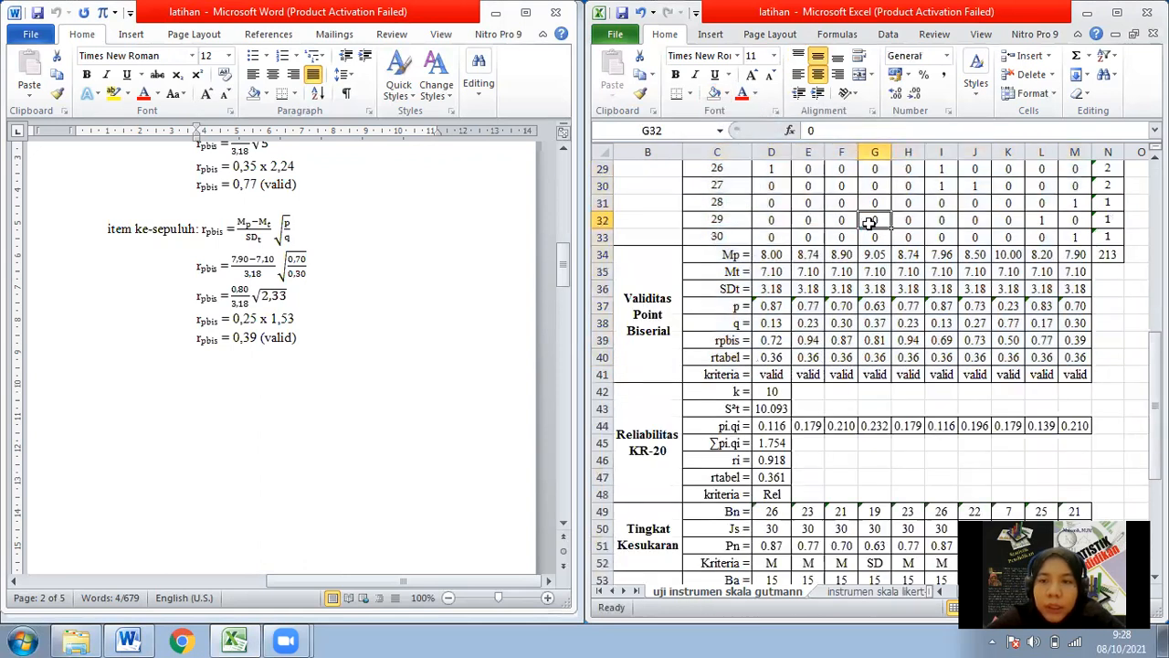
- Go to the VALIDITAS PRODUCT MOMENT table beside the score table and save the workbook
key(ctrl+Up)
key(Down)
key(ctrl+Right)
key(ctrl+Right)
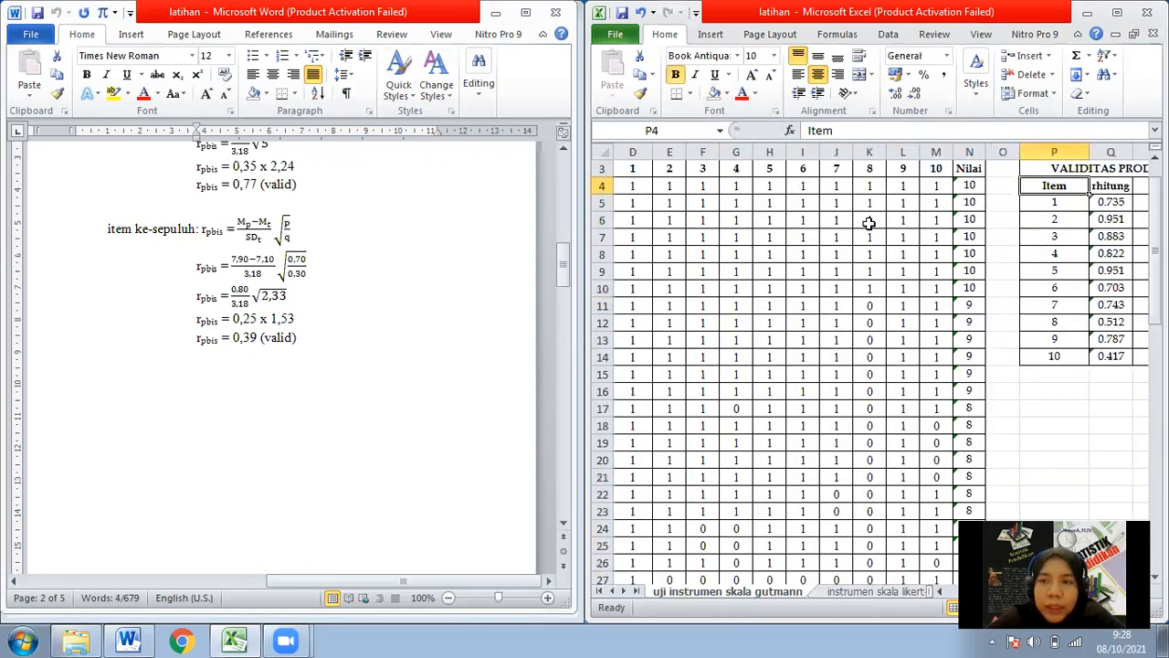
key(Up)
key(ctrl+Up)
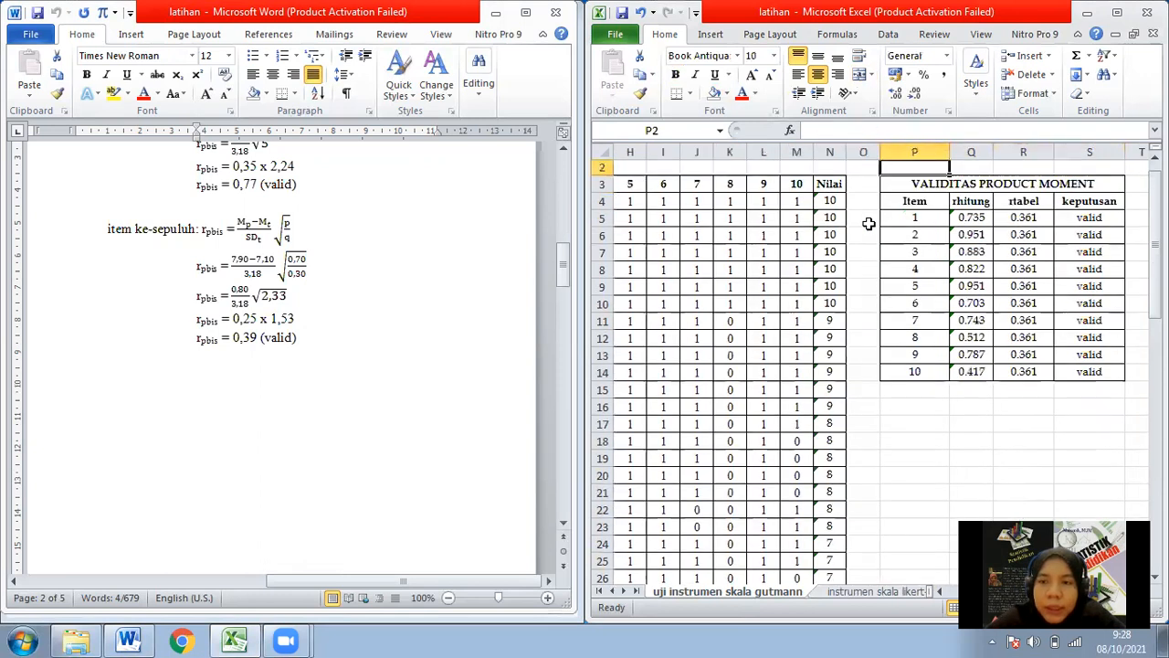
key(ctrl+Down)
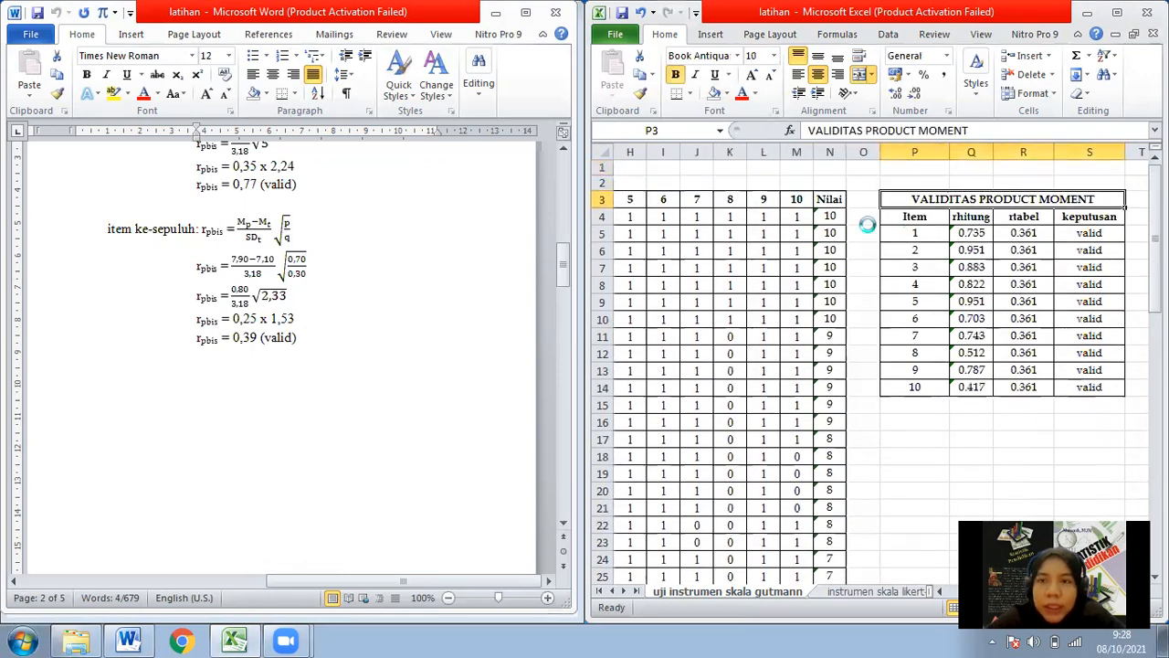
key(ctrl+s)
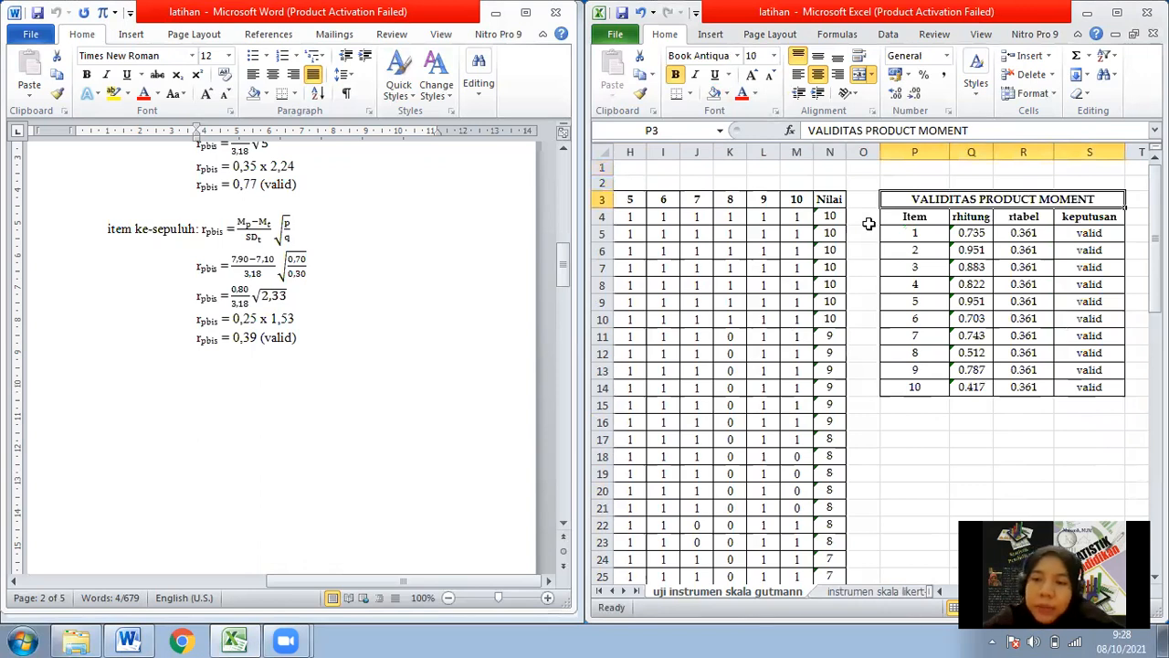
- Examine item 1's rhitung formula in Q5 and highlight the whole PEARSON expression
click(971, 233)
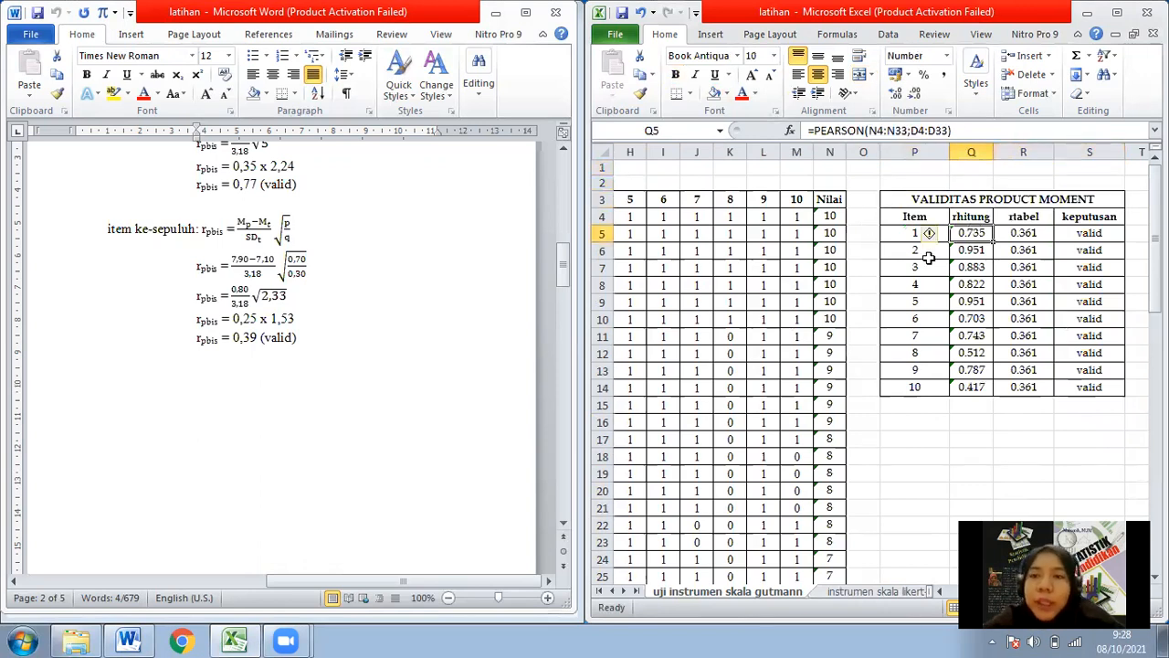
key(Left)
key(Right)
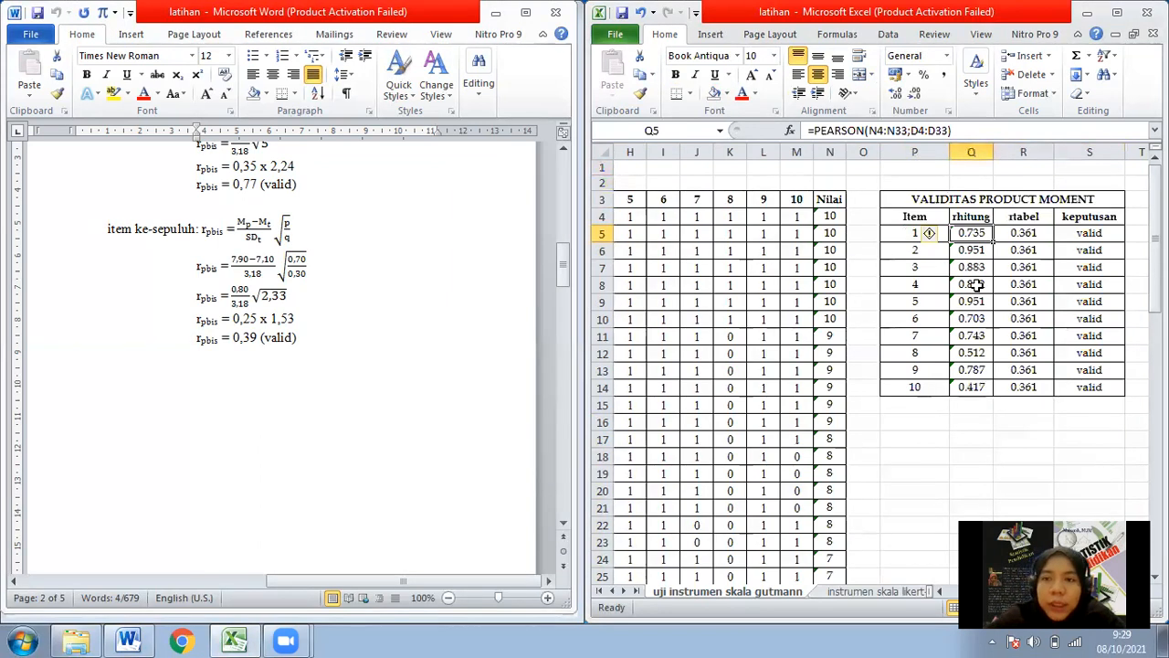
drag(1012, 133, 797, 130)
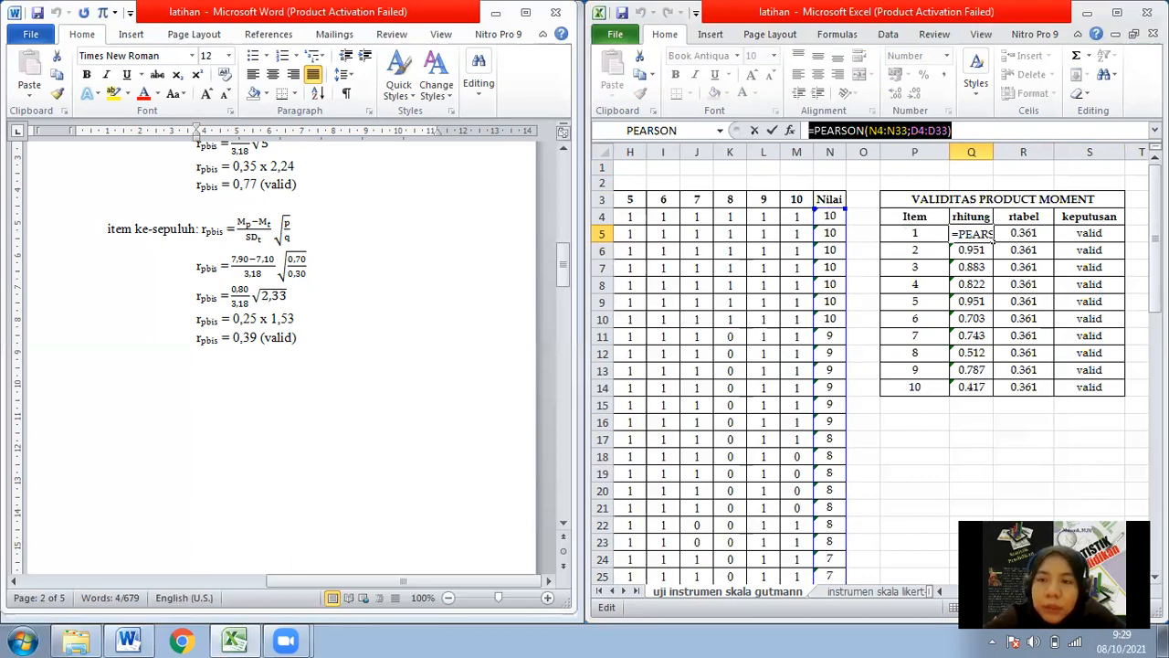
mouse_move(1156, 184)
mouse_down()
mouse_move(1155, 262)
mouse_move(1155, 185)
mouse_up()
drag(959, 129, 798, 133)
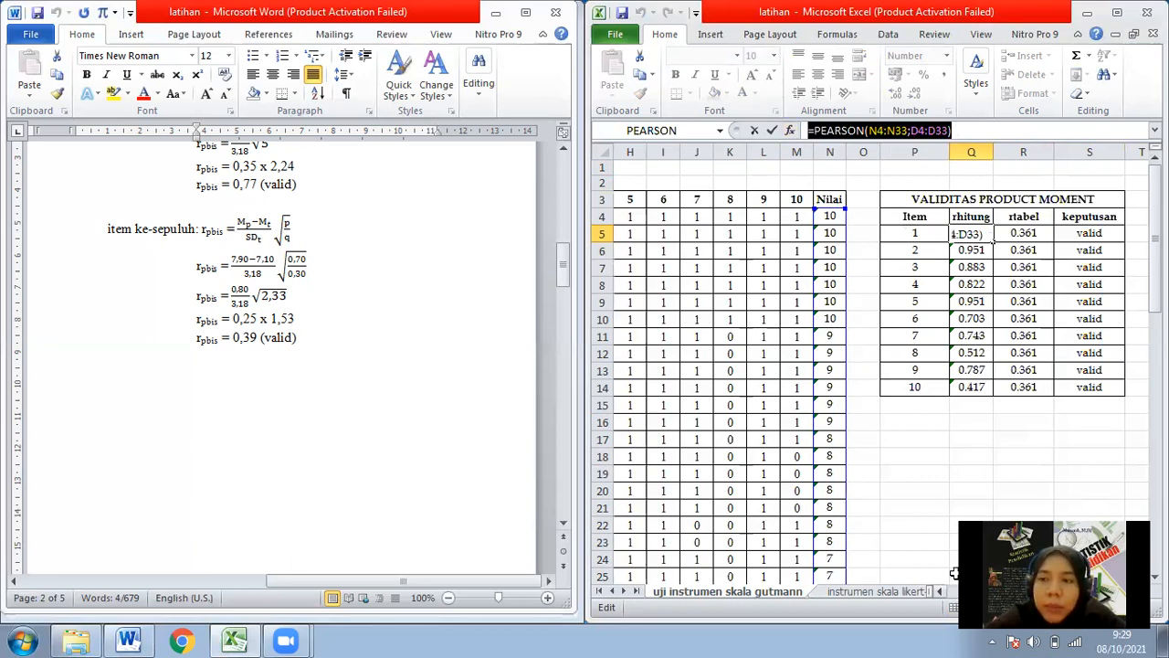
- Trace the D4:D33 item range used by Q5's PEARSON formula in the score table and leave the formula unedited
drag(1005, 592, 963, 592)
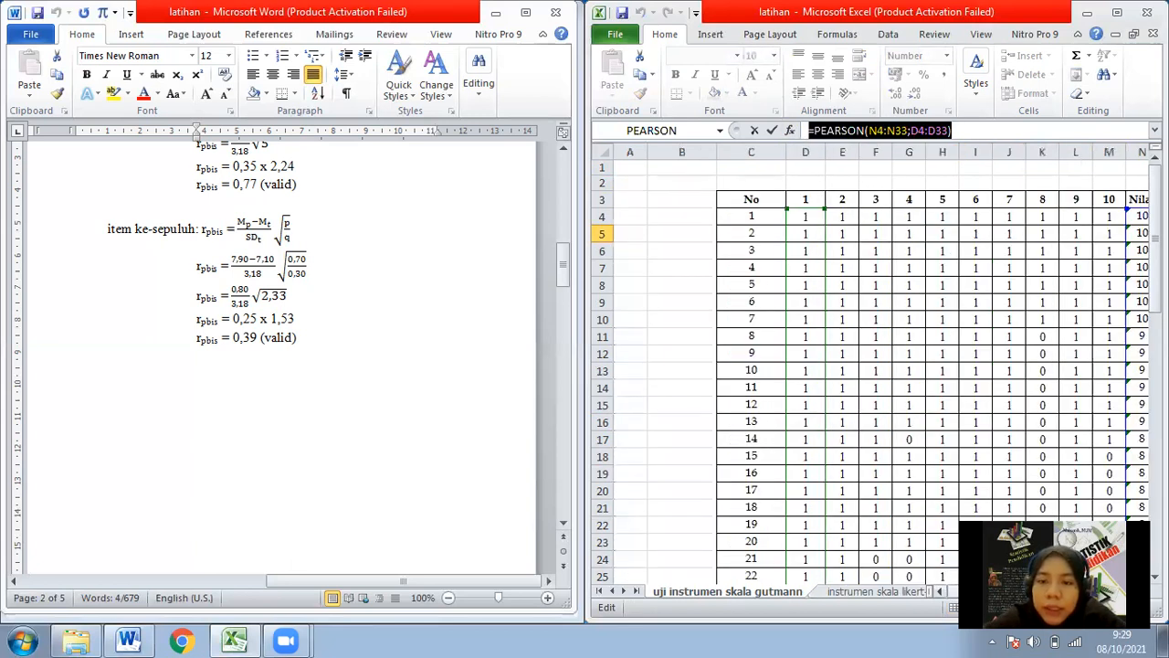
scroll(857, 263, down, 3)
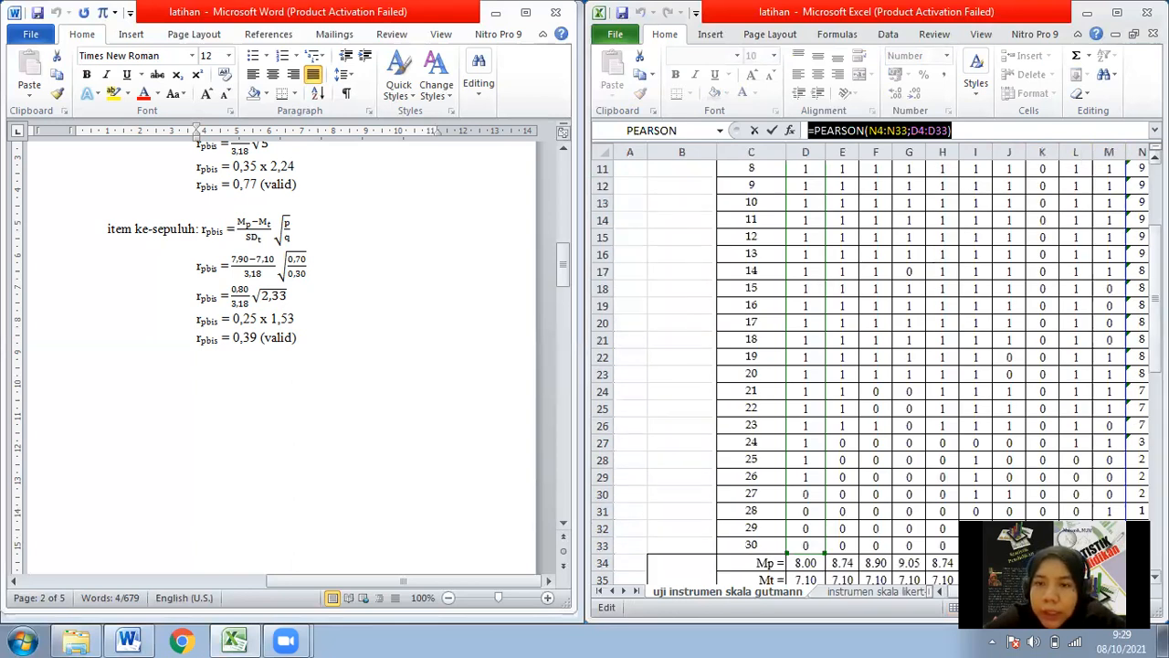
drag(1155, 297, 1156, 297)
drag(1156, 239, 1023, 402)
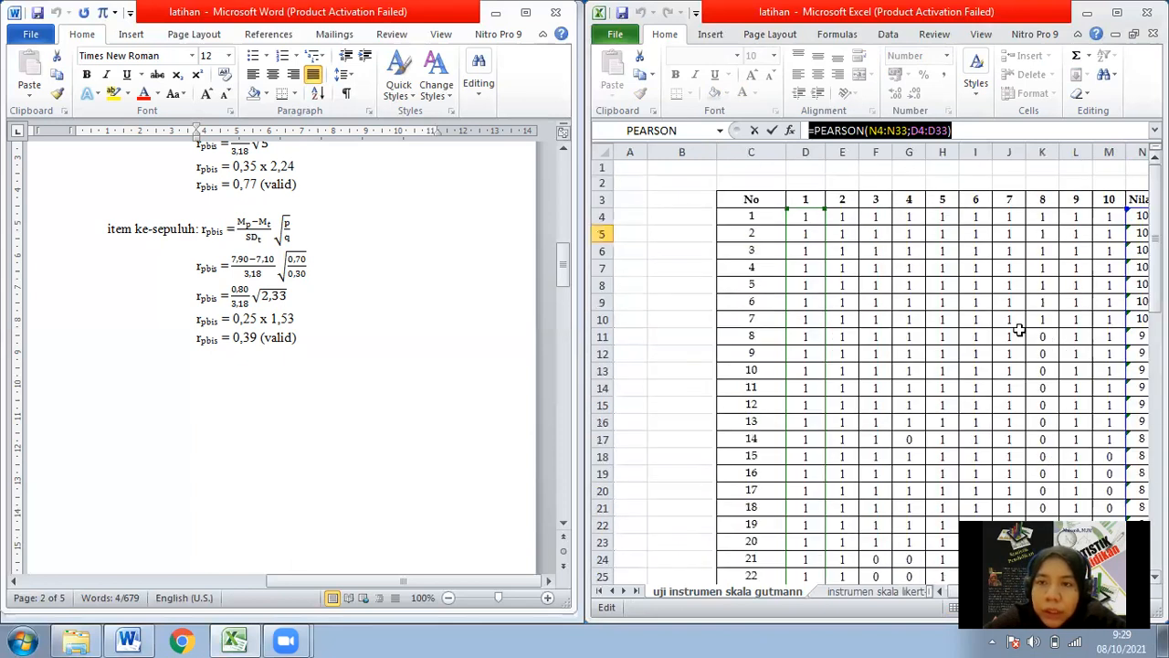
key(Escape)
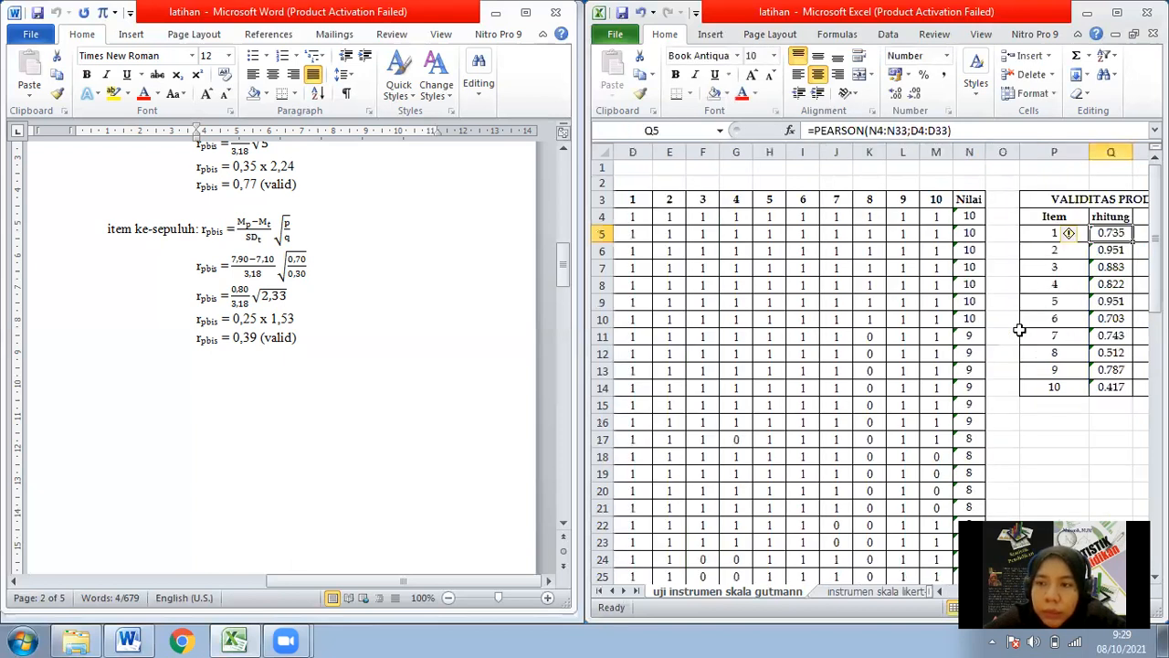
key(Right)
key(Left)
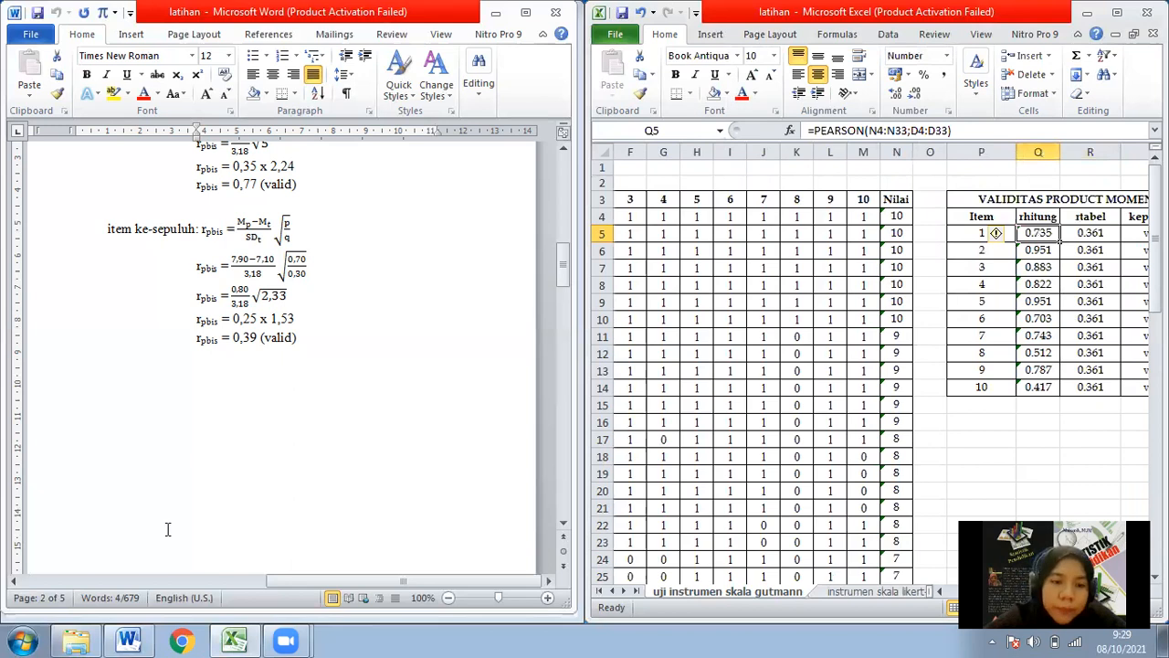
- Compare item pertama's rpbis result in the Word document with item 1's rhitung and rtabel in the product moment table
click(161, 600)
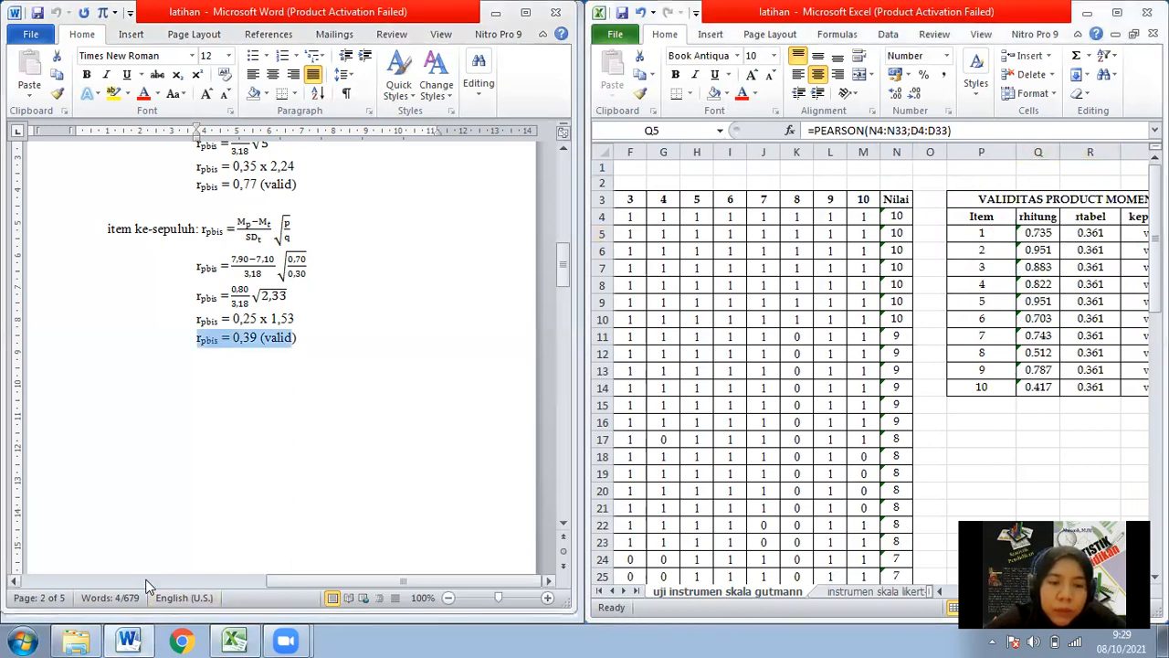
click(146, 581)
click(563, 205)
drag(563, 209, 564, 179)
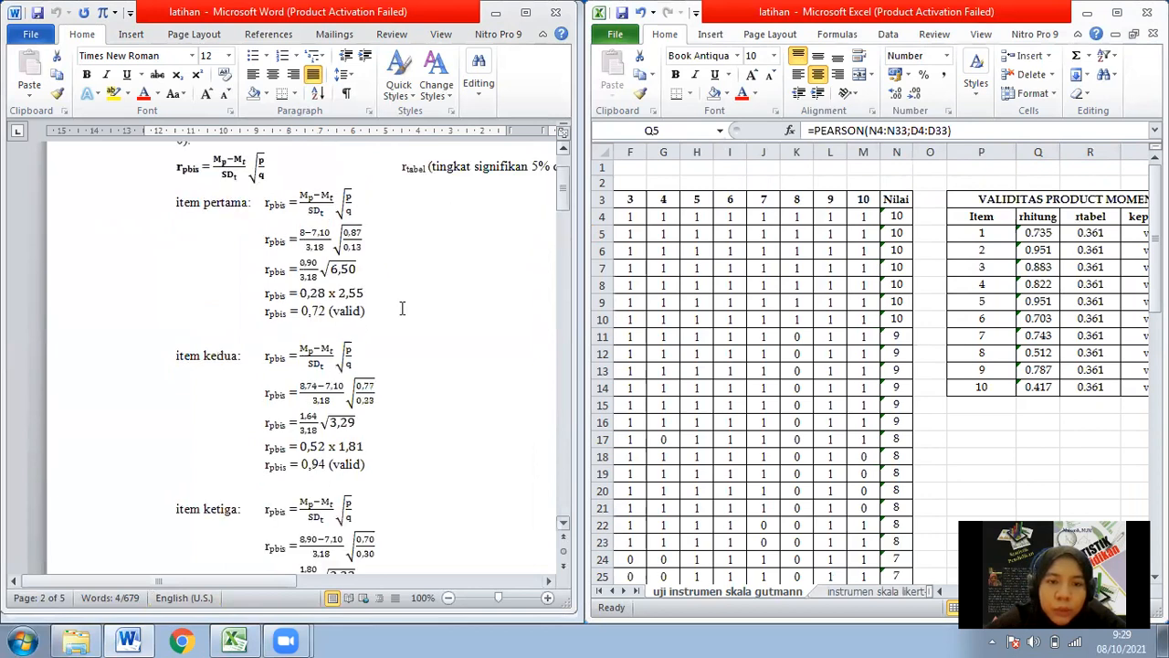
drag(402, 309, 265, 312)
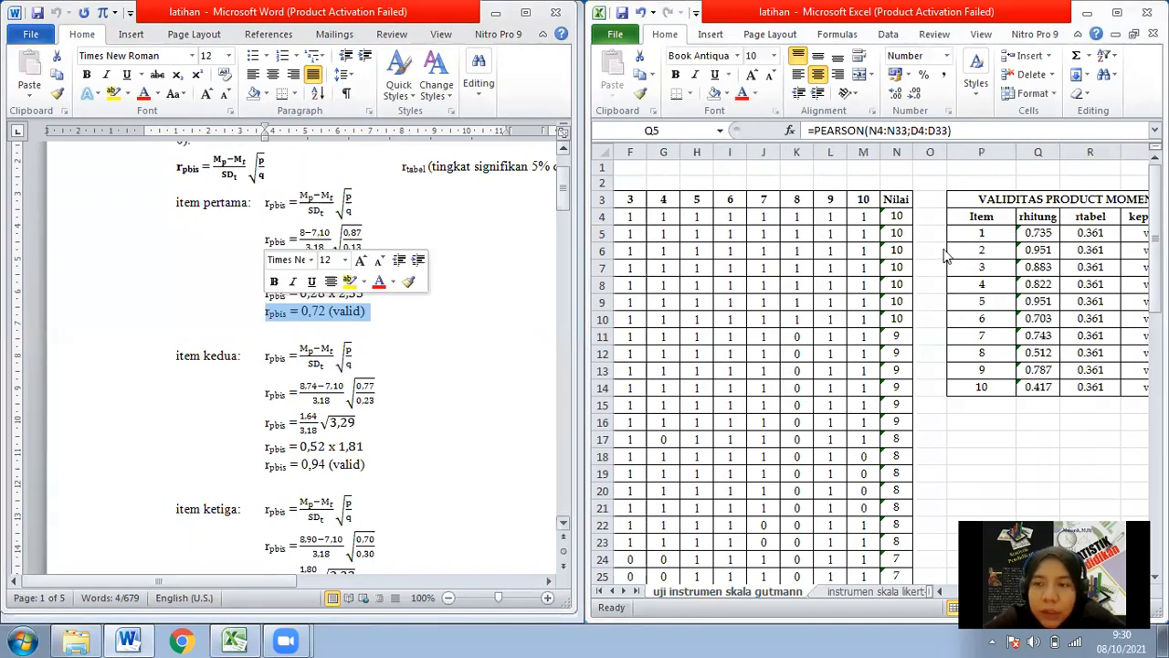
click(1078, 230)
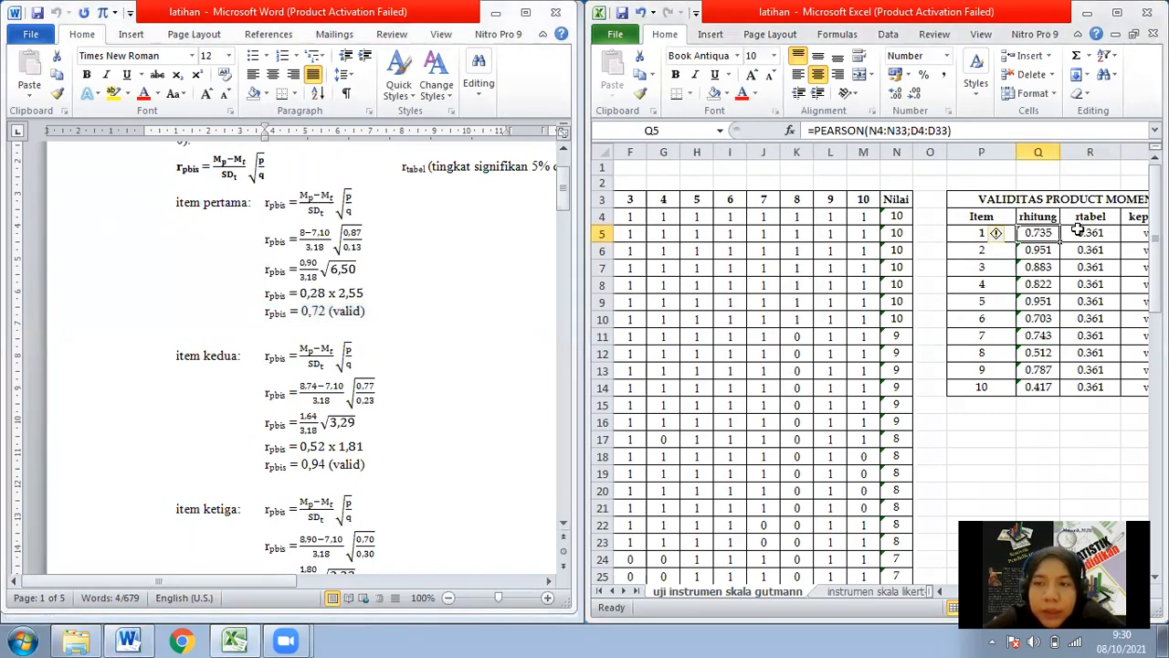
click(1078, 230)
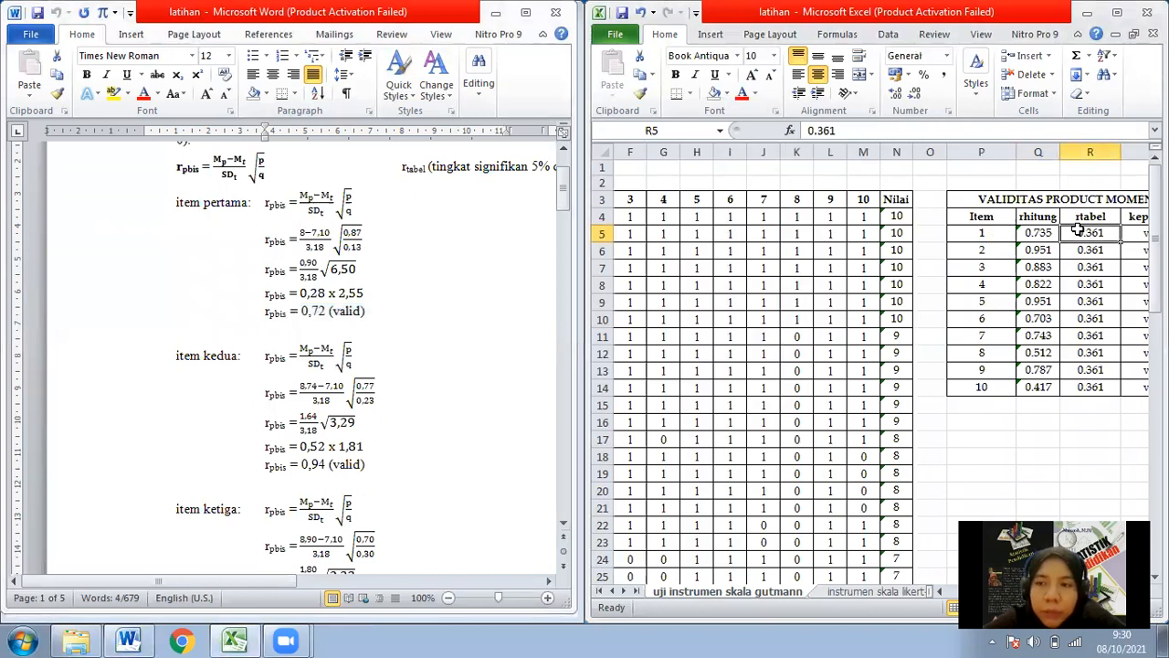
- Check item 1's keputusan formula in S5, and trace the E4:E33 item range used by item 2's PEARSON formula in Q6
key(Right)
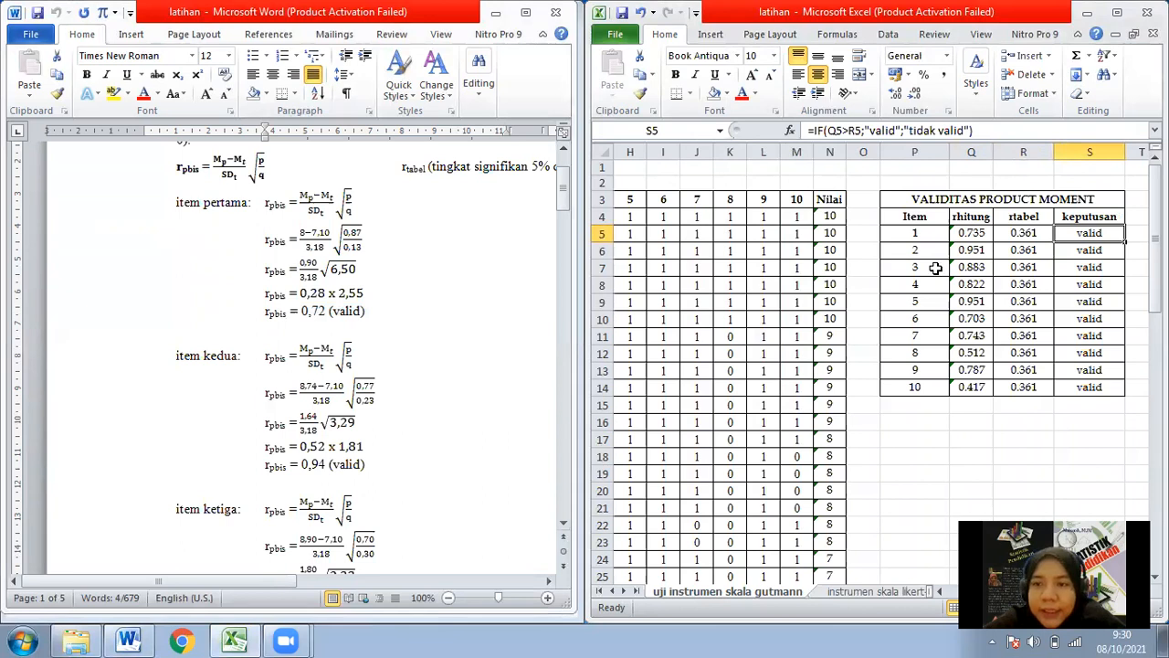
click(977, 235)
click(974, 249)
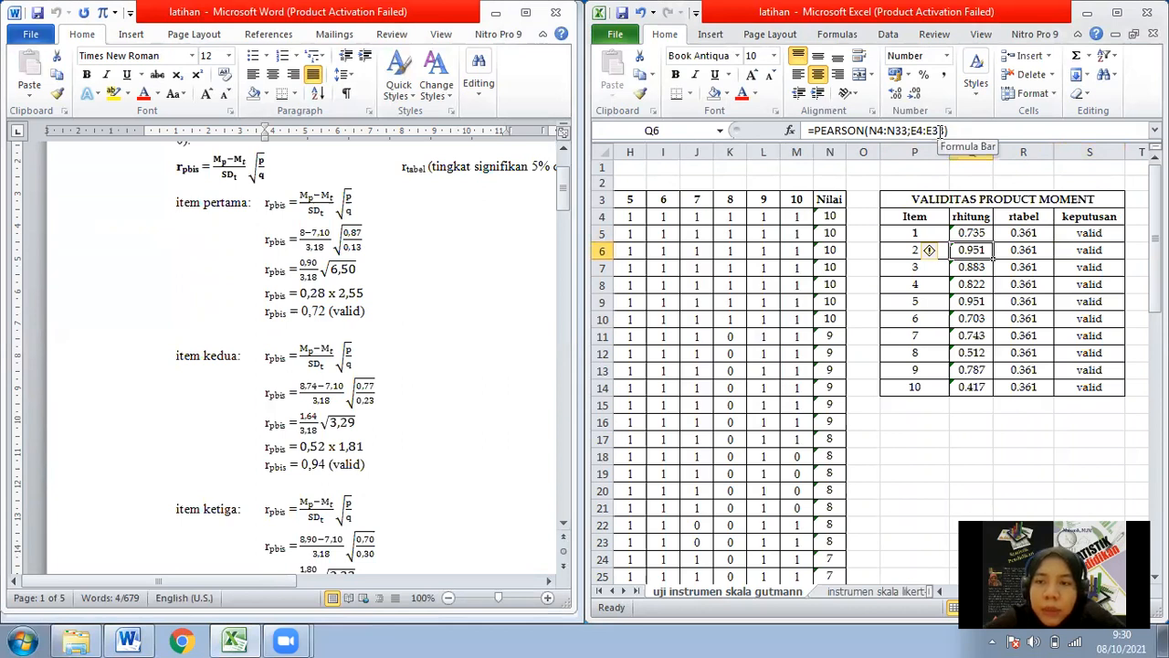
click(940, 130)
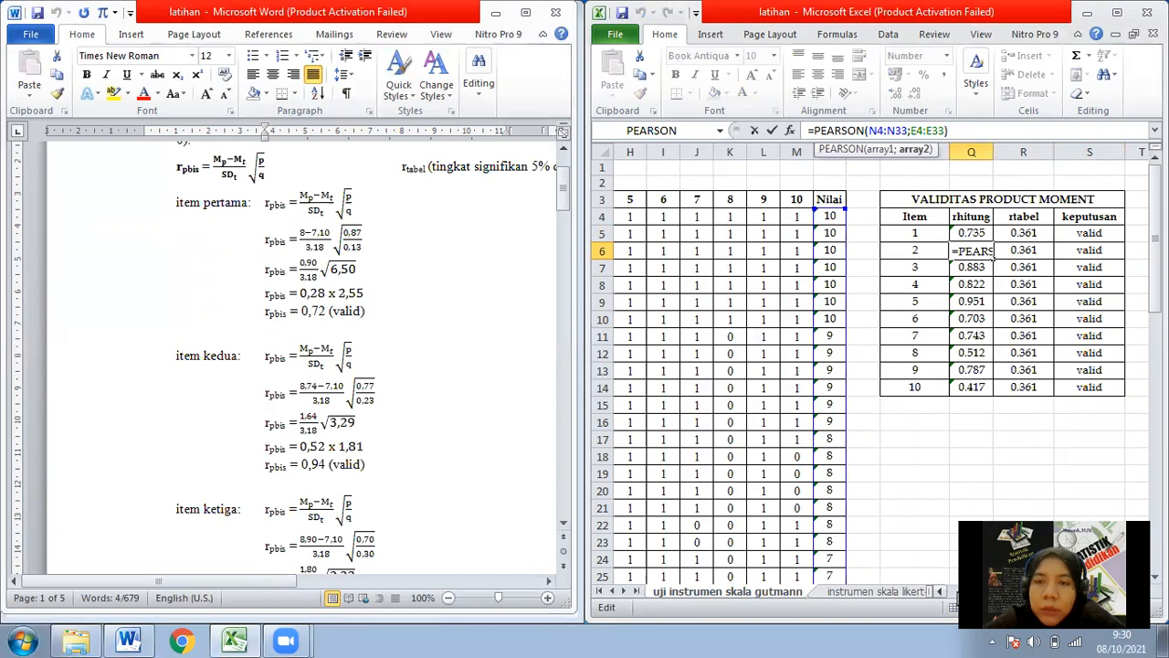
scroll(895, 232, left, 5)
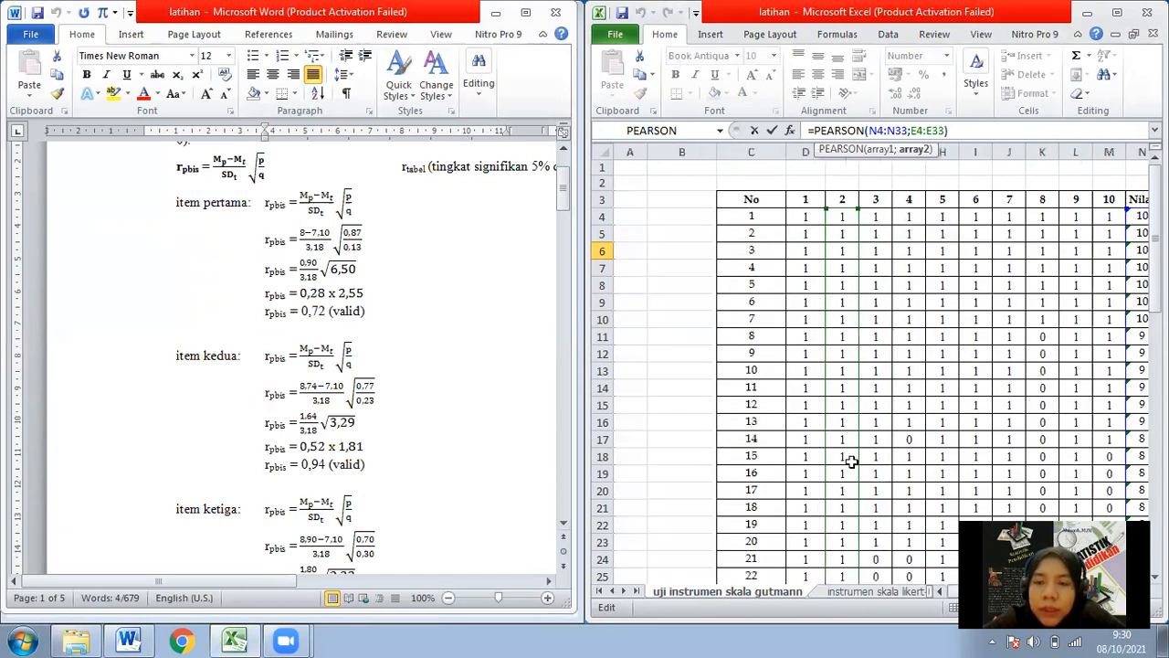
mouse_move(843, 209)
mouse_down()
mouse_move(876, 208)
mouse_move(858, 215)
mouse_up()
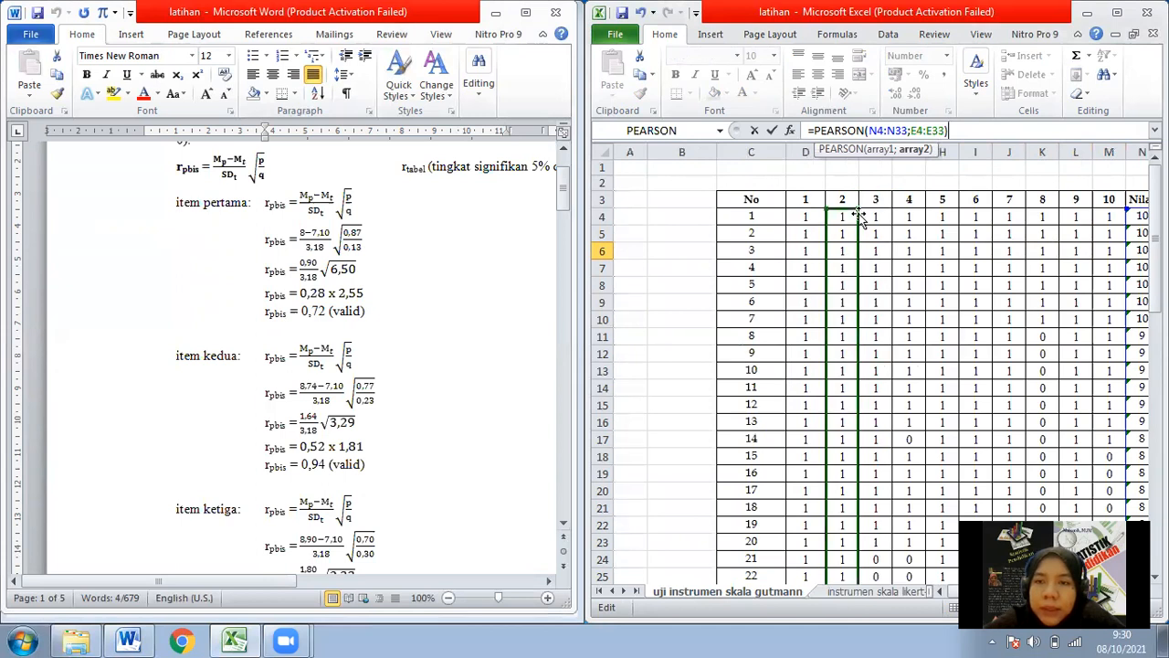
key(Return)
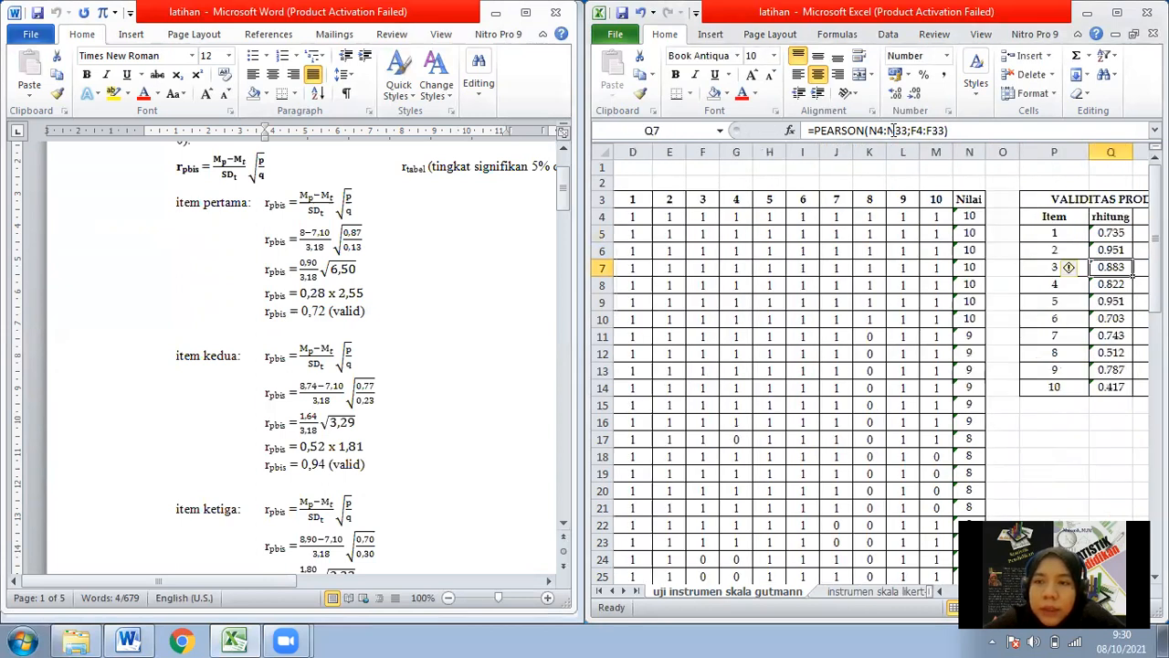
- Trace the F4:F33 item range used by item 3's PEARSON formula in Q7, leaving the formula unedited
click(893, 131)
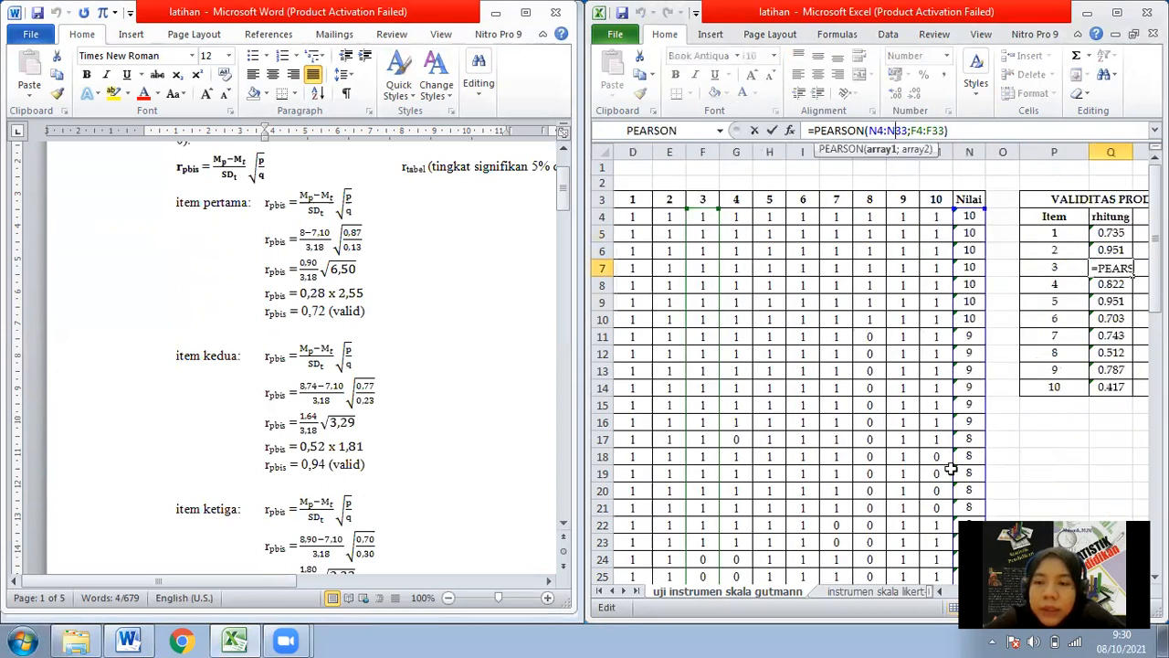
click(952, 598)
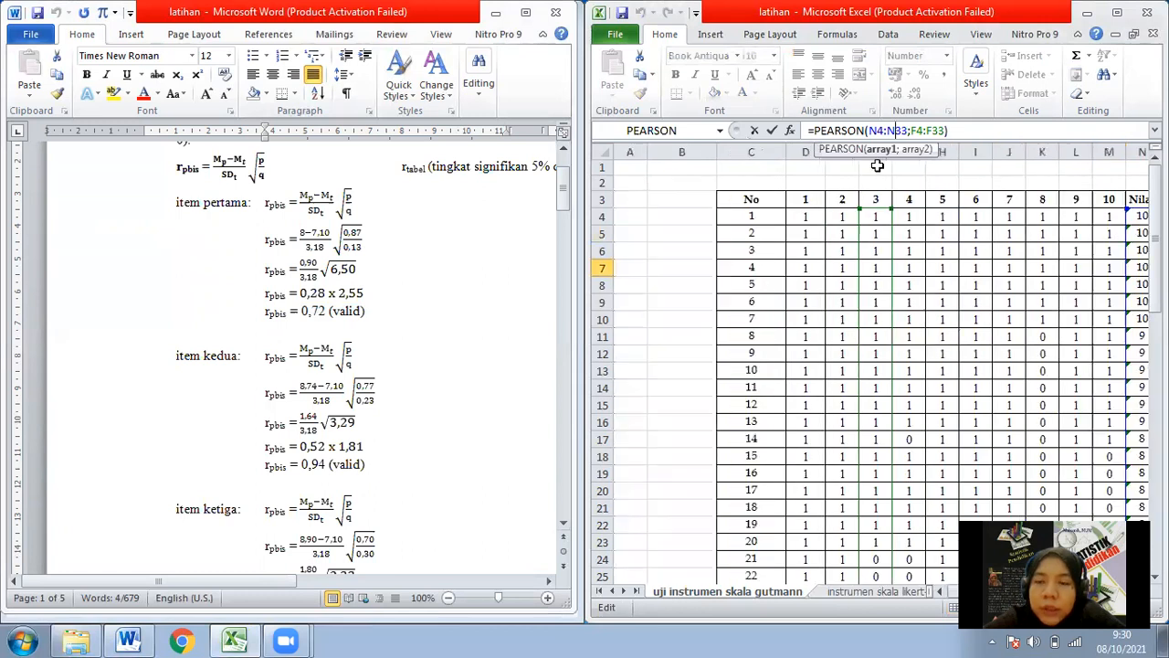
click(882, 210)
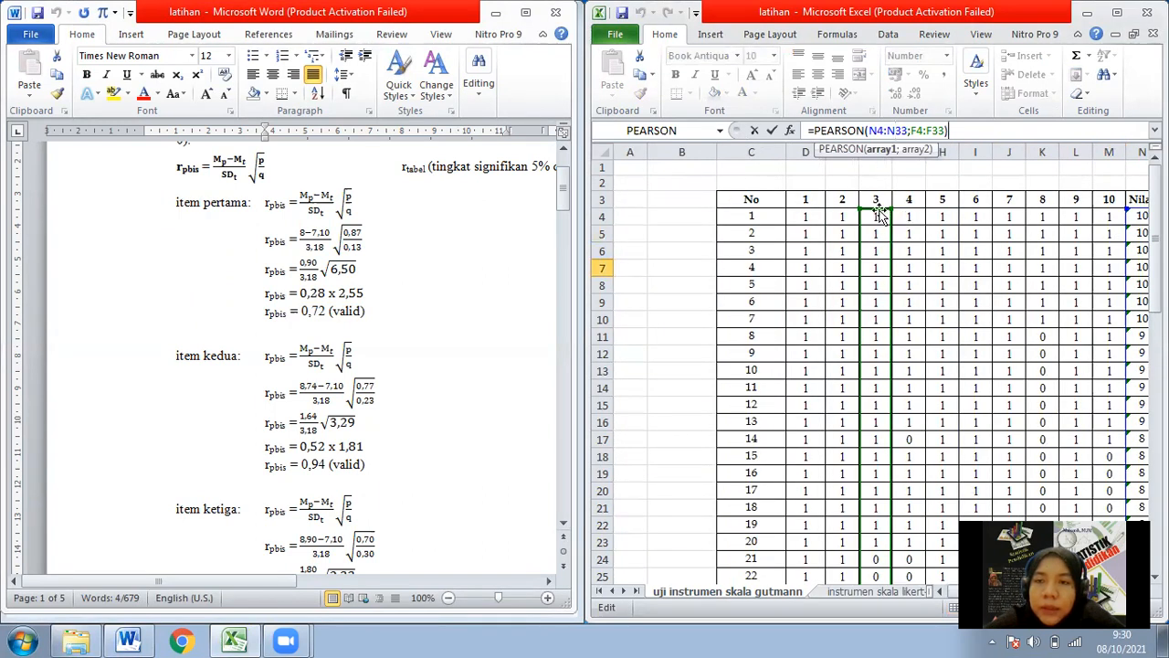
key(Return)
- Examine item 10's rhitung formula in Q14 and trace its Nilai and item 10 ranges in the score table
key(Down)
key(Down)
key(Down)
key(Down)
key(Down)
key(Down)
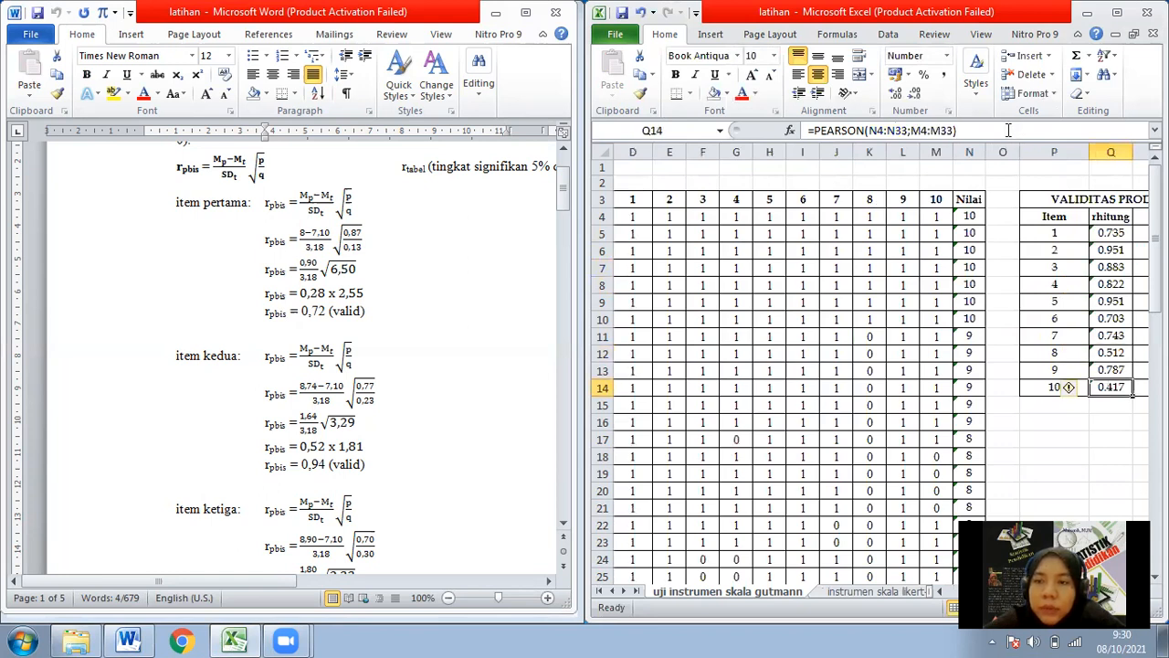
click(1009, 130)
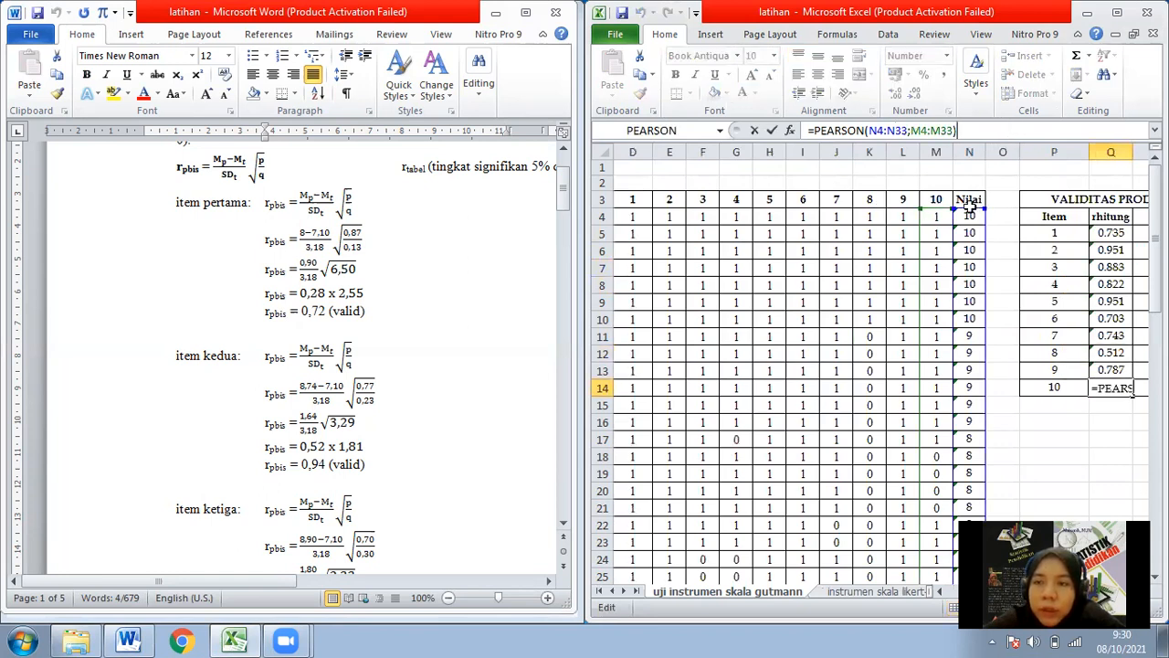
drag(968, 206, 928, 214)
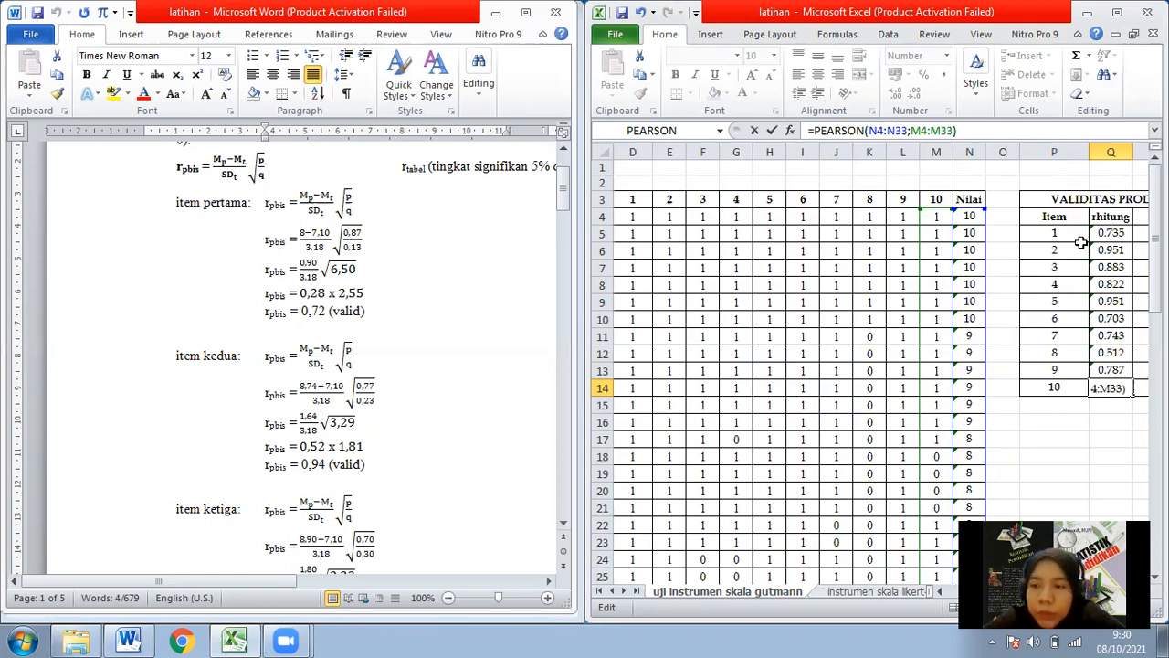
key(Return)
- Compare the full product moment validity table with the remaining items' rpbis calculations, through the last one, in the Word document
key(Right)
key(Right)
key(Right)
key(Left)
key(Left)
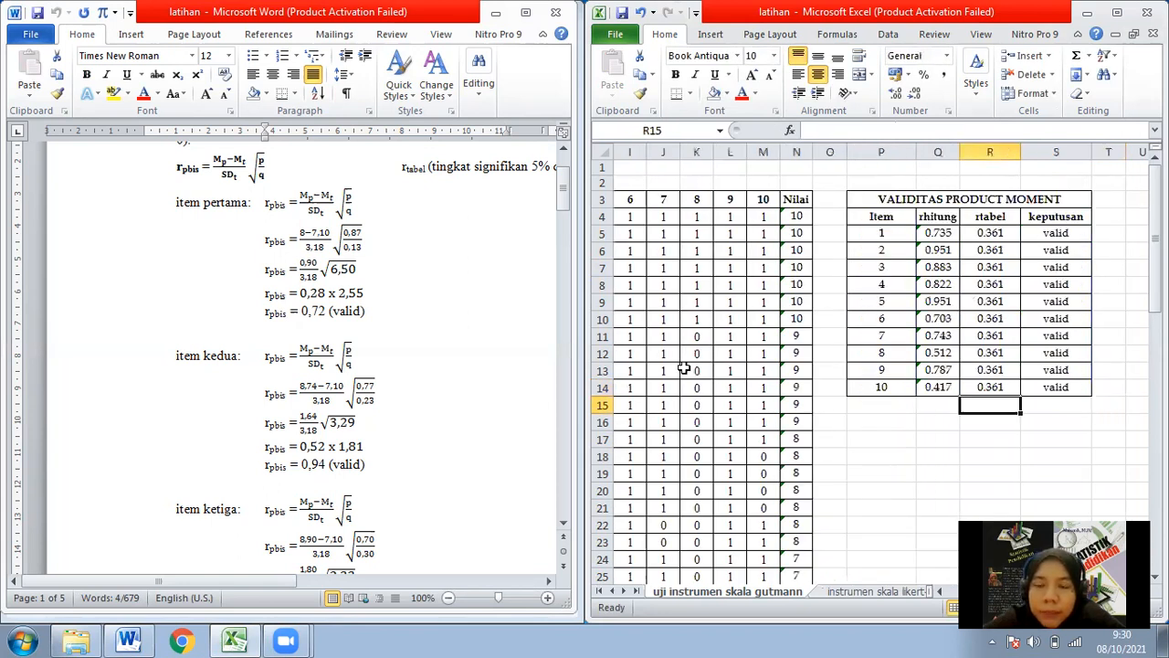
click(500, 579)
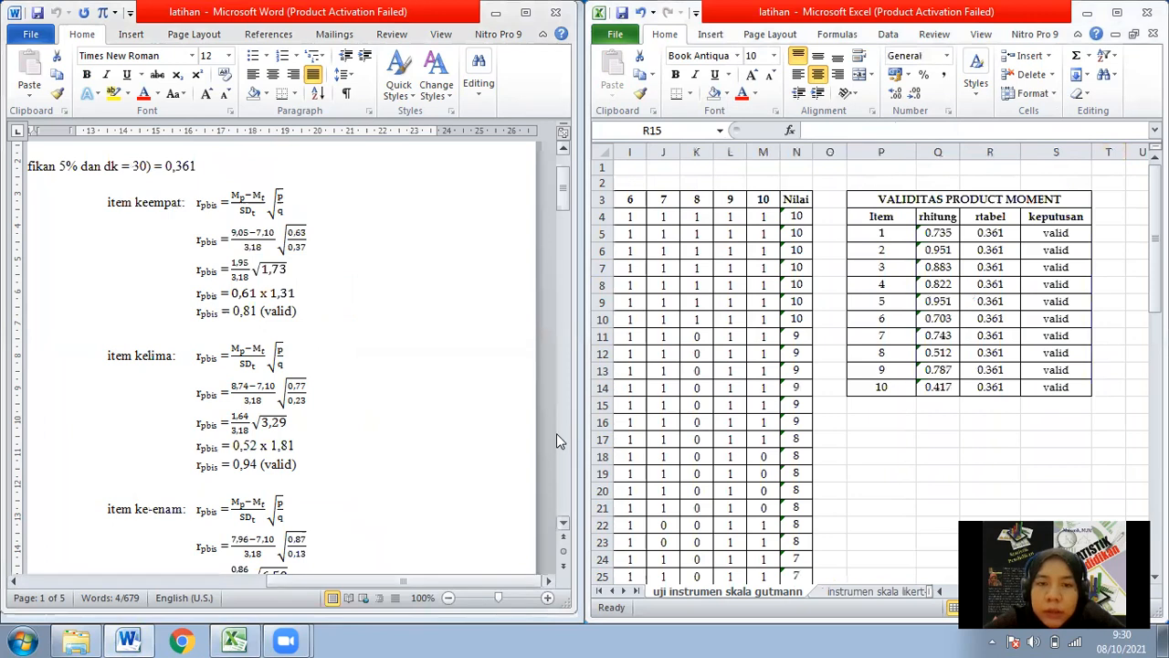
scroll(556, 433, down, 10)
scroll(557, 436, down, 8)
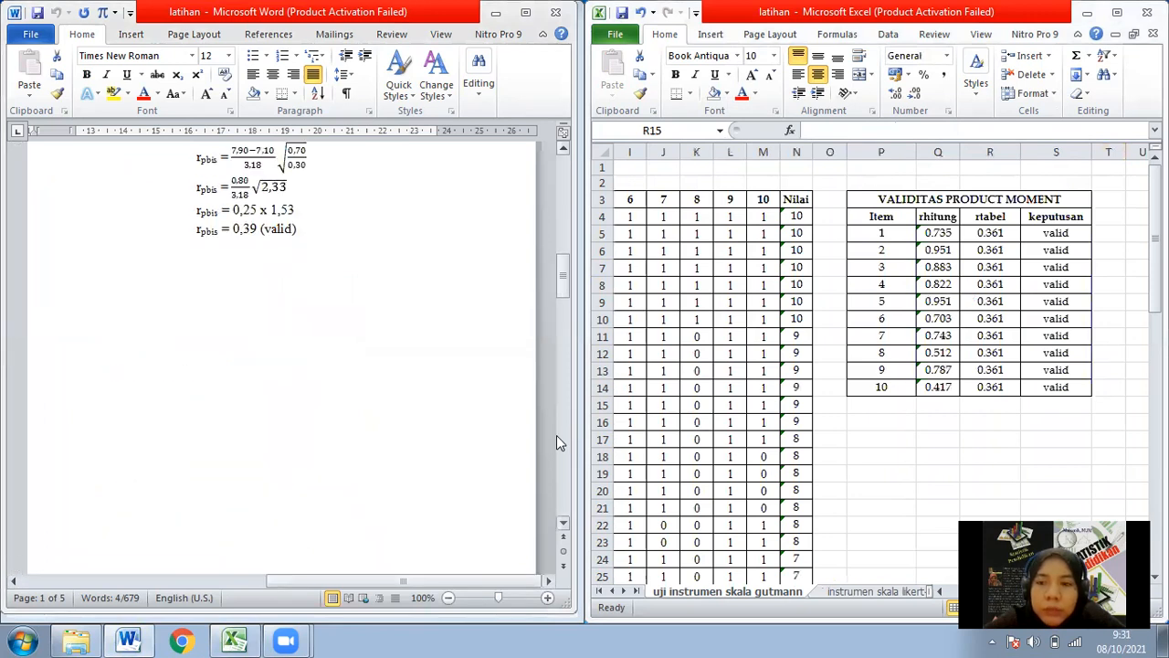
- Highlight all ten items' rhitung values, Q5:Q14, in the product moment table, and clear the selection
click(891, 326)
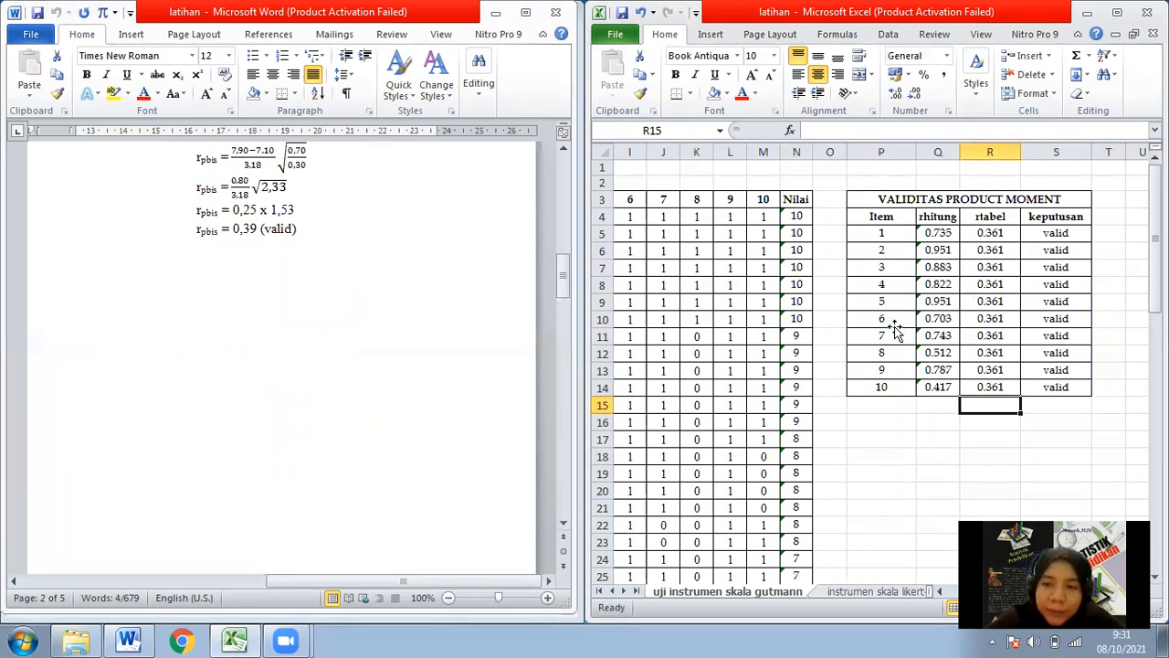
click(894, 326)
key(Left)
key(Left)
click(895, 326)
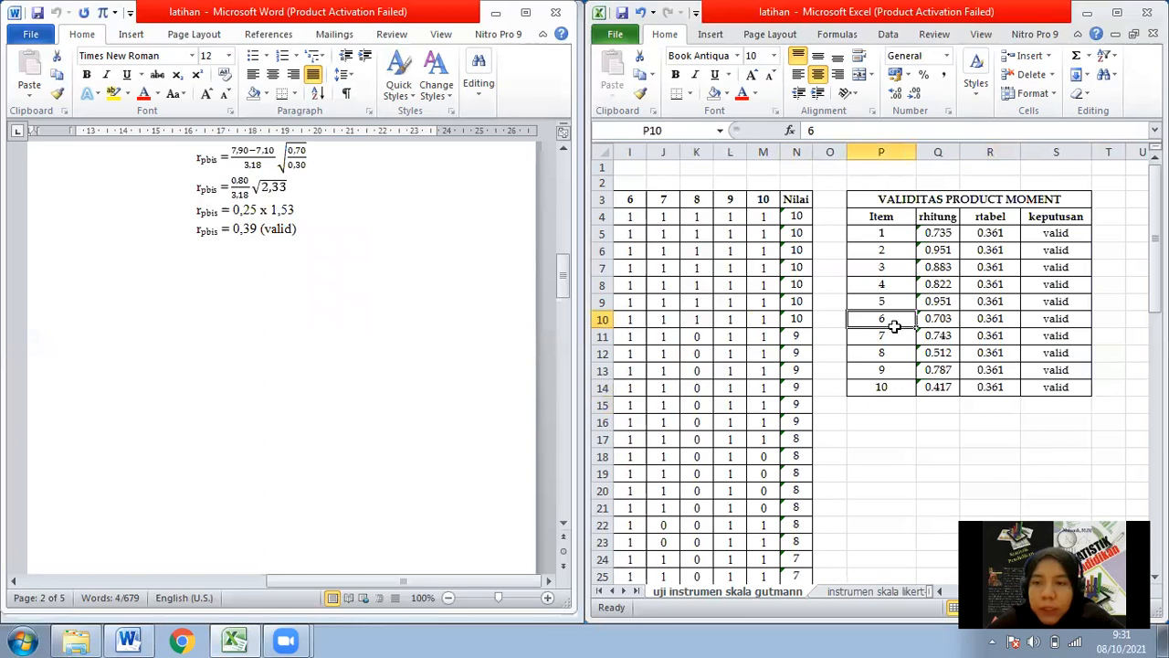
key(Right)
key(Up)
key(Up)
key(Up)
key(Up)
key(Up)
key(ctrl+shift+Down)
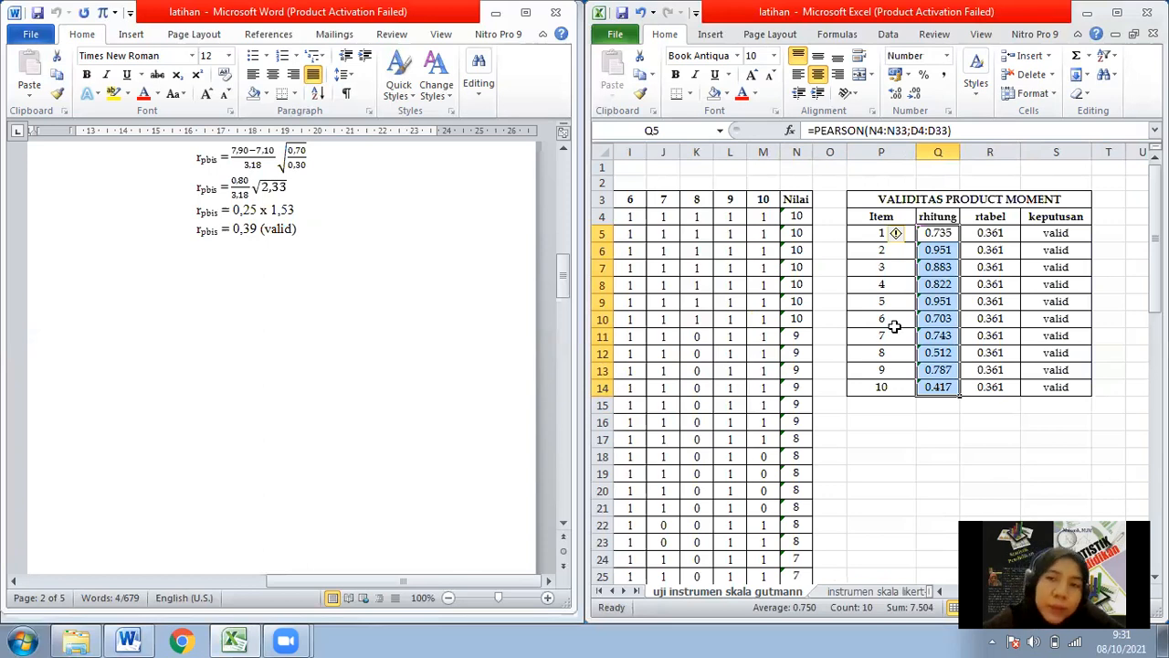
click(953, 420)
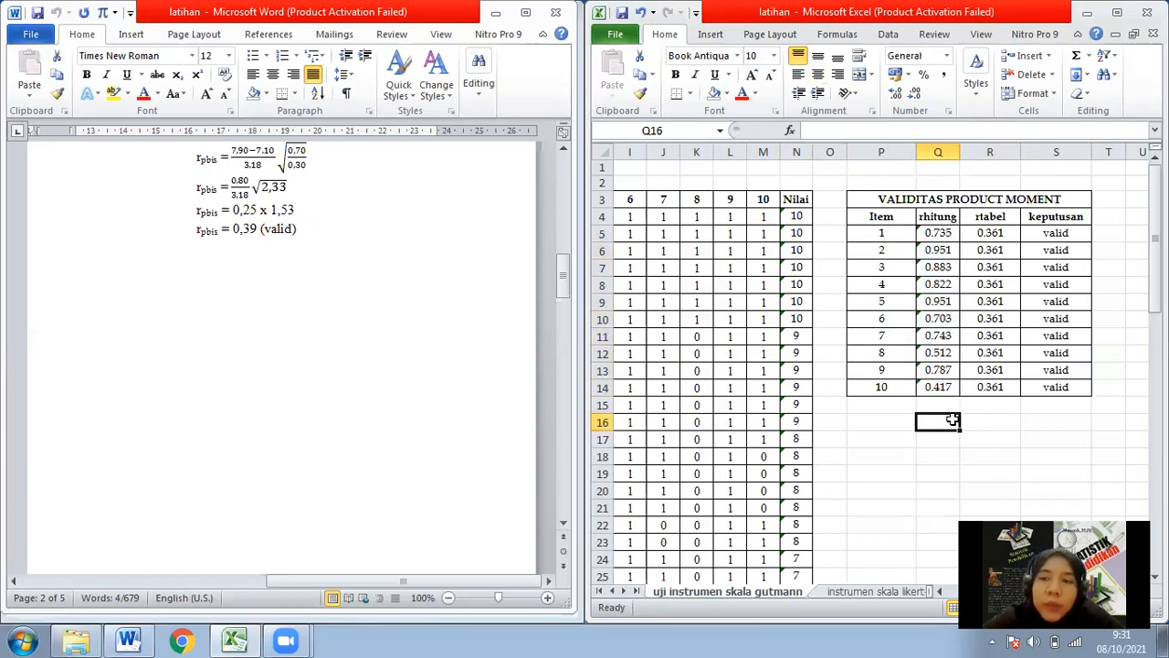
- Go back to the item headings of the Guttman score table
key(ctrl+Left)
key(ctrl+Left)
key(Right)
click(875, 440)
key(ctrl+Up)
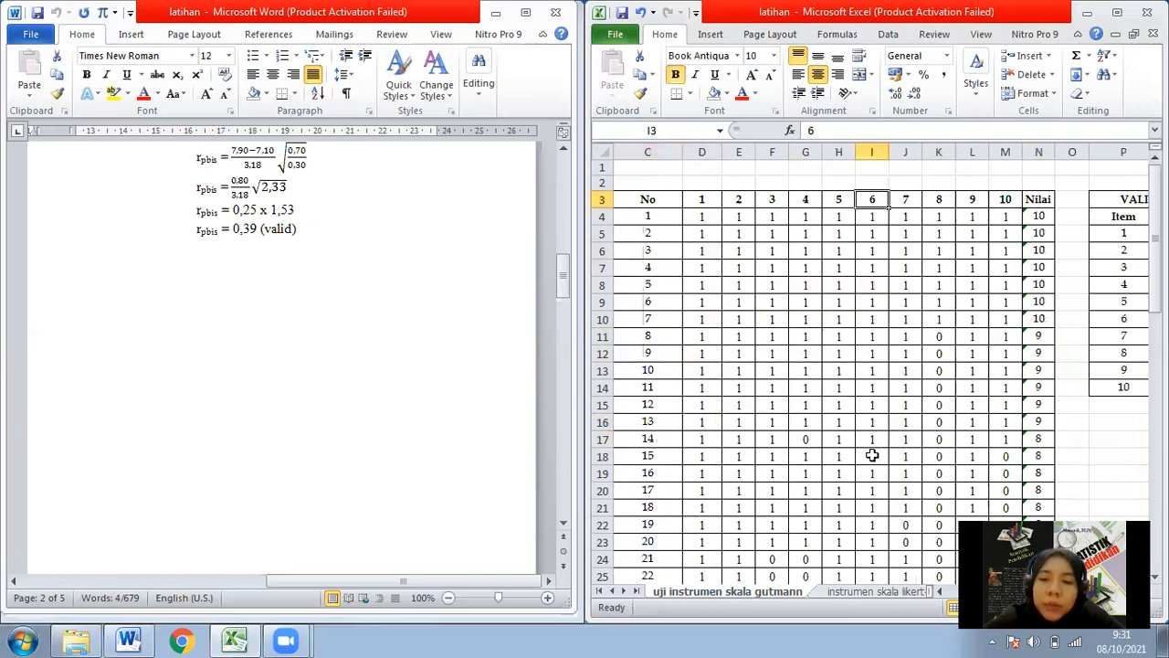
- Open the Likert rating scale sheet and look through its item scores from the headings to the variance row
click(852, 593)
click(804, 295)
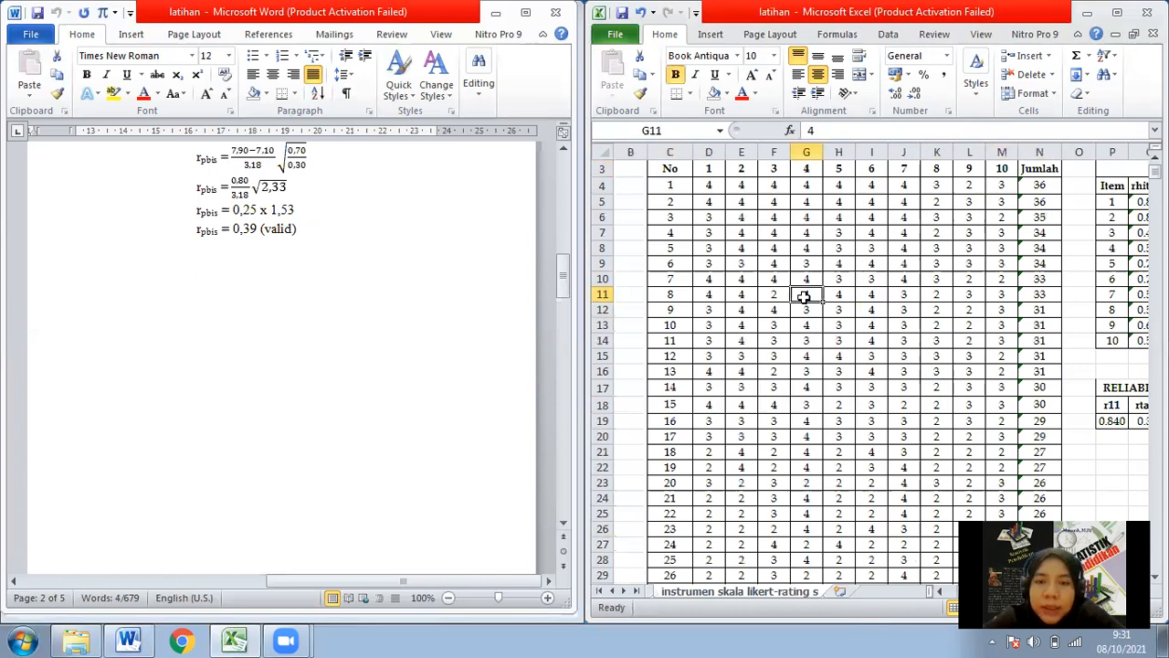
key(ctrl+Down)
scroll(804, 296, down, 7)
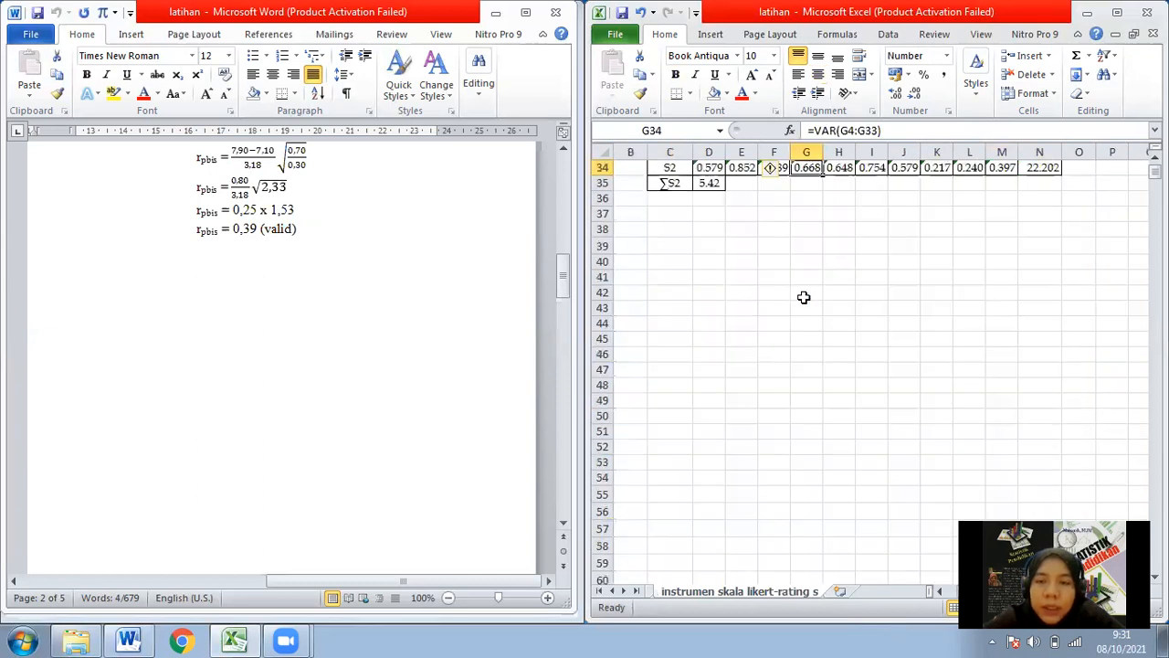
key(ctrl+Up)
key(Left)
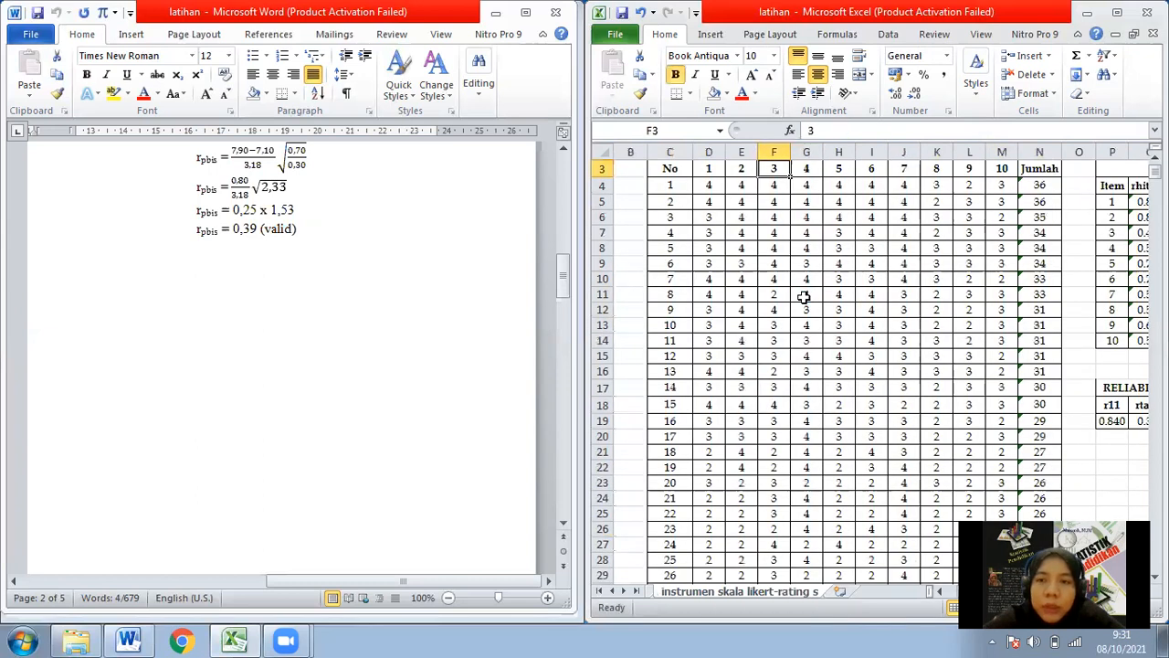
- Examine the VALIDITAS and RELIABILITAS ALPHA CRONBACH tables beside the Likert scores
key(ctrl+Right)
key(Down)
key(ctrl+Right)
key(Up)
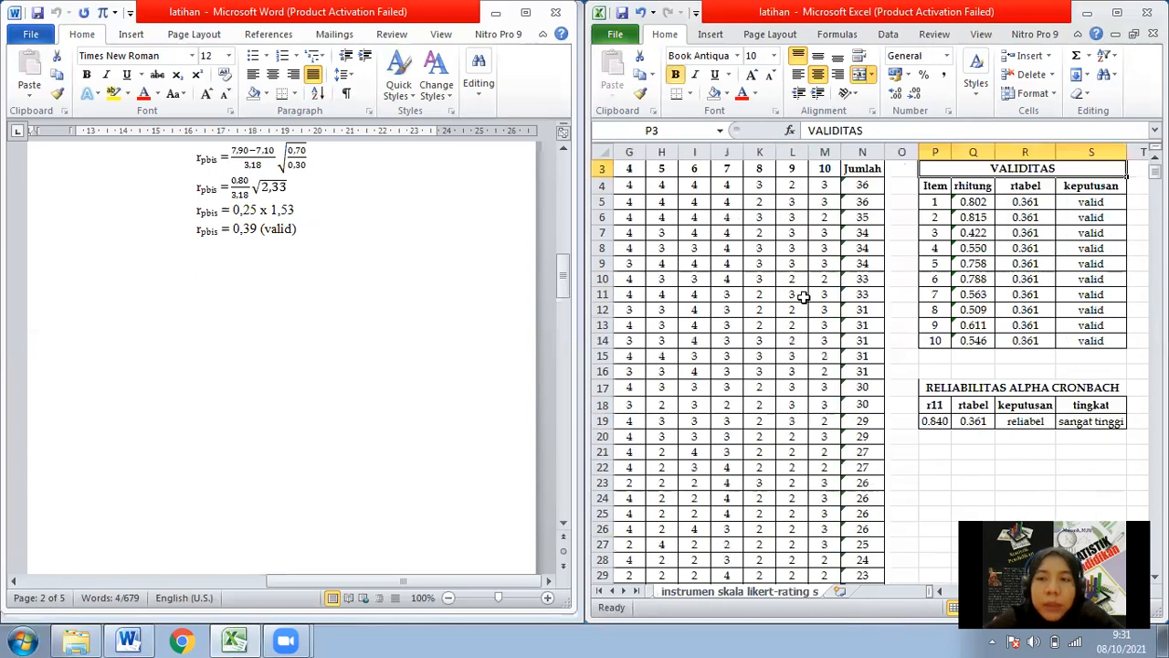
scroll(803, 297, up, 1)
key(ctrl+Down)
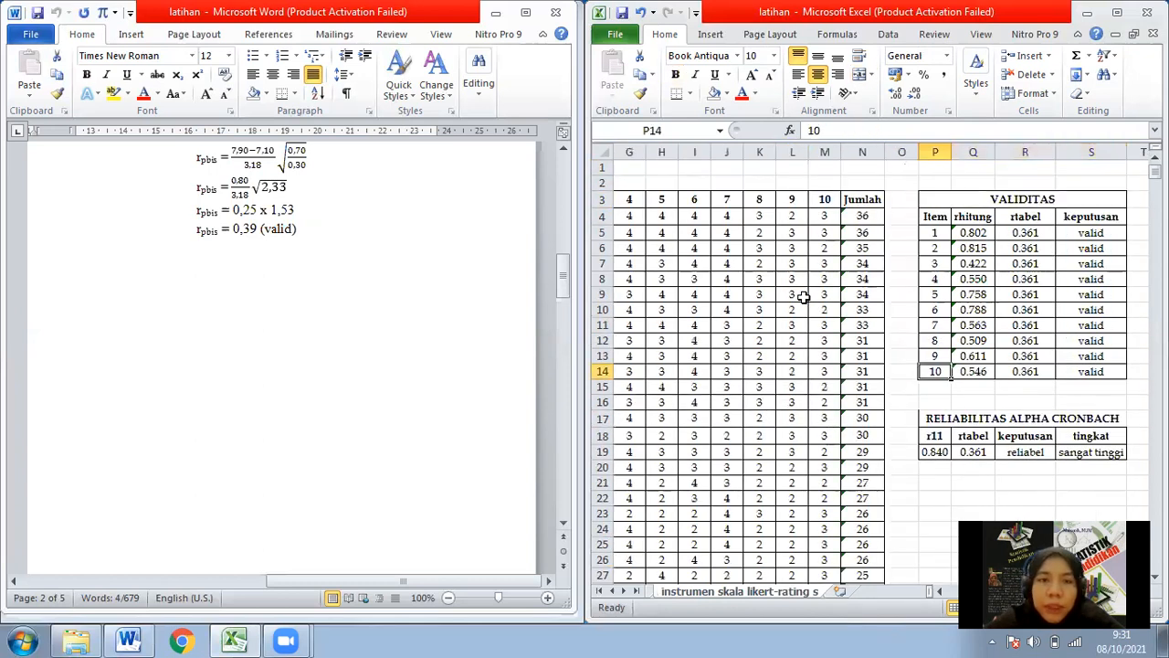
key(ctrl+Up)
click(664, 201)
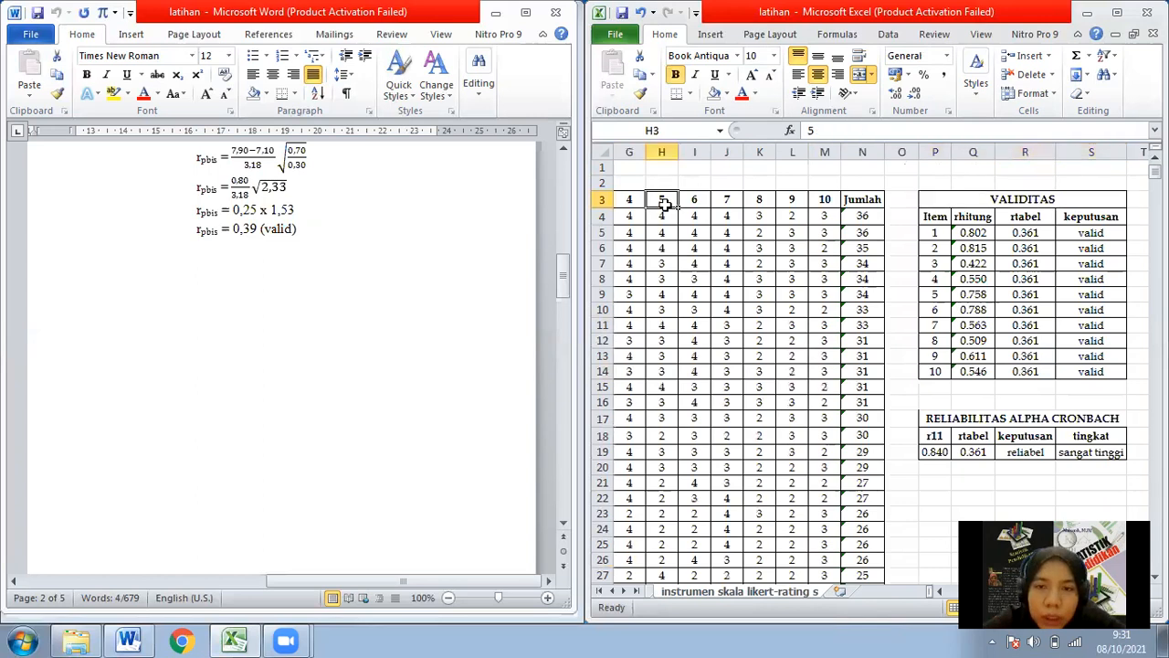
- Highlight the square-root p/q term of the rpbis formula under Uji Validitas in Word, and go to the Likert score table's No column
click(335, 329)
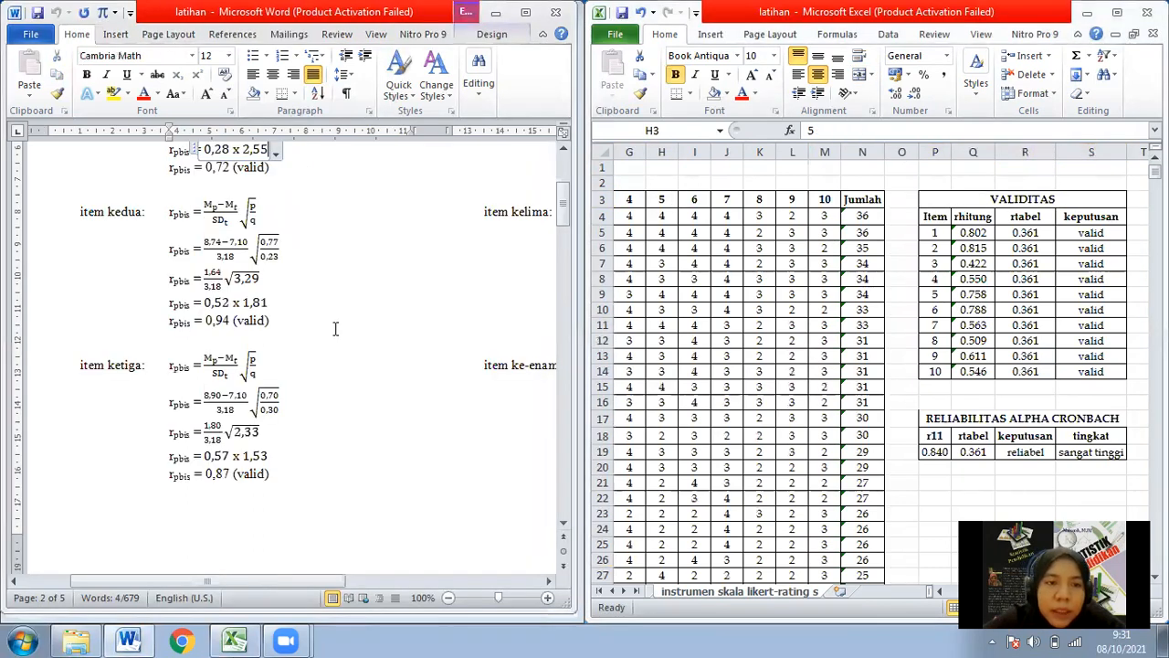
key(ctrl+Home)
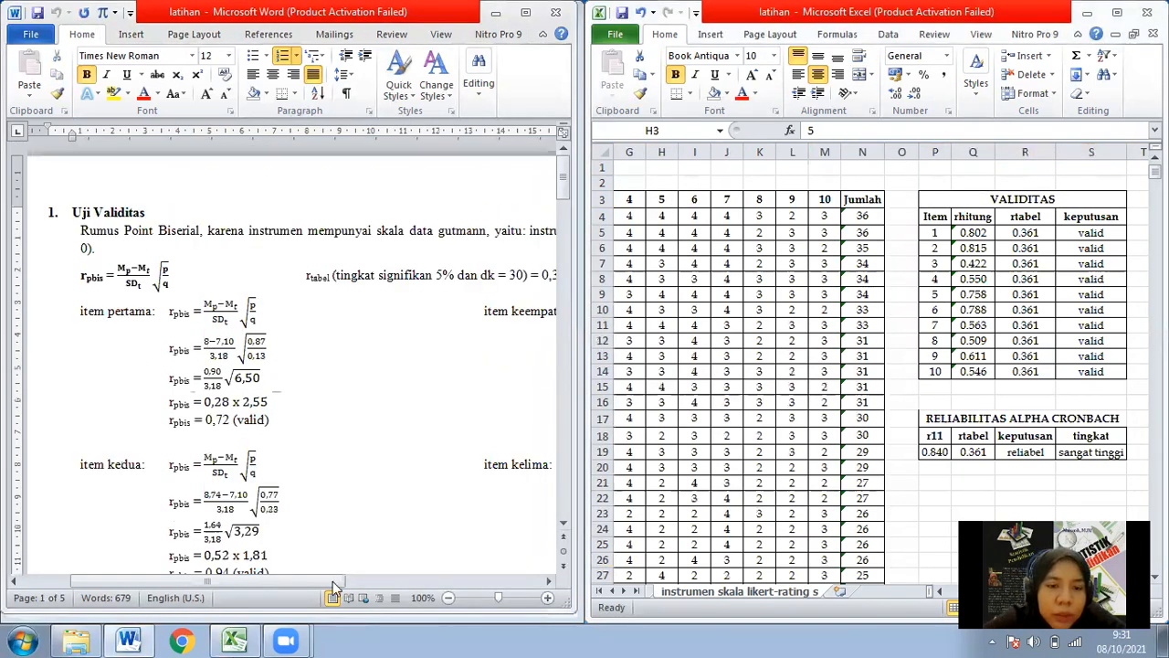
click(165, 280)
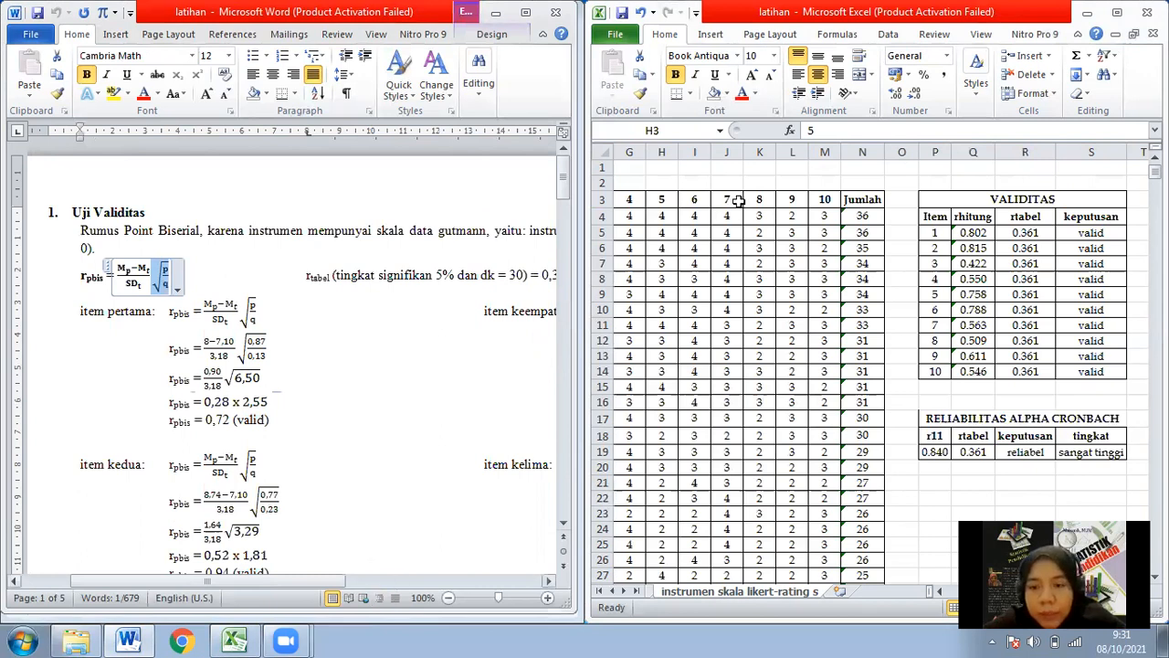
click(699, 276)
key(ctrl+Left)
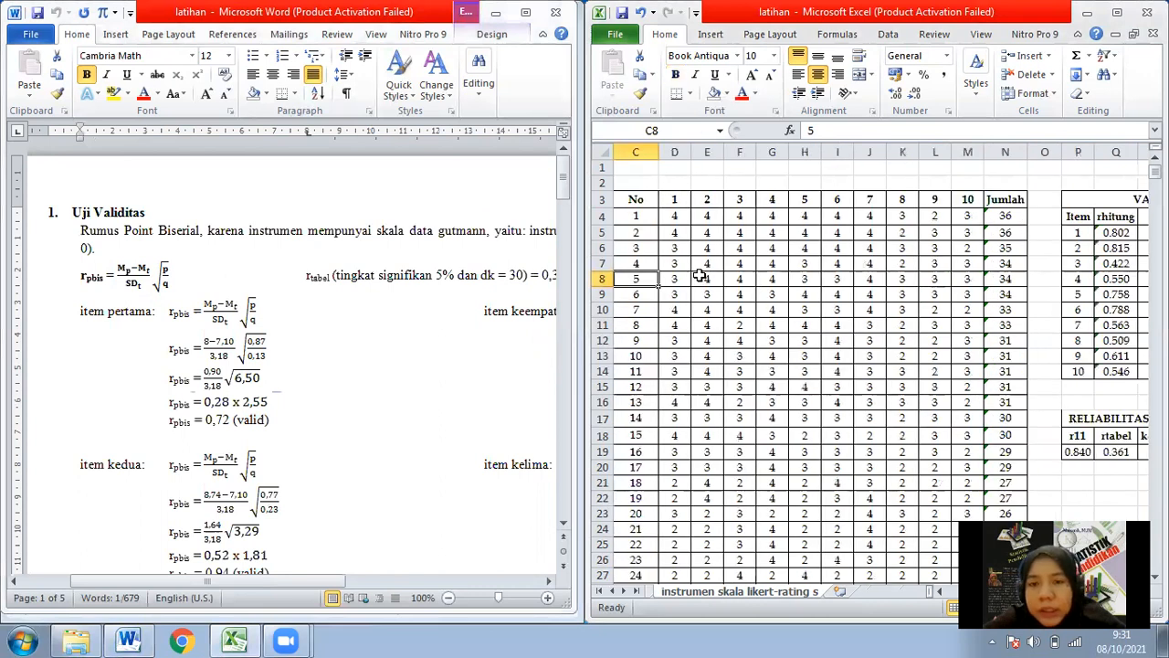